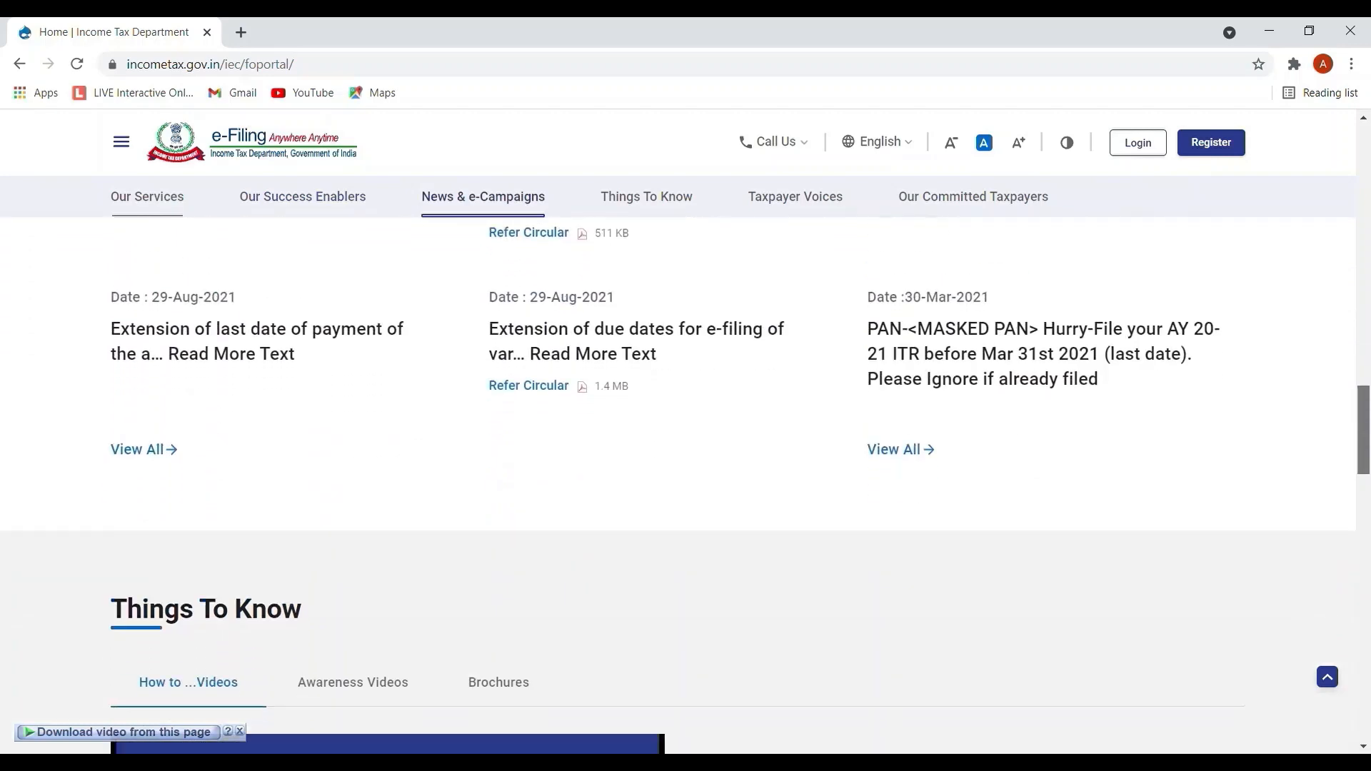
Download the Common Offline Utility (ITR 1 to ITR 4) from Downloads and extract its zip.
{"action": "scroll", "coordinate": [383, 508], "scroll_direction": "up", "scroll_amount": 10}
{"action": "scroll", "coordinate": [382, 508], "scroll_direction": "up", "scroll_amount": 10}
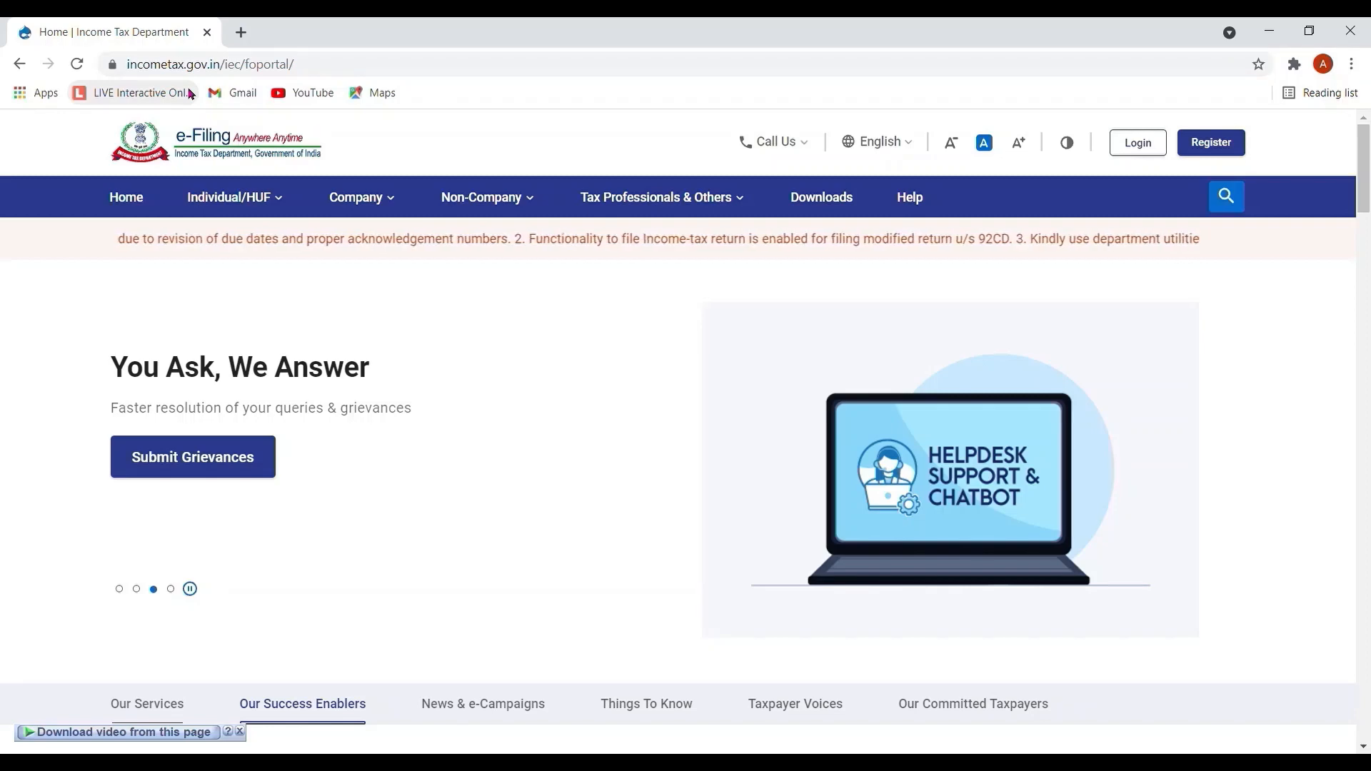
{"action": "left_click", "coordinate": [734, 189]}
{"action": "left_click", "coordinate": [827, 202]}
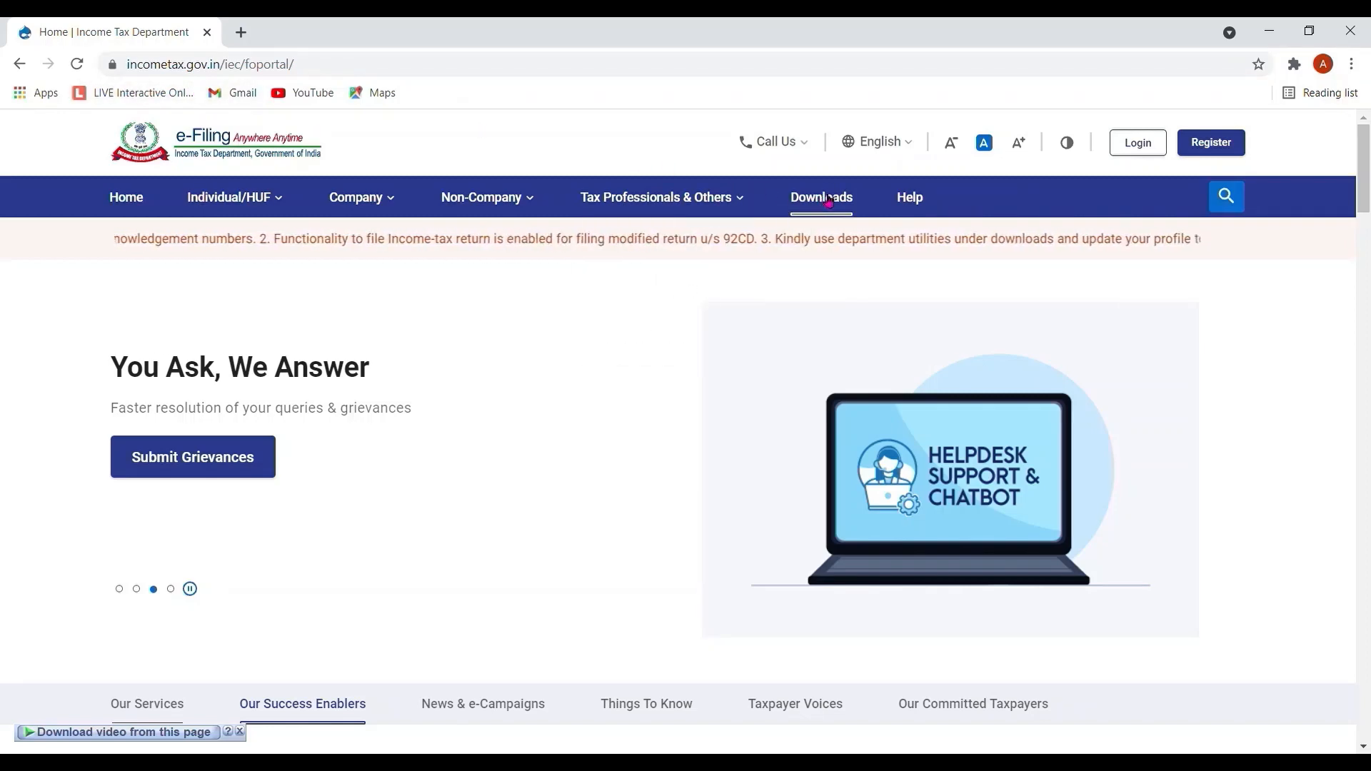
{"action": "left_click", "coordinate": [833, 203]}
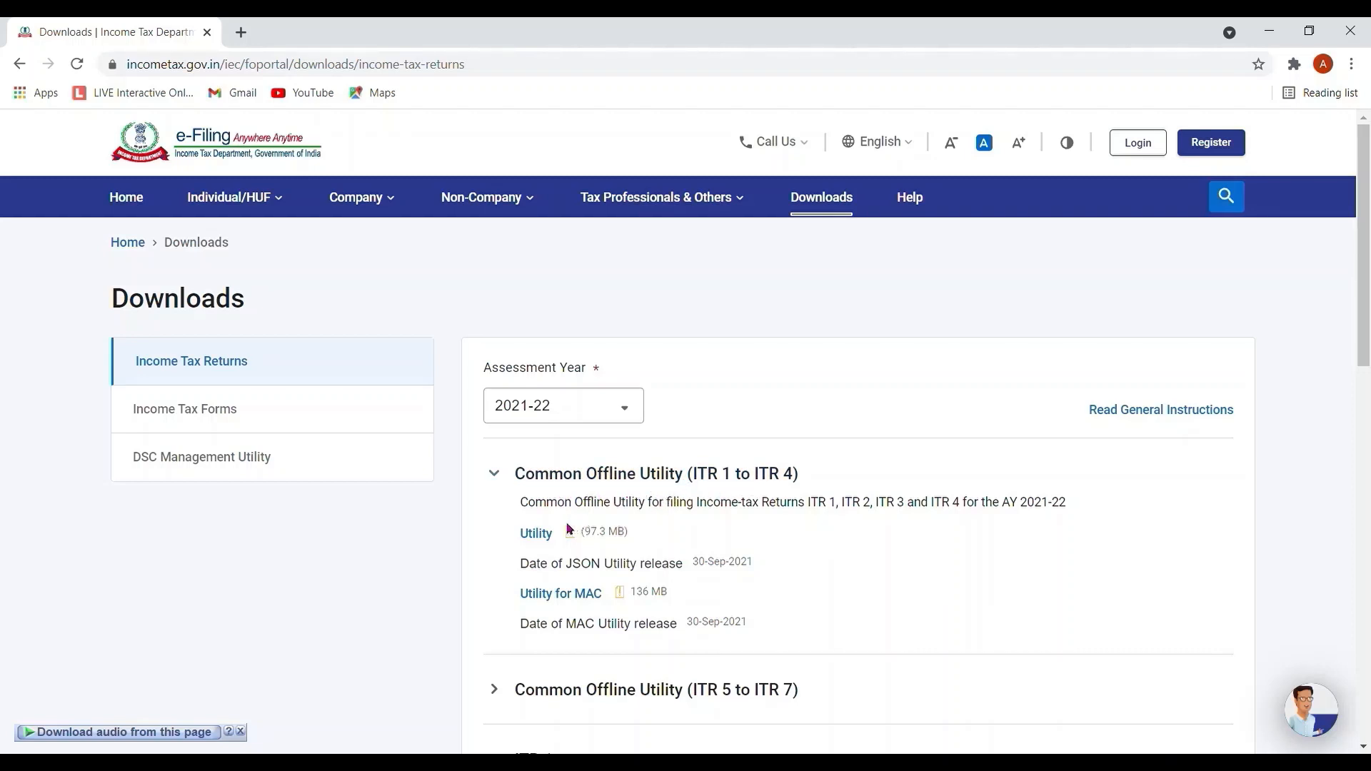
{"action": "left_click", "coordinate": [546, 536]}
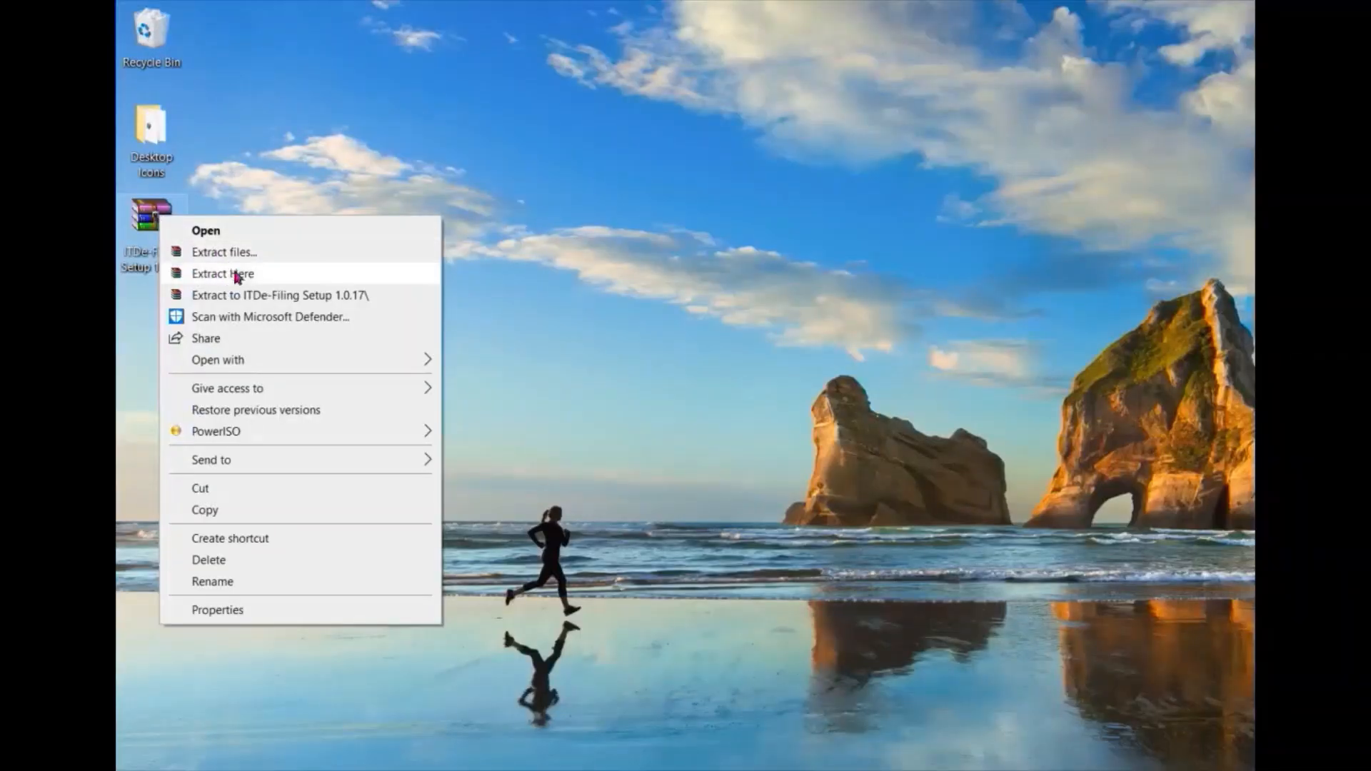
{"action": "left_click", "coordinate": [238, 275]}
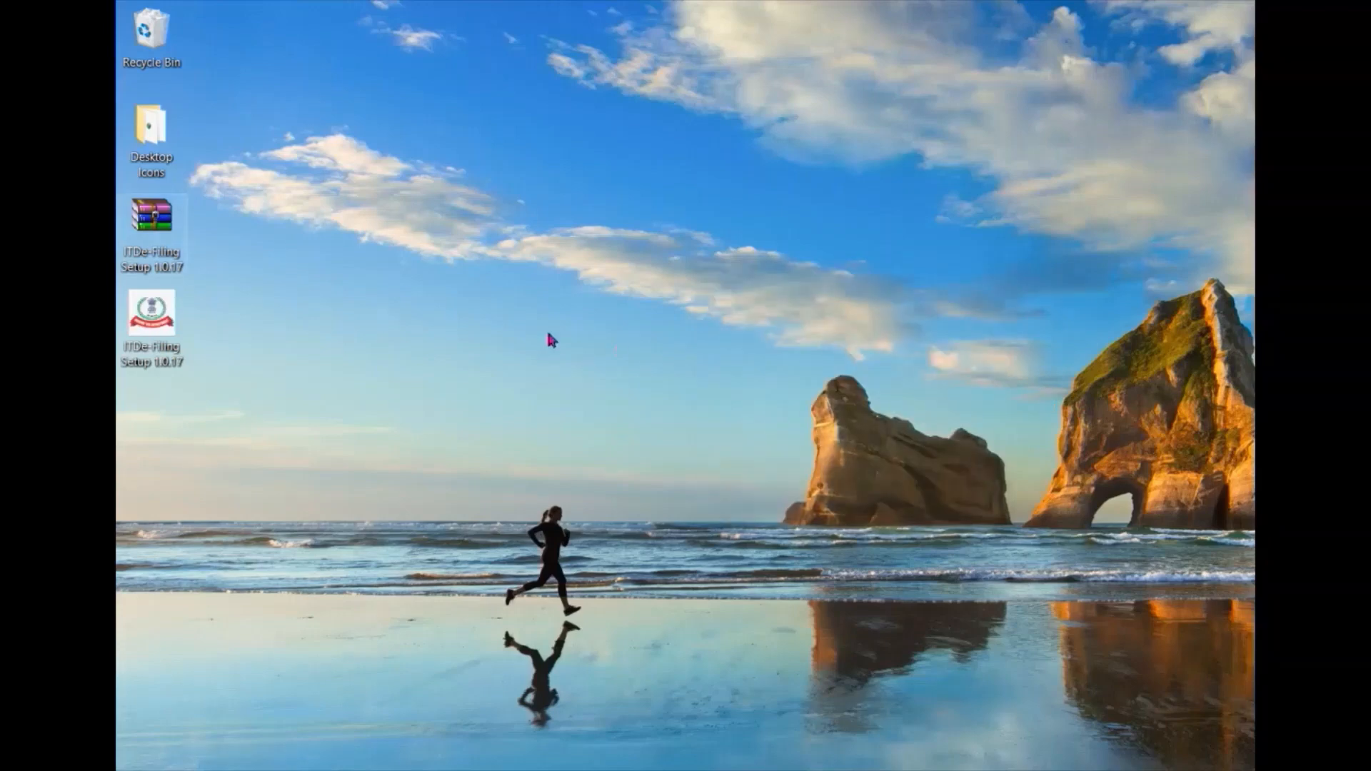
Run the extracted ITDe-Filing Setup 1.0.17 installer from the desktop.
{"action": "double_click", "coordinate": [158, 315]}
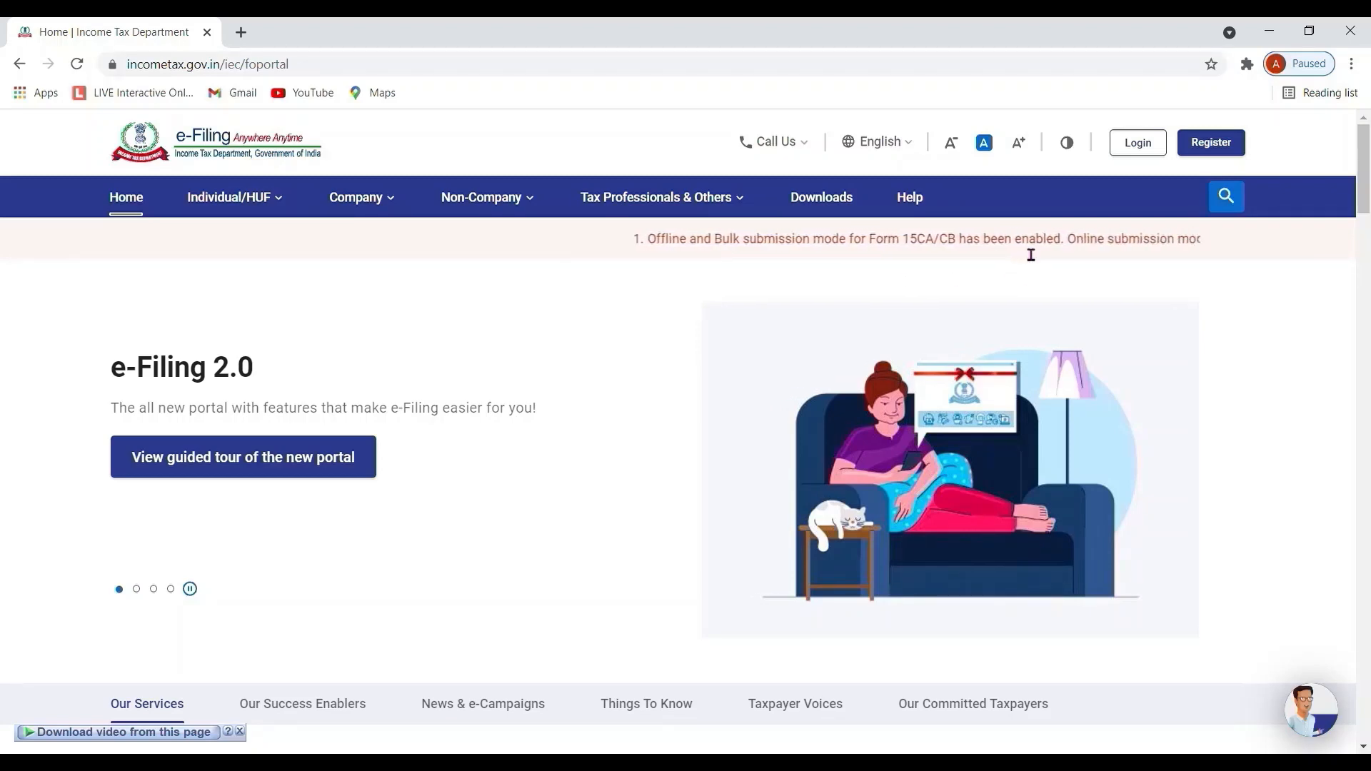
Log in to the e-Filing portal with the taxpayer's PAN and password.
{"action": "left_click", "coordinate": [1156, 145]}
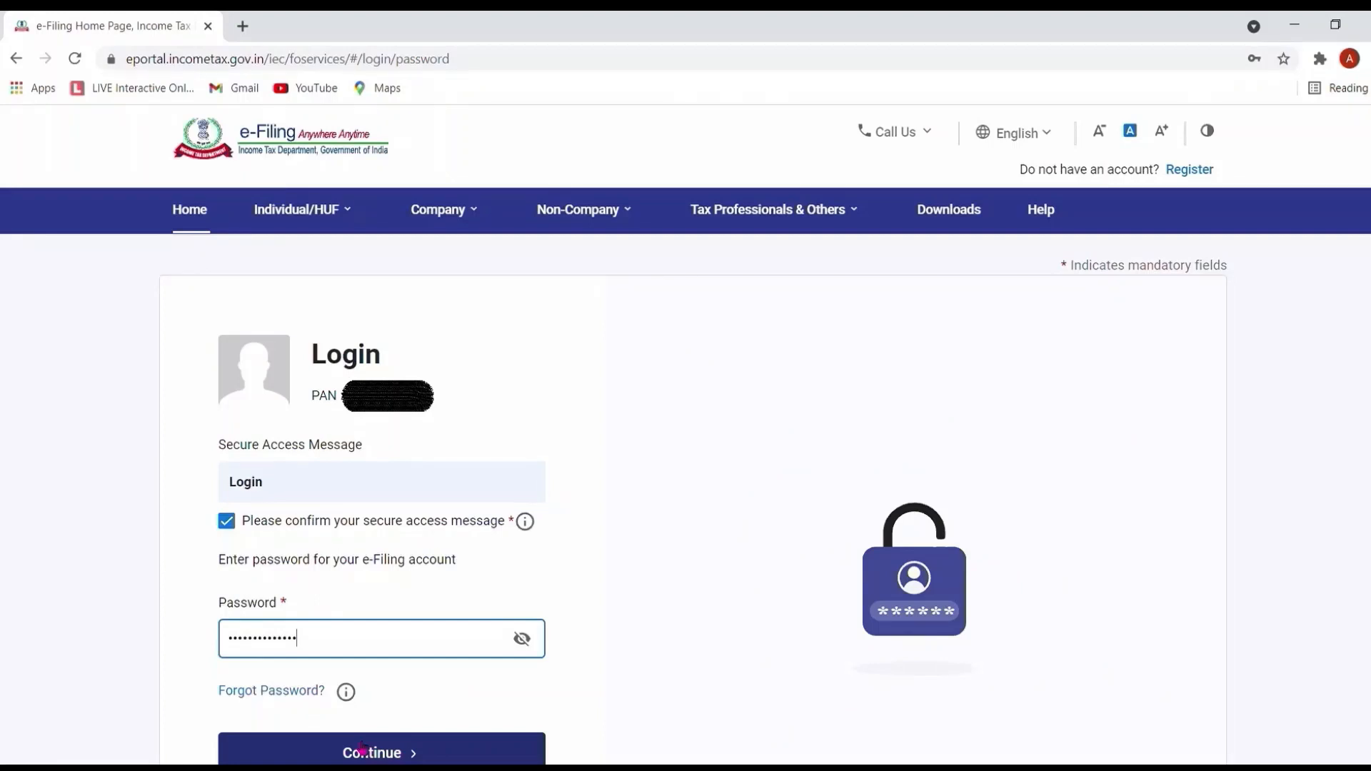
{"action": "left_click", "coordinate": [362, 750]}
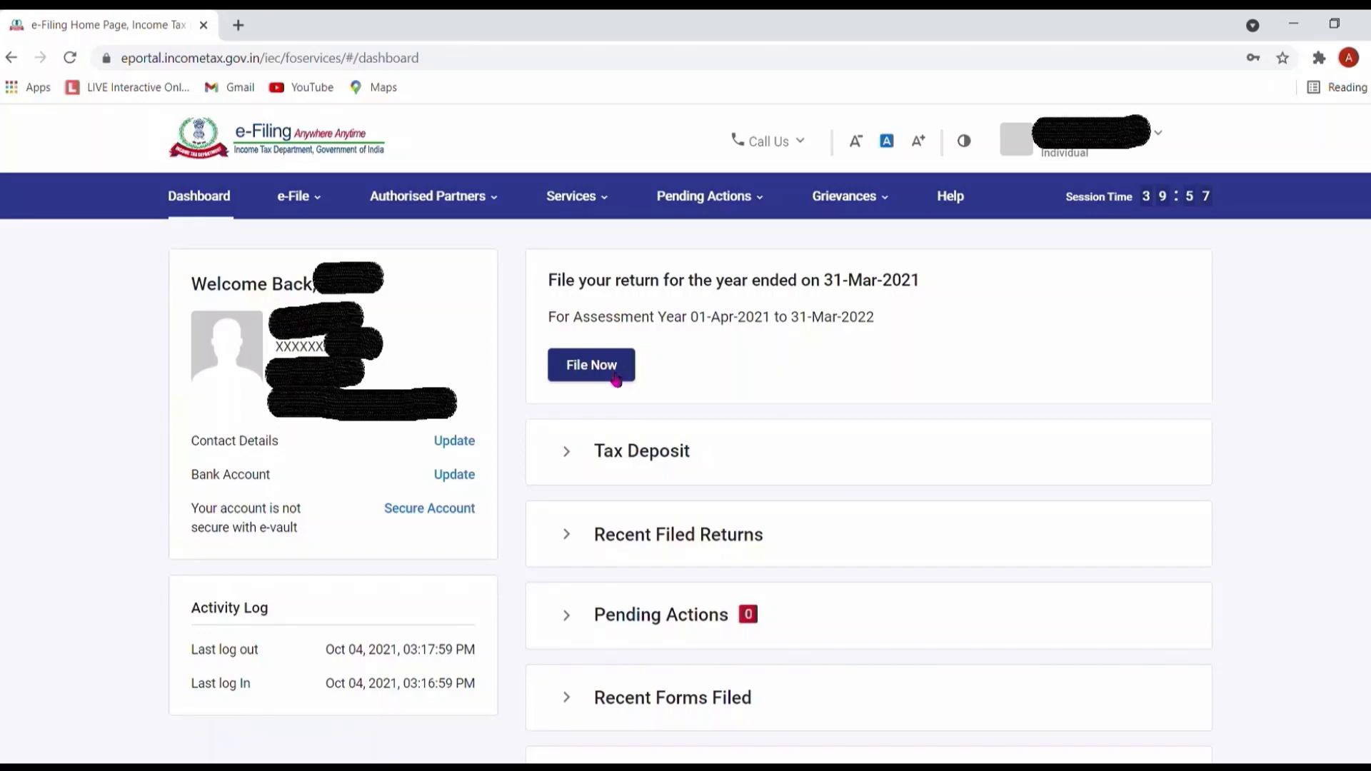
File an ITR-2 return for 2021-22 in Offline mode as 139(1) - Original Return.
{"action": "left_click", "coordinate": [616, 379]}
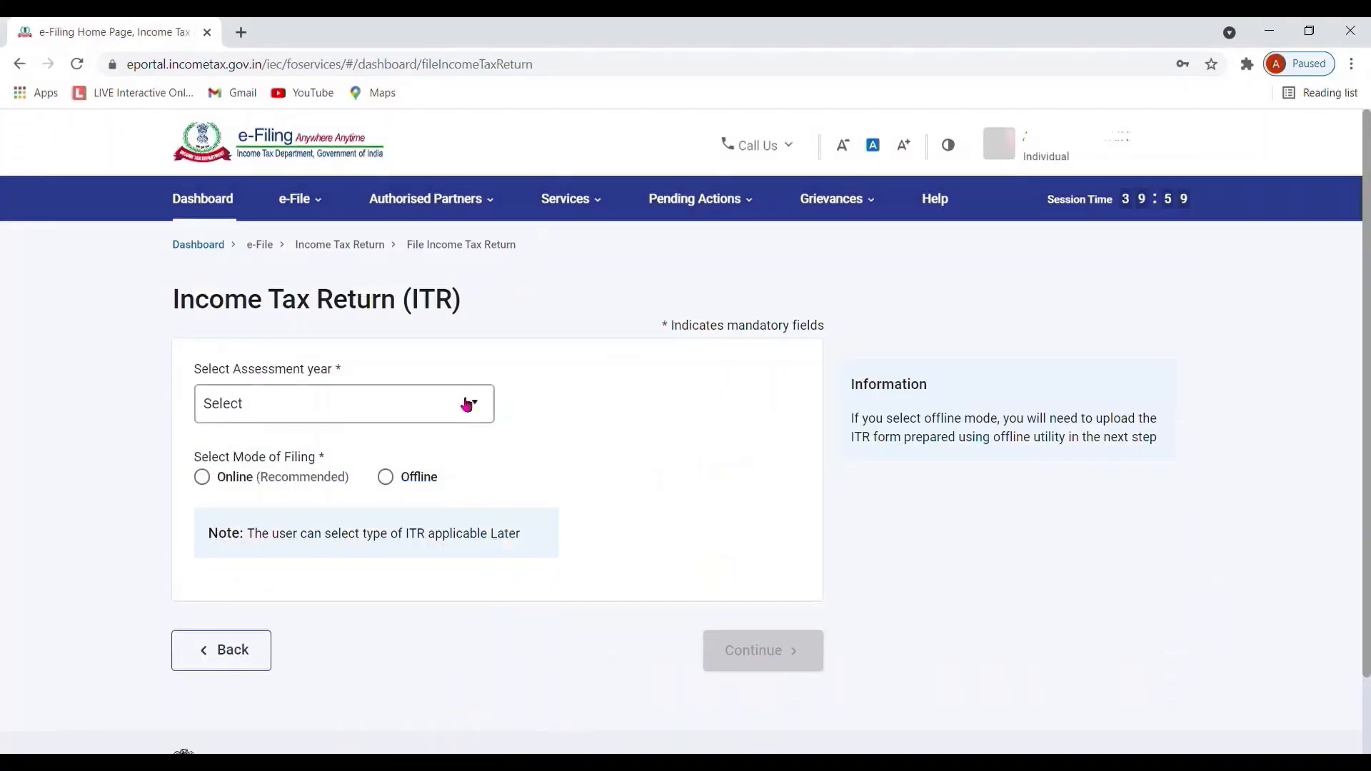
{"action": "left_click", "coordinate": [467, 400]}
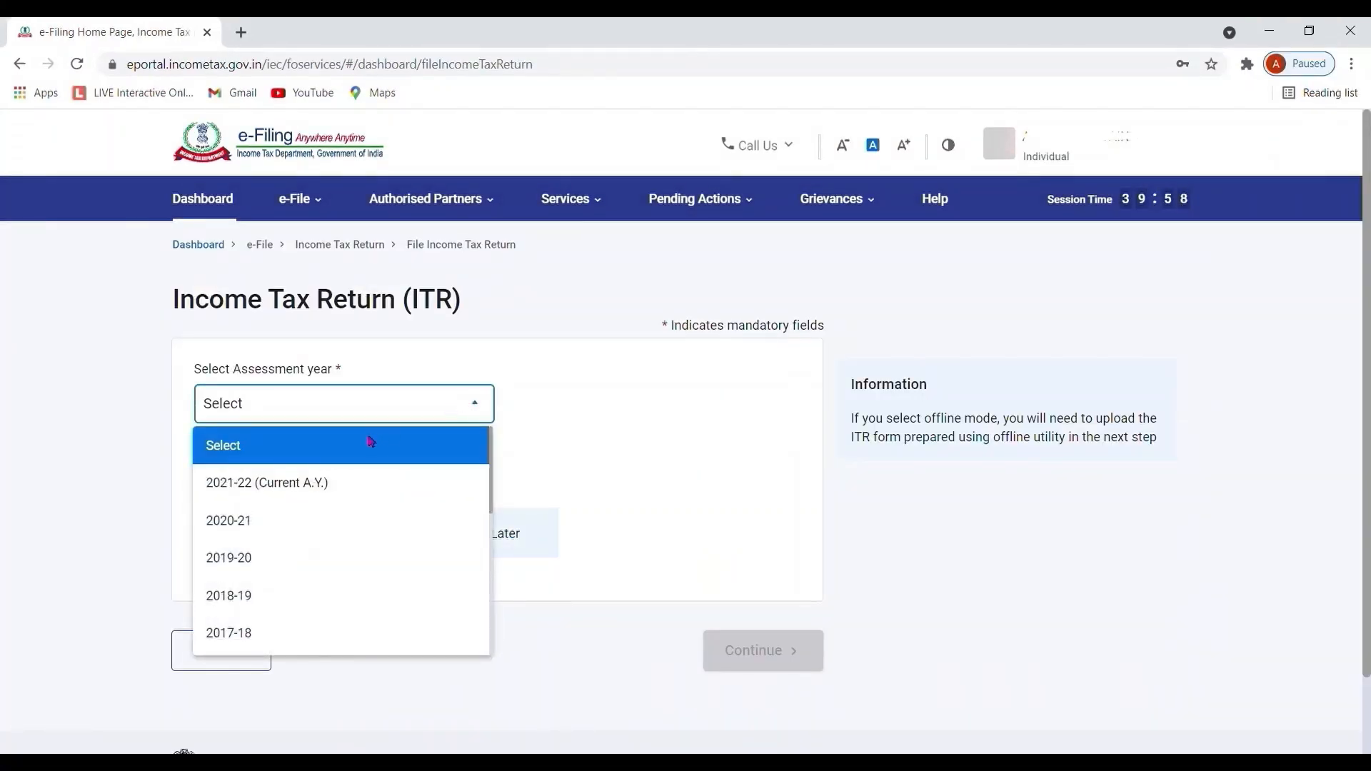
{"action": "left_click", "coordinate": [298, 486]}
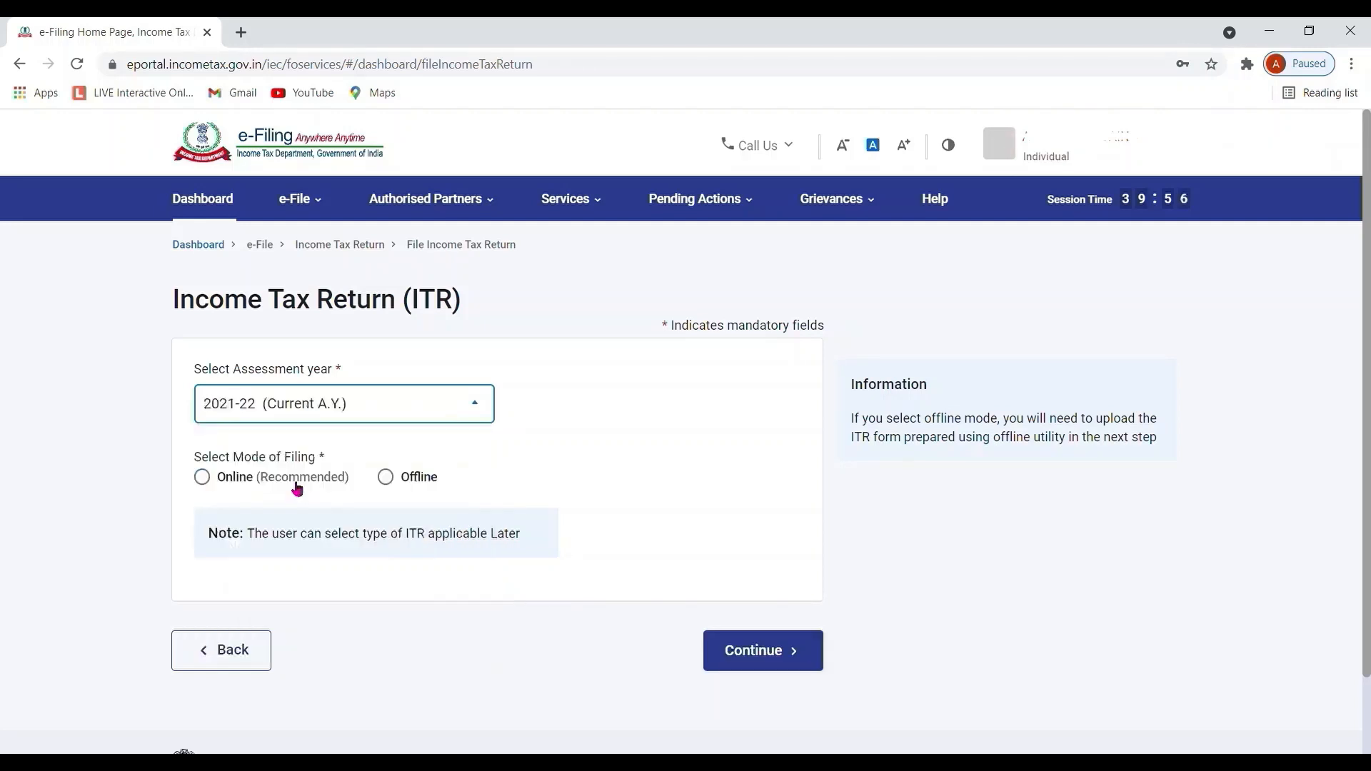
{"action": "left_click", "coordinate": [408, 483]}
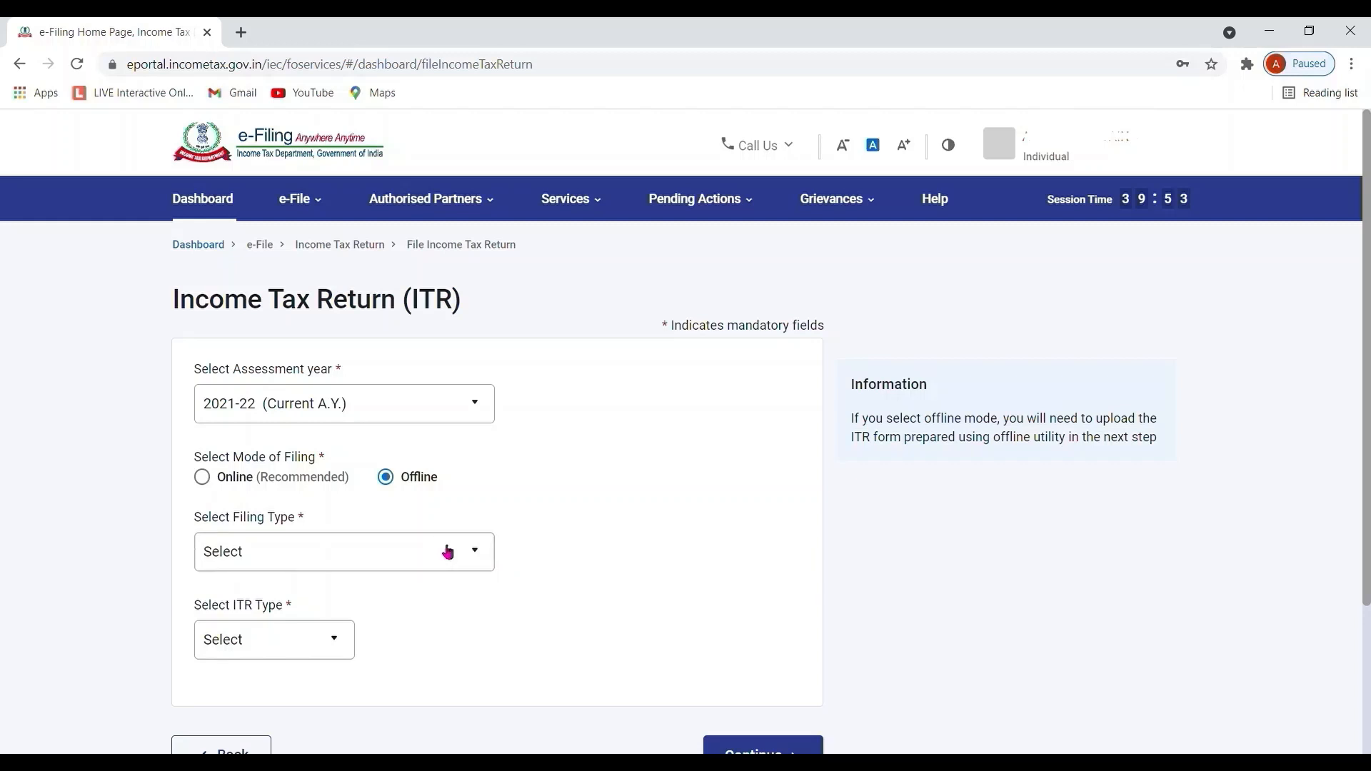
{"action": "left_click", "coordinate": [444, 552]}
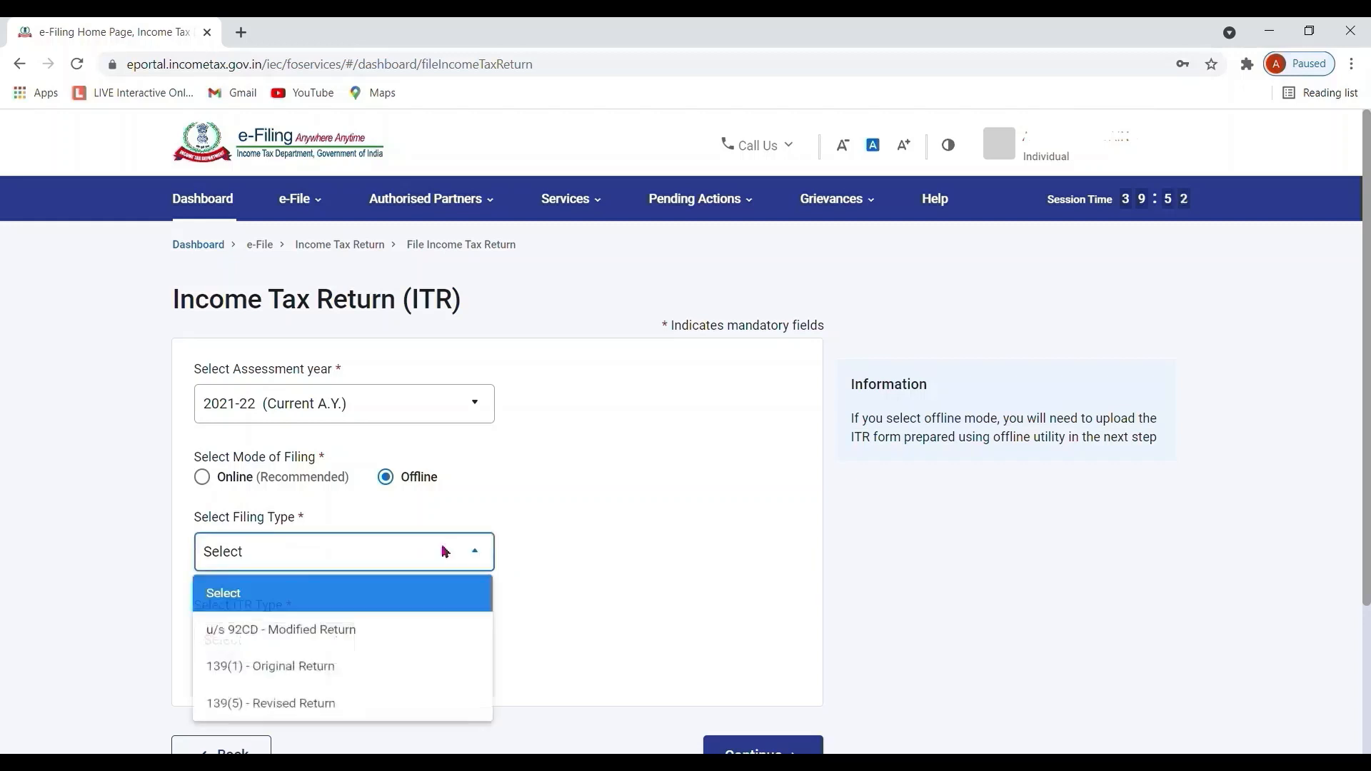
{"action": "left_click", "coordinate": [301, 678]}
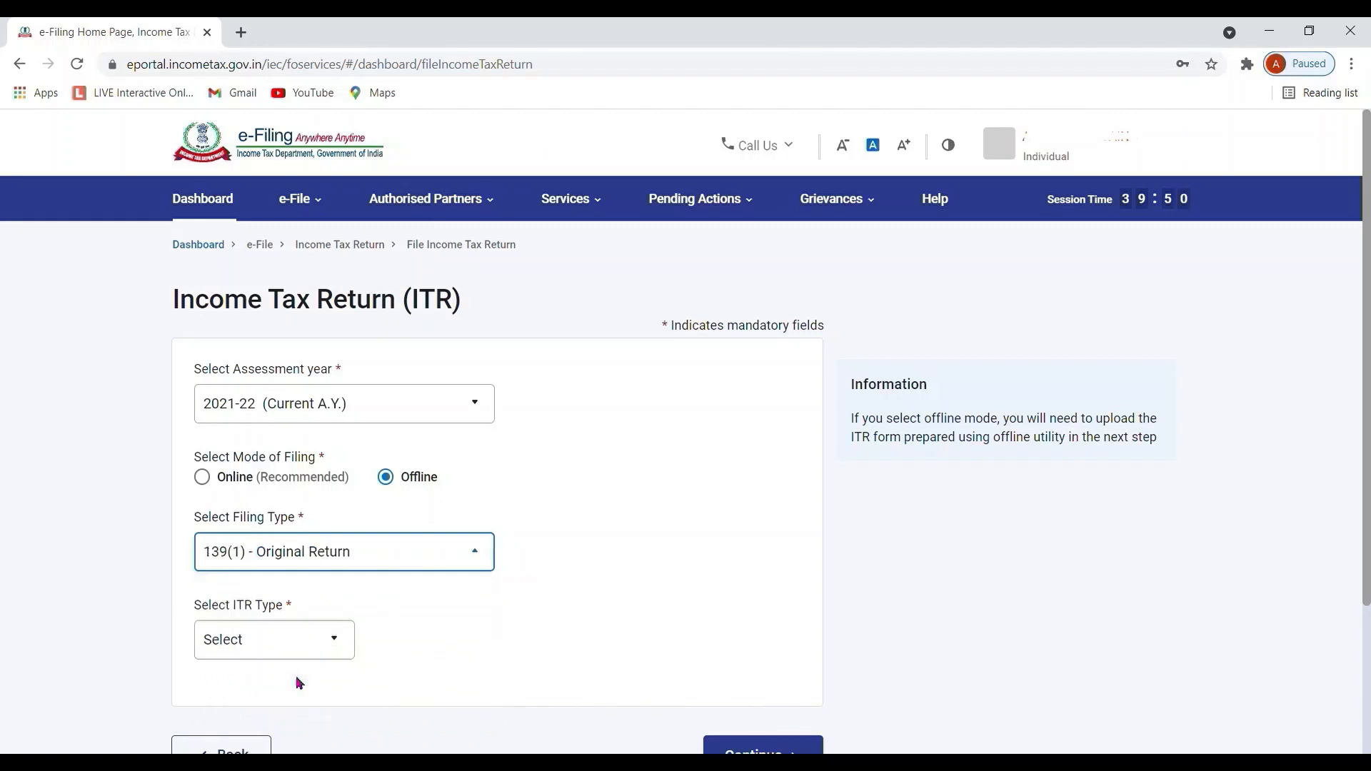
{"action": "left_click", "coordinate": [332, 652]}
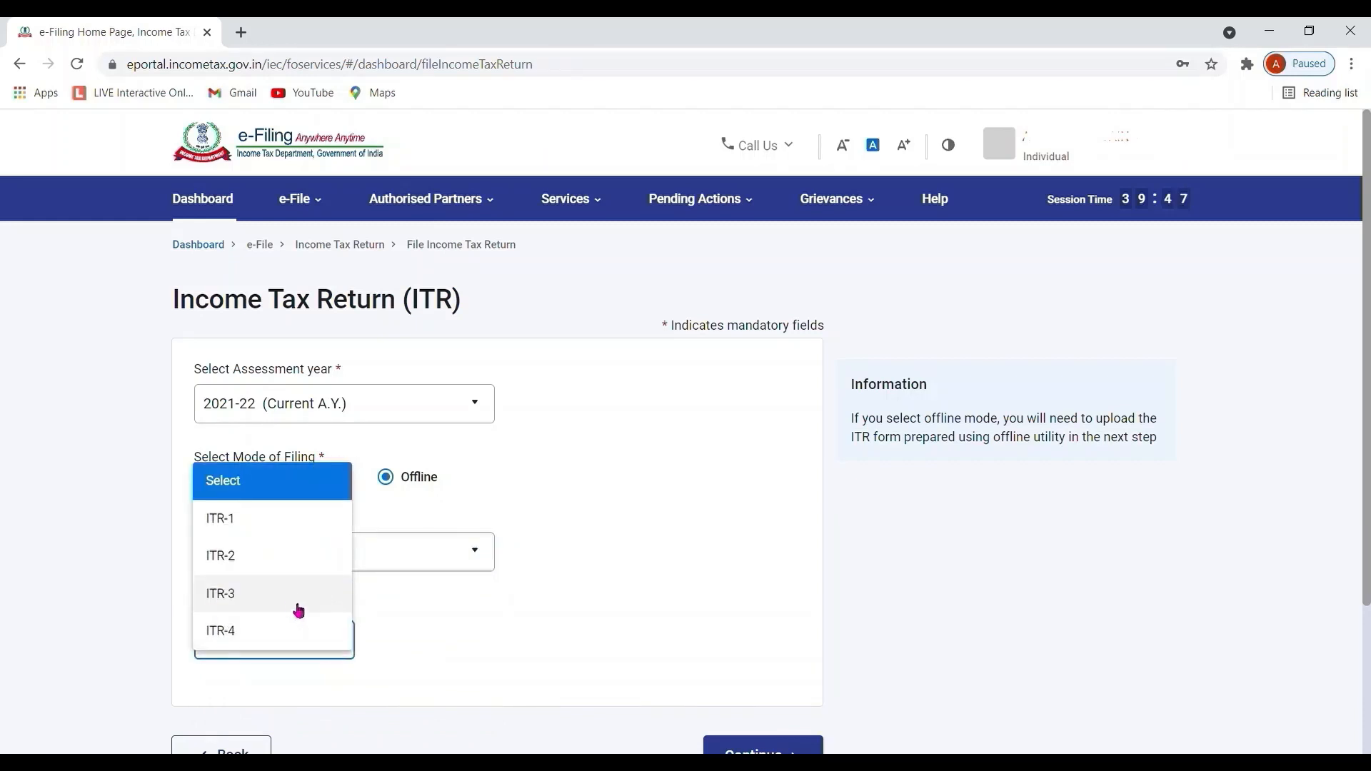
{"action": "left_click", "coordinate": [284, 556]}
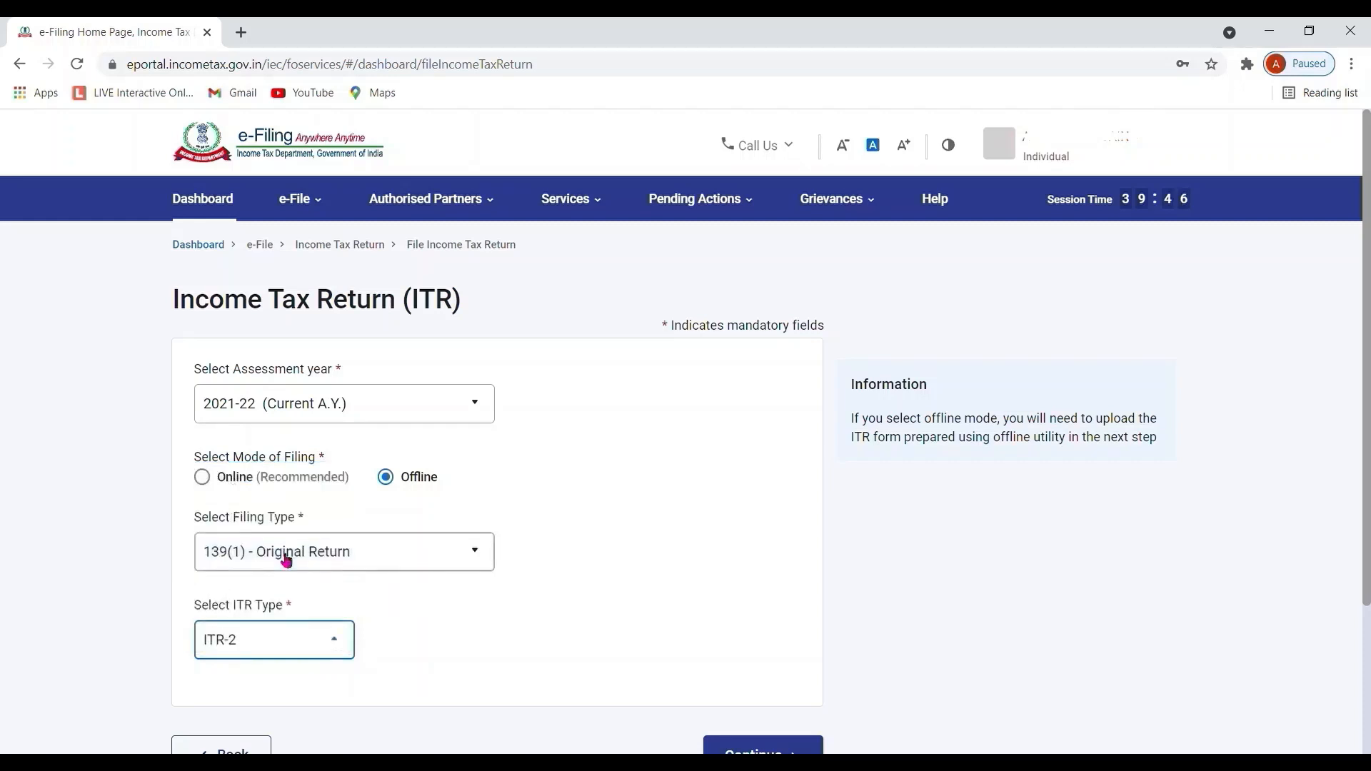
{"action": "left_click", "coordinate": [790, 750]}
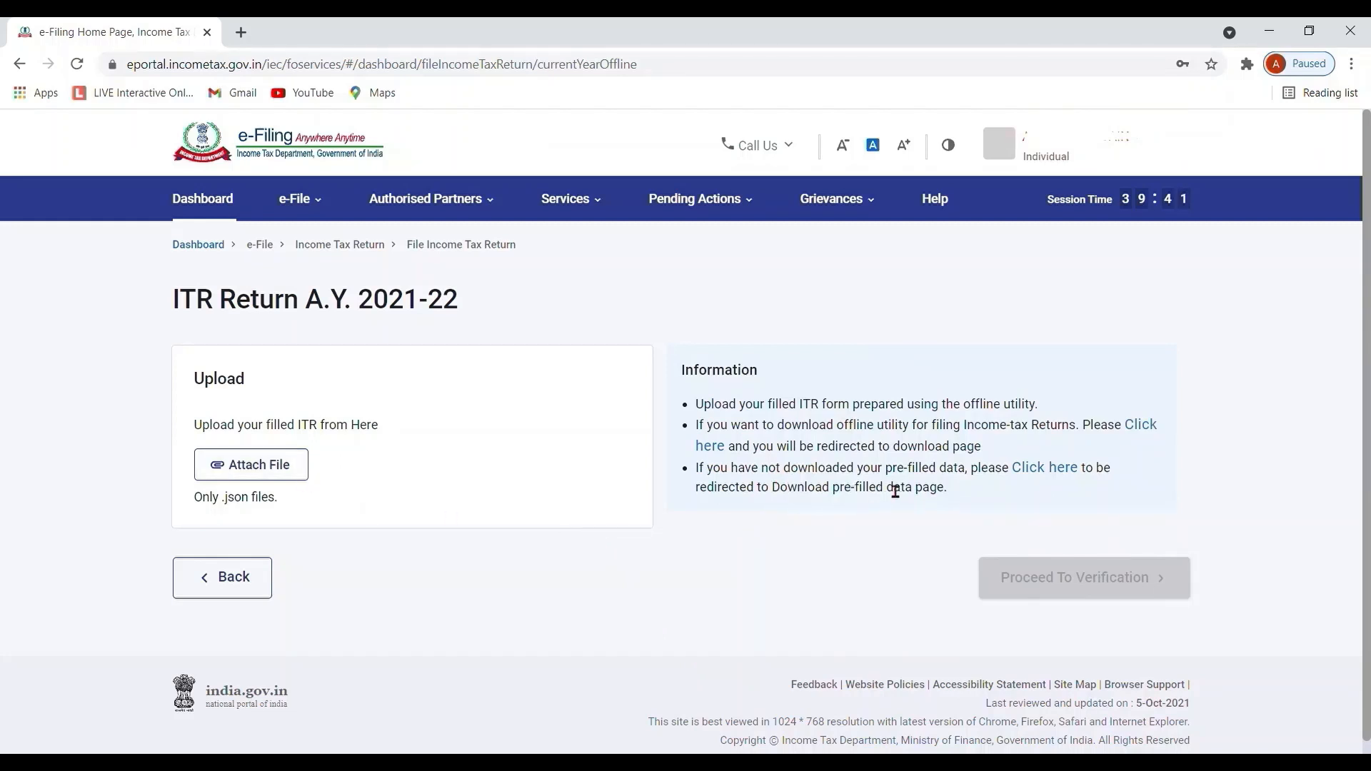
Download the pre-filled data file for 2021-22 (Current A.Y.).
{"action": "left_click", "coordinate": [1064, 470]}
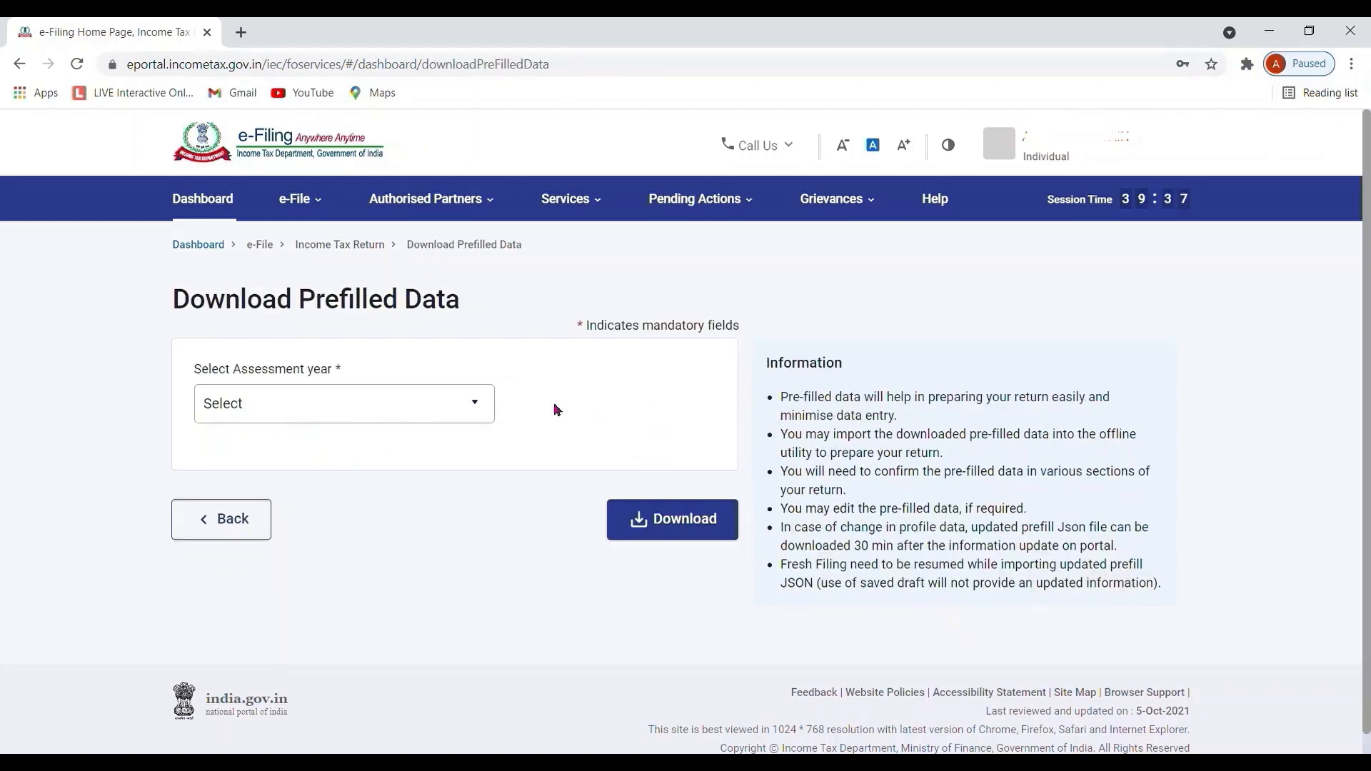
{"action": "left_click", "coordinate": [481, 407]}
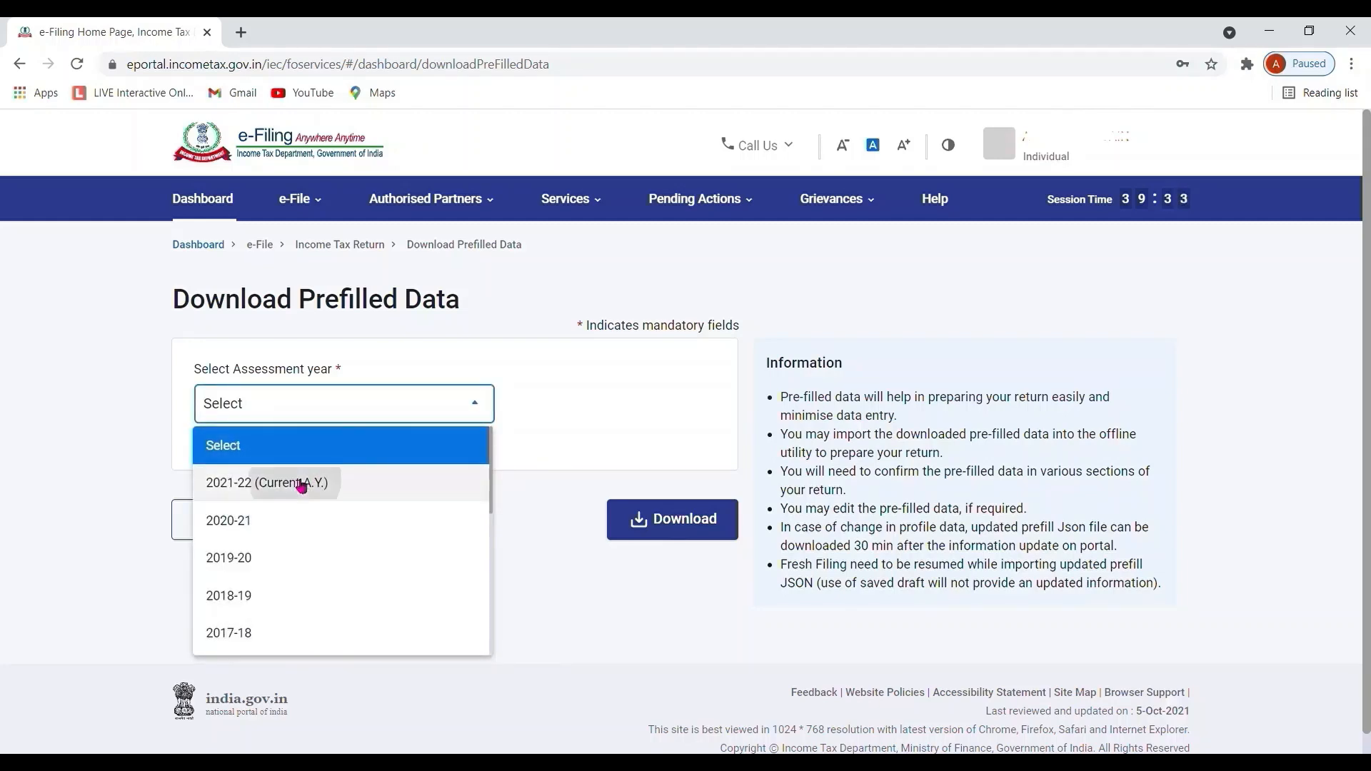
{"action": "left_click", "coordinate": [301, 484]}
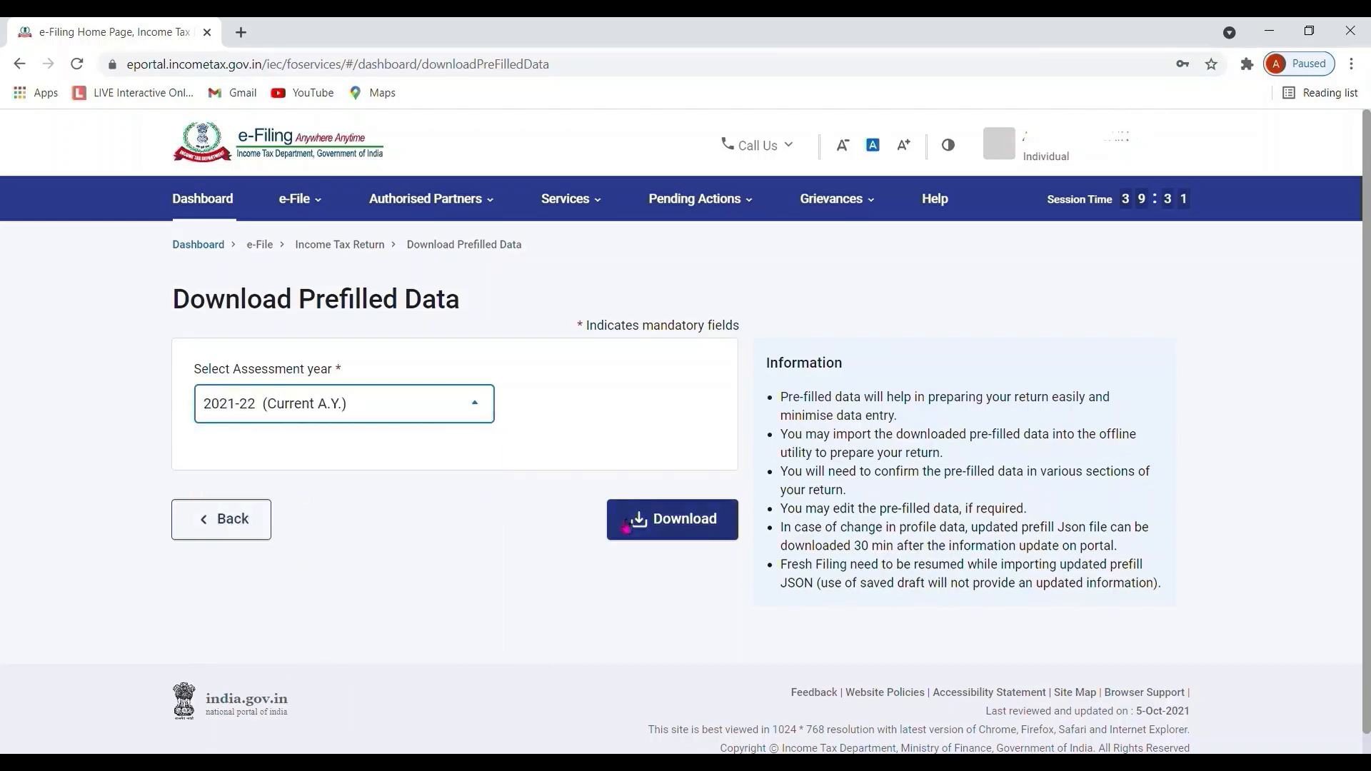
{"action": "left_click", "coordinate": [673, 519]}
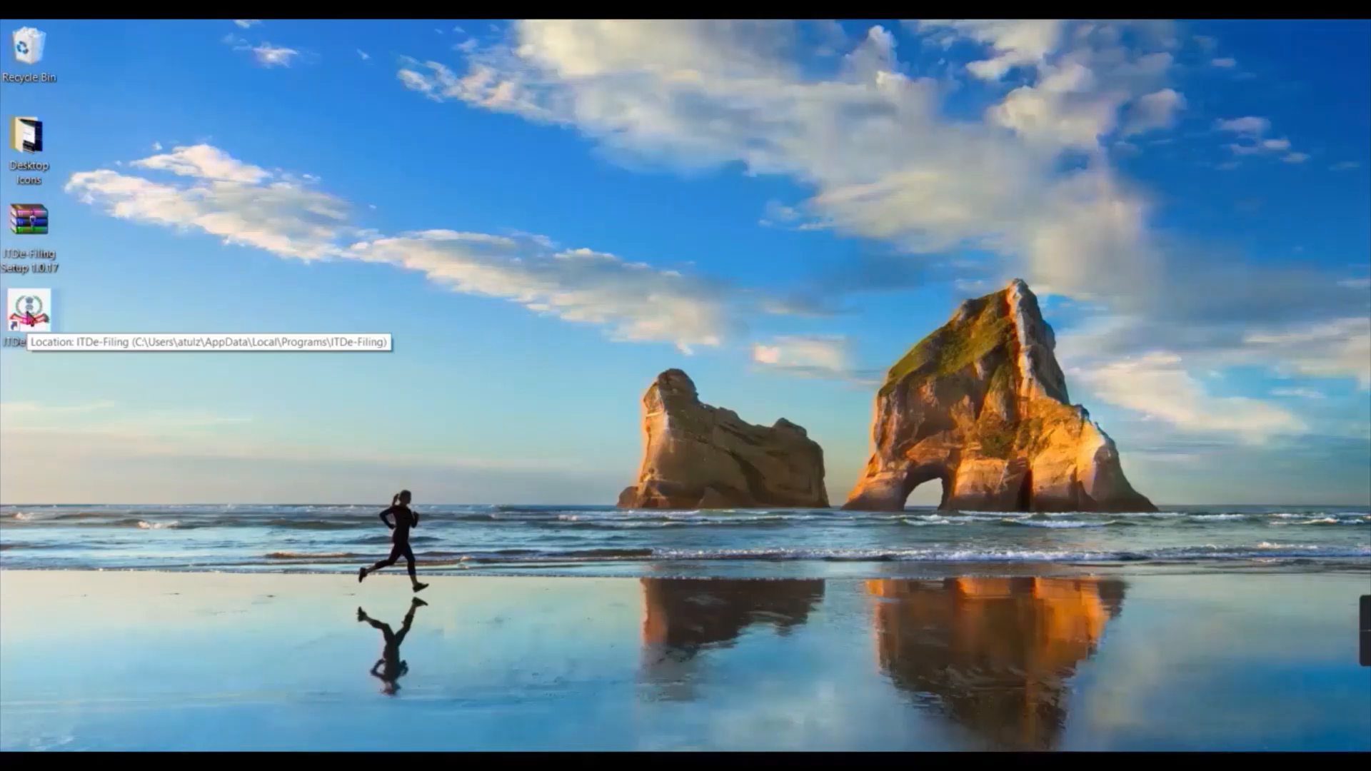
Launch the desktop utility, choose File Returns, and import the saved pre-filled data.
{"action": "double_click", "coordinate": [29, 310]}
{"action": "left_click", "coordinate": [255, 413]}
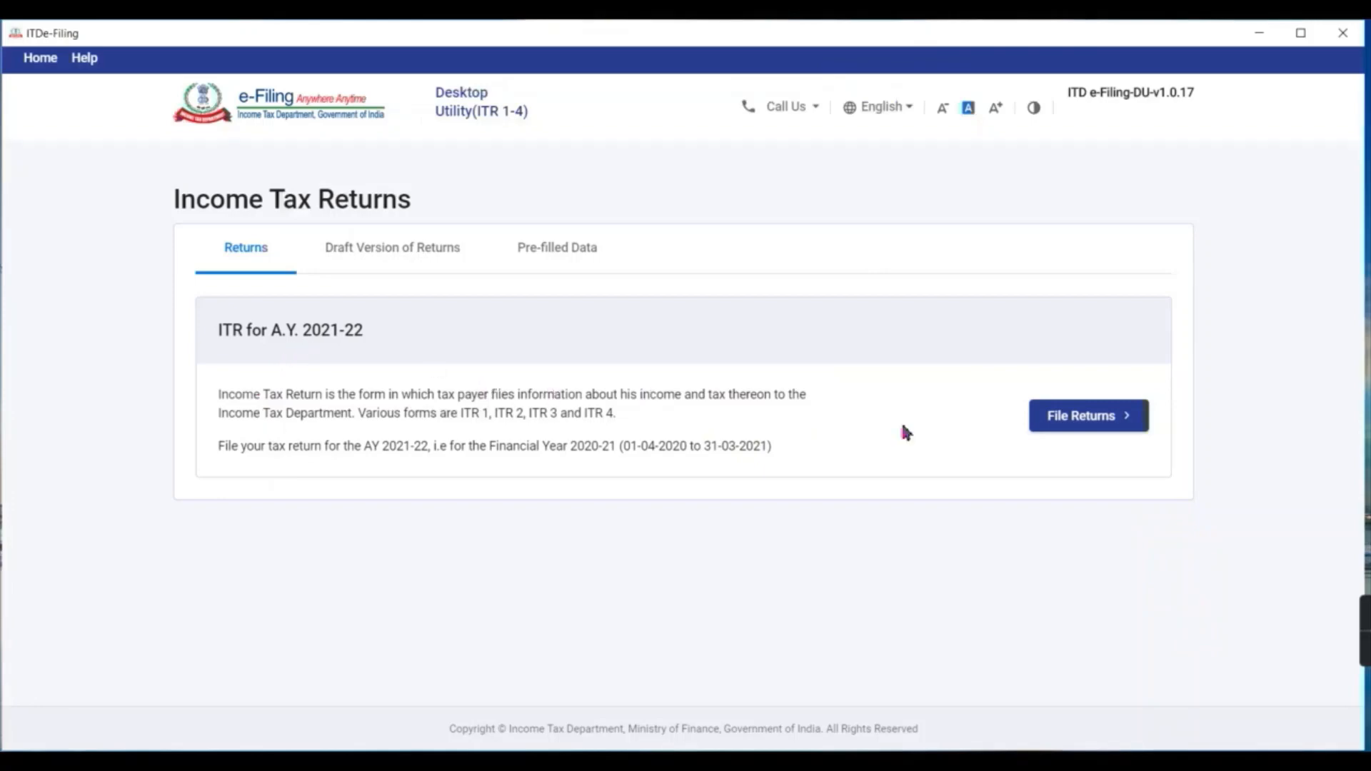
{"action": "left_click", "coordinate": [1074, 432]}
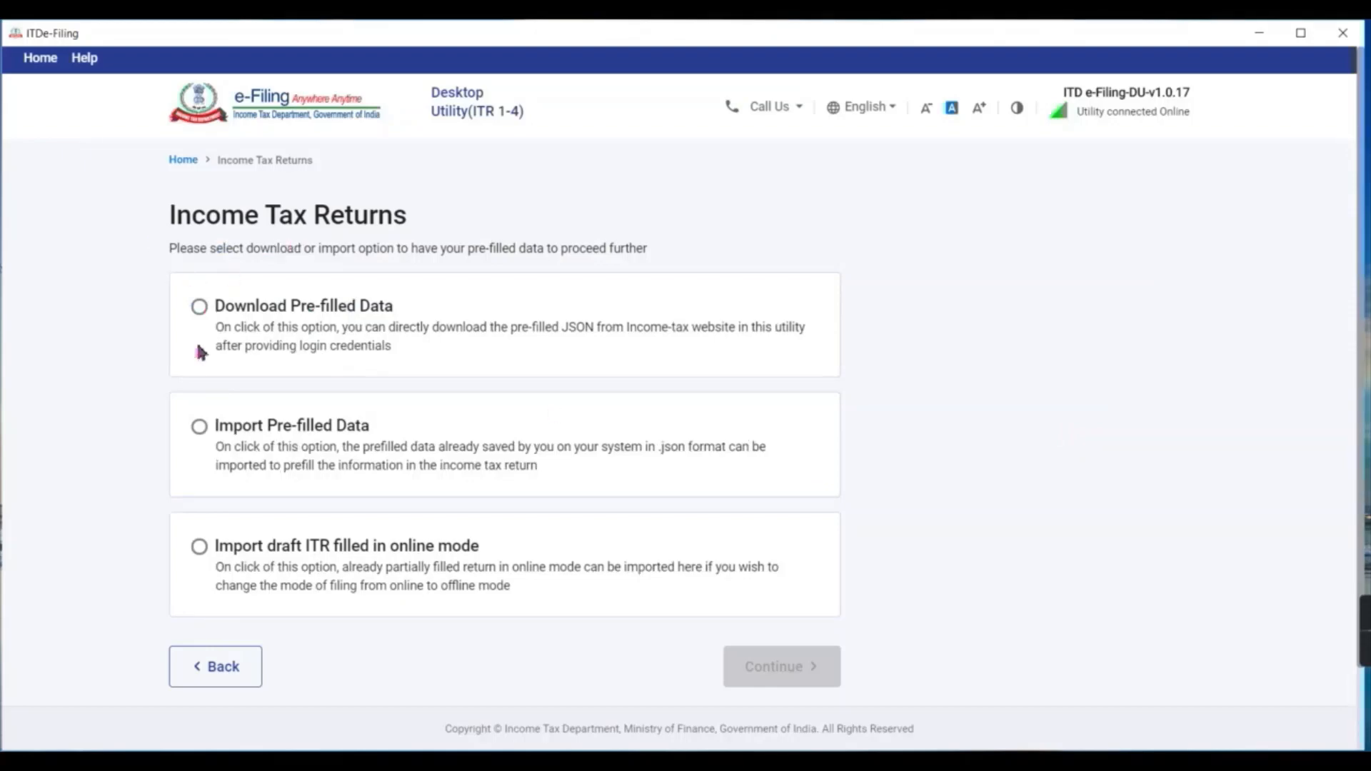
{"action": "left_click", "coordinate": [202, 439]}
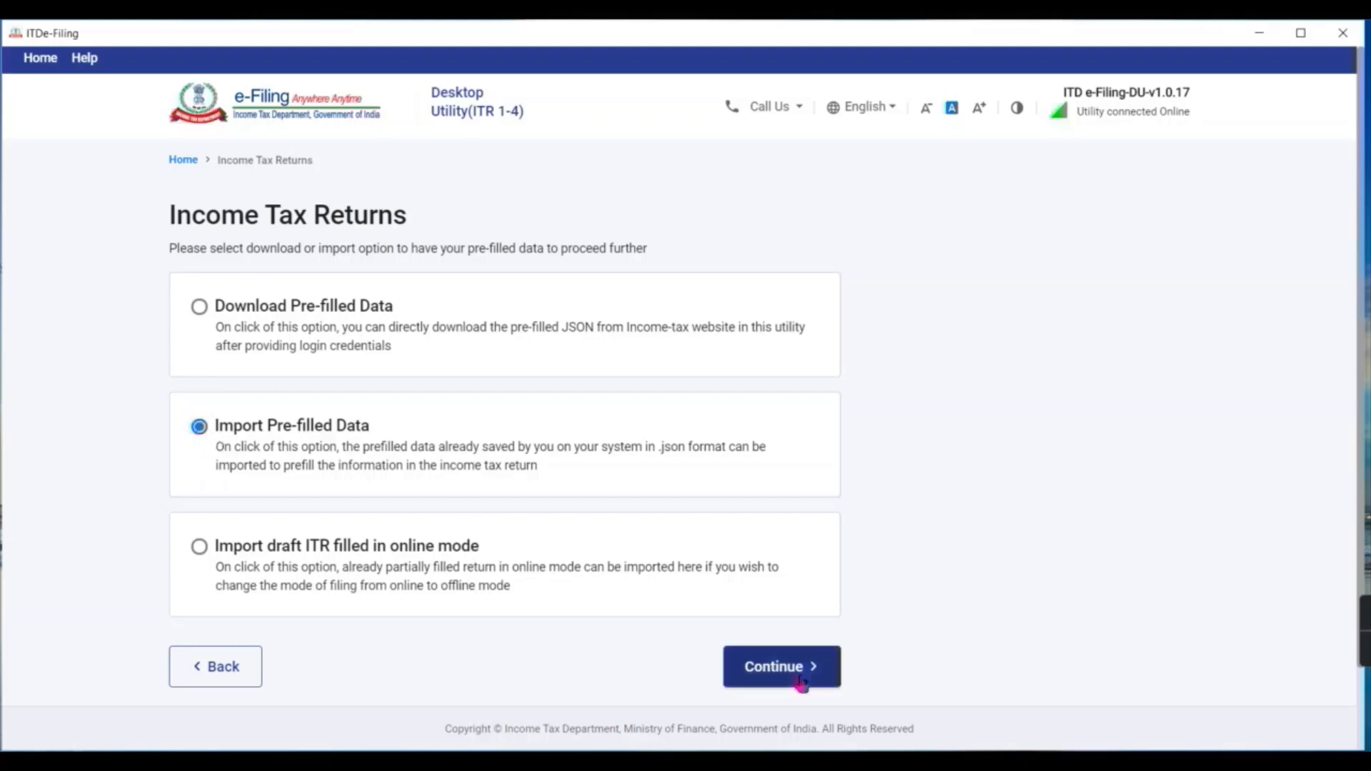
{"action": "left_click", "coordinate": [812, 675]}
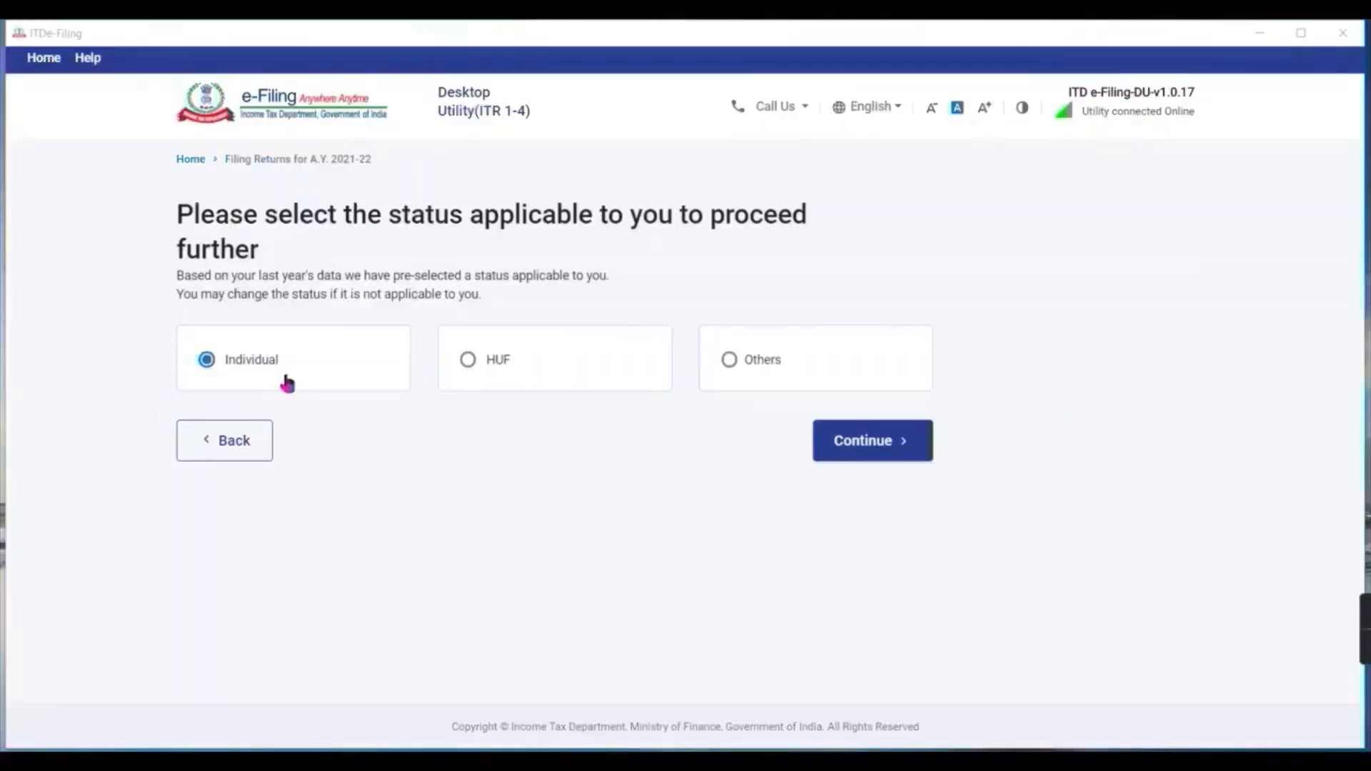
Confirm Individual status and choose ITR-2 as the form to file.
{"action": "left_click", "coordinate": [883, 460]}
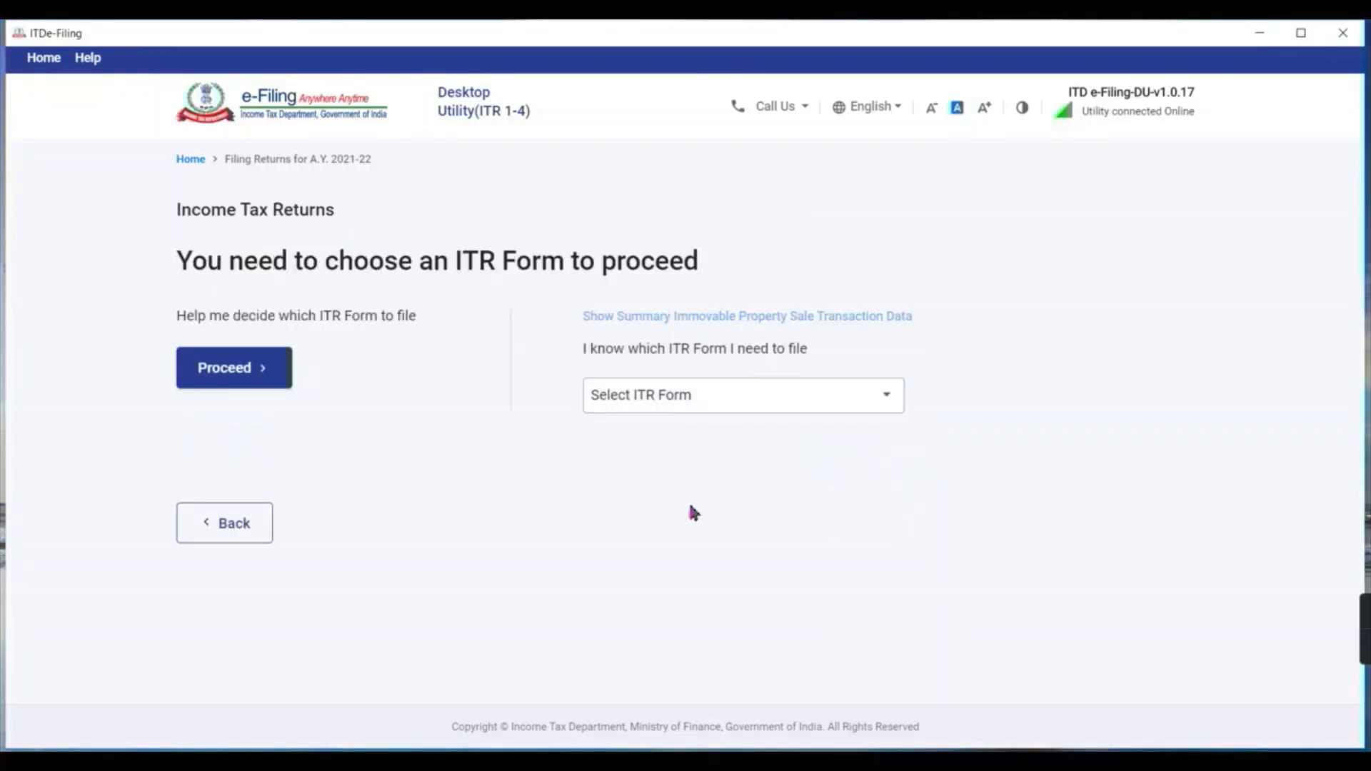
{"action": "left_click", "coordinate": [865, 393]}
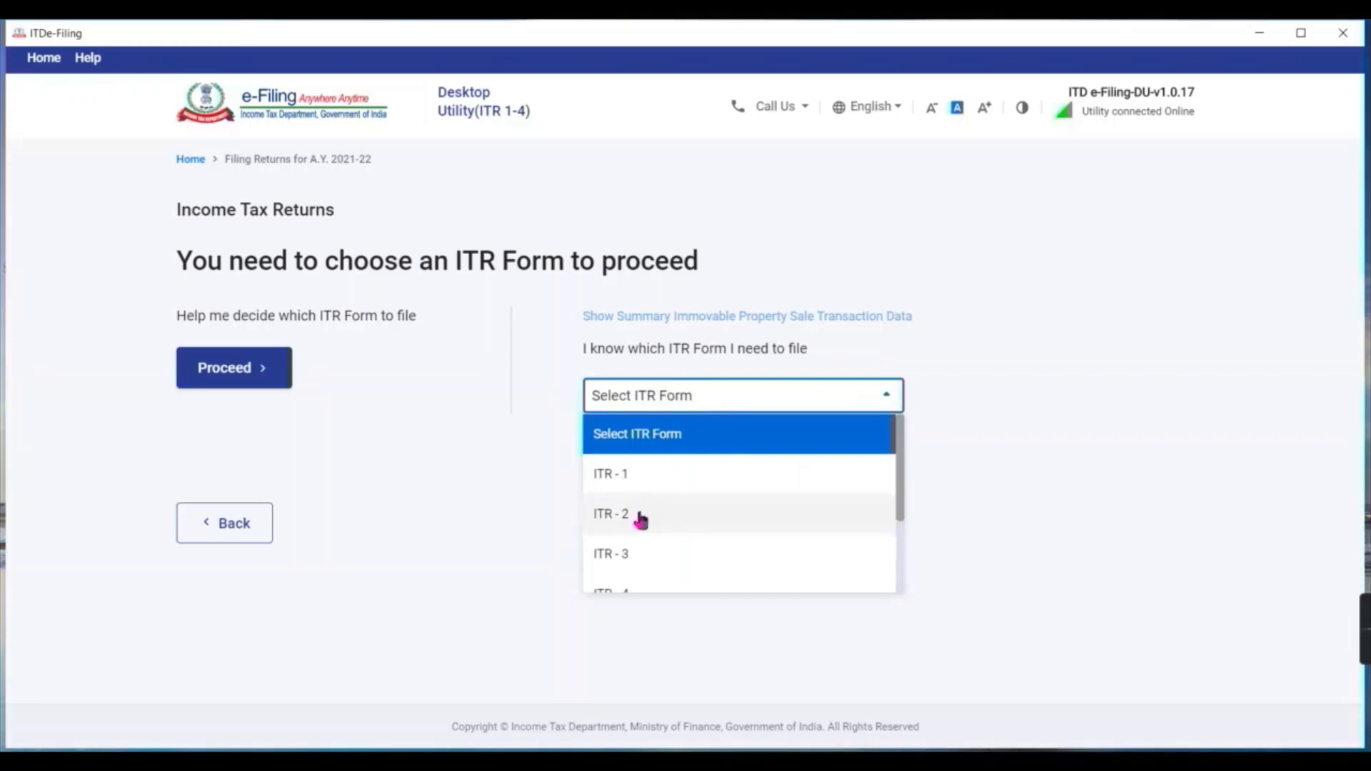
{"action": "left_click", "coordinate": [641, 519]}
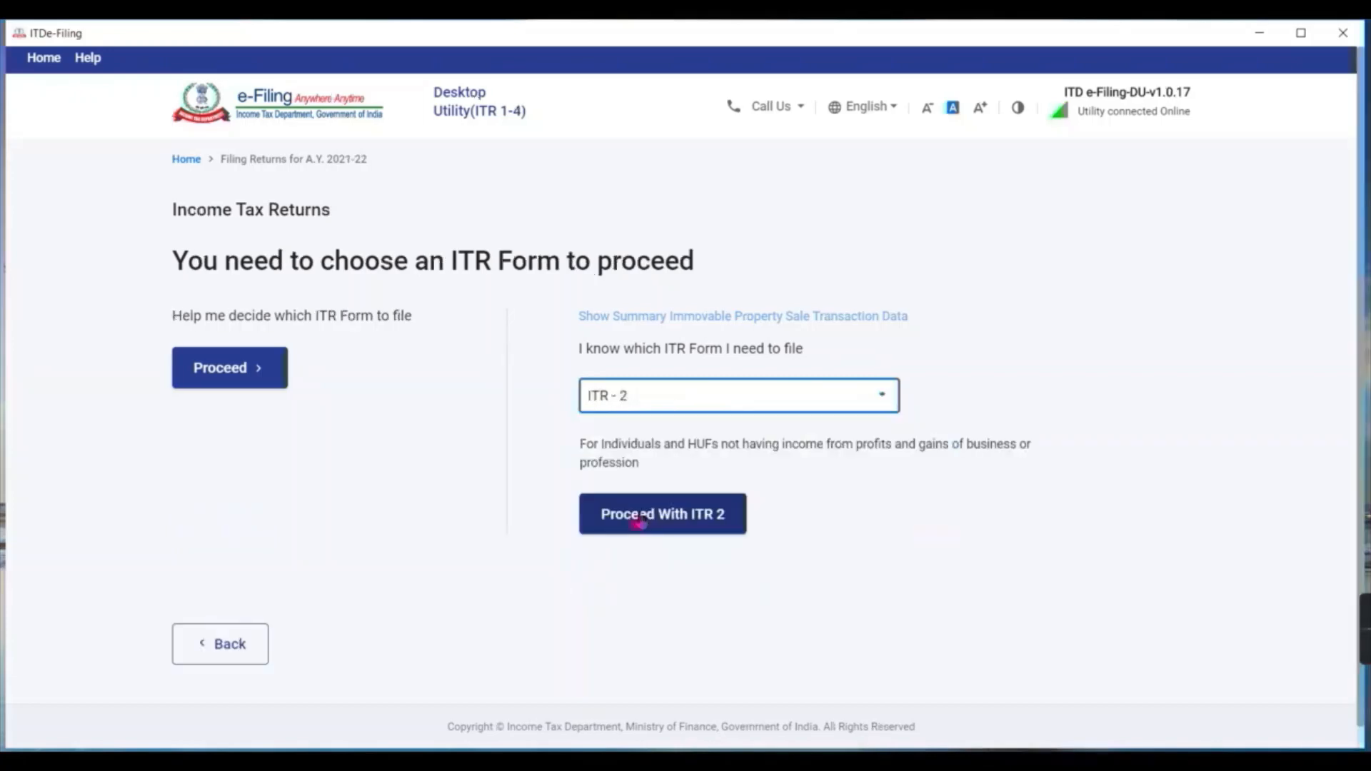
{"action": "left_click", "coordinate": [702, 530]}
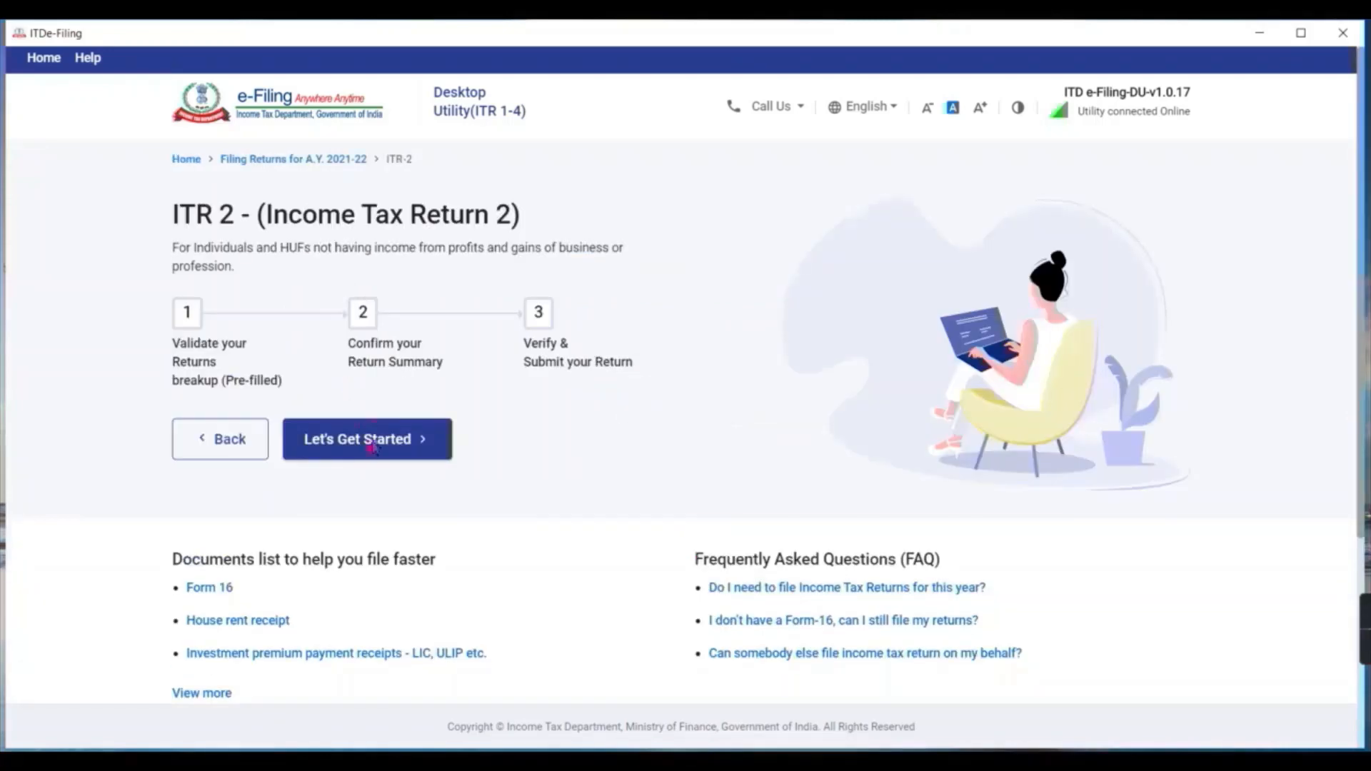
Declare taxable income above the basic exemption limit and continue to schedule selection.
{"action": "left_click", "coordinate": [398, 457]}
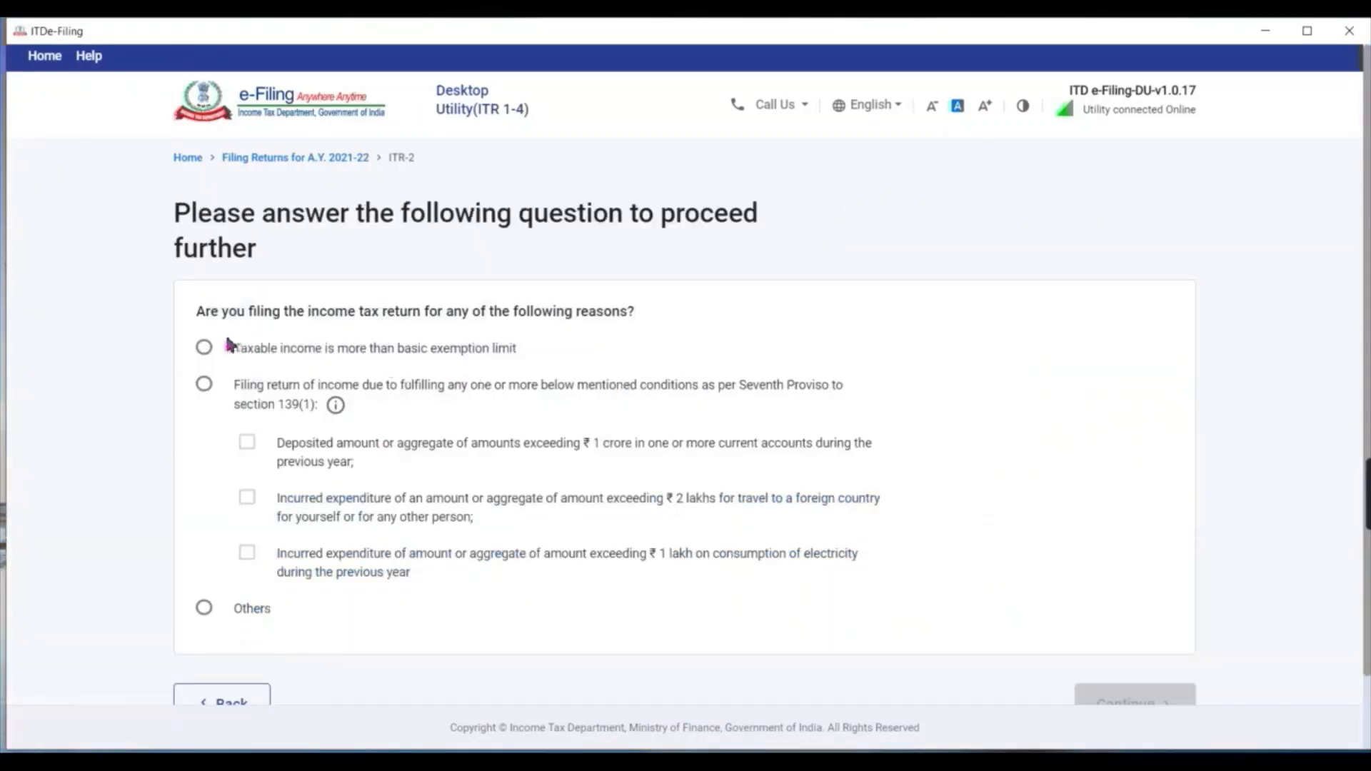
{"action": "left_click", "coordinate": [204, 348]}
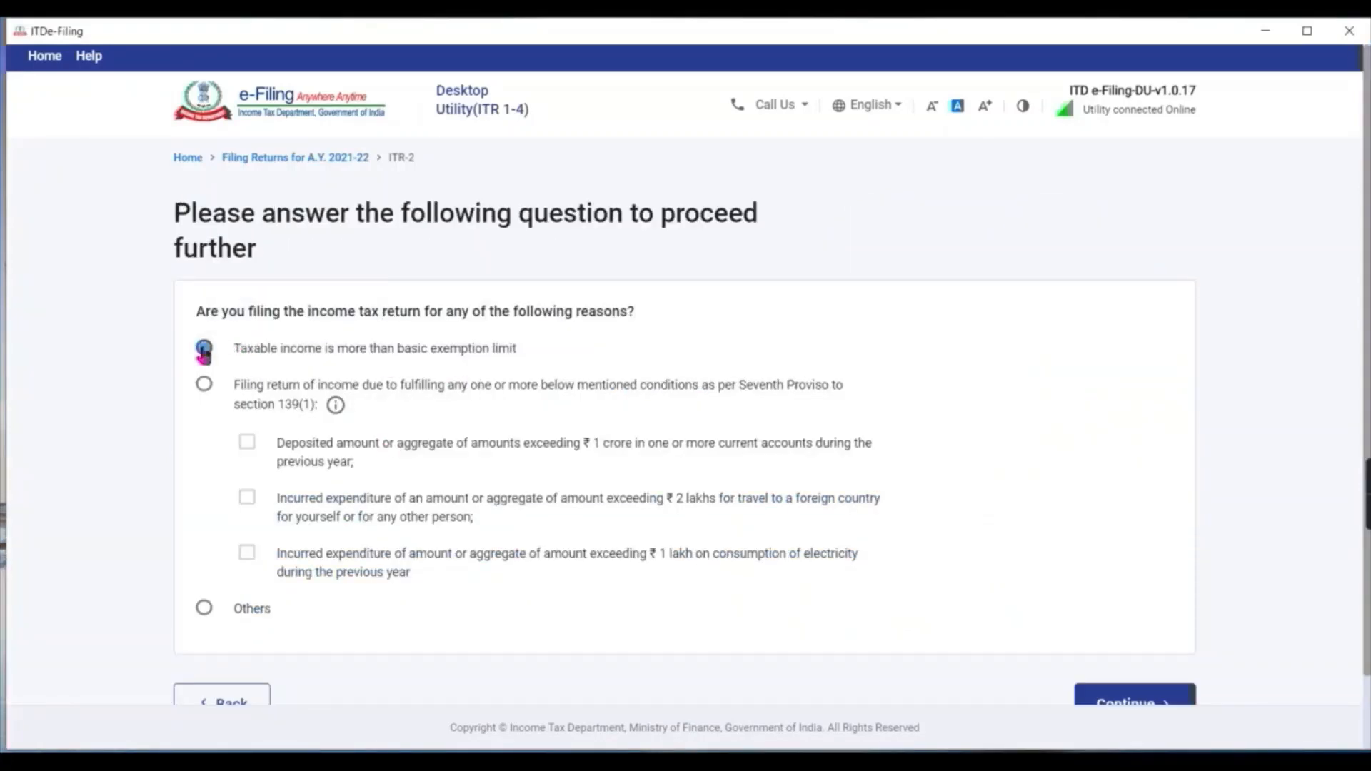
{"action": "left_click", "coordinate": [1118, 689]}
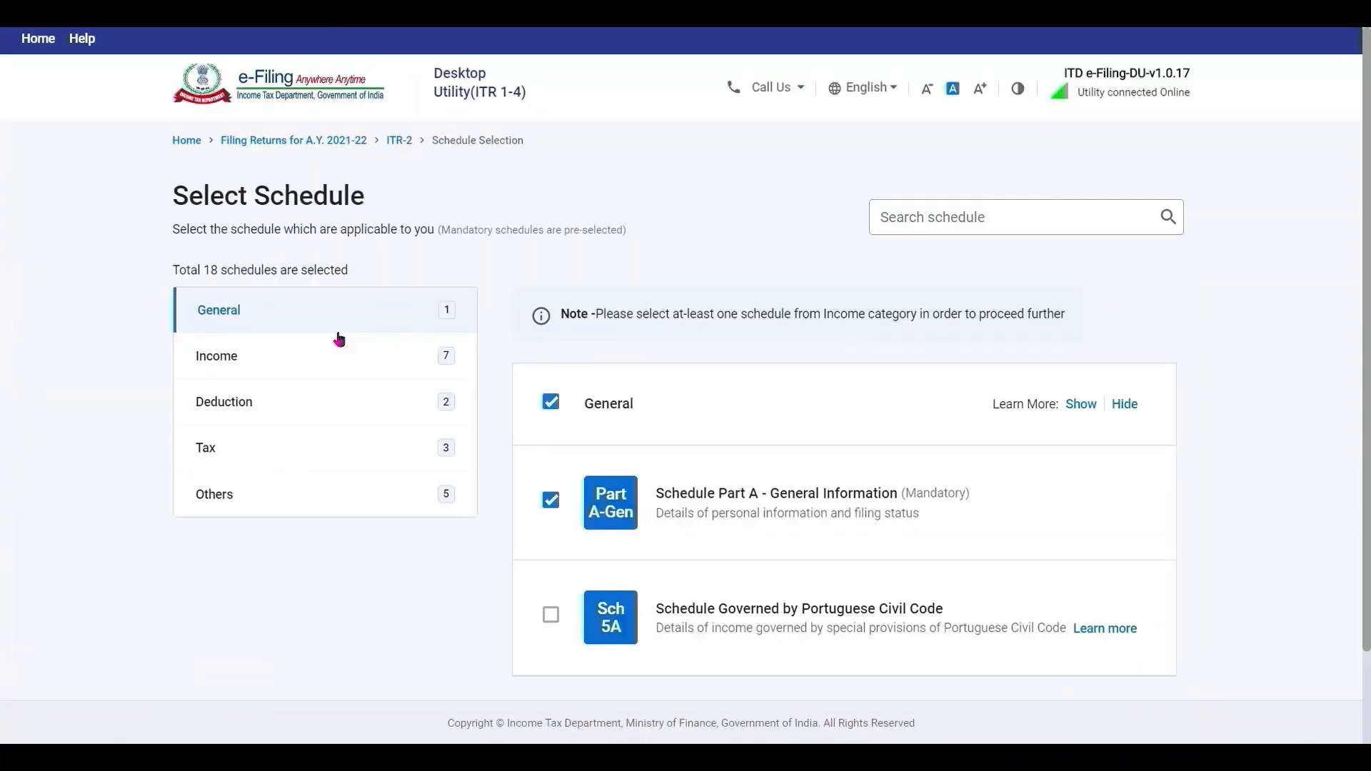
Limit the Income schedules to House Property (HP) and Other Sources (OS) only.
{"action": "left_click", "coordinate": [289, 358]}
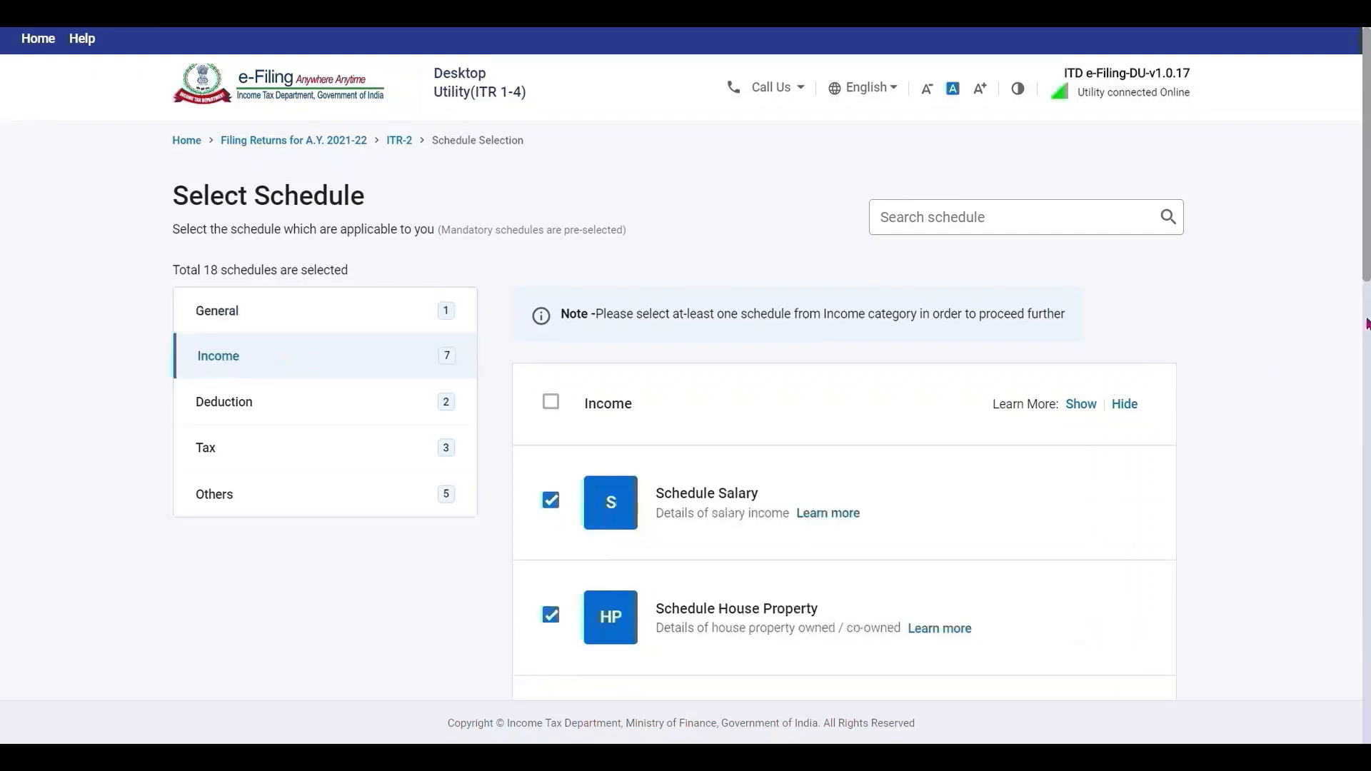
{"action": "scroll", "coordinate": [783, 223], "scroll_direction": "down", "scroll_amount": 3}
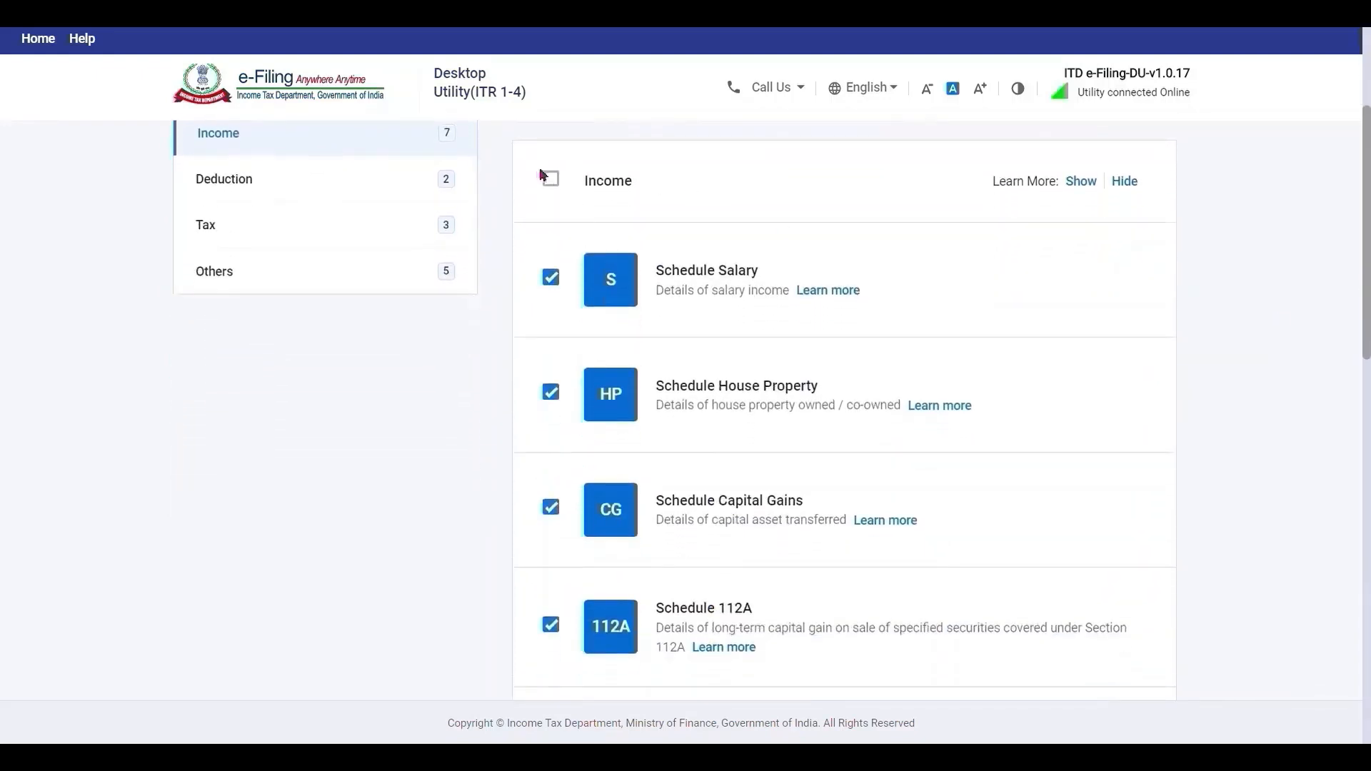
{"action": "left_click", "coordinate": [551, 181]}
{"action": "left_click", "coordinate": [553, 182]}
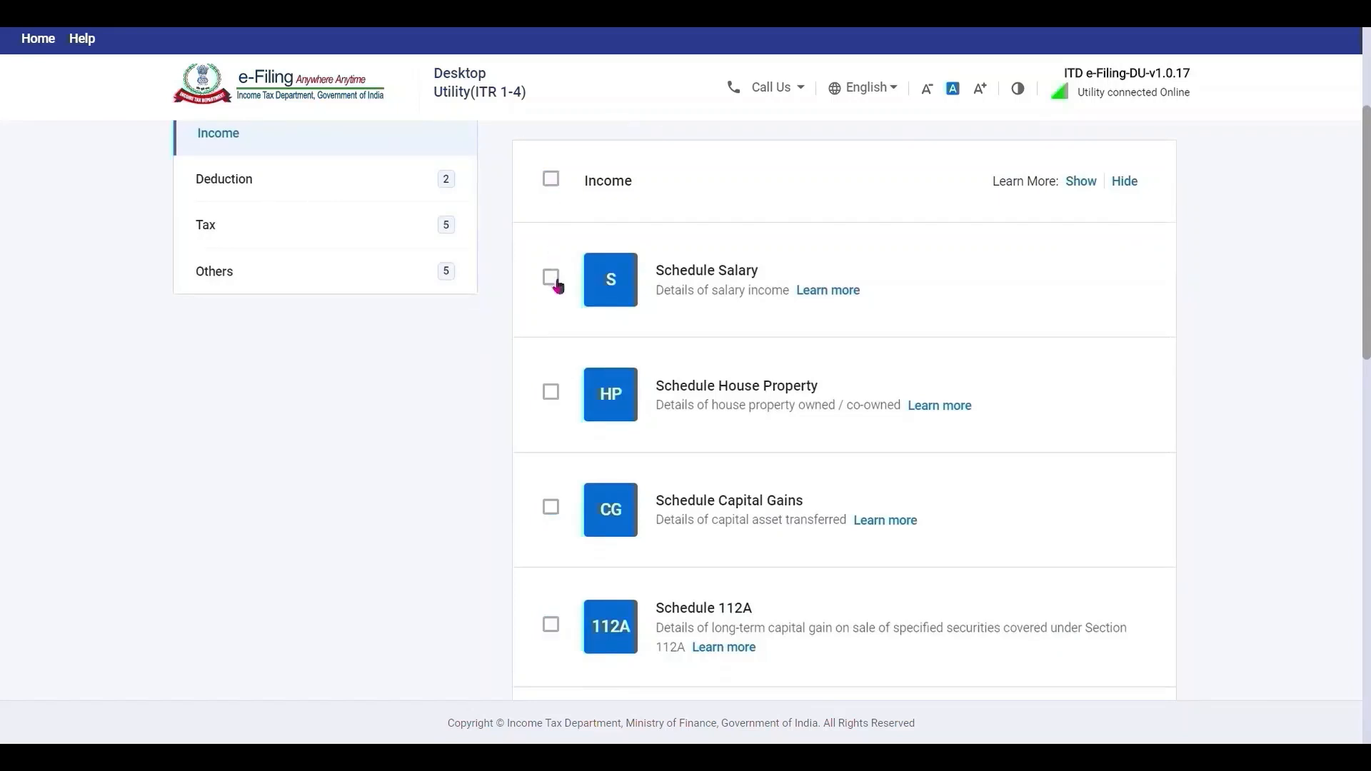
{"action": "left_click", "coordinate": [556, 395]}
{"action": "scroll", "coordinate": [556, 619], "scroll_direction": "down", "scroll_amount": 5}
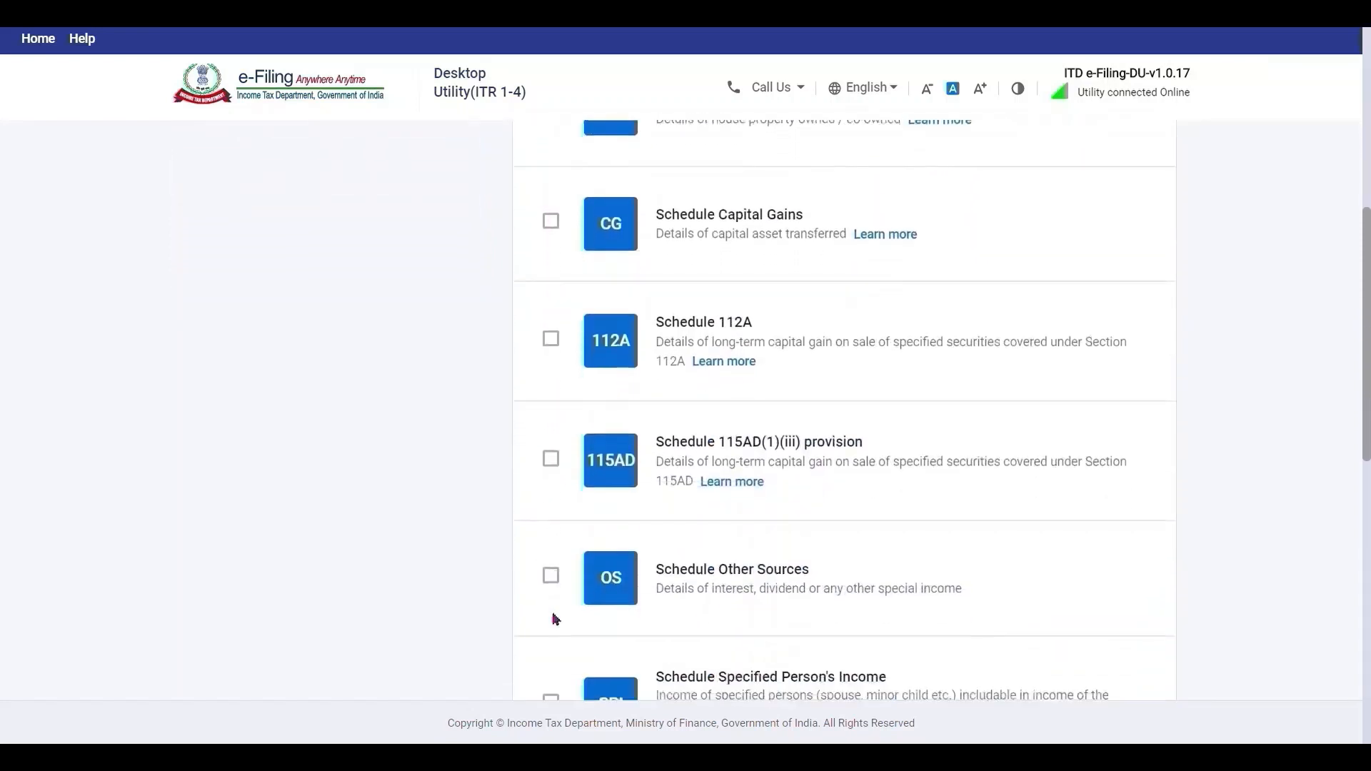
{"action": "scroll", "coordinate": [556, 620], "scroll_direction": "down", "scroll_amount": 1}
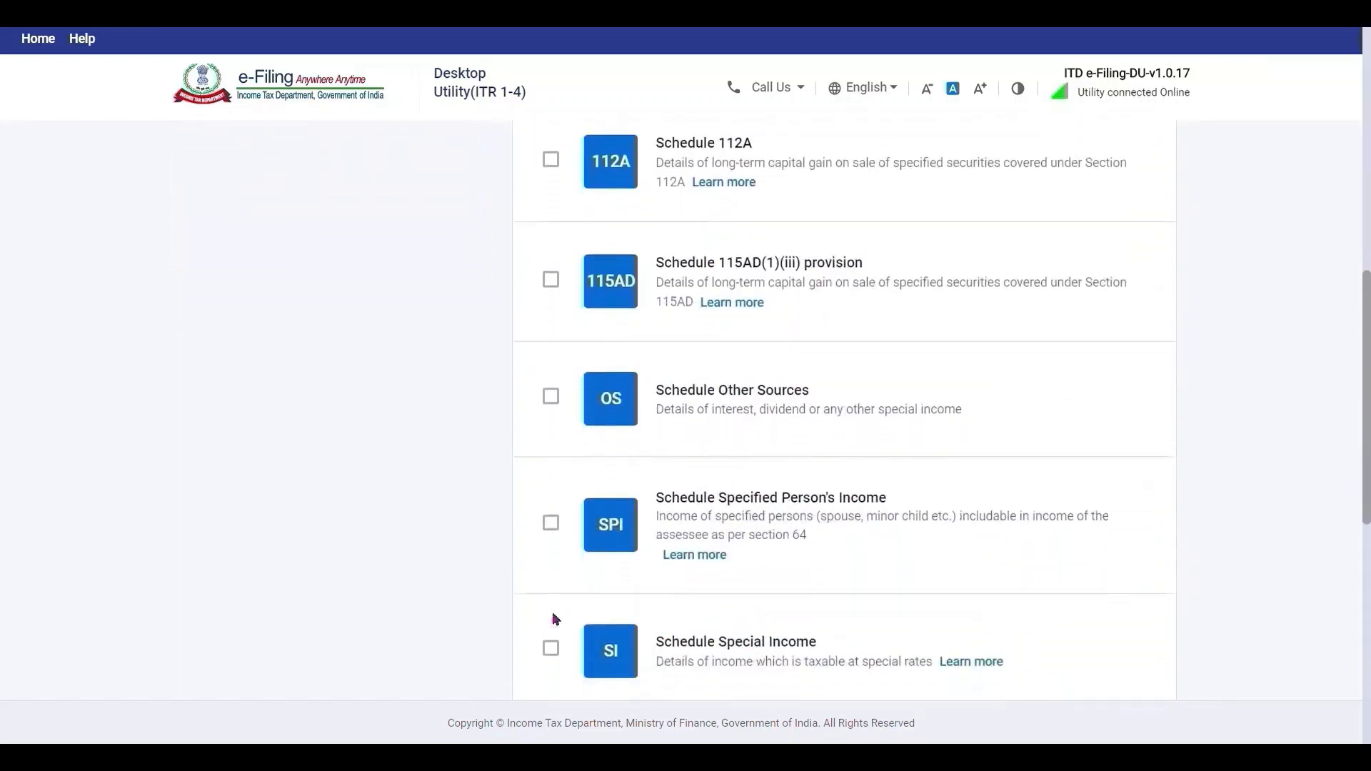
{"action": "left_click", "coordinate": [565, 404]}
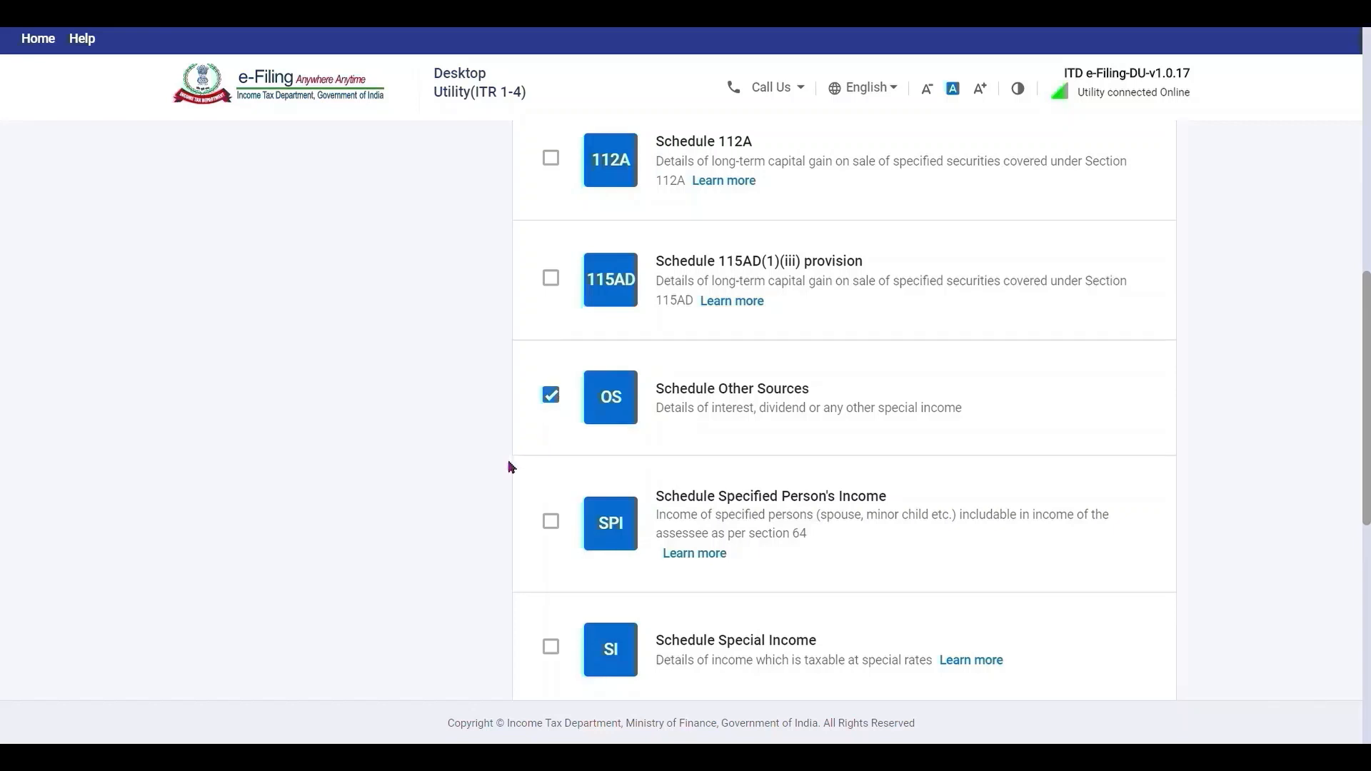
{"action": "scroll", "coordinate": [512, 468], "scroll_direction": "down", "scroll_amount": 4}
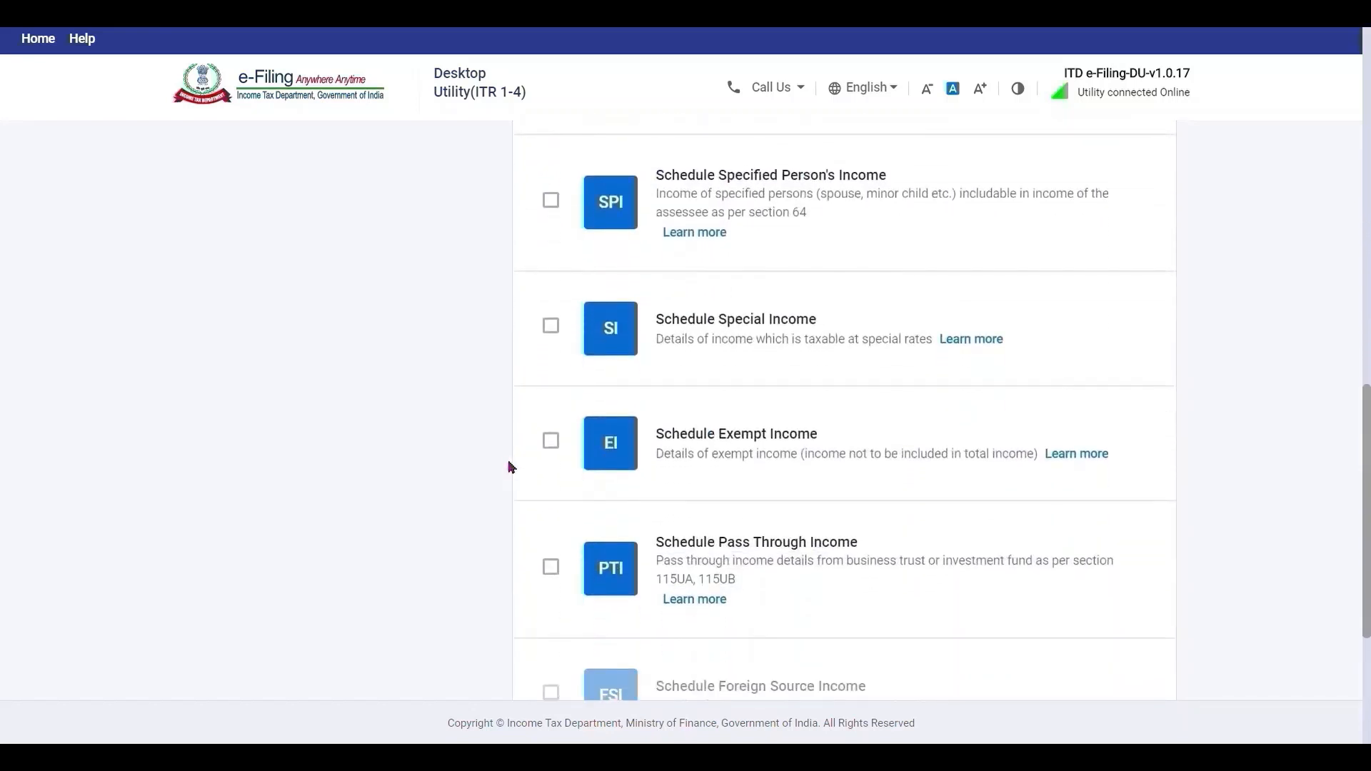
{"action": "scroll", "coordinate": [512, 468], "scroll_direction": "down", "scroll_amount": 1}
{"action": "scroll", "coordinate": [511, 468], "scroll_direction": "down", "scroll_amount": 3}
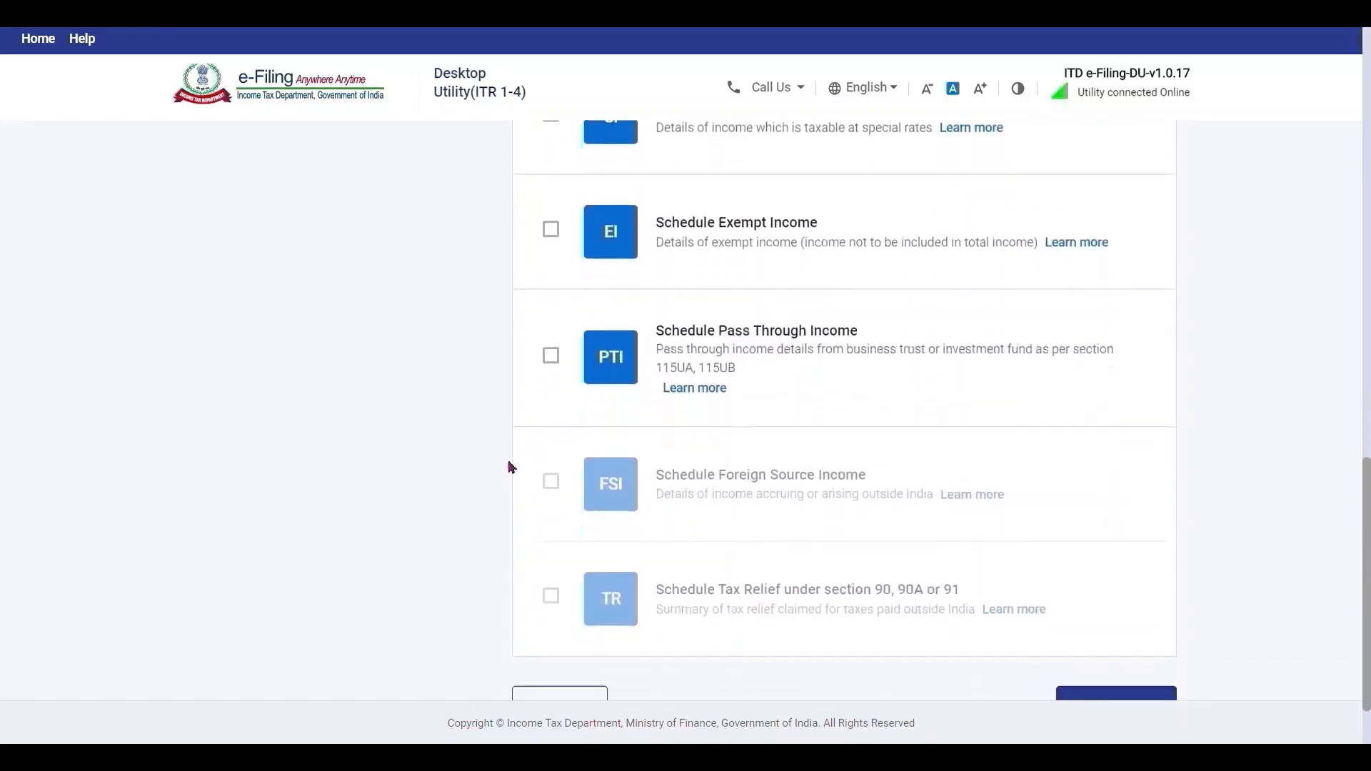
{"action": "scroll", "coordinate": [511, 468], "scroll_direction": "up", "scroll_amount": 14}
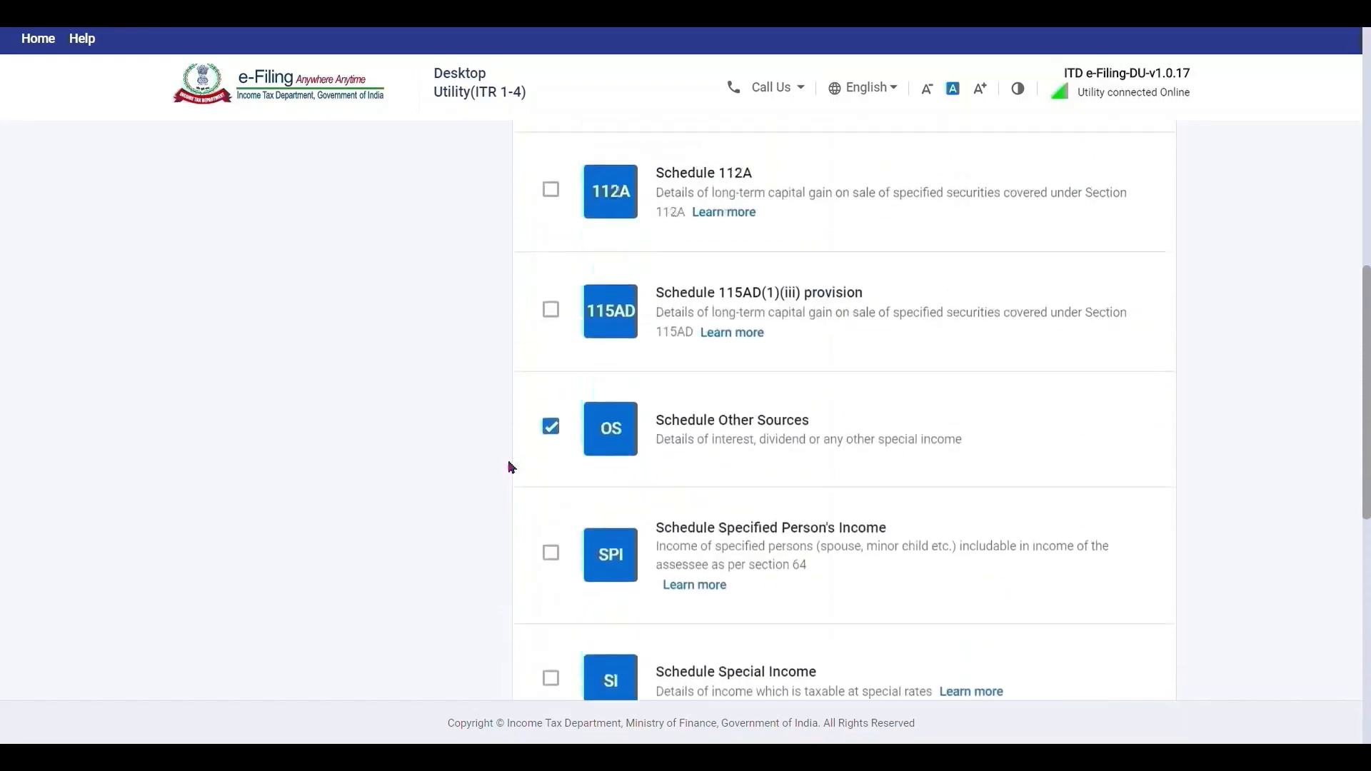
{"action": "scroll", "coordinate": [512, 468], "scroll_direction": "up", "scroll_amount": 2}
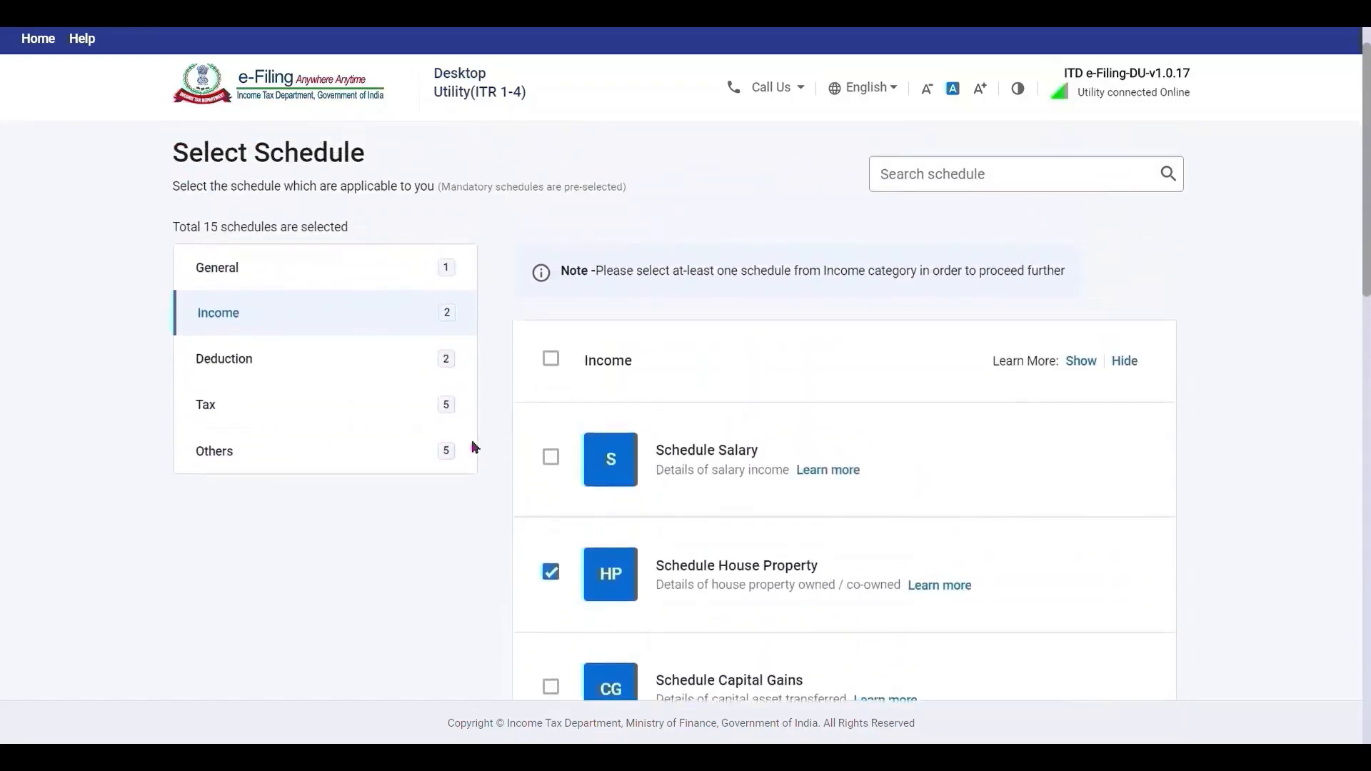
Add the Section 80G donation deduction schedule.
{"action": "left_click", "coordinate": [416, 361]}
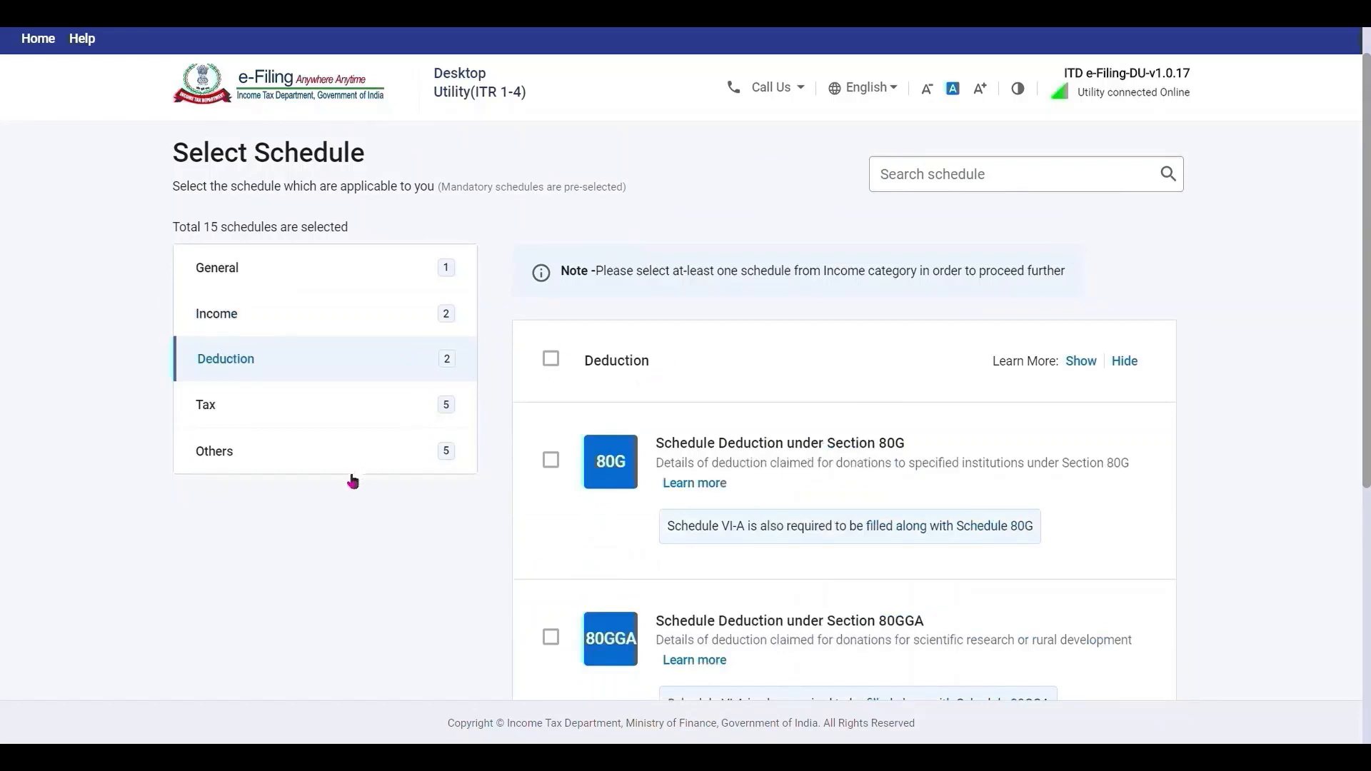
{"action": "scroll", "coordinate": [419, 585], "scroll_direction": "down", "scroll_amount": 4}
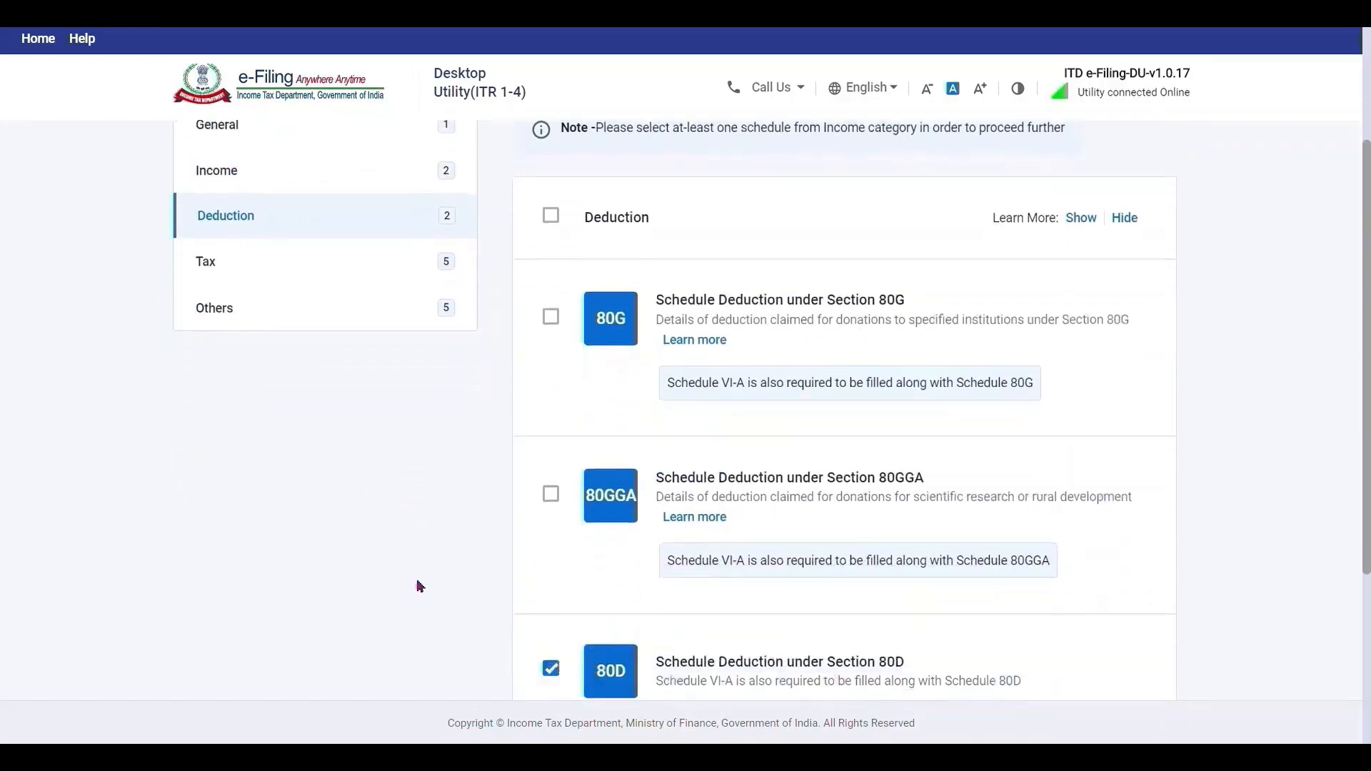
{"action": "scroll", "coordinate": [420, 586], "scroll_direction": "down", "scroll_amount": 1}
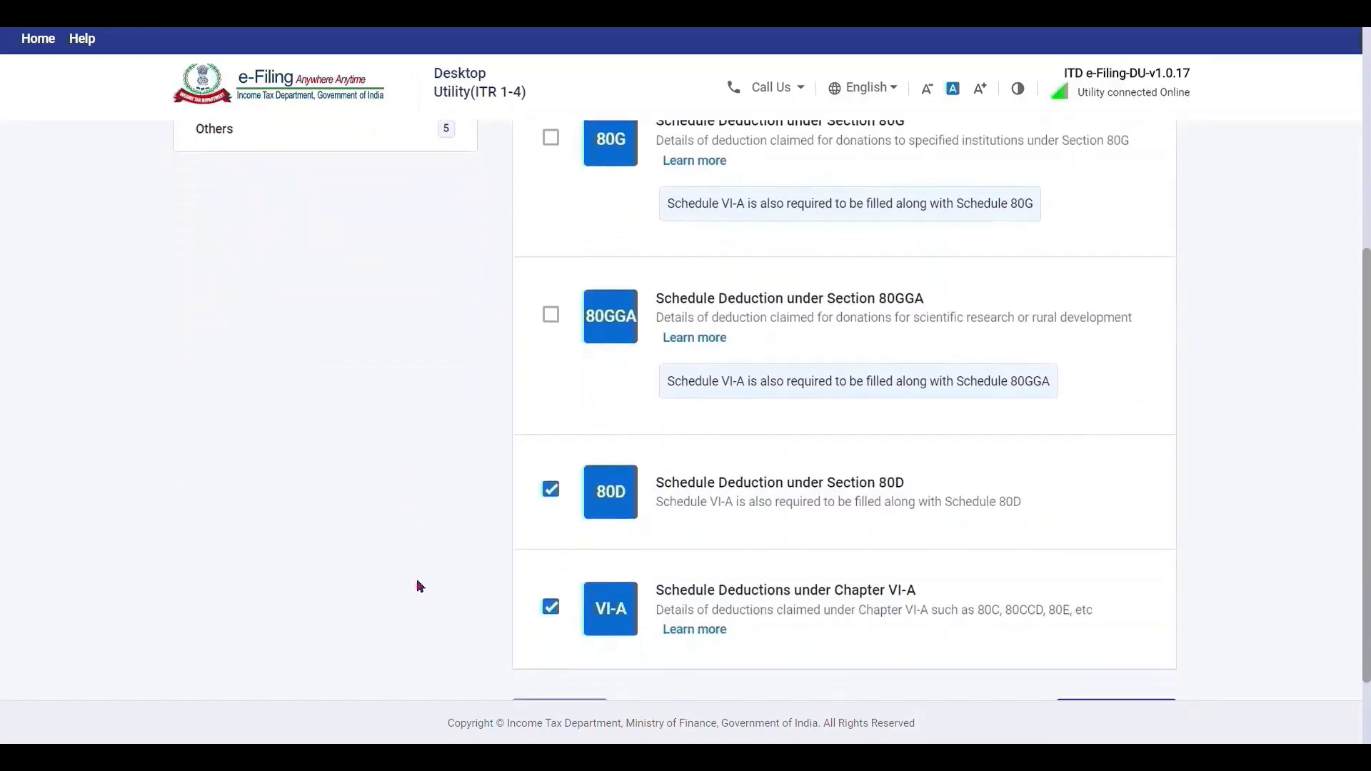
{"action": "scroll", "coordinate": [419, 585], "scroll_direction": "up", "scroll_amount": 1}
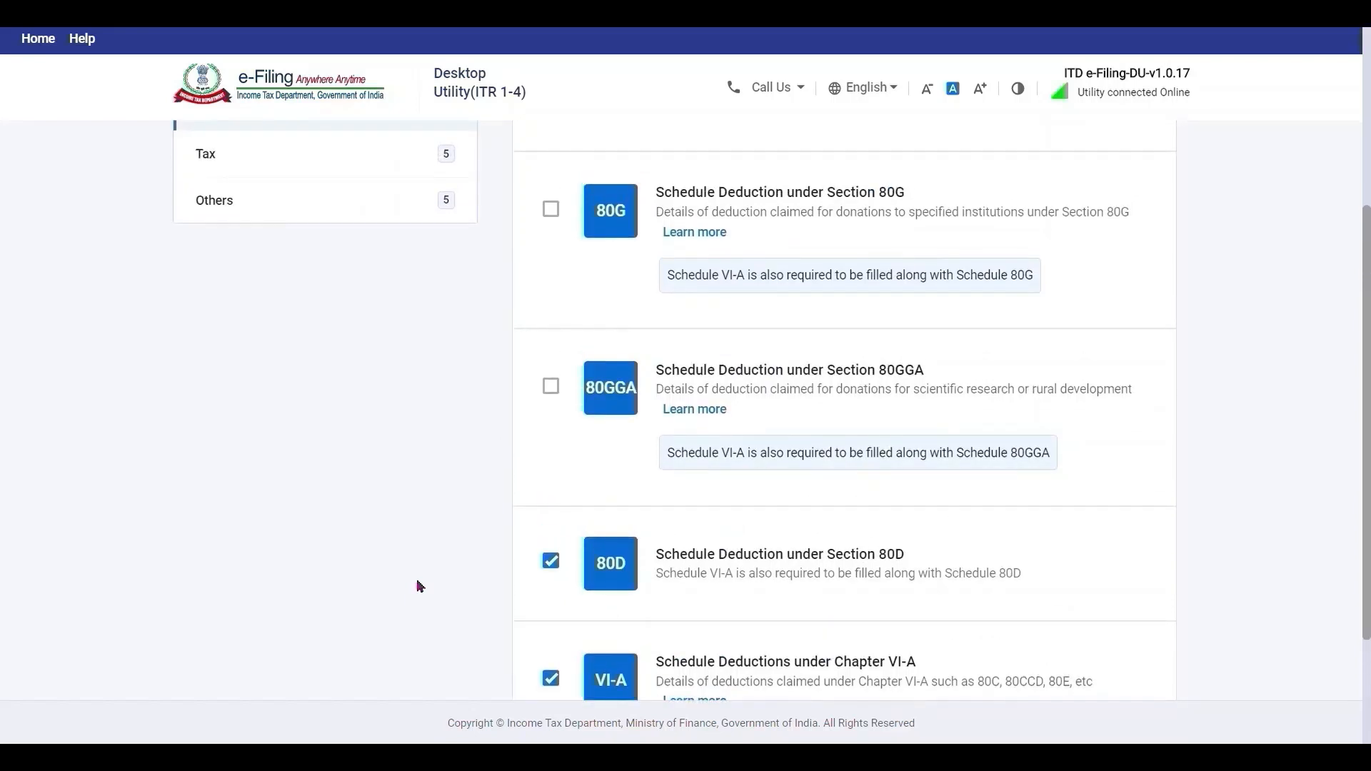
{"action": "scroll", "coordinate": [419, 585], "scroll_direction": "up", "scroll_amount": 1}
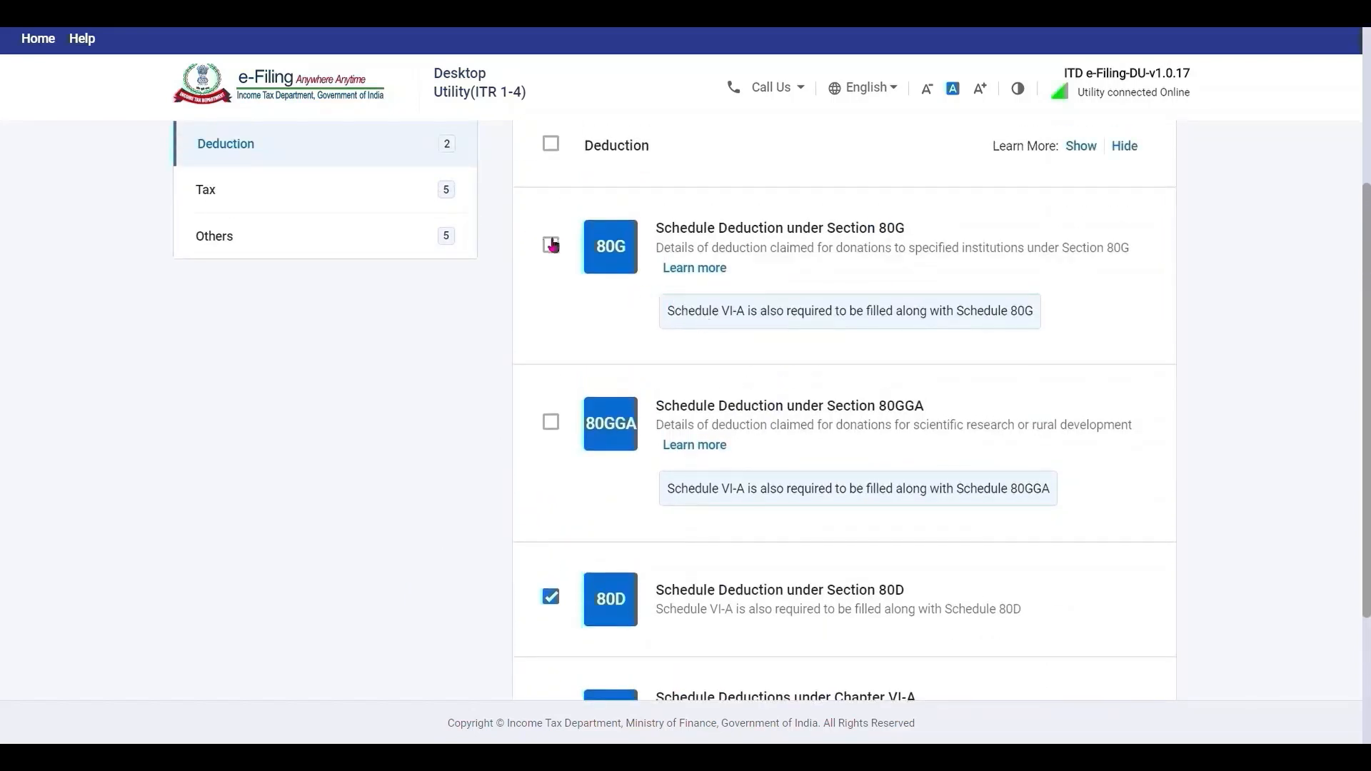
{"action": "scroll", "coordinate": [419, 585], "scroll_direction": "down", "scroll_amount": 1}
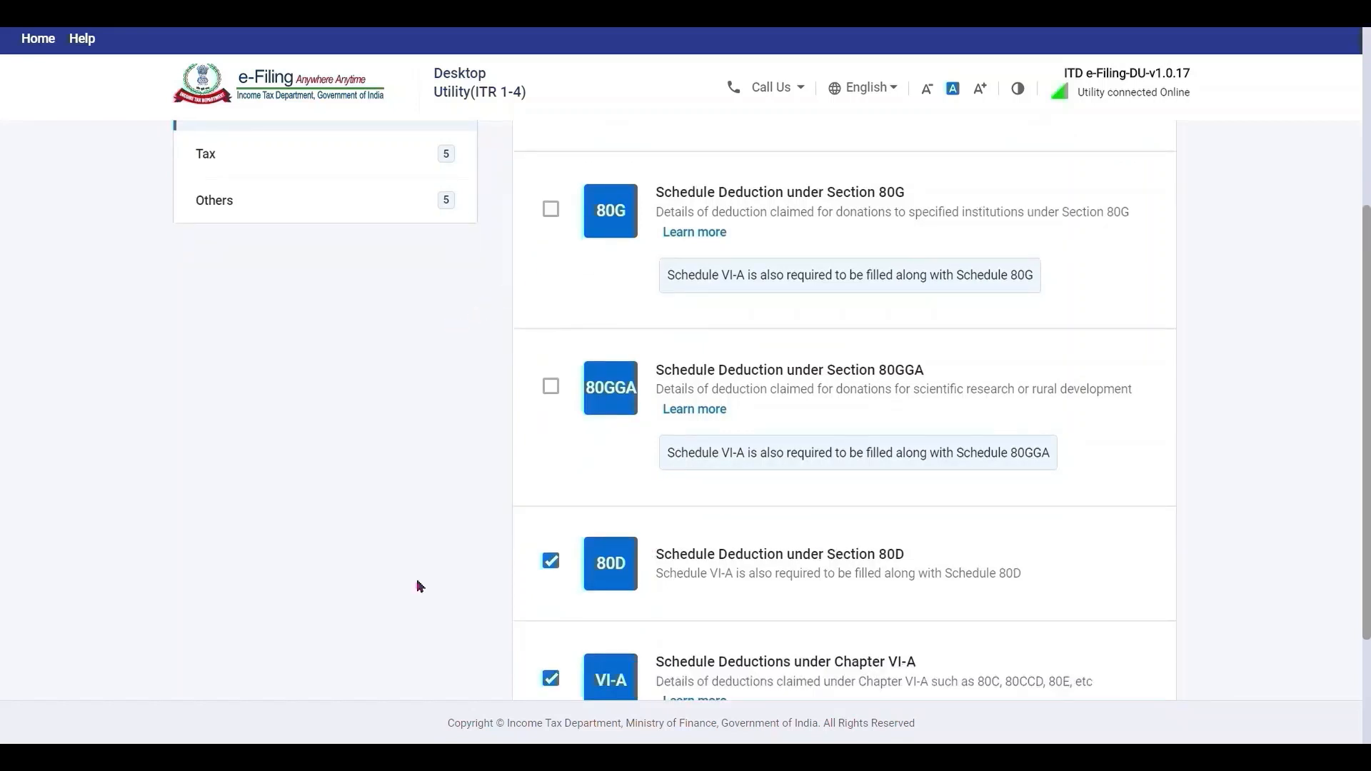
{"action": "scroll", "coordinate": [419, 586], "scroll_direction": "up", "scroll_amount": 1}
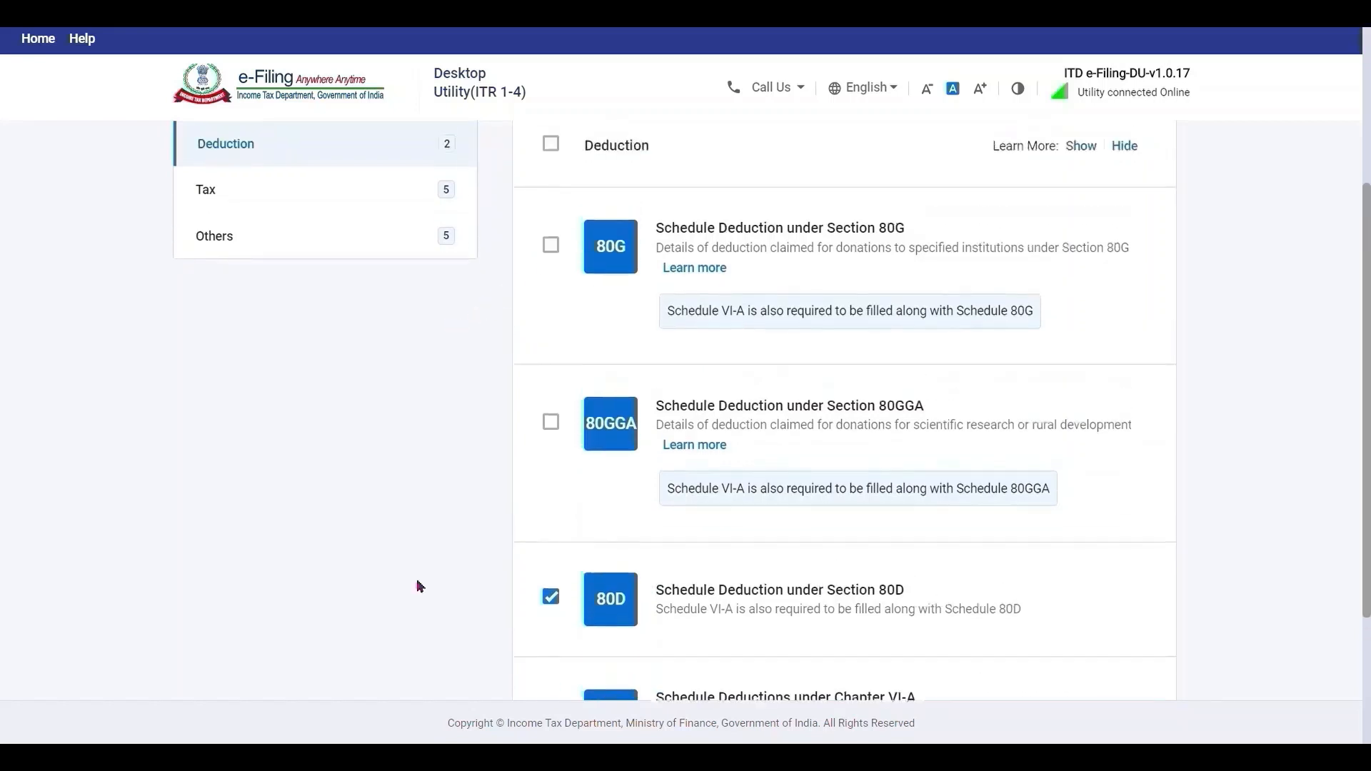
{"action": "left_click", "coordinate": [551, 245]}
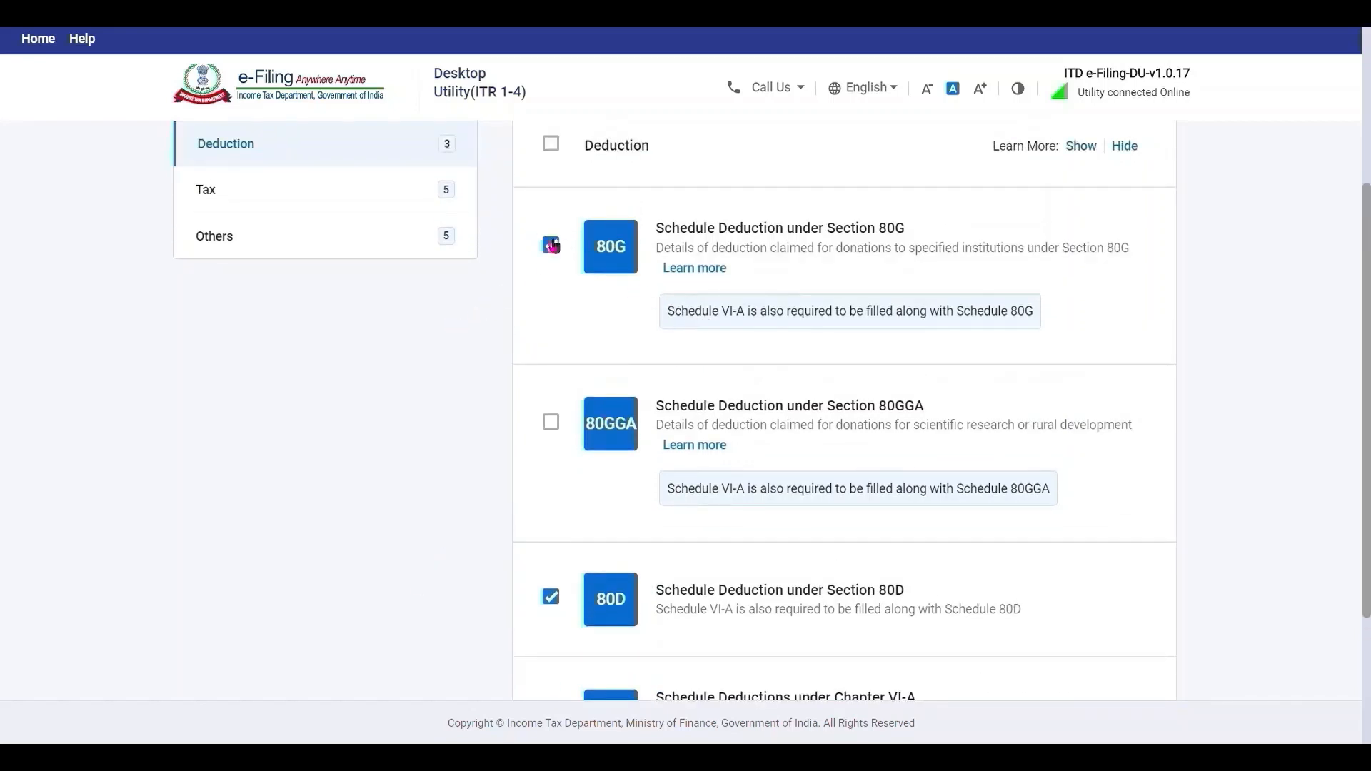
Clear the optional Tax schedules, then re-include IT, TDS and TCS.
{"action": "left_click", "coordinate": [408, 203]}
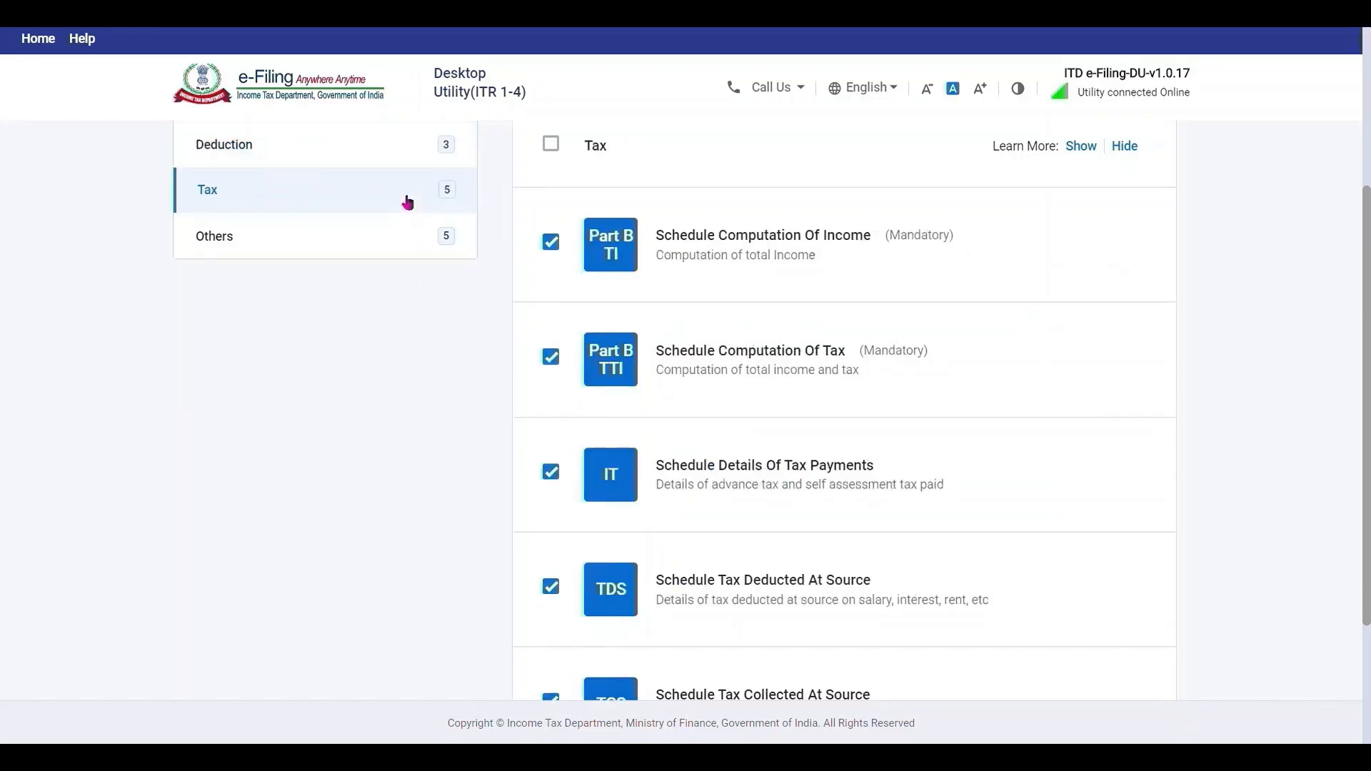
{"action": "left_click", "coordinate": [551, 144]}
{"action": "scroll", "coordinate": [450, 351], "scroll_direction": "down", "scroll_amount": 3}
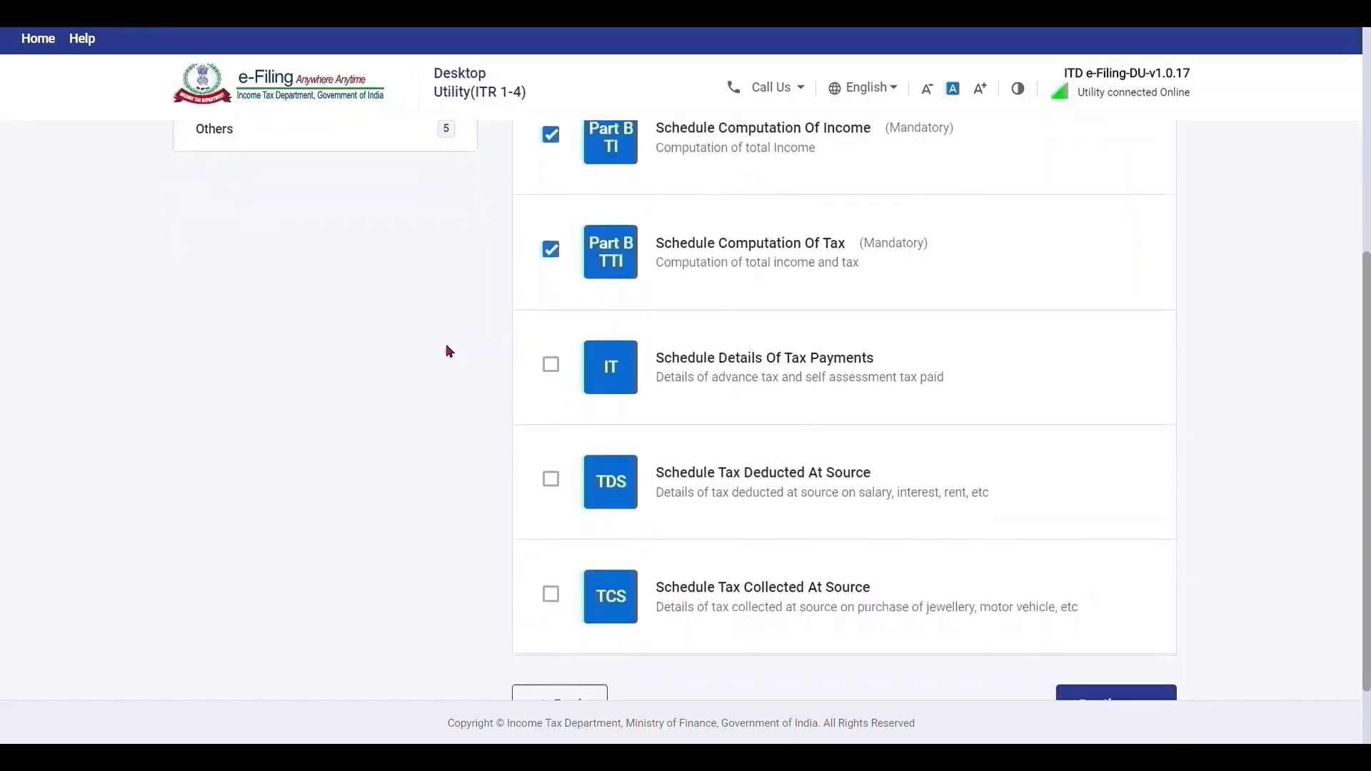
{"action": "scroll", "coordinate": [449, 351], "scroll_direction": "down", "scroll_amount": 2}
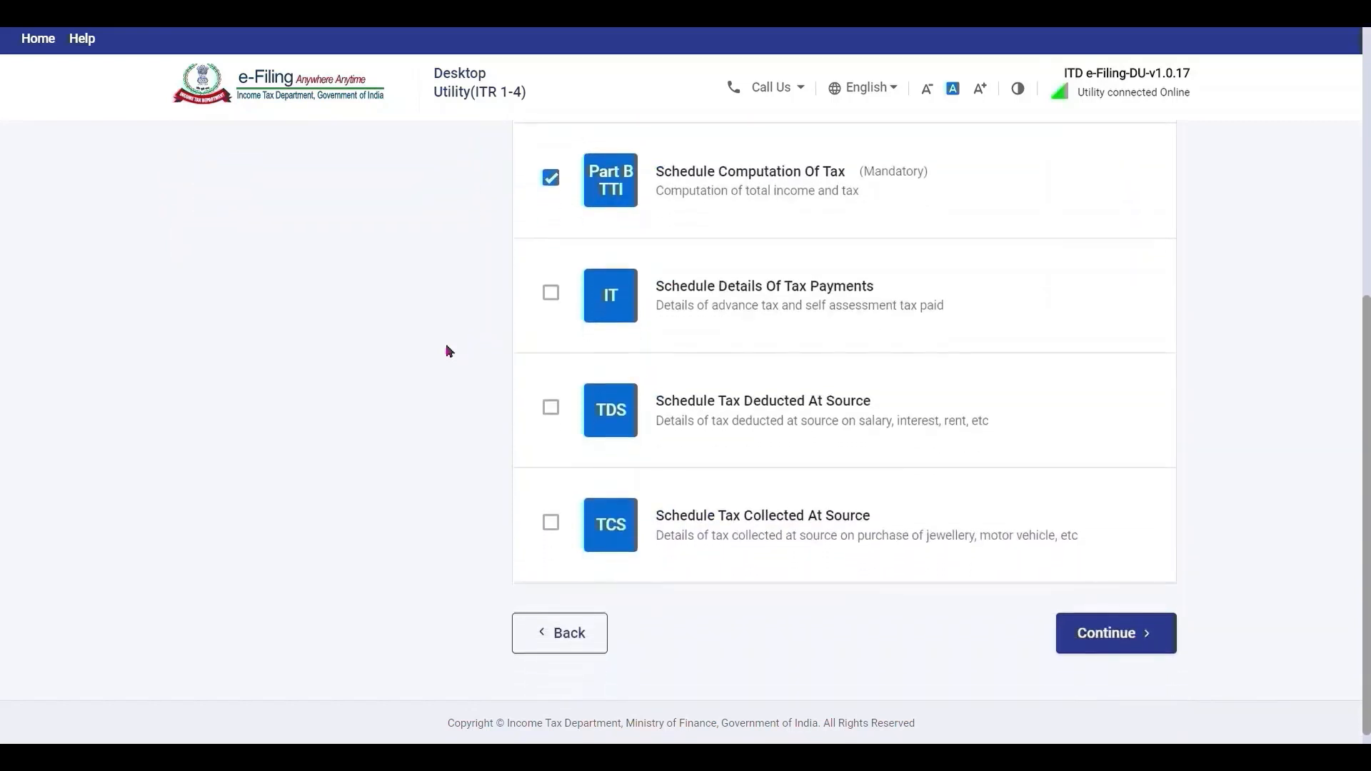
{"action": "left_click", "coordinate": [550, 407]}
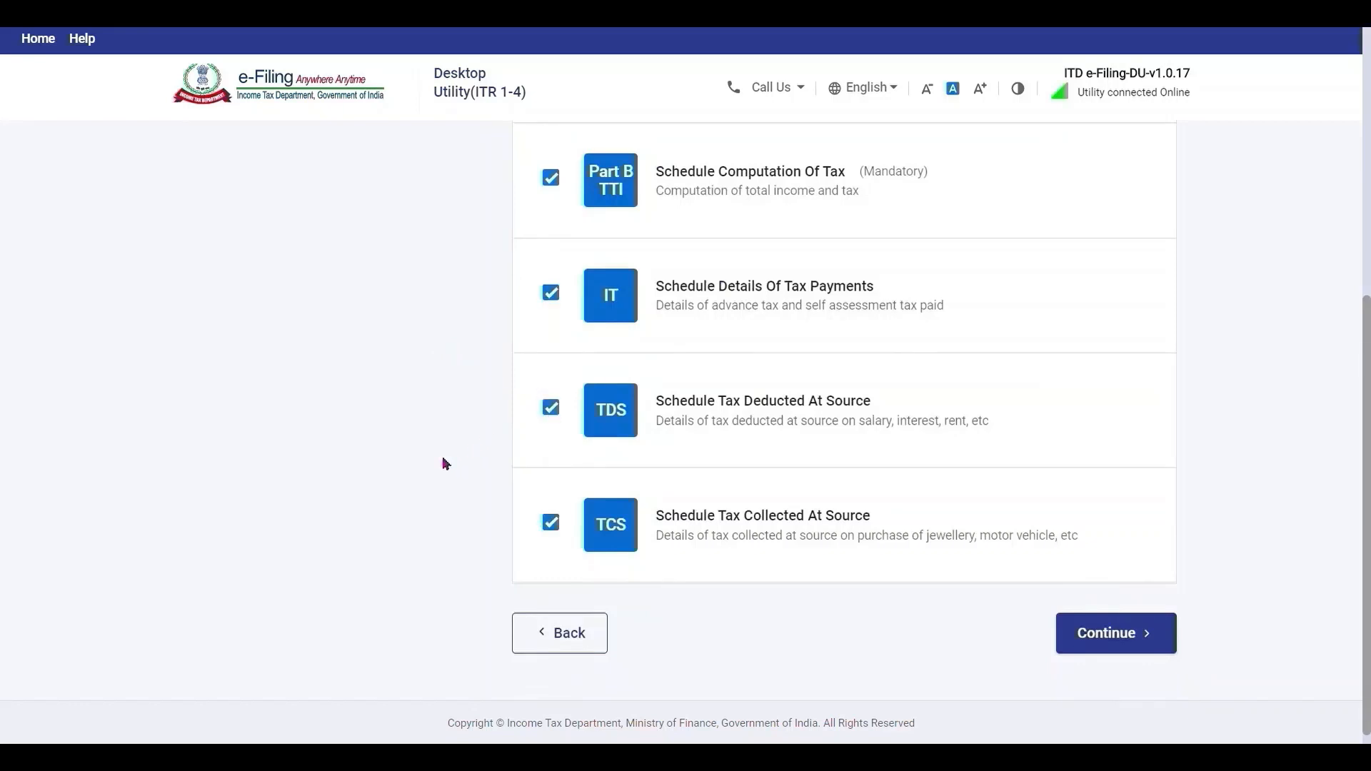
{"action": "scroll", "coordinate": [447, 464], "scroll_direction": "up", "scroll_amount": 8}
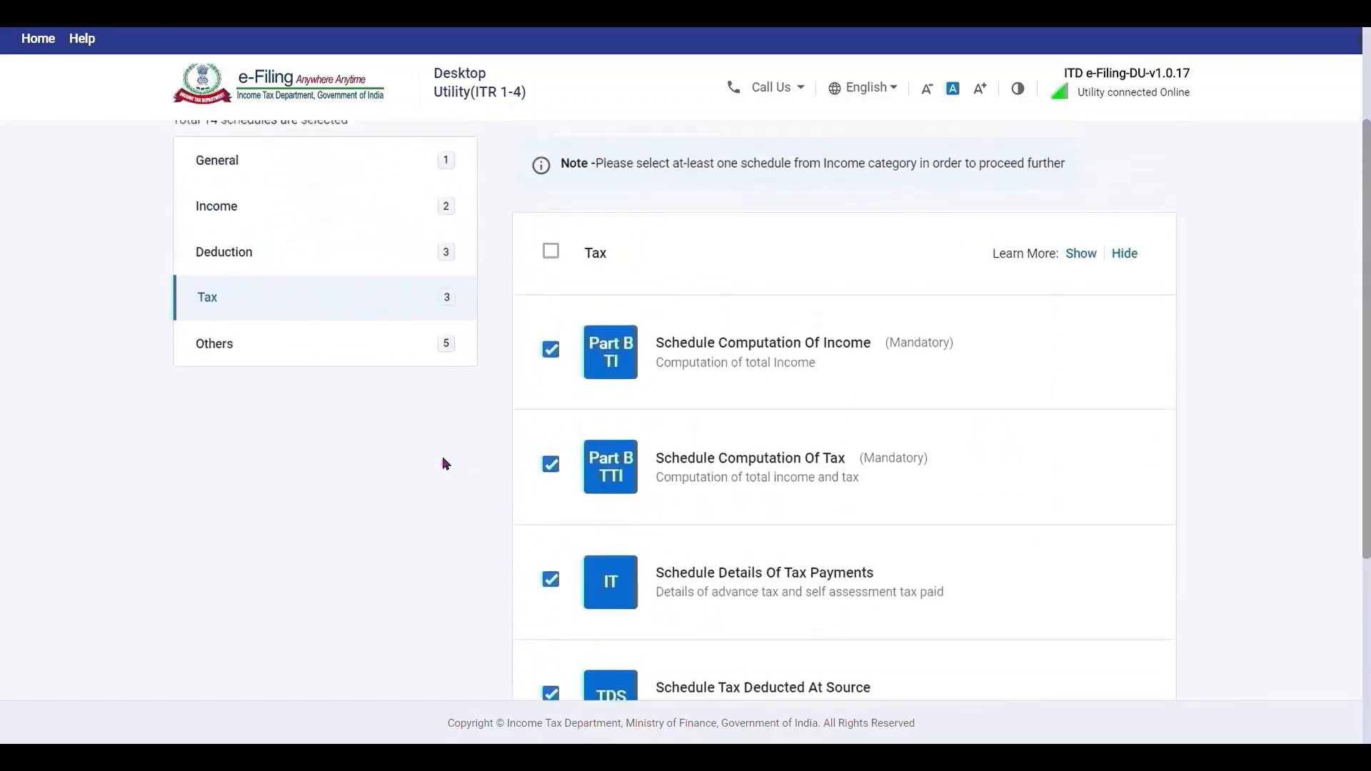
Review the Others schedules, leaving them all unticked.
{"action": "left_click", "coordinate": [361, 362]}
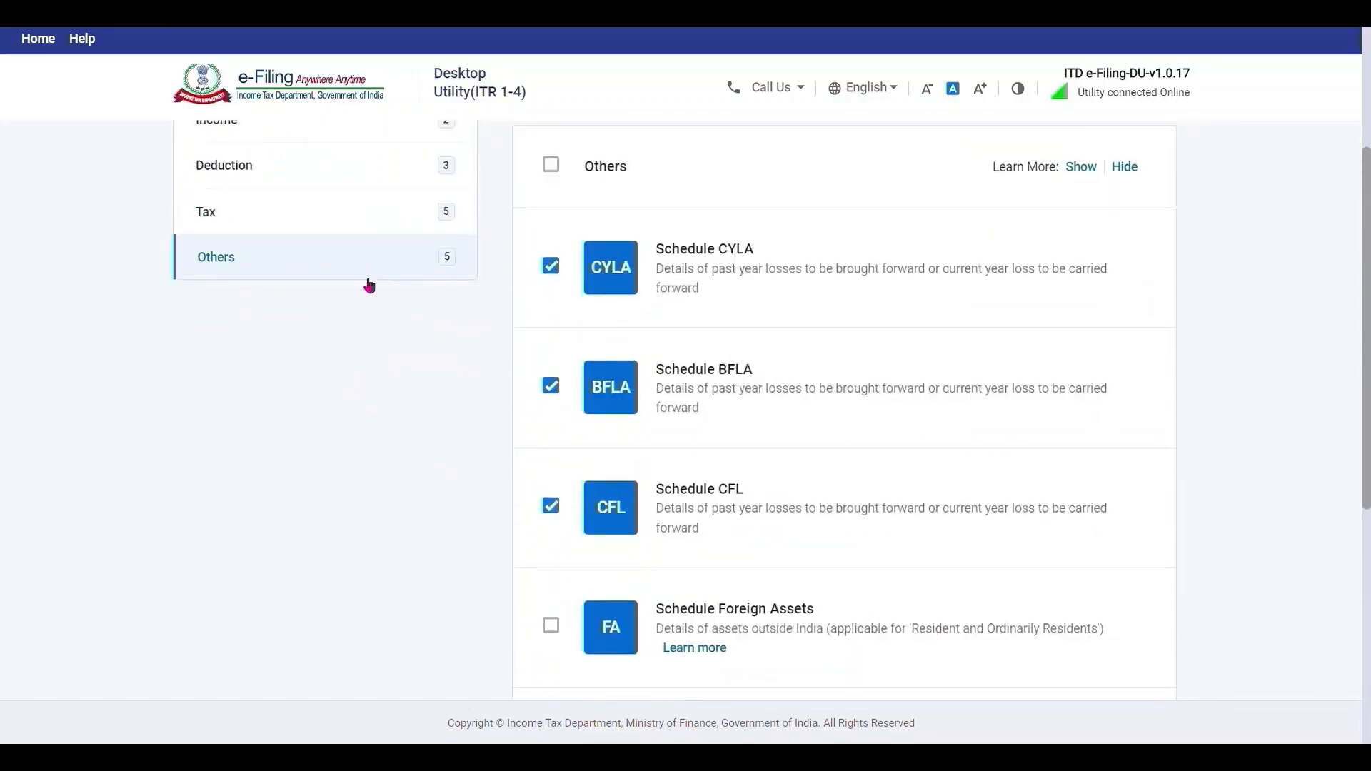
{"action": "left_click", "coordinate": [561, 168]}
{"action": "left_click", "coordinate": [561, 168]}
{"action": "scroll", "coordinate": [490, 331], "scroll_direction": "down", "scroll_amount": 3}
{"action": "scroll", "coordinate": [490, 331], "scroll_direction": "down", "scroll_amount": 3}
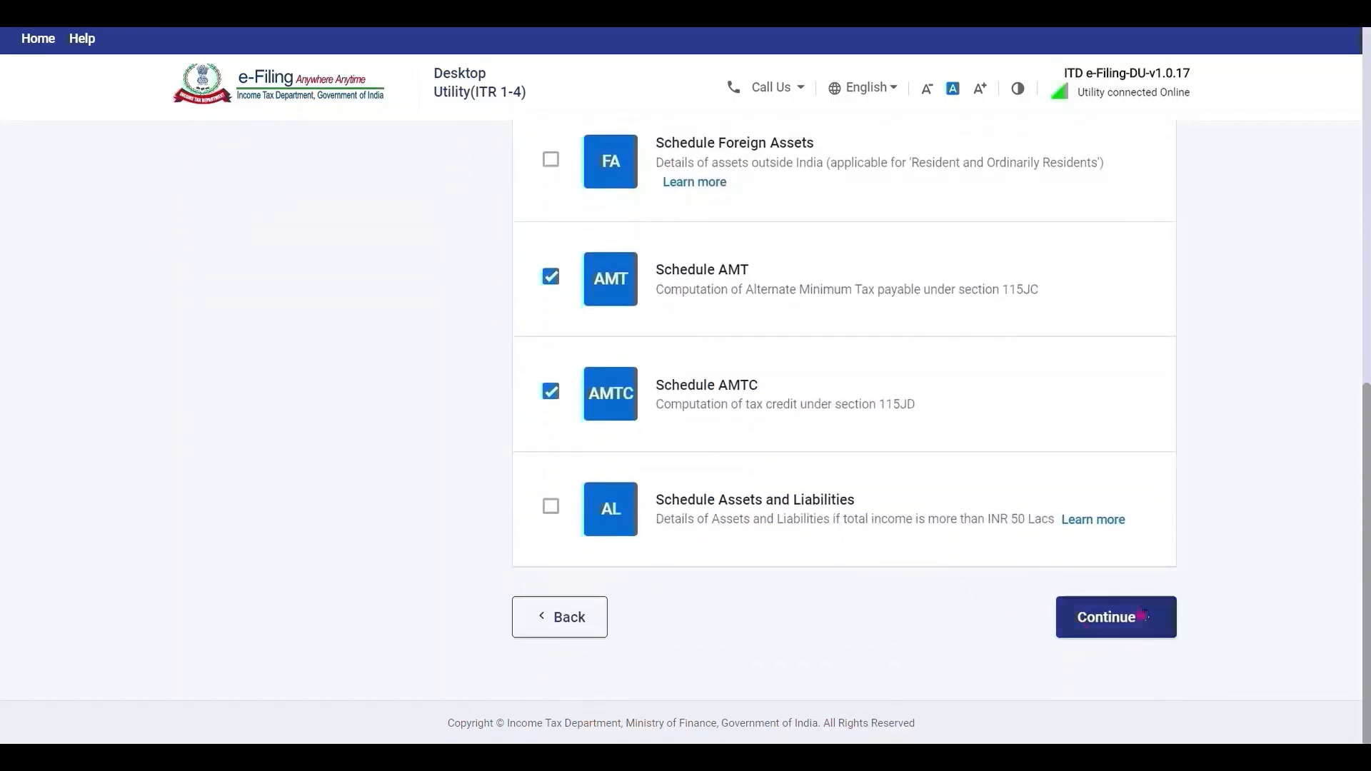
Confirm the 16 schedules, acknowledge the note, and answer No to section 115BAC.
{"action": "left_click", "coordinate": [1135, 615]}
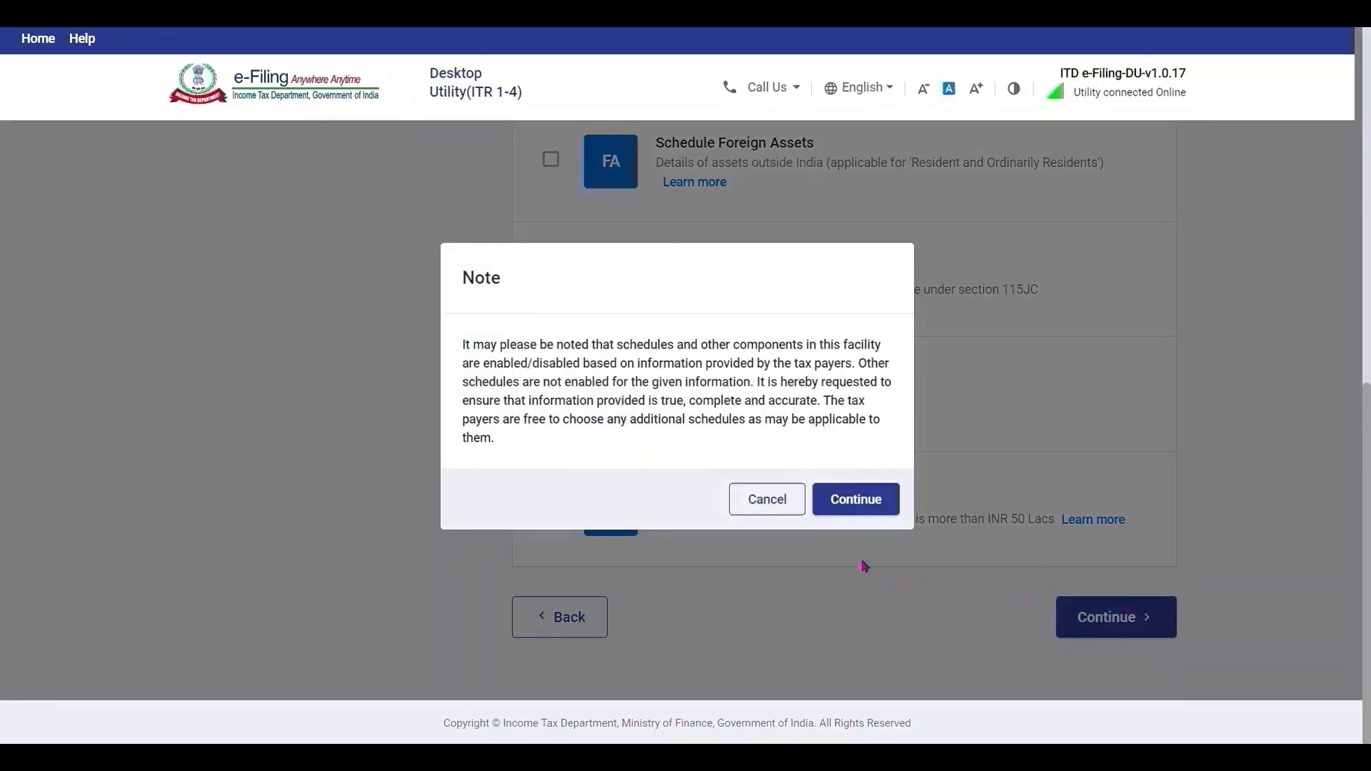
{"action": "left_click", "coordinate": [872, 503]}
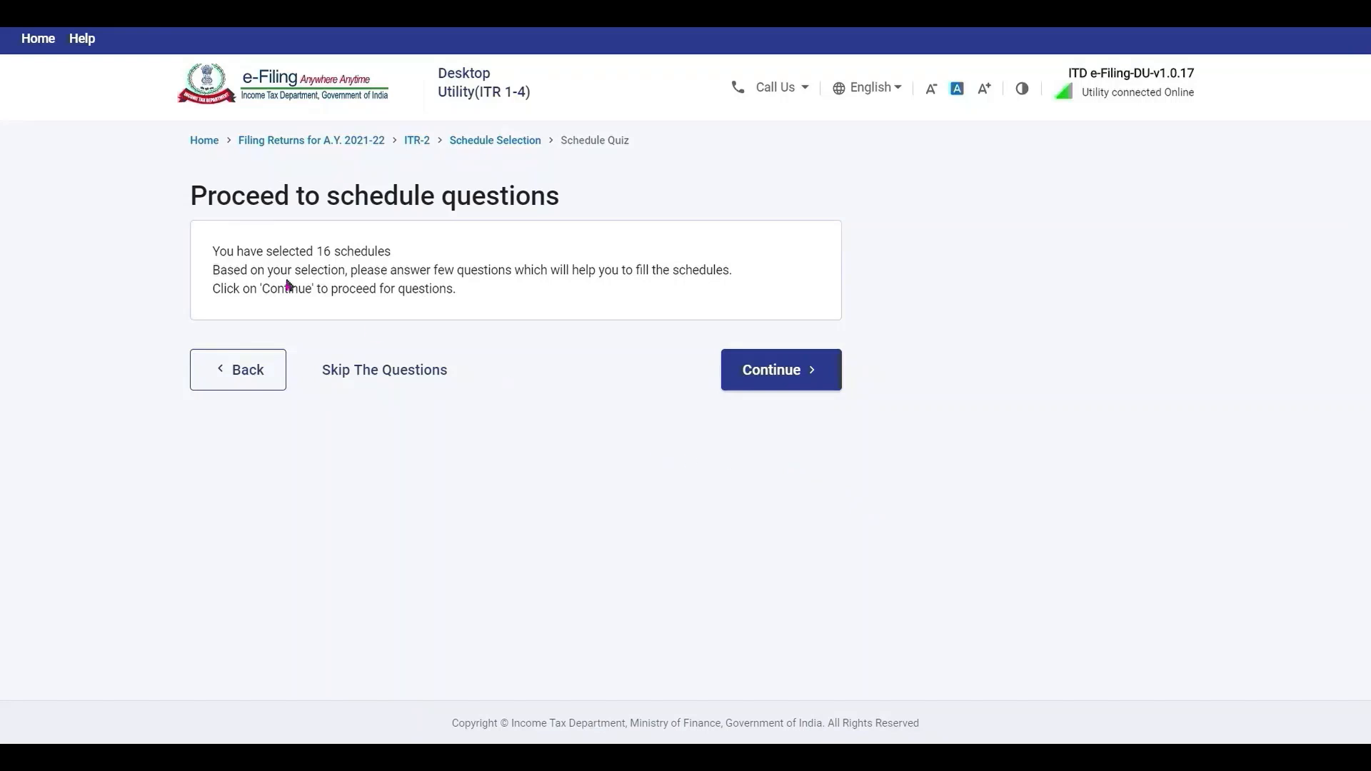
{"action": "left_click", "coordinate": [743, 369]}
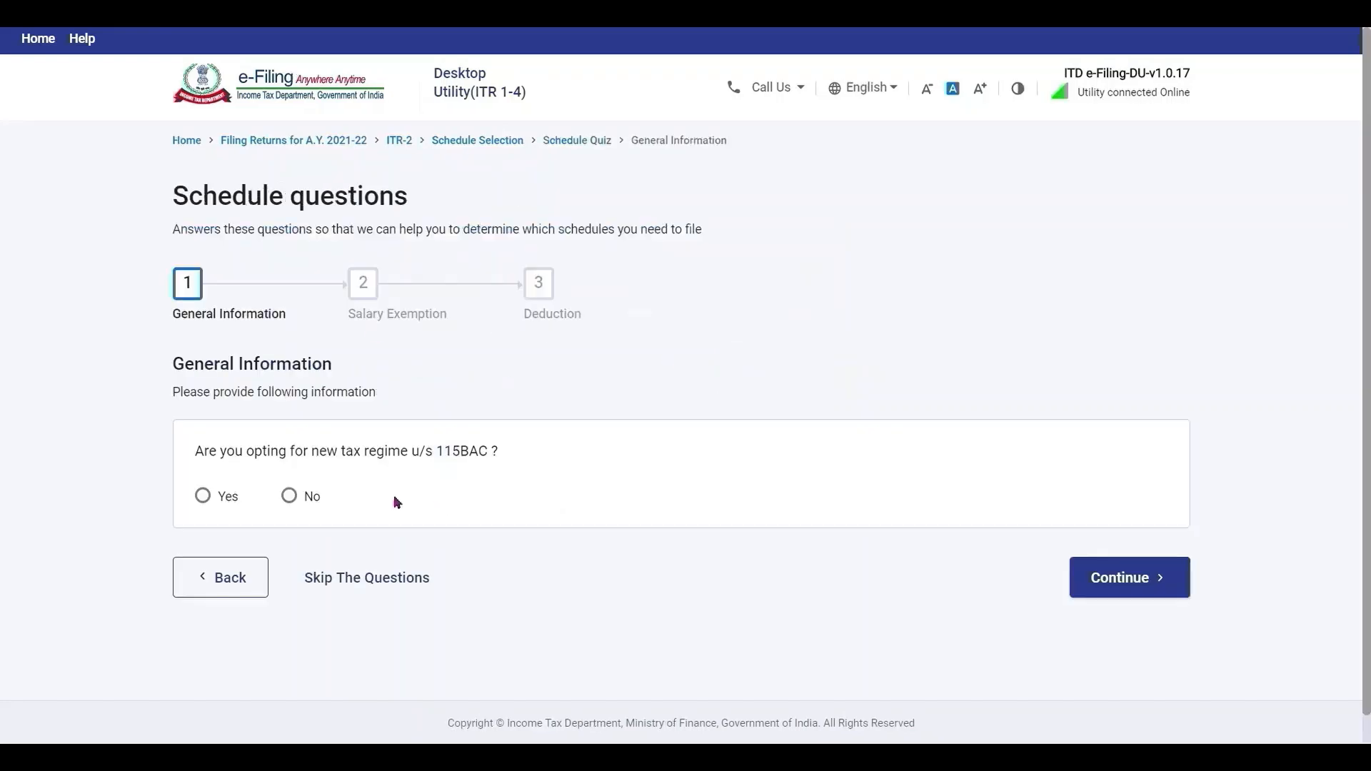
{"action": "left_click", "coordinate": [289, 497]}
{"action": "left_click", "coordinate": [1086, 580]}
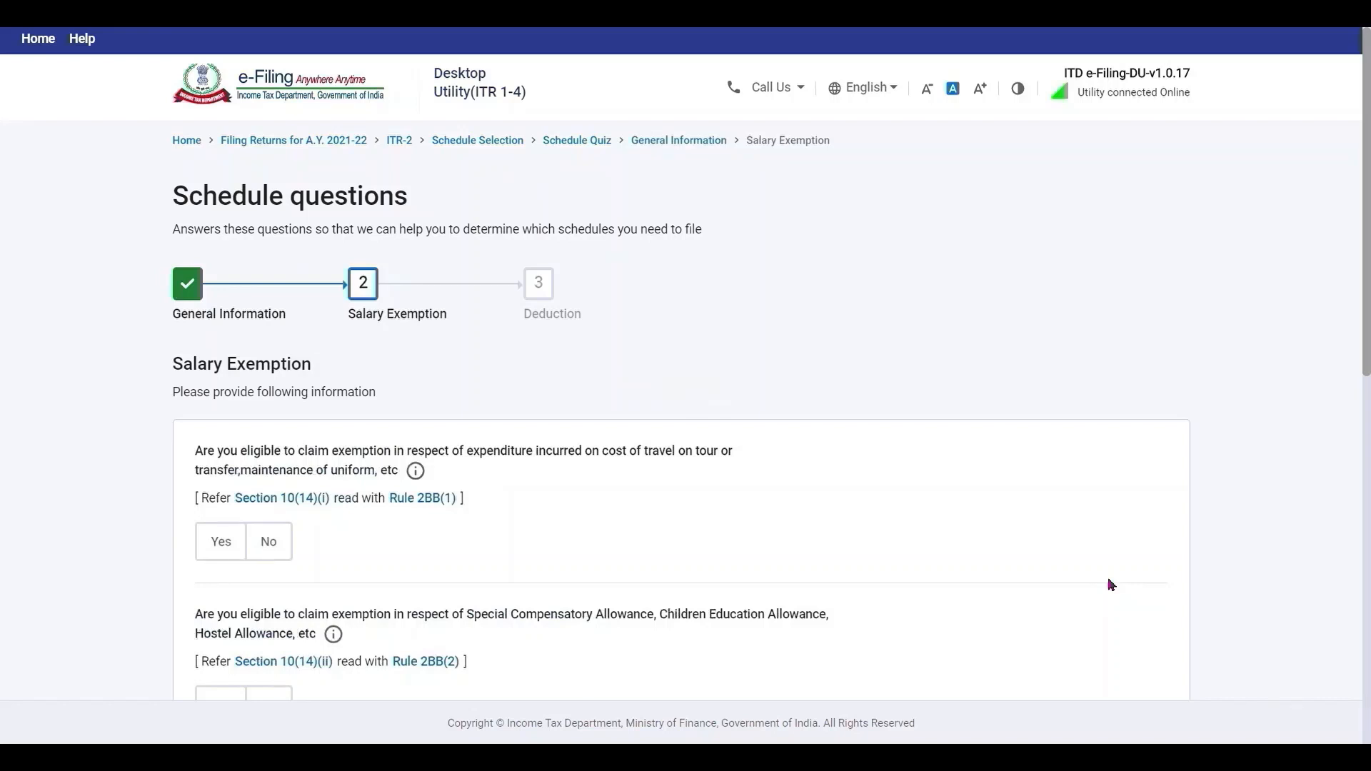
Answer No for tour/uniform, compensatory allowance, HRA, LTA and other salary exemptions.
{"action": "scroll", "coordinate": [1112, 585], "scroll_direction": "down", "scroll_amount": 3}
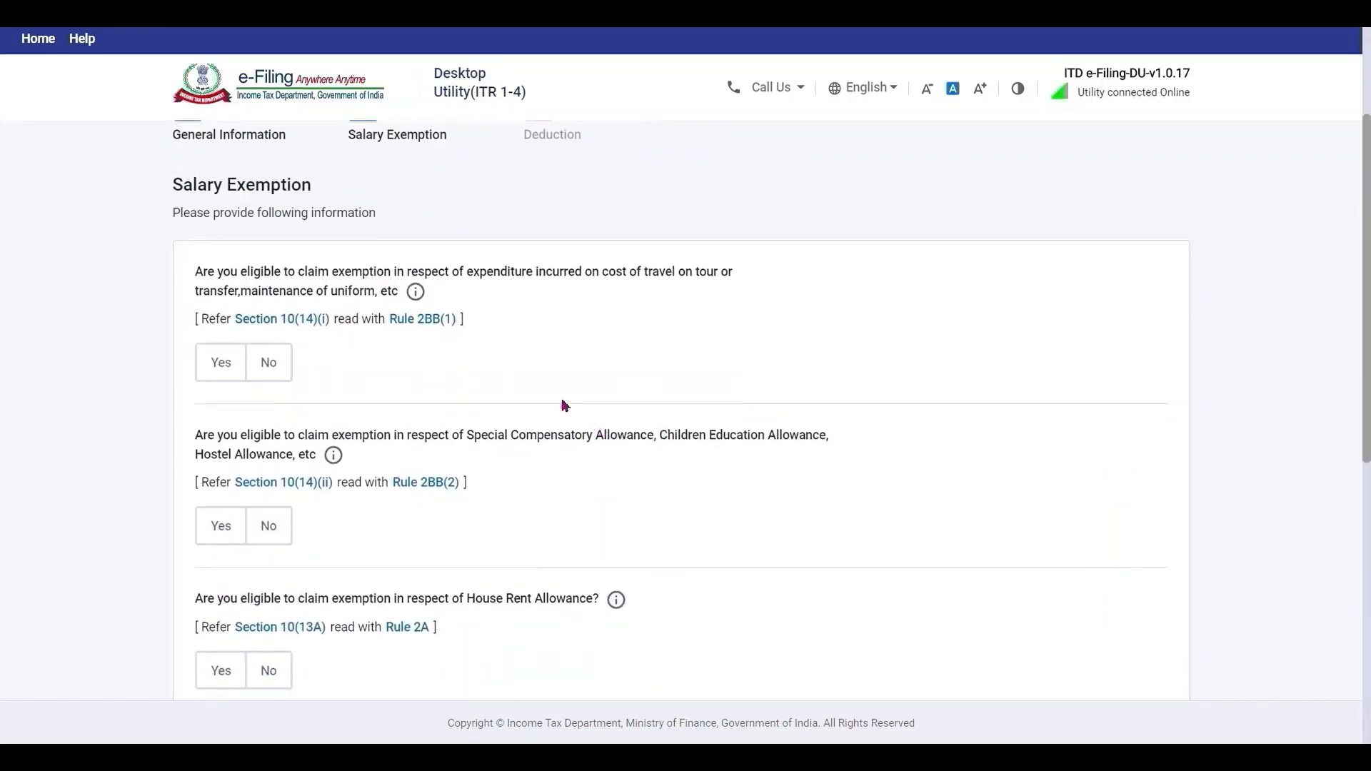
{"action": "left_click", "coordinate": [286, 365]}
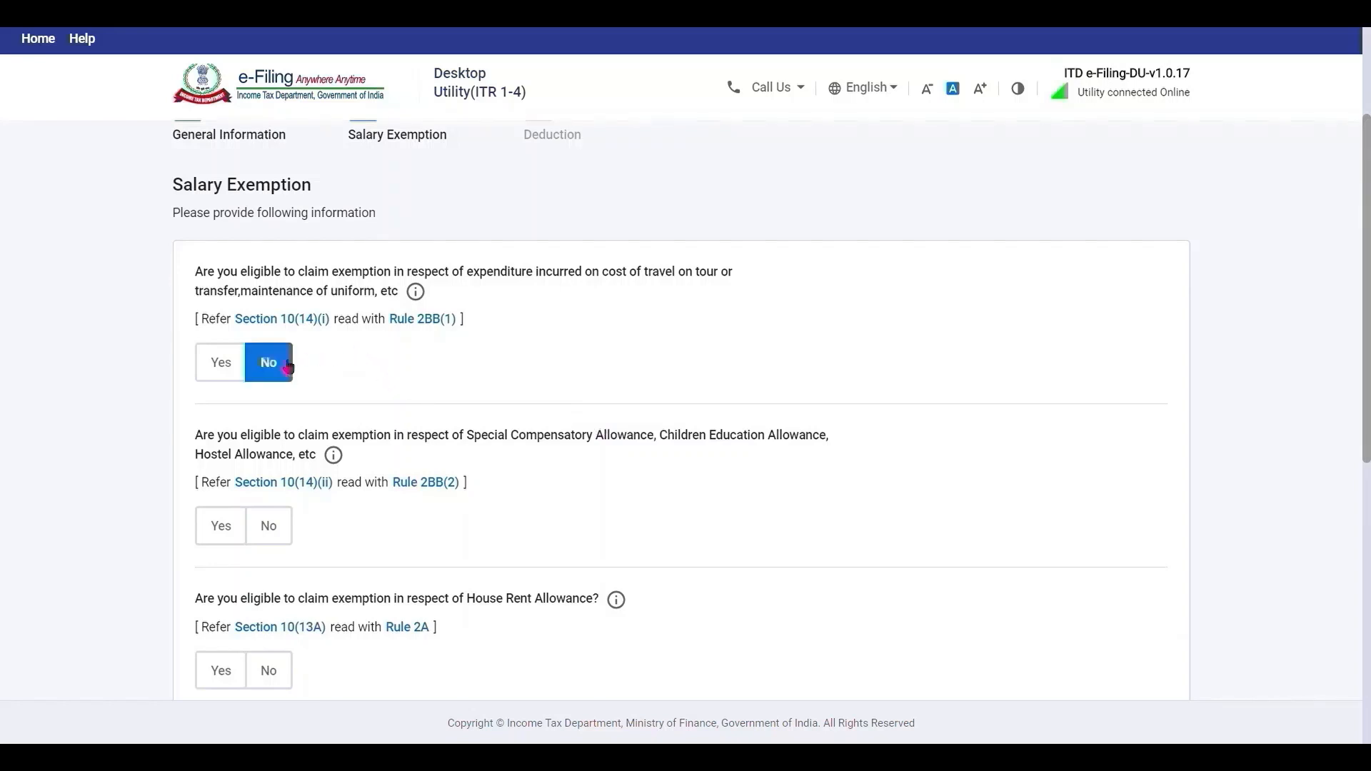
{"action": "left_click", "coordinate": [271, 541]}
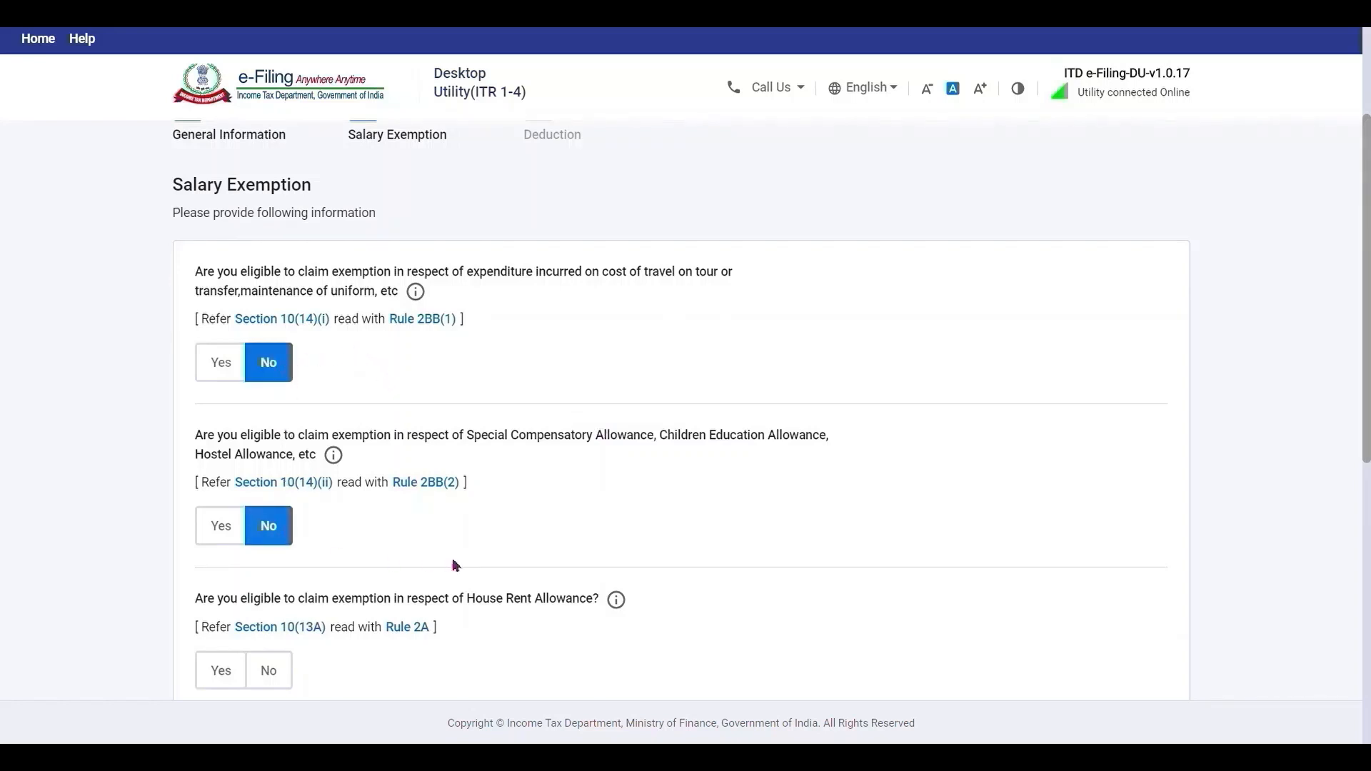
{"action": "scroll", "coordinate": [455, 566], "scroll_direction": "down", "scroll_amount": 5}
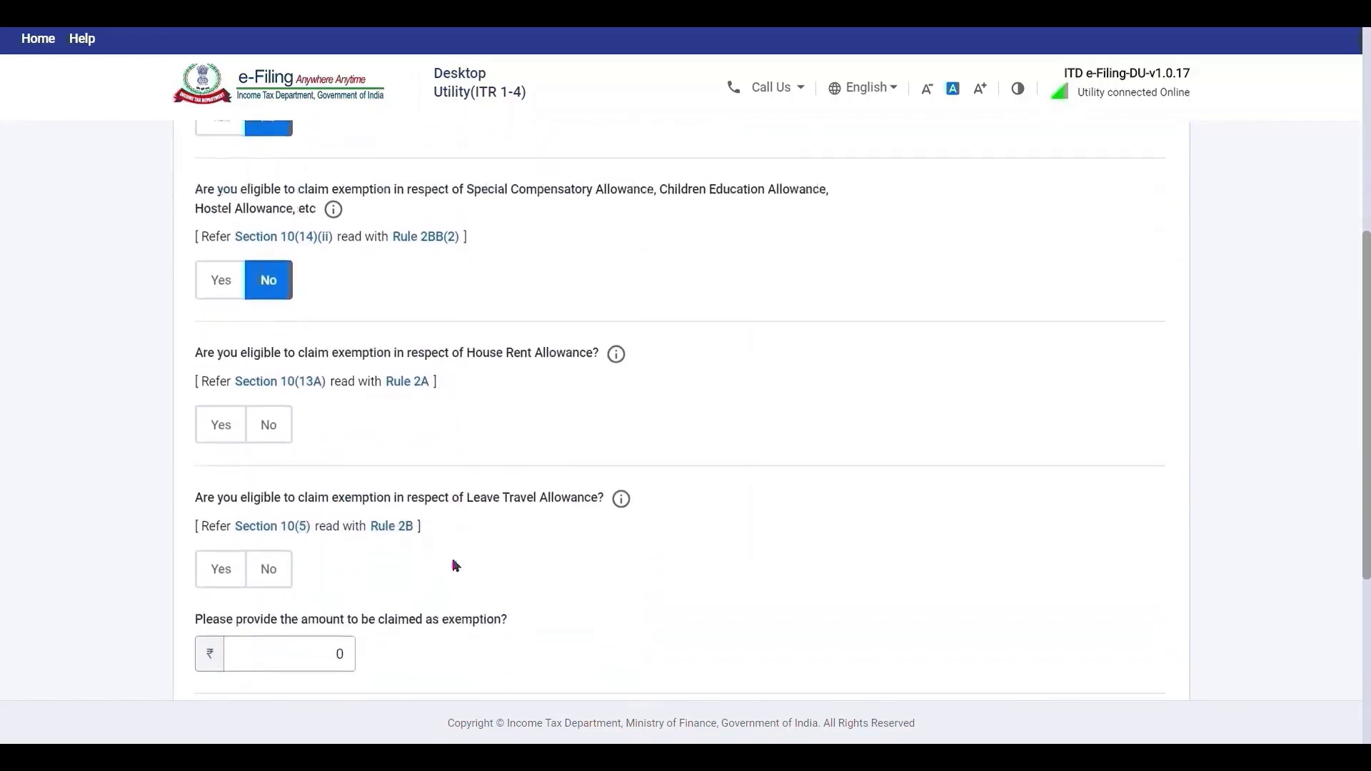
{"action": "left_click", "coordinate": [276, 355]}
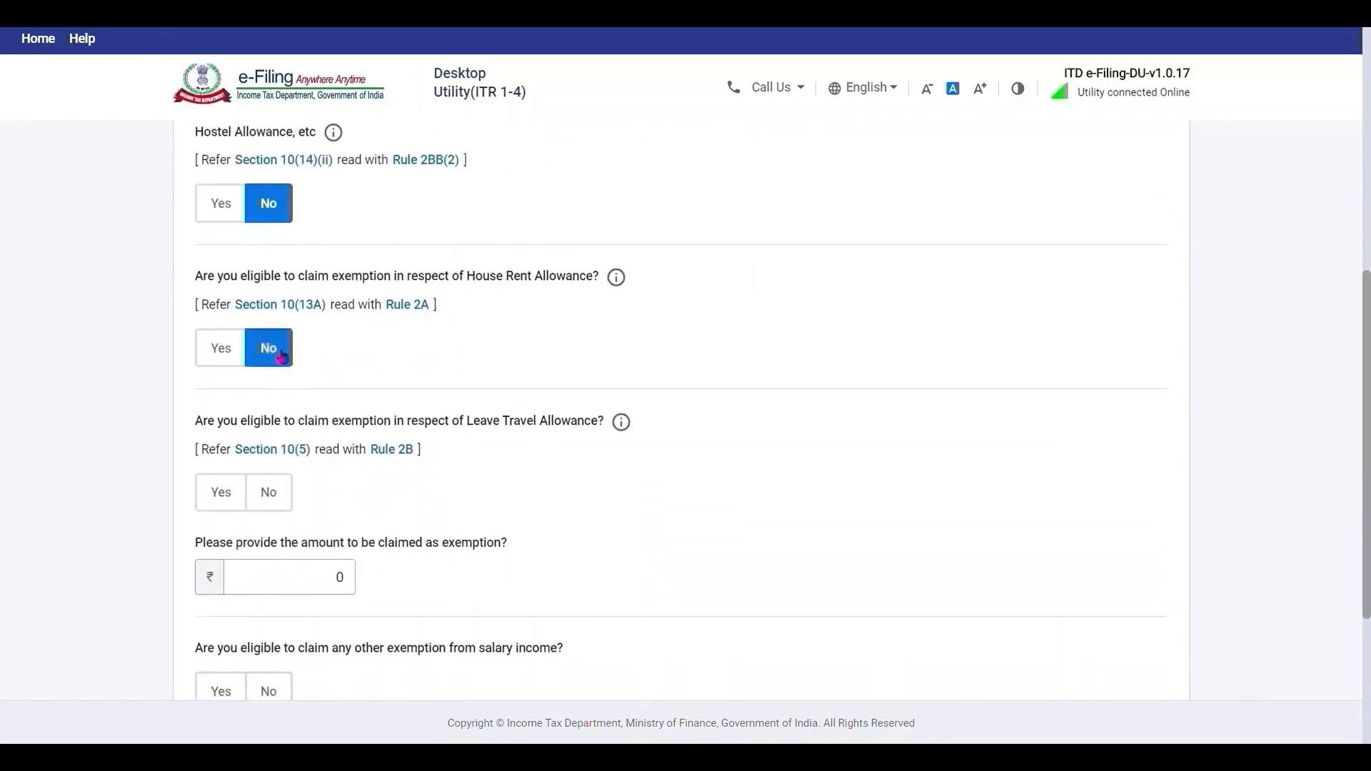
{"action": "left_click", "coordinate": [270, 490]}
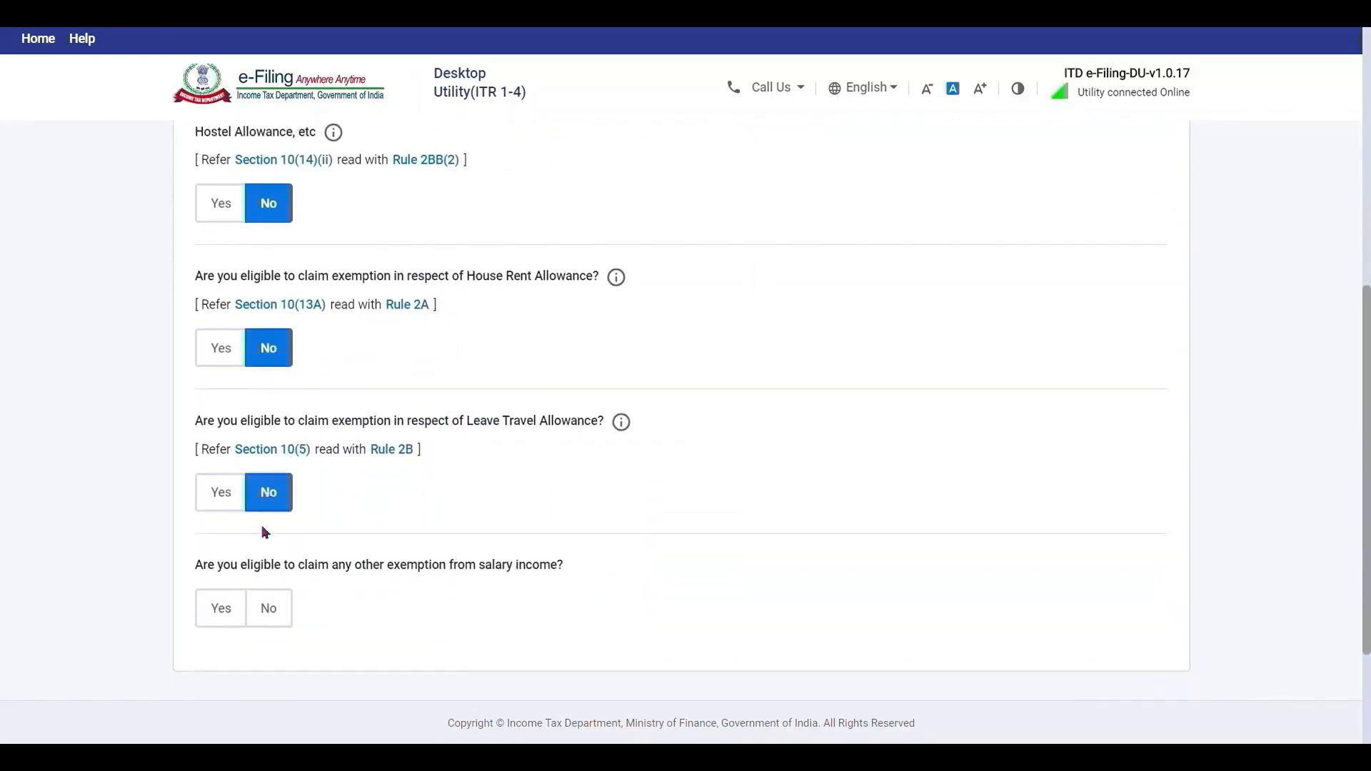
{"action": "left_click", "coordinate": [254, 613]}
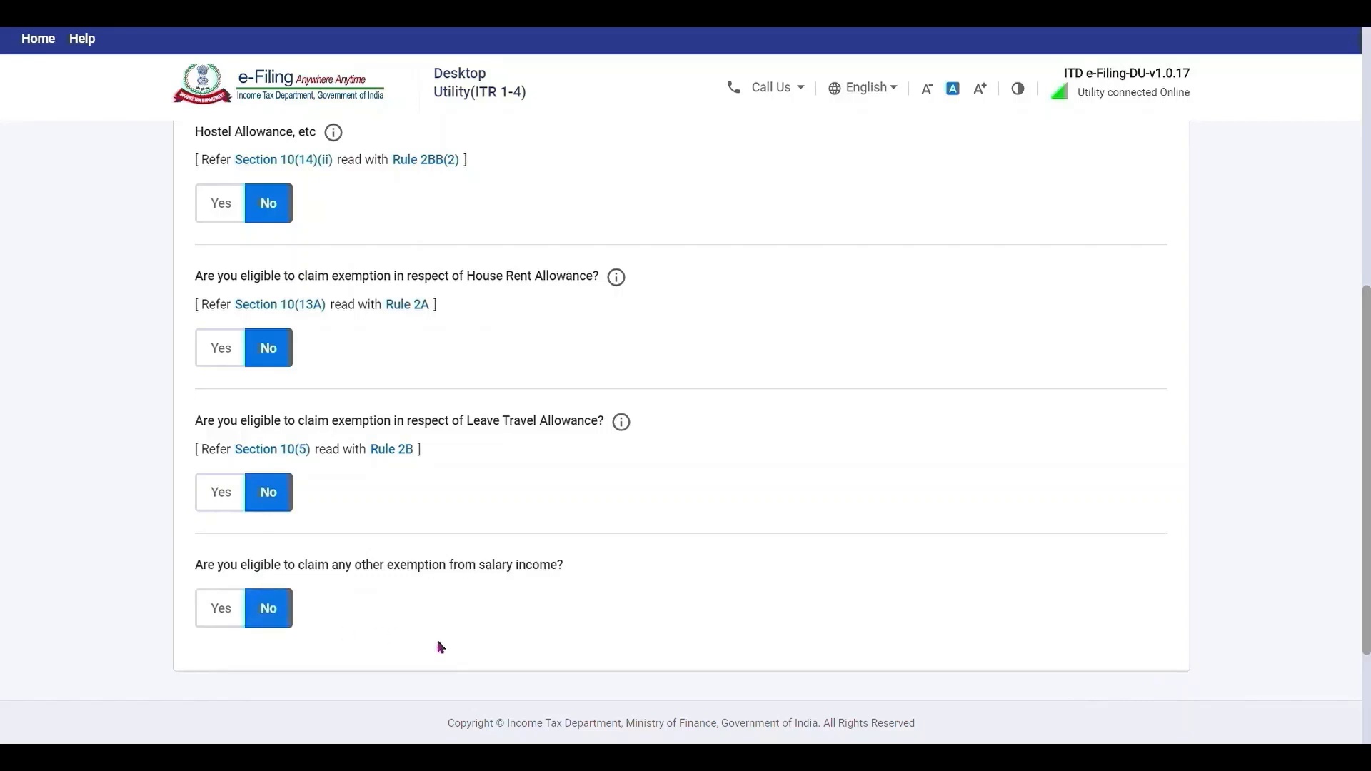
{"action": "scroll", "coordinate": [440, 647], "scroll_direction": "down", "scroll_amount": 1}
{"action": "scroll", "coordinate": [441, 647], "scroll_direction": "down", "scroll_amount": 3}
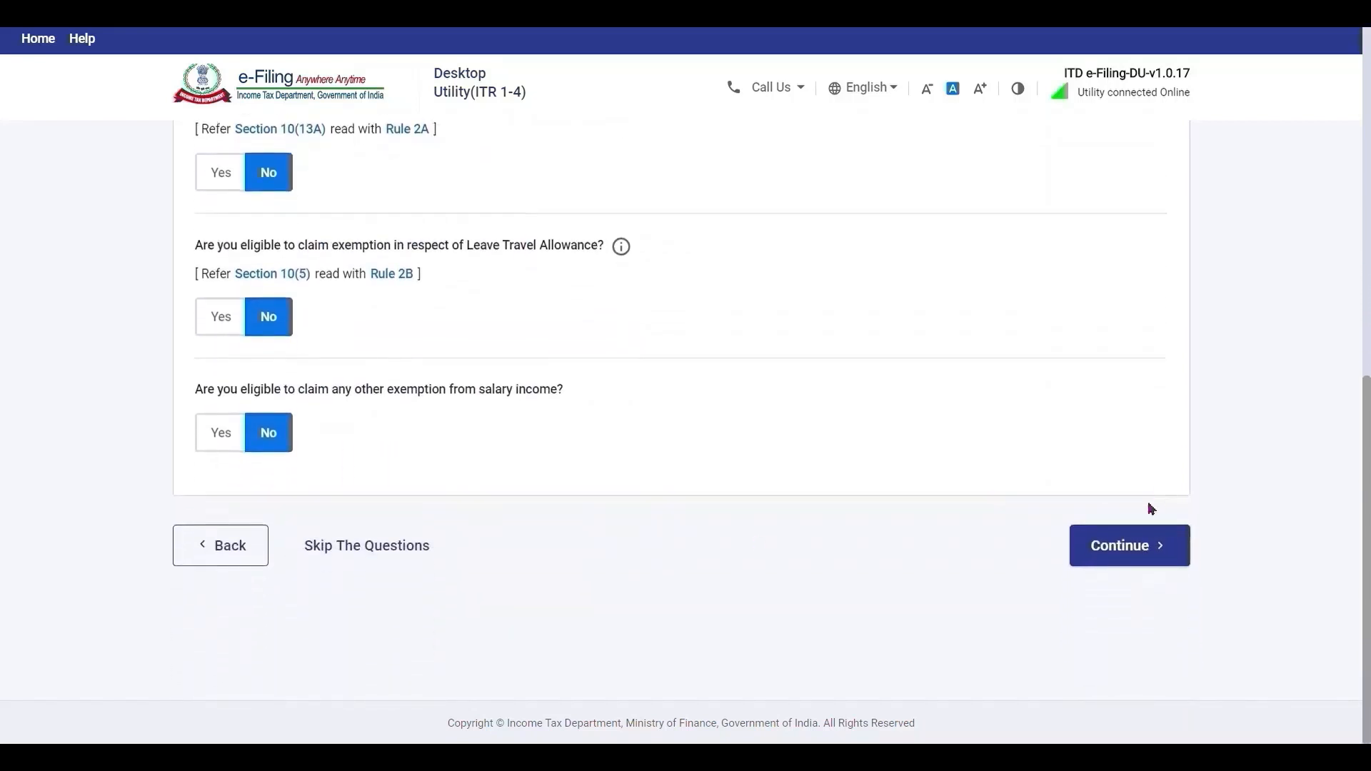
{"action": "left_click", "coordinate": [1143, 532]}
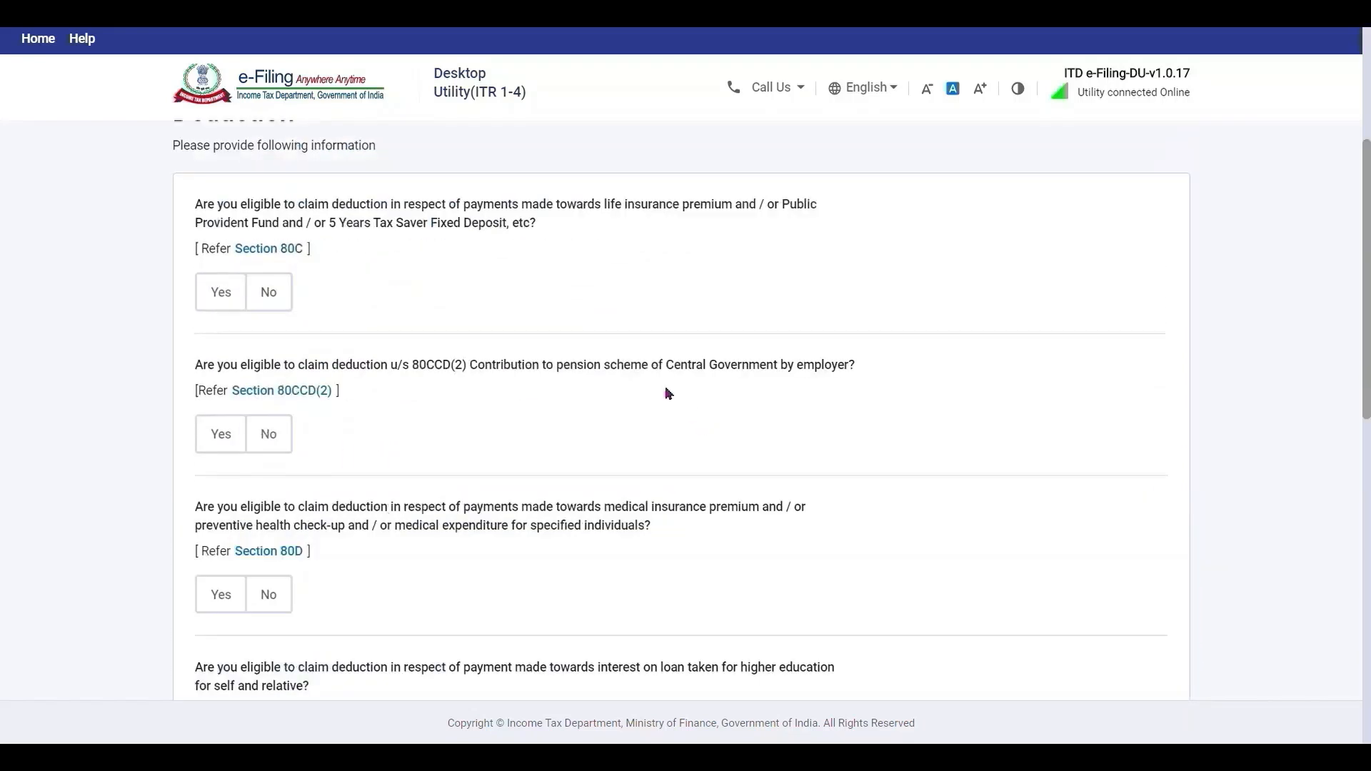
Claim ₹1,50,000 under Section 80C and answer No for 80CCD(2).
{"action": "left_click", "coordinate": [217, 292]}
{"action": "left_click", "coordinate": [288, 390]}
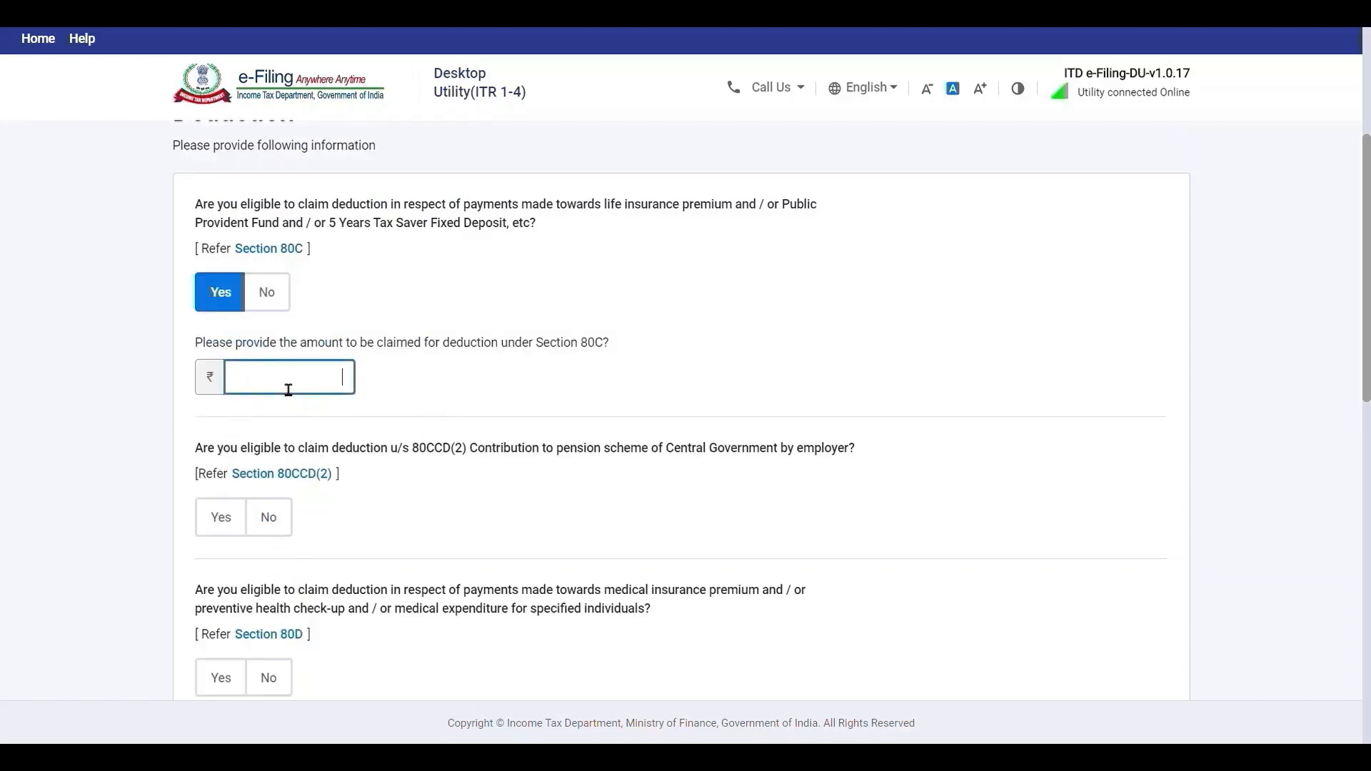
{"action": "type", "text": "1,50,000"}
{"action": "left_click", "coordinate": [471, 516]}
{"action": "left_click", "coordinate": [283, 527]}
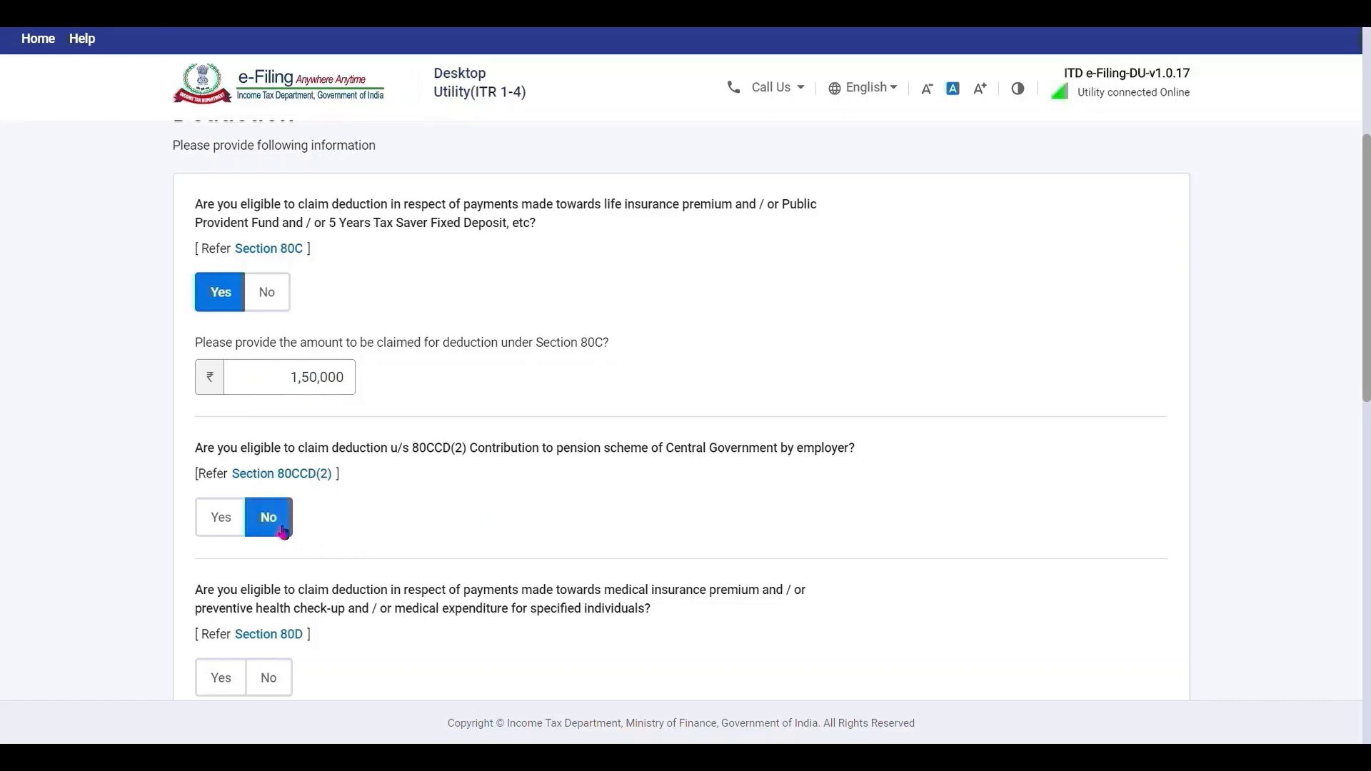
Answer Yes for 80D and 80G, and No for 80E, 80GG and 80GGA.
{"action": "scroll", "coordinate": [455, 557], "scroll_direction": "down", "scroll_amount": 2}
{"action": "scroll", "coordinate": [456, 557], "scroll_direction": "down", "scroll_amount": 5}
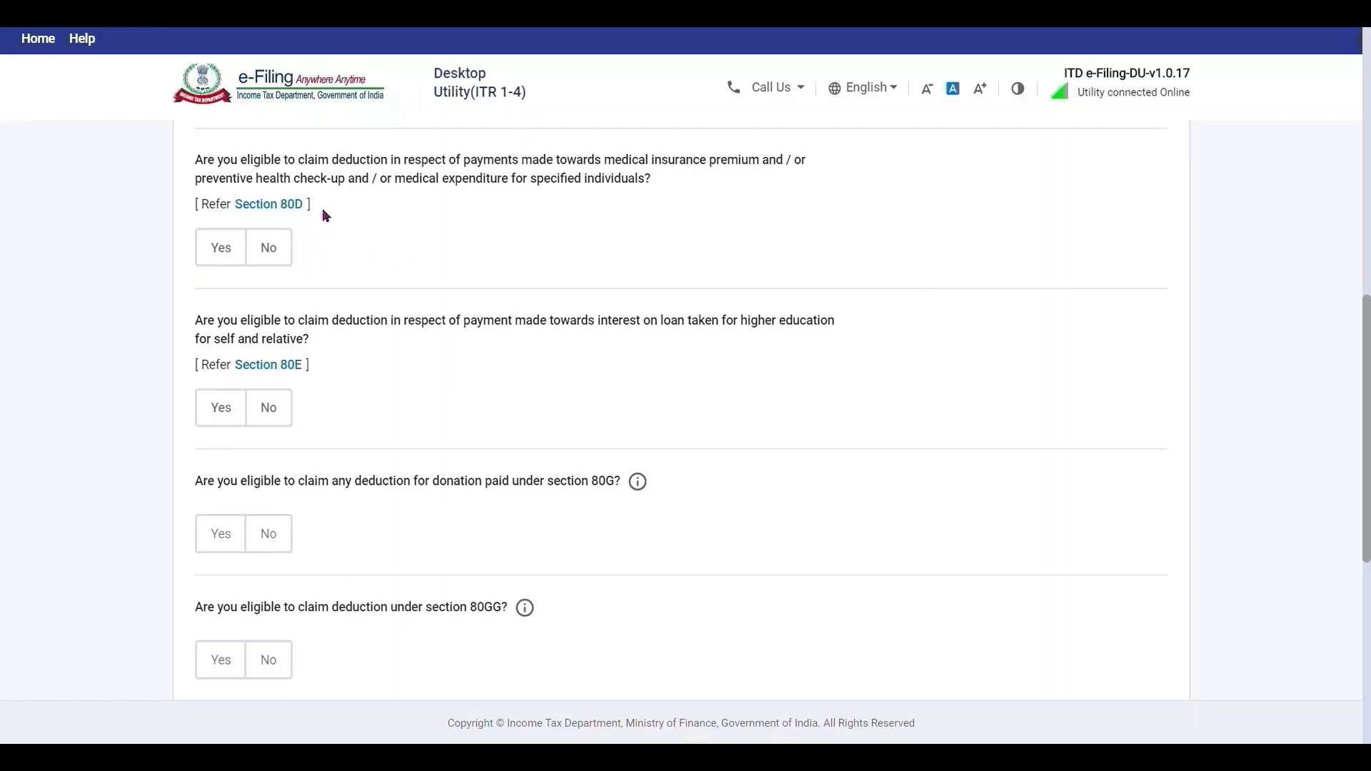
{"action": "left_click", "coordinate": [238, 250]}
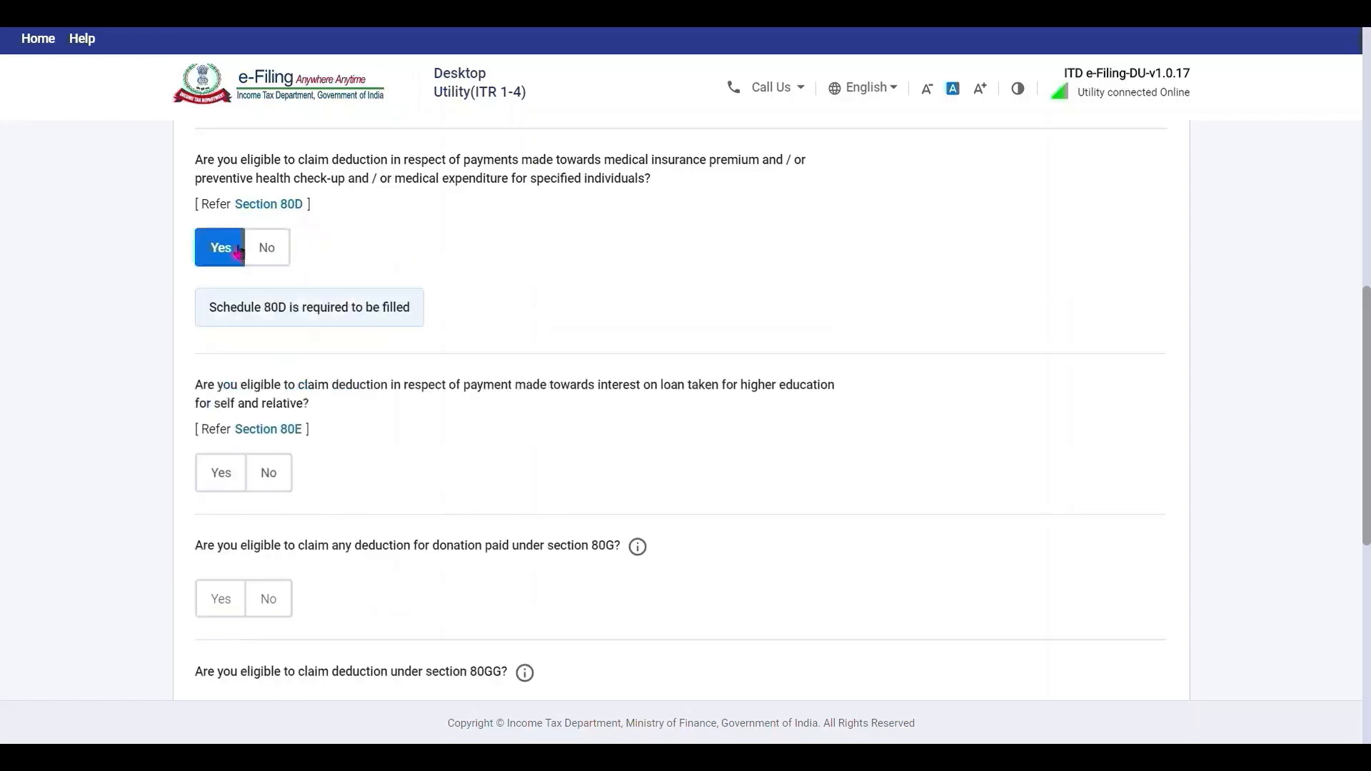
{"action": "left_click", "coordinate": [281, 475]}
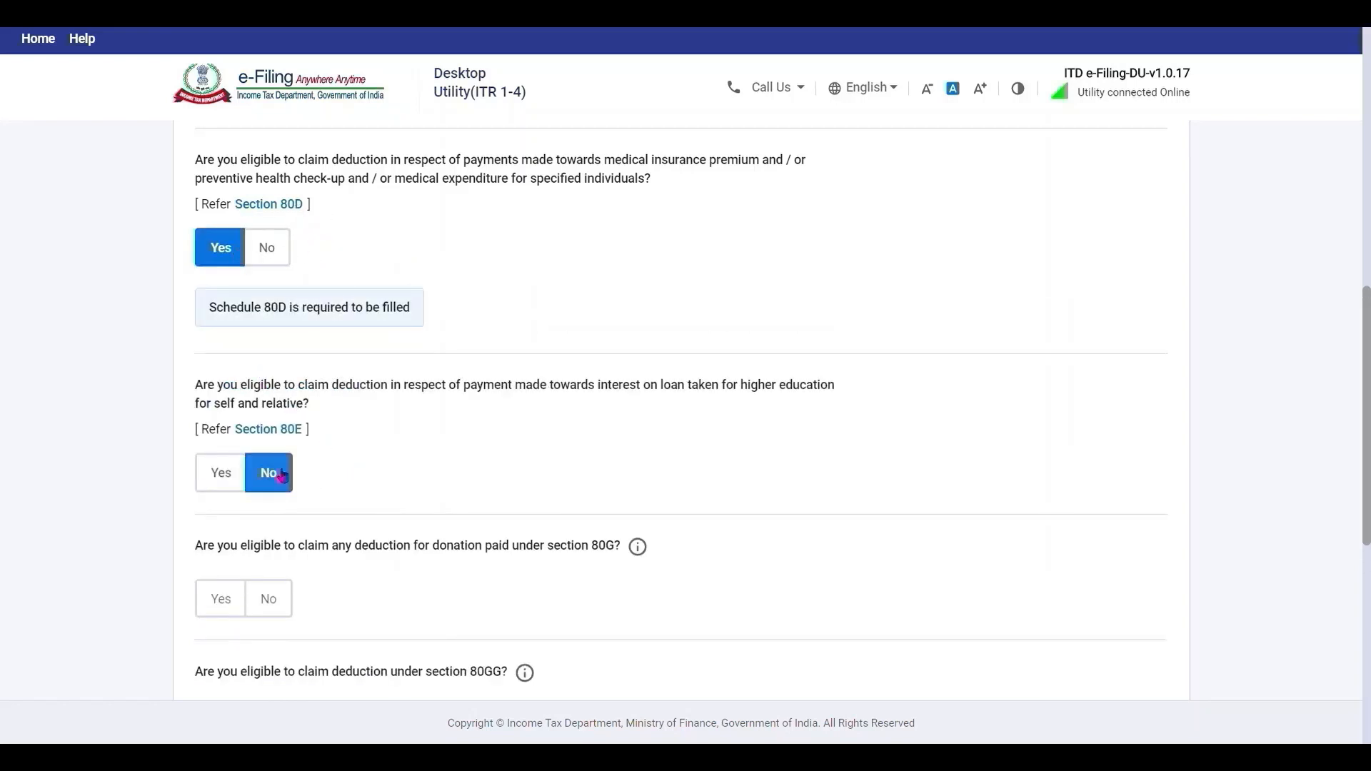
{"action": "left_click", "coordinate": [220, 600]}
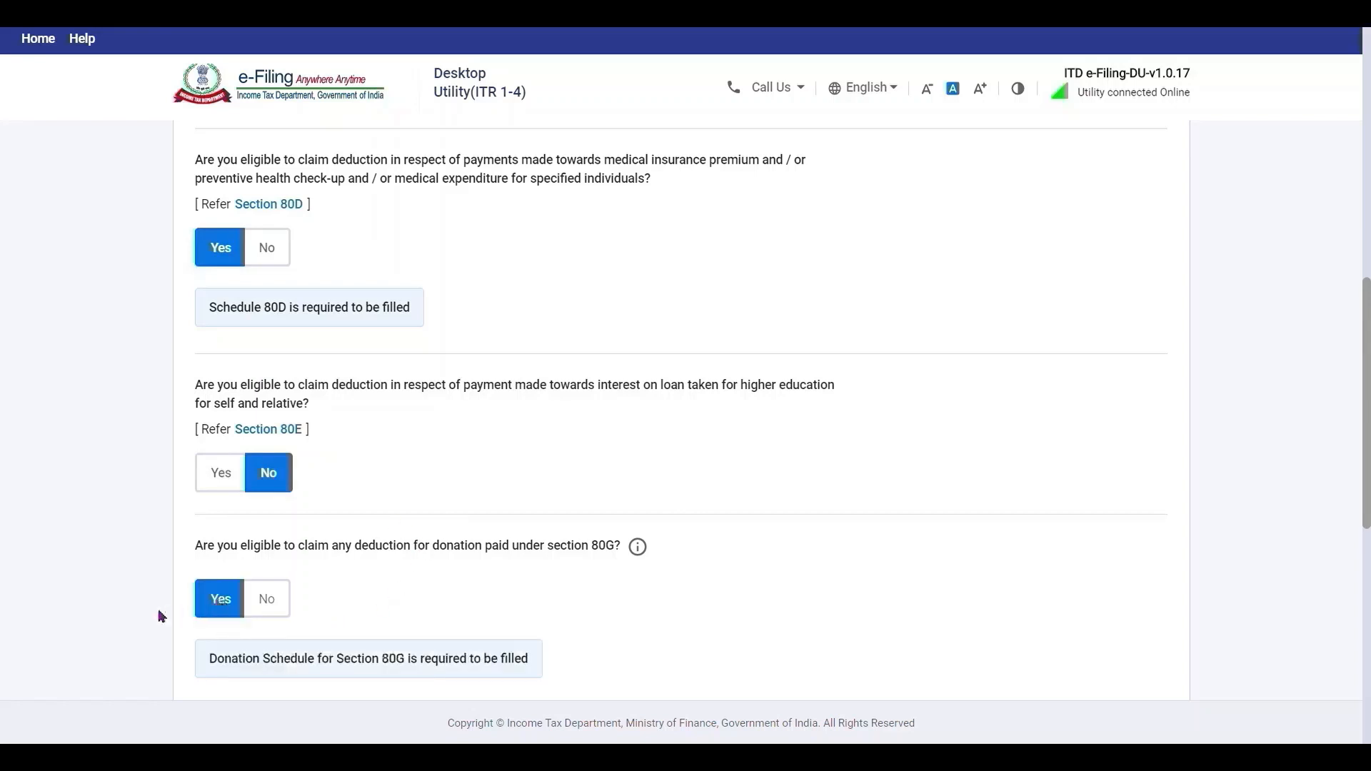
{"action": "scroll", "coordinate": [159, 616], "scroll_direction": "down", "scroll_amount": 6}
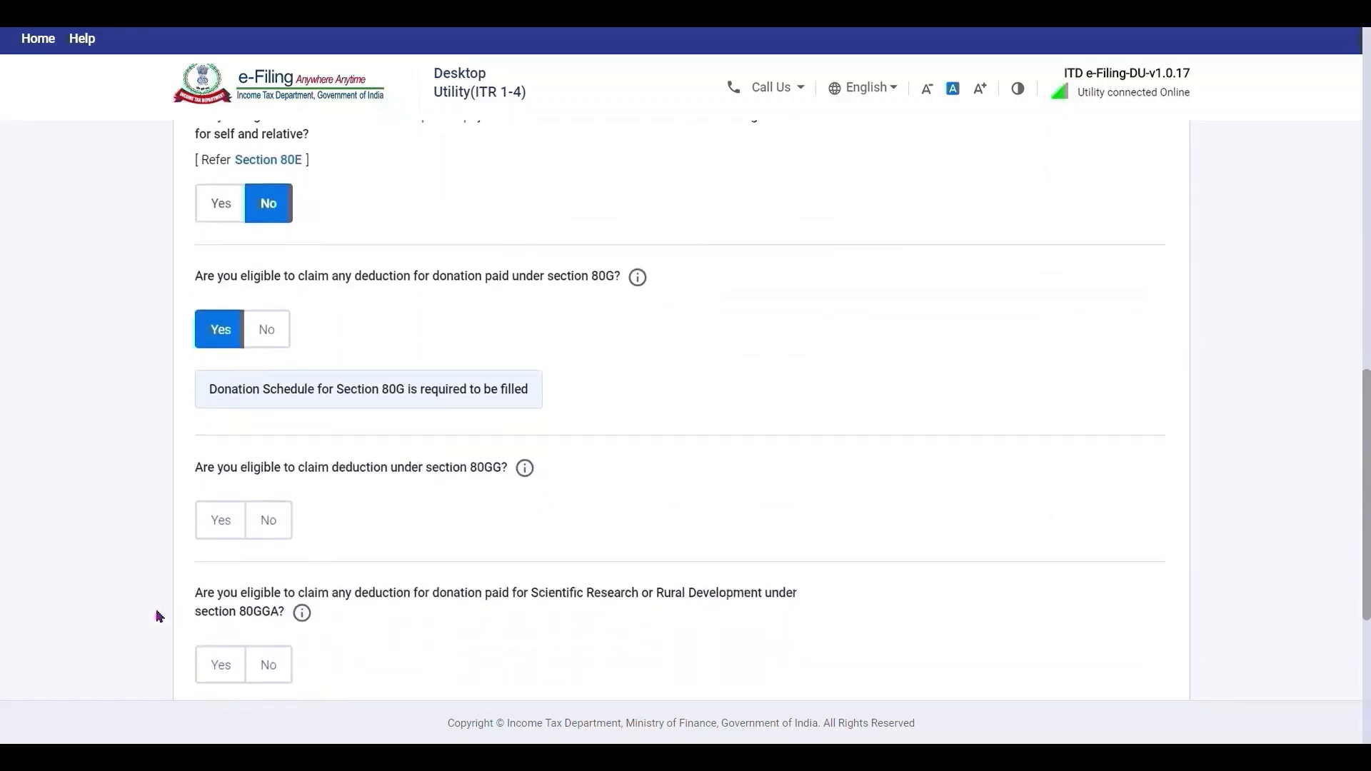
{"action": "left_click", "coordinate": [279, 372]}
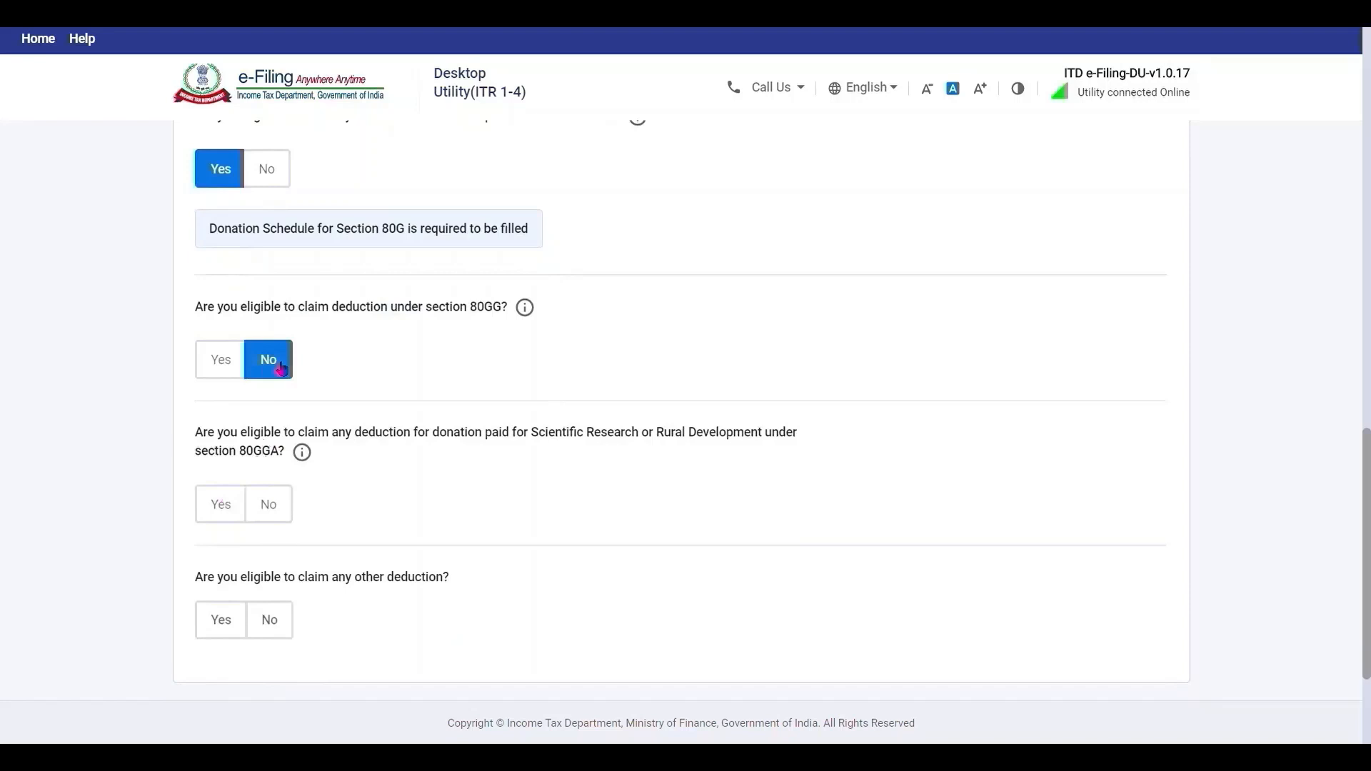
{"action": "left_click", "coordinate": [269, 505]}
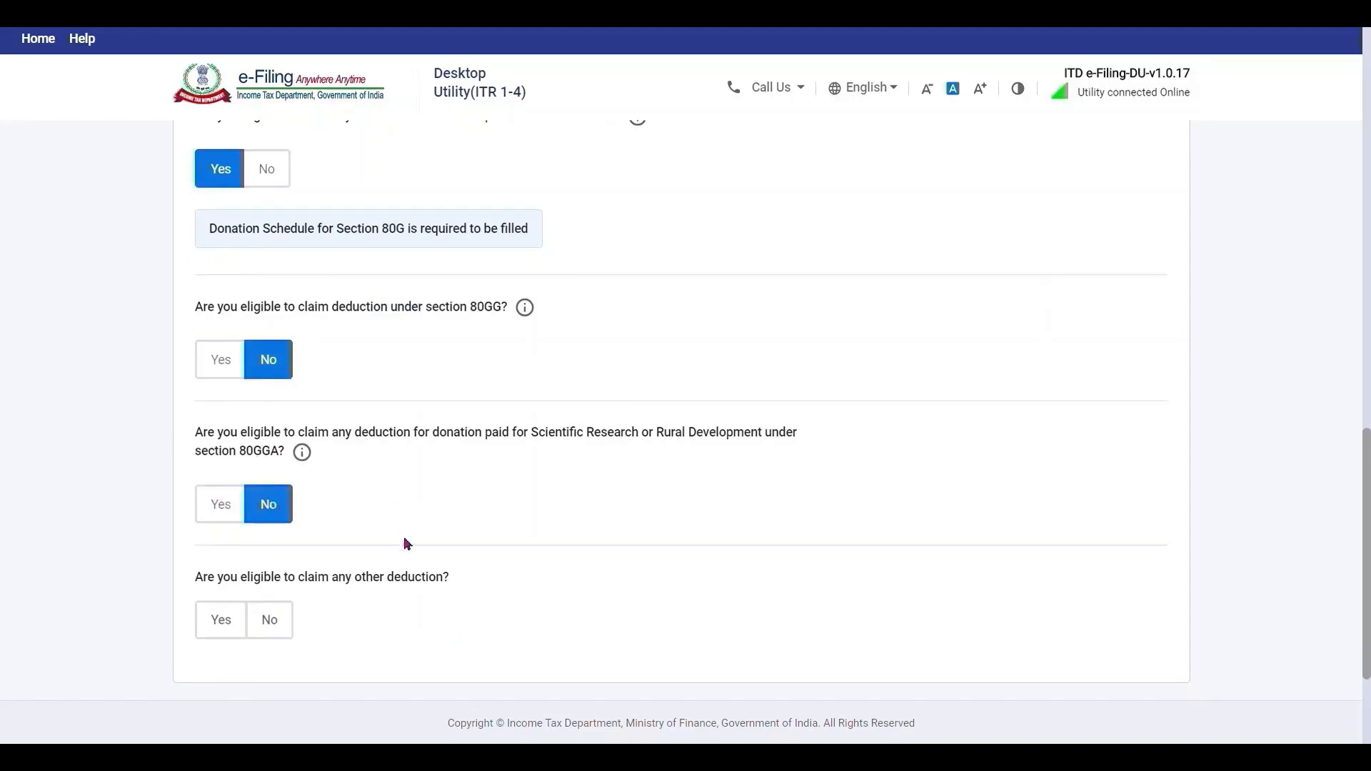
{"action": "scroll", "coordinate": [407, 545], "scroll_direction": "down", "scroll_amount": 2}
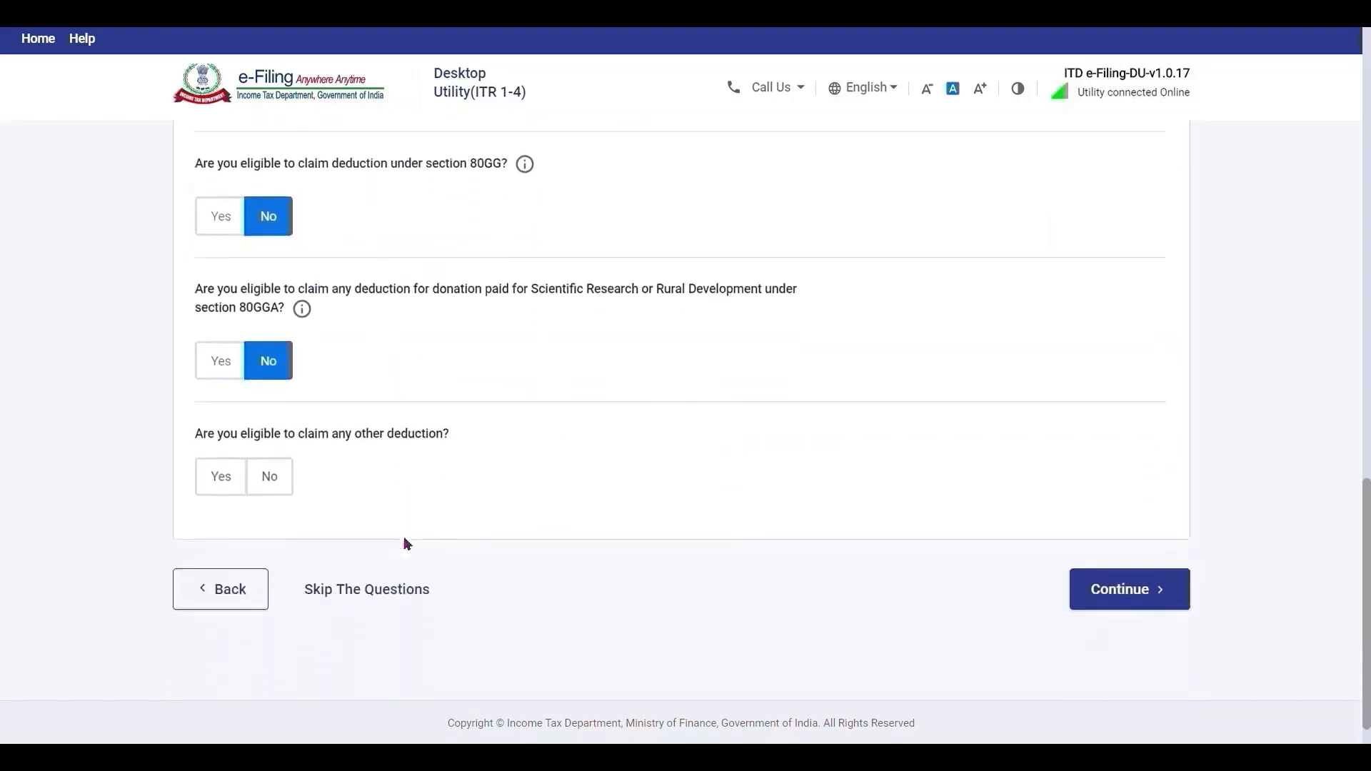
Answer Yes to other deductions and select the 80TTA savings interest deduction.
{"action": "left_click", "coordinate": [221, 475]}
{"action": "scroll", "coordinate": [763, 521], "scroll_direction": "down", "scroll_amount": 2}
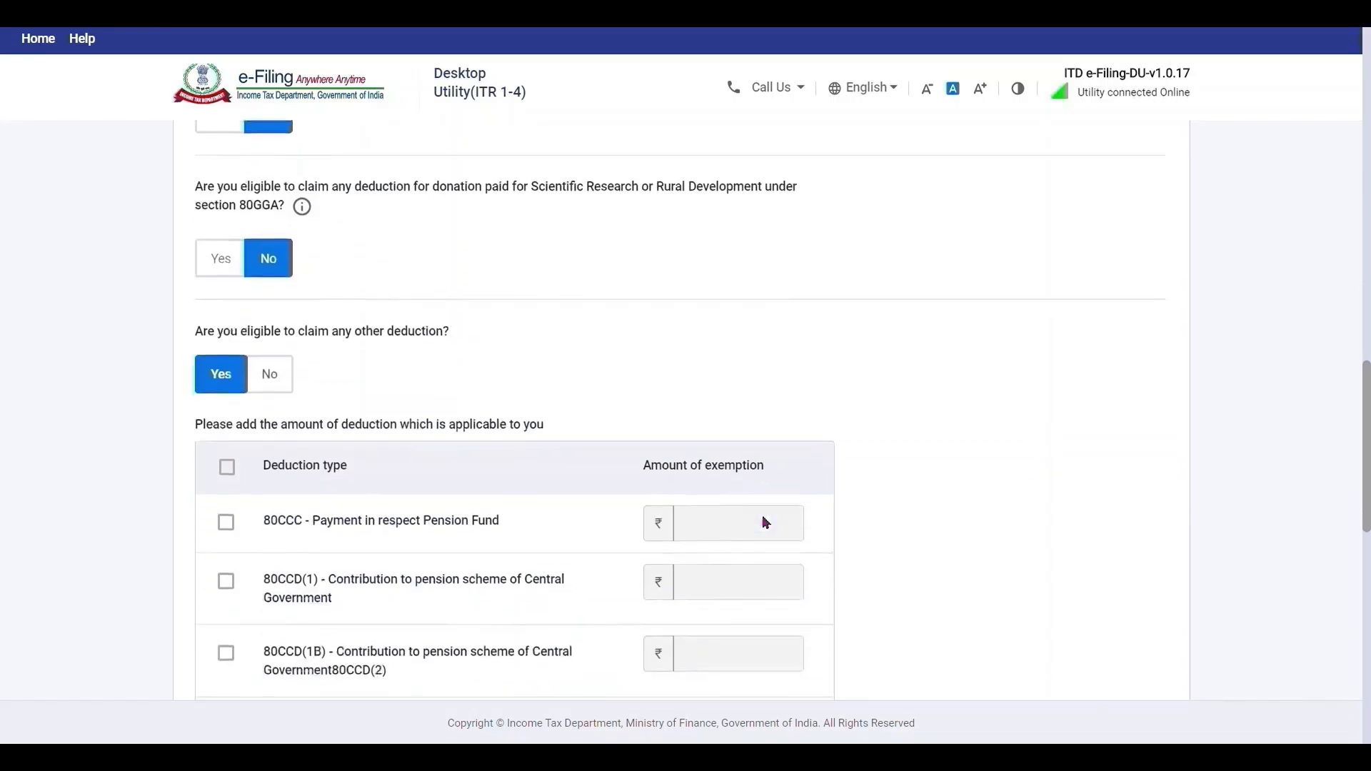
{"action": "scroll", "coordinate": [764, 523], "scroll_direction": "down", "scroll_amount": 7}
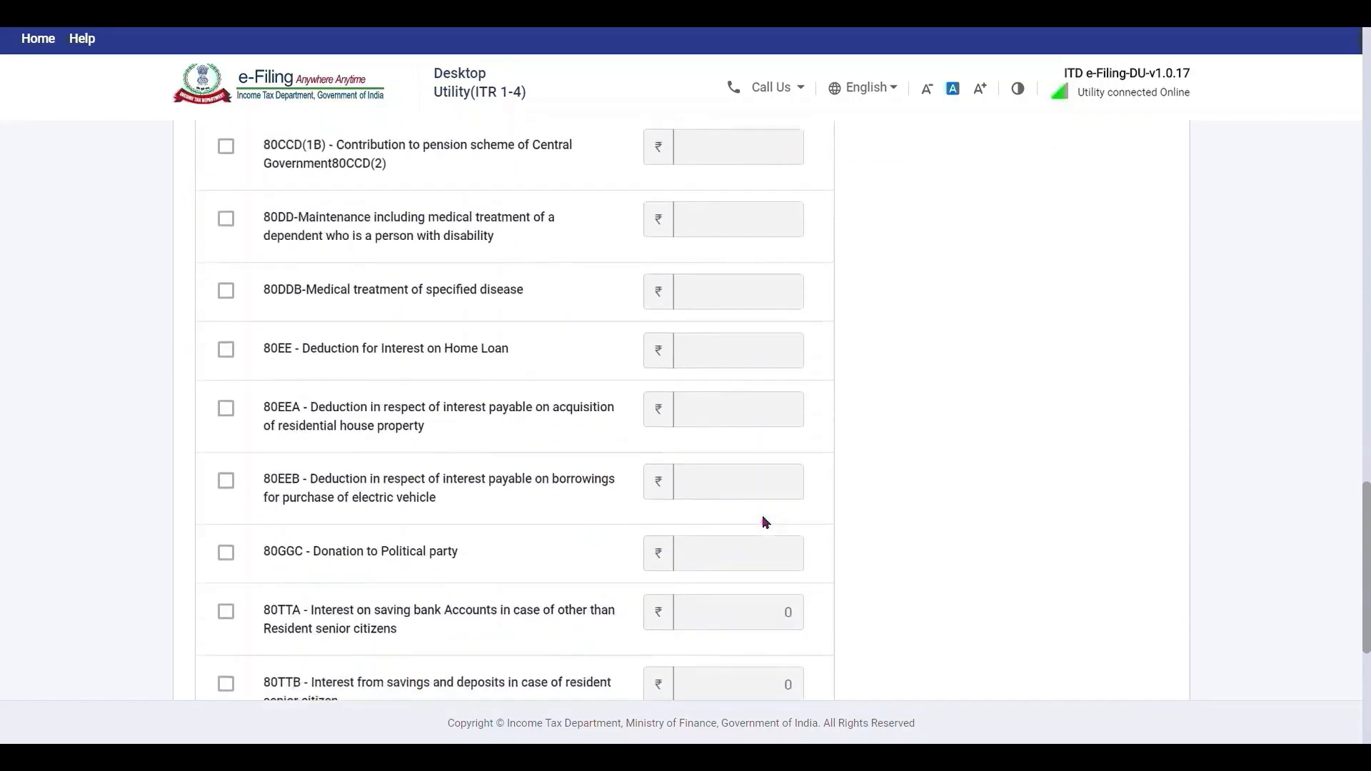
{"action": "scroll", "coordinate": [764, 523], "scroll_direction": "down", "scroll_amount": 1}
{"action": "scroll", "coordinate": [764, 523], "scroll_direction": "up", "scroll_amount": 5}
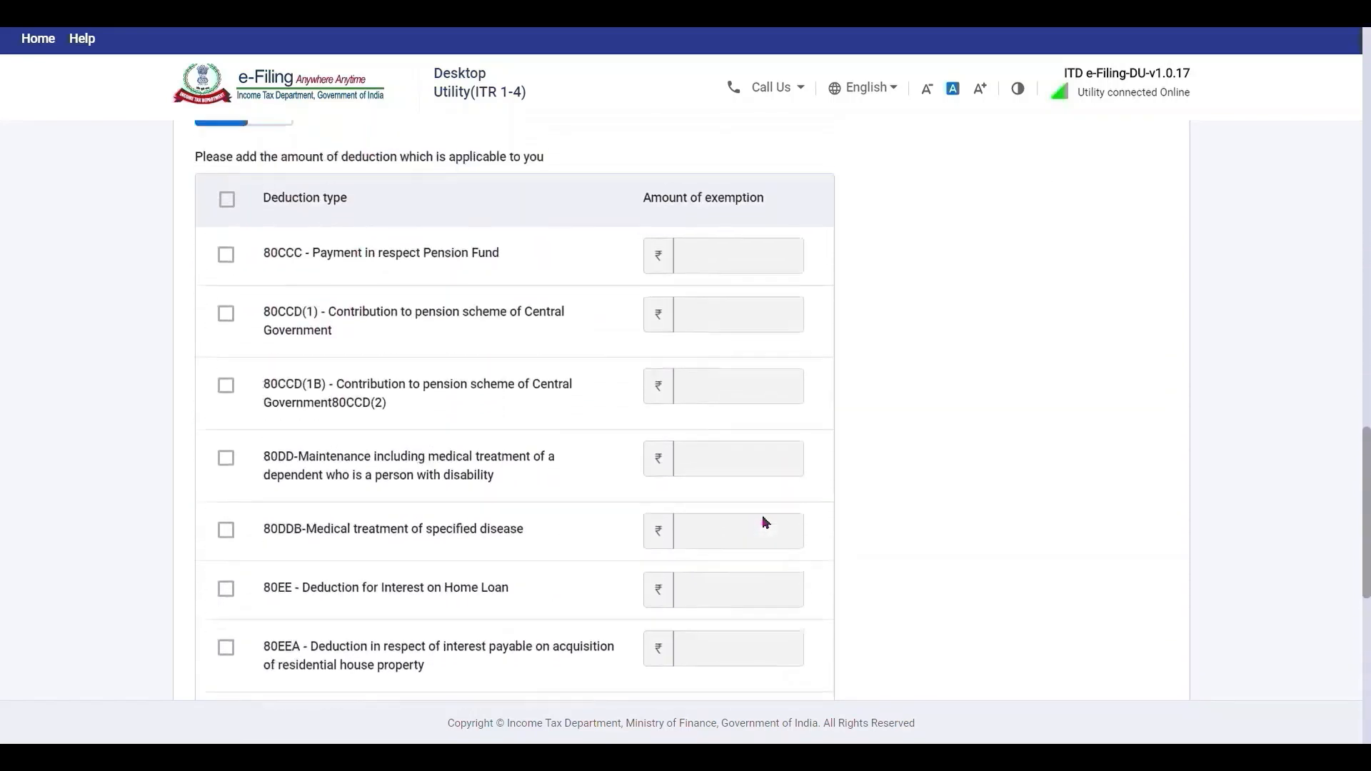
{"action": "scroll", "coordinate": [765, 523], "scroll_direction": "down", "scroll_amount": 6}
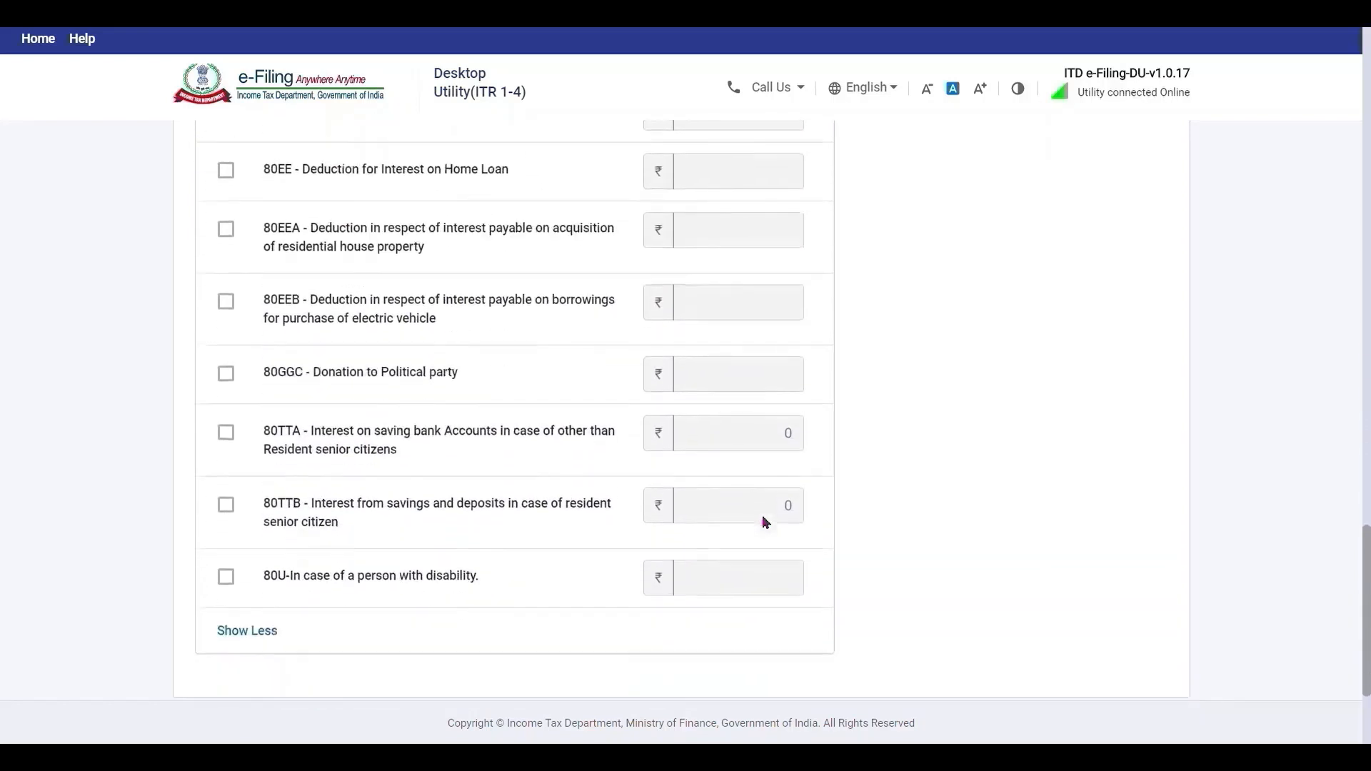
{"action": "left_click", "coordinate": [227, 432]}
Enter 14,450 as the 80TTA amount and continue to the Schedules Summary.
{"action": "left_click", "coordinate": [740, 445]}
{"action": "type", "text": "1400"}
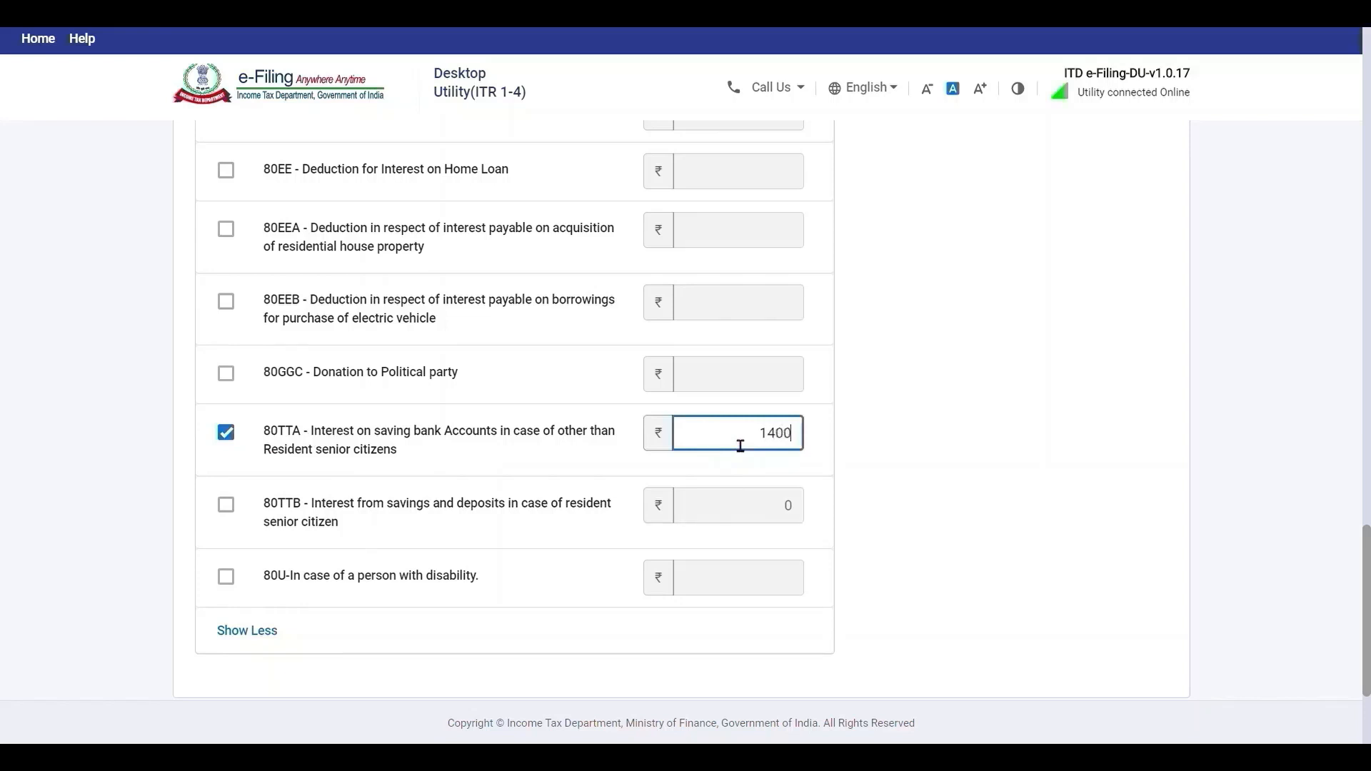
{"action": "type", "text": "0"}
{"action": "key", "text": "BackSpace"}
{"action": "key", "text": "BackSpace"}
{"action": "key", "text": "BackSpace"}
{"action": "type", "text": "450"}
{"action": "left_click", "coordinate": [1097, 442]}
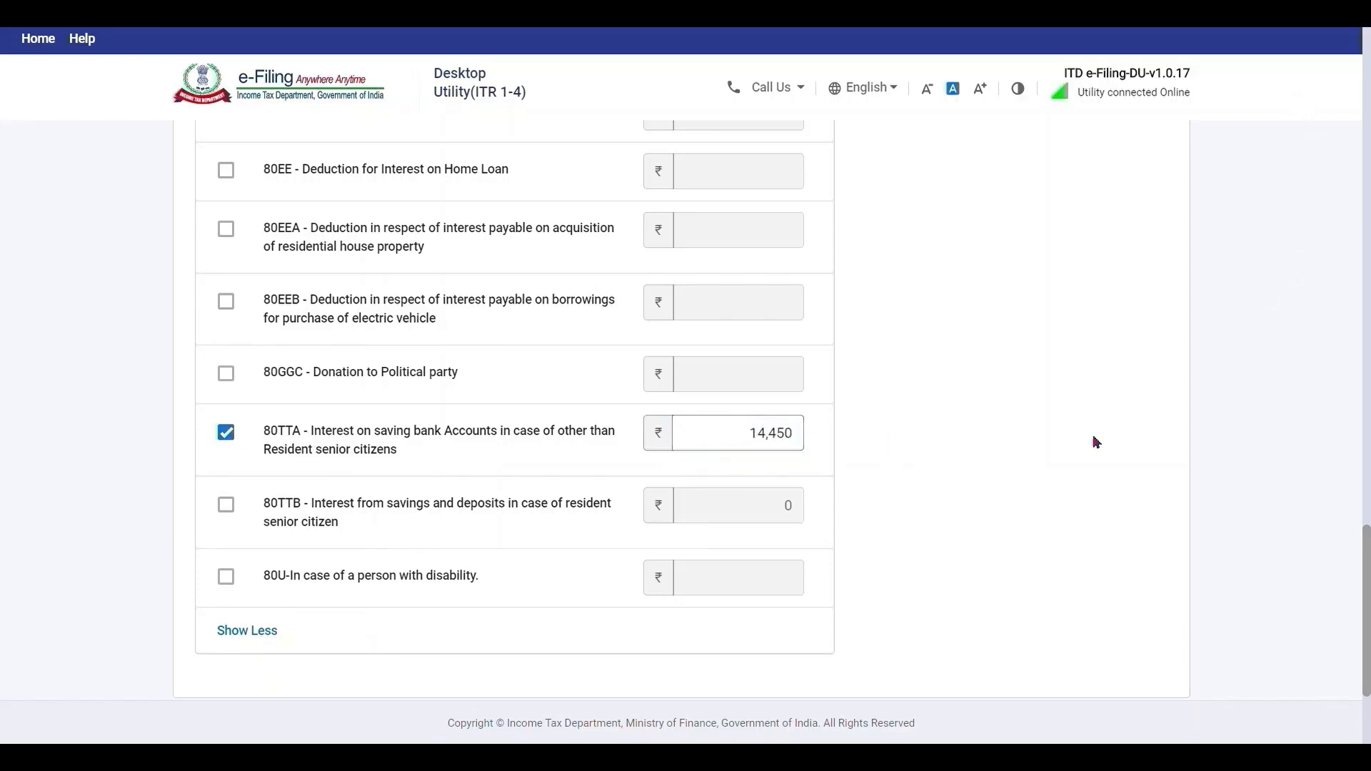
{"action": "scroll", "coordinate": [1339, 617], "scroll_direction": "down", "scroll_amount": 3}
{"action": "left_click", "coordinate": [1120, 545]}
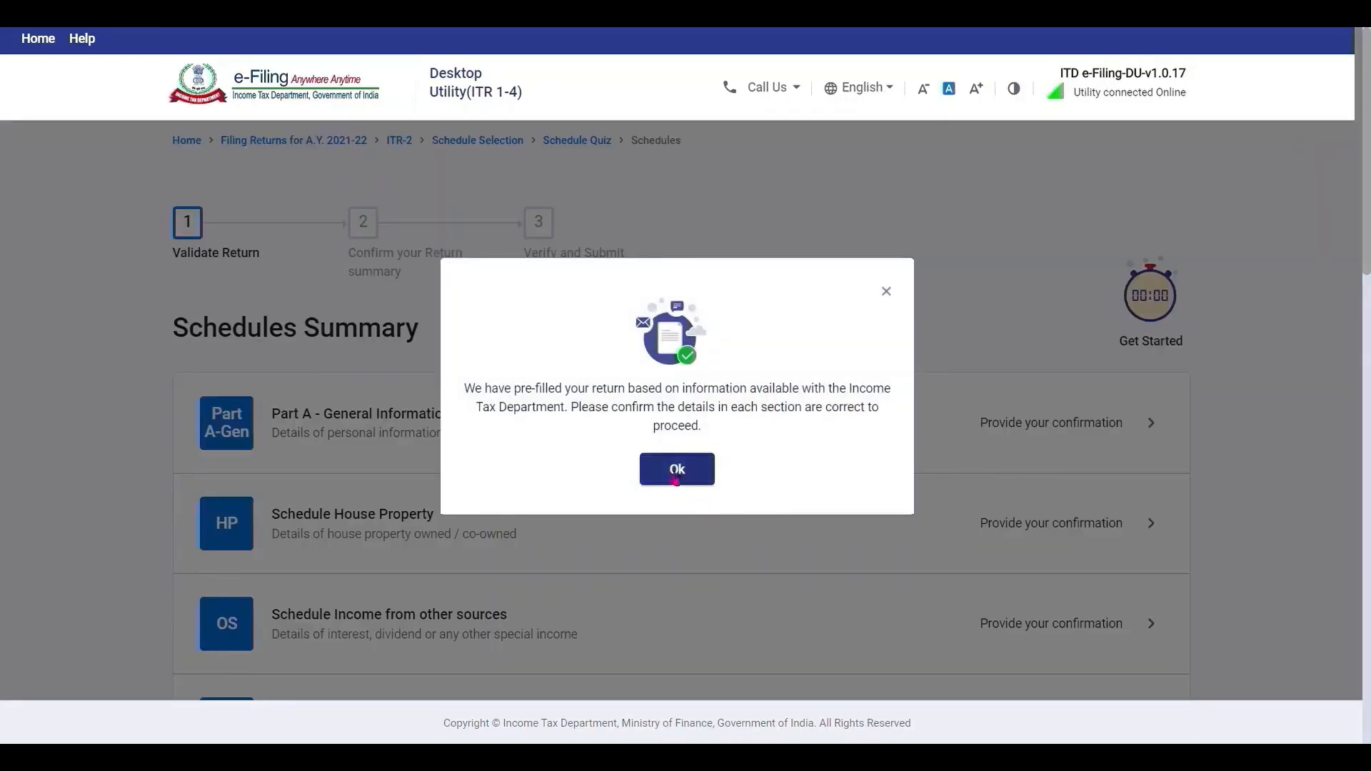
Dismiss the pre-filled notice and open Part A to review filing status 139(1), no new regime.
{"action": "left_click", "coordinate": [675, 477]}
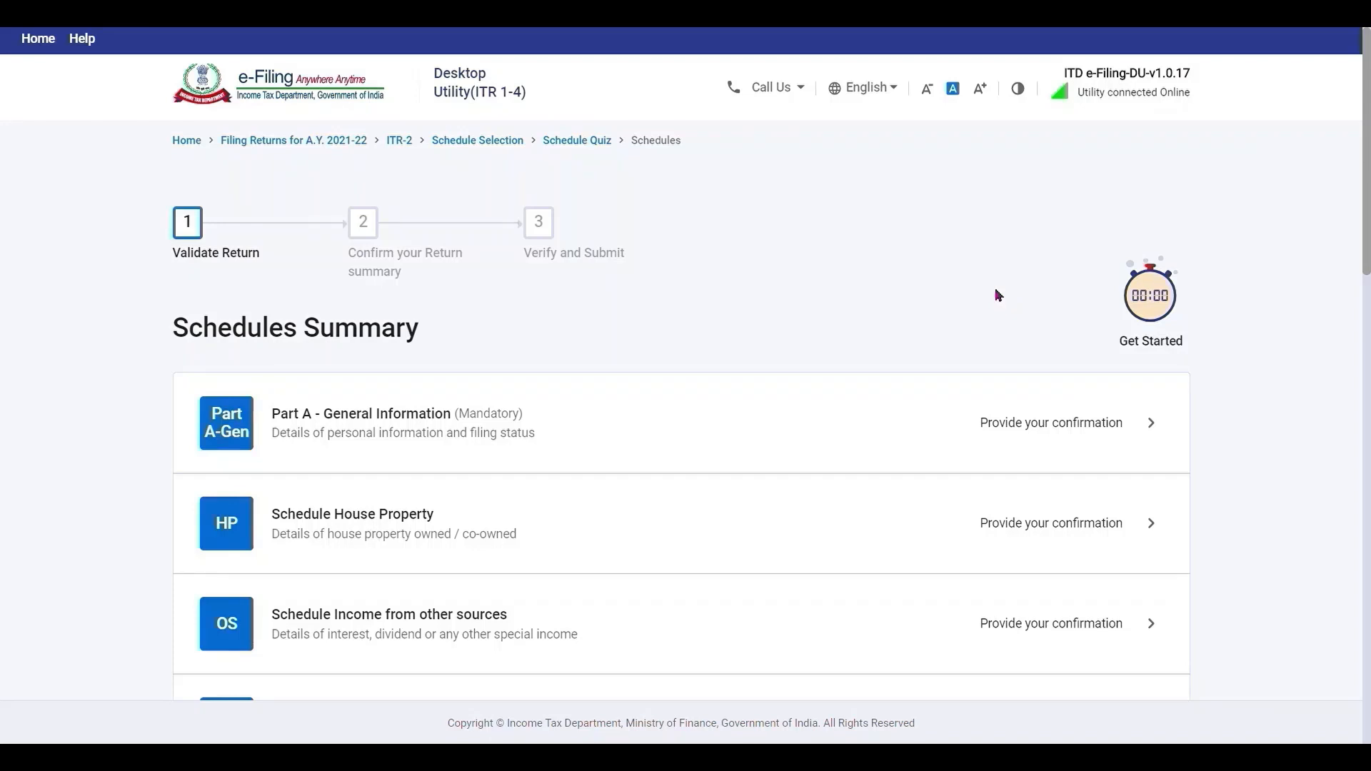
{"action": "left_click", "coordinate": [1124, 429]}
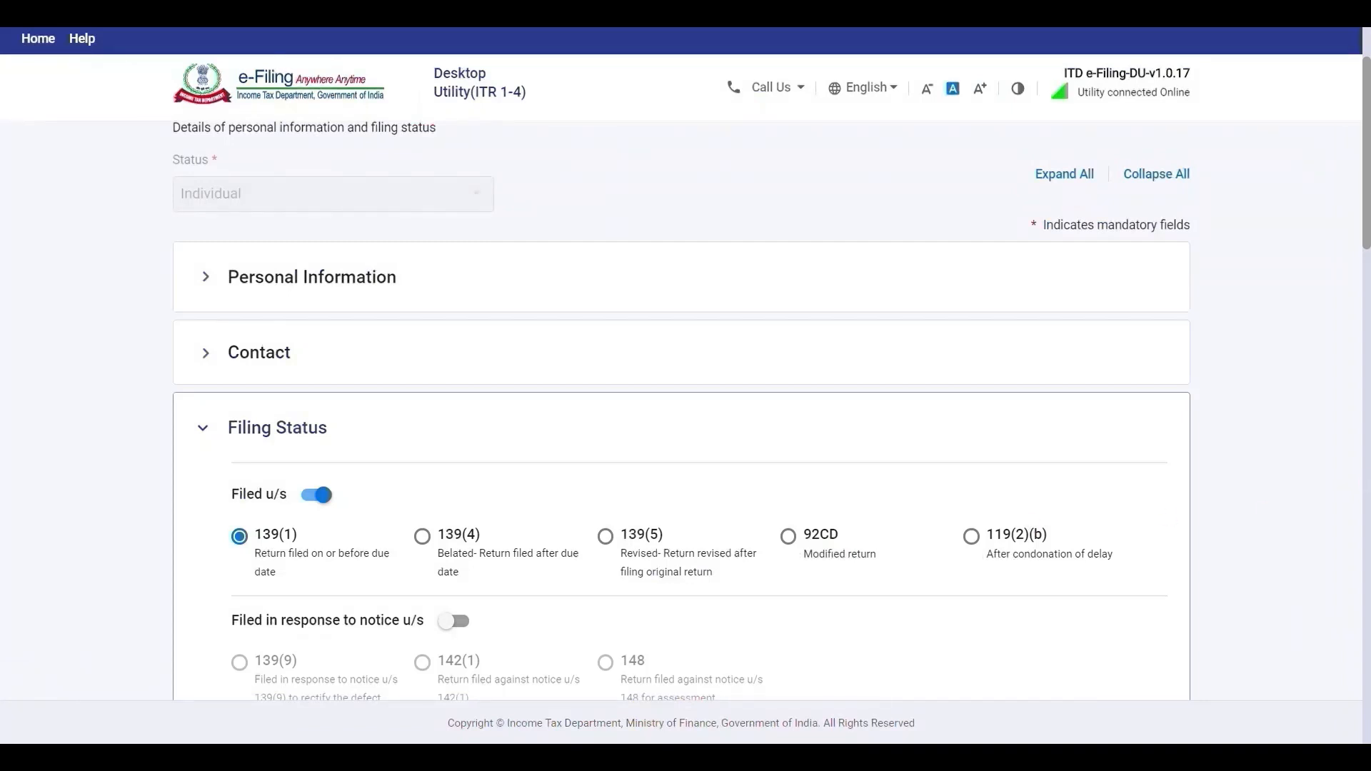
{"action": "scroll", "coordinate": [1368, 177], "scroll_direction": "down", "scroll_amount": 4}
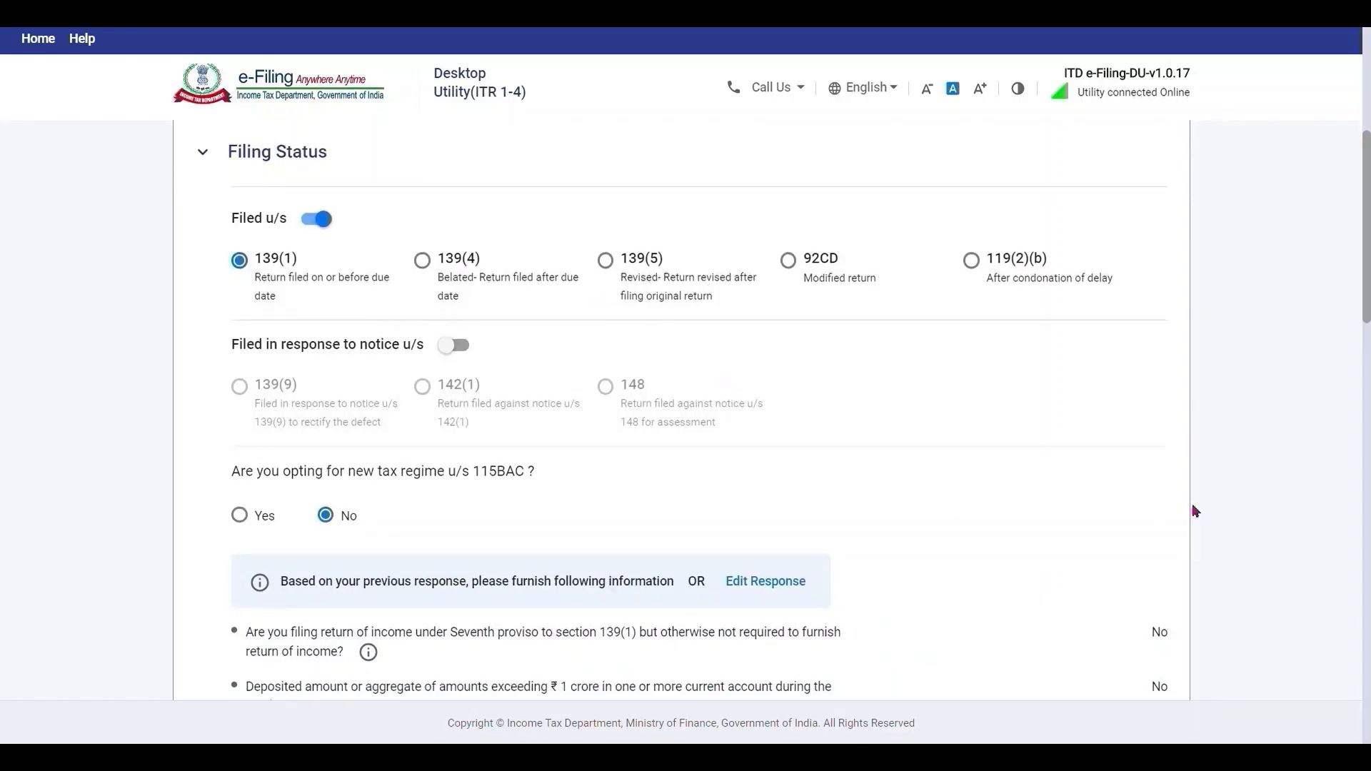
Set residential status to Non Resident during the previous year, with 91 - INDIA as jurisdiction.
{"action": "scroll", "coordinate": [1195, 511], "scroll_direction": "down", "scroll_amount": 3}
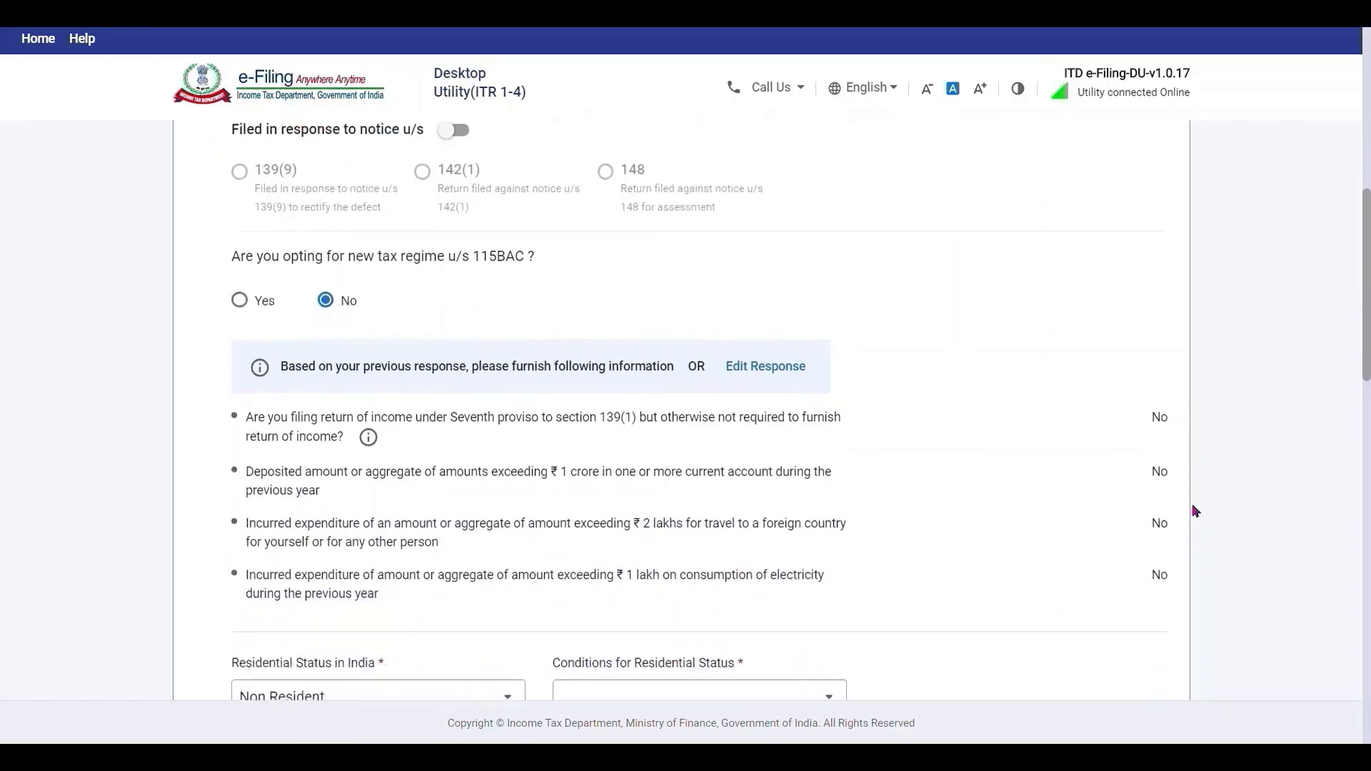
{"action": "scroll", "coordinate": [1195, 511], "scroll_direction": "down", "scroll_amount": 4}
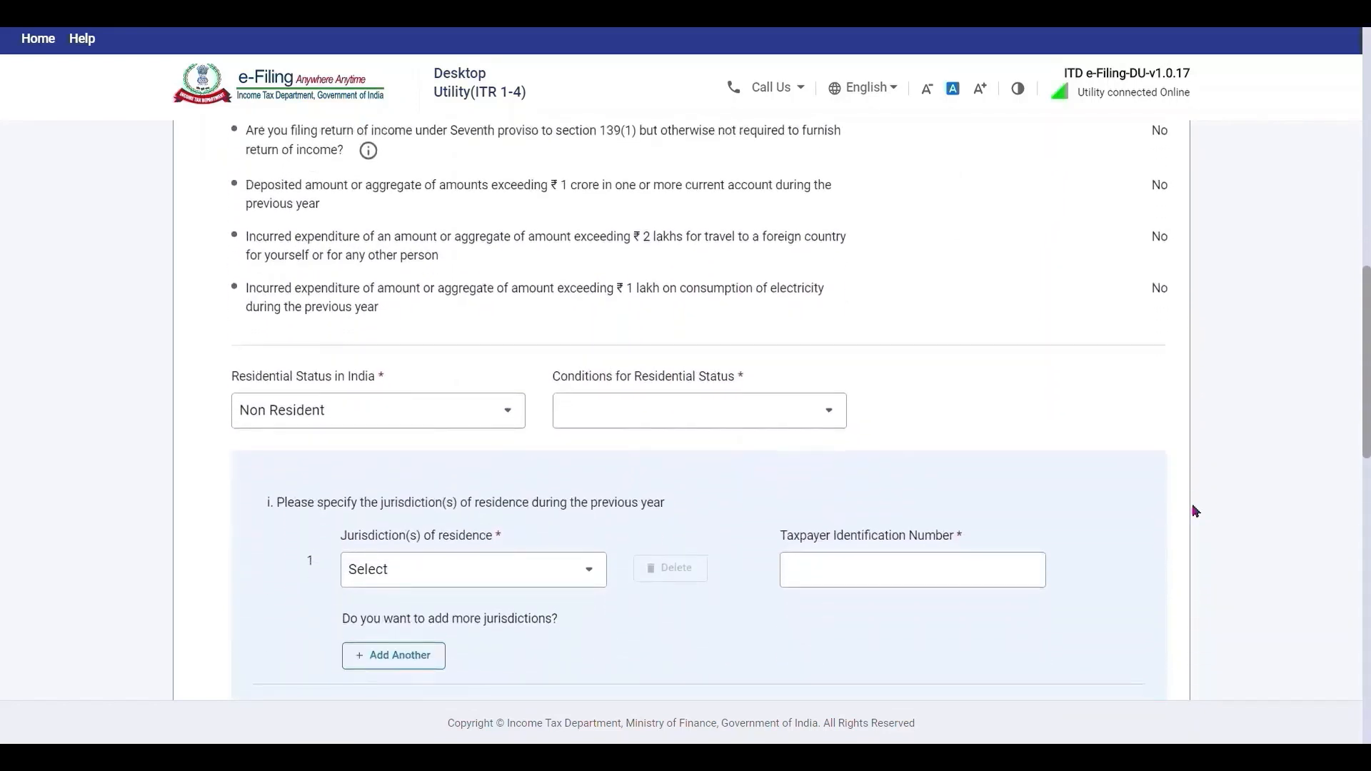
{"action": "scroll", "coordinate": [1195, 510], "scroll_direction": "down", "scroll_amount": 2}
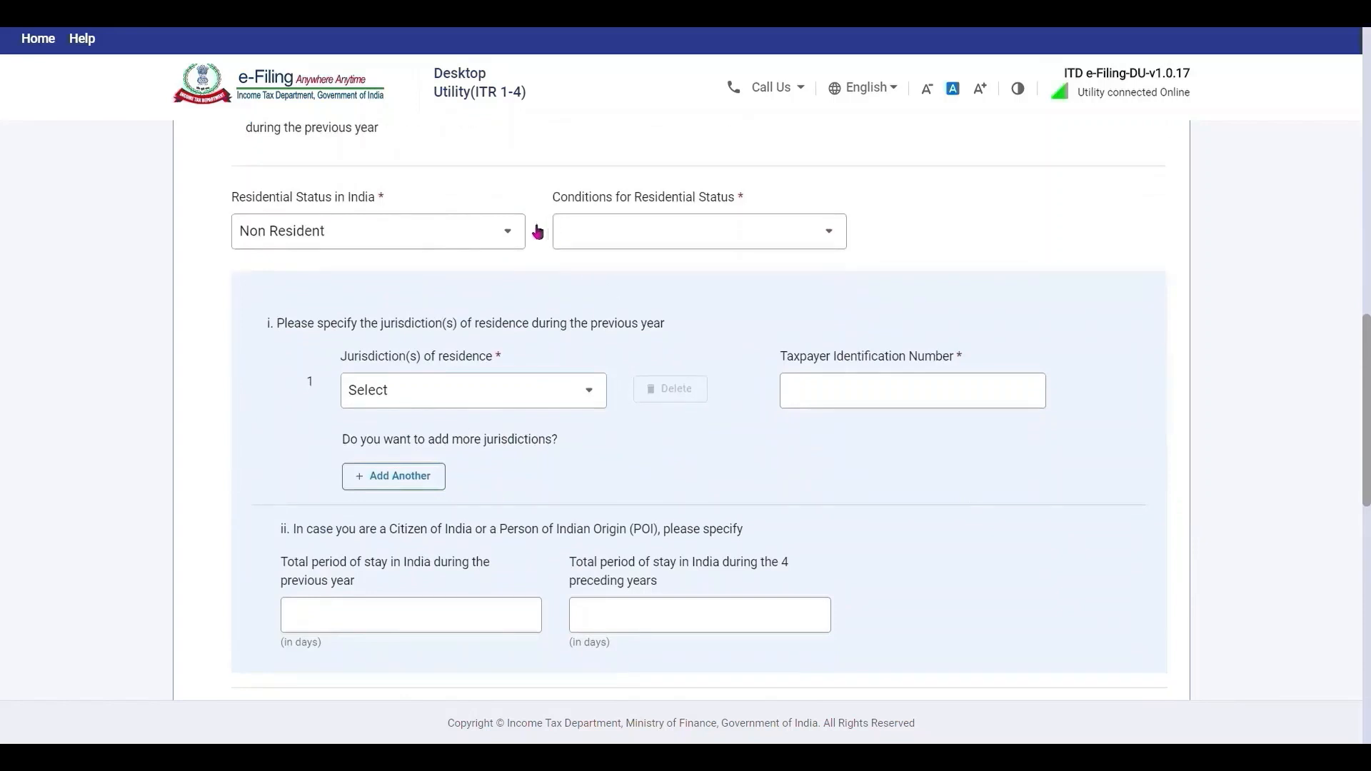
{"action": "left_click", "coordinate": [493, 231]}
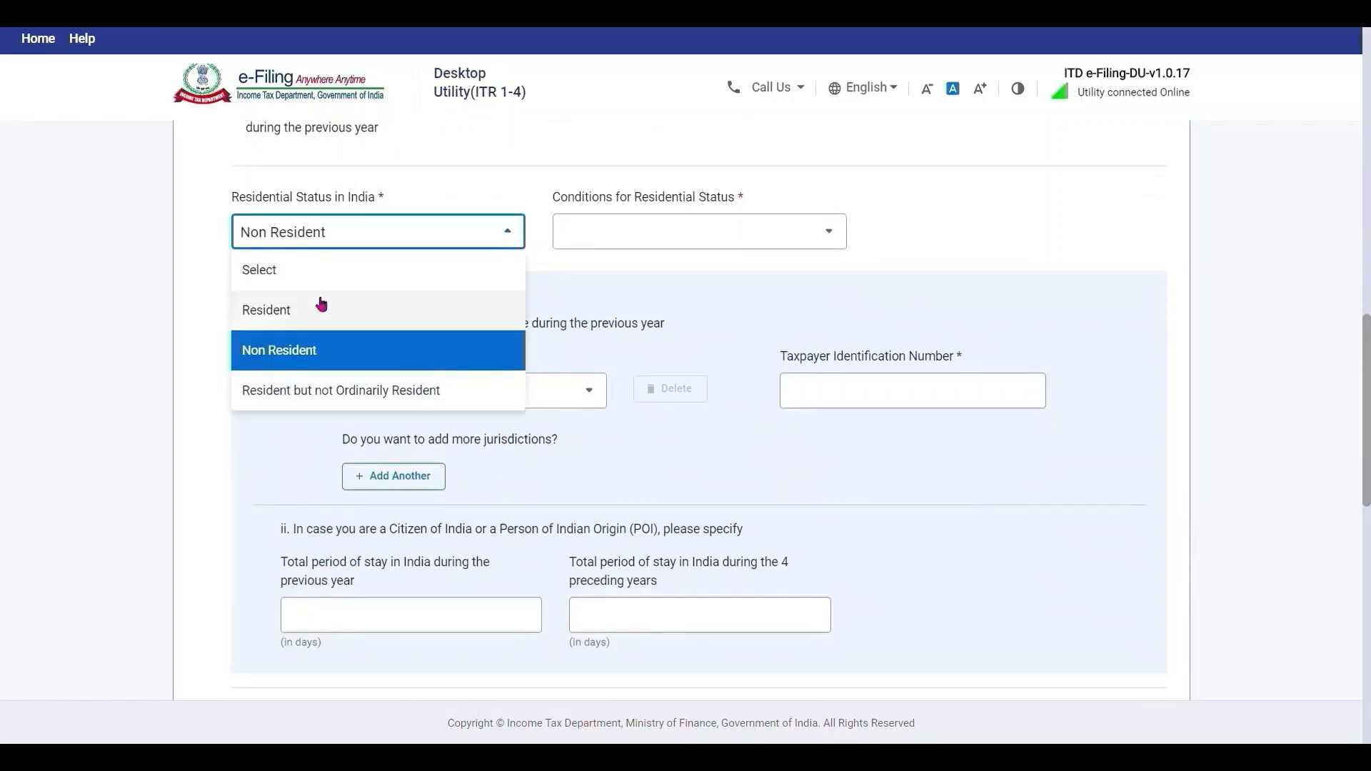
{"action": "left_click", "coordinate": [306, 359]}
{"action": "left_click", "coordinate": [603, 237]}
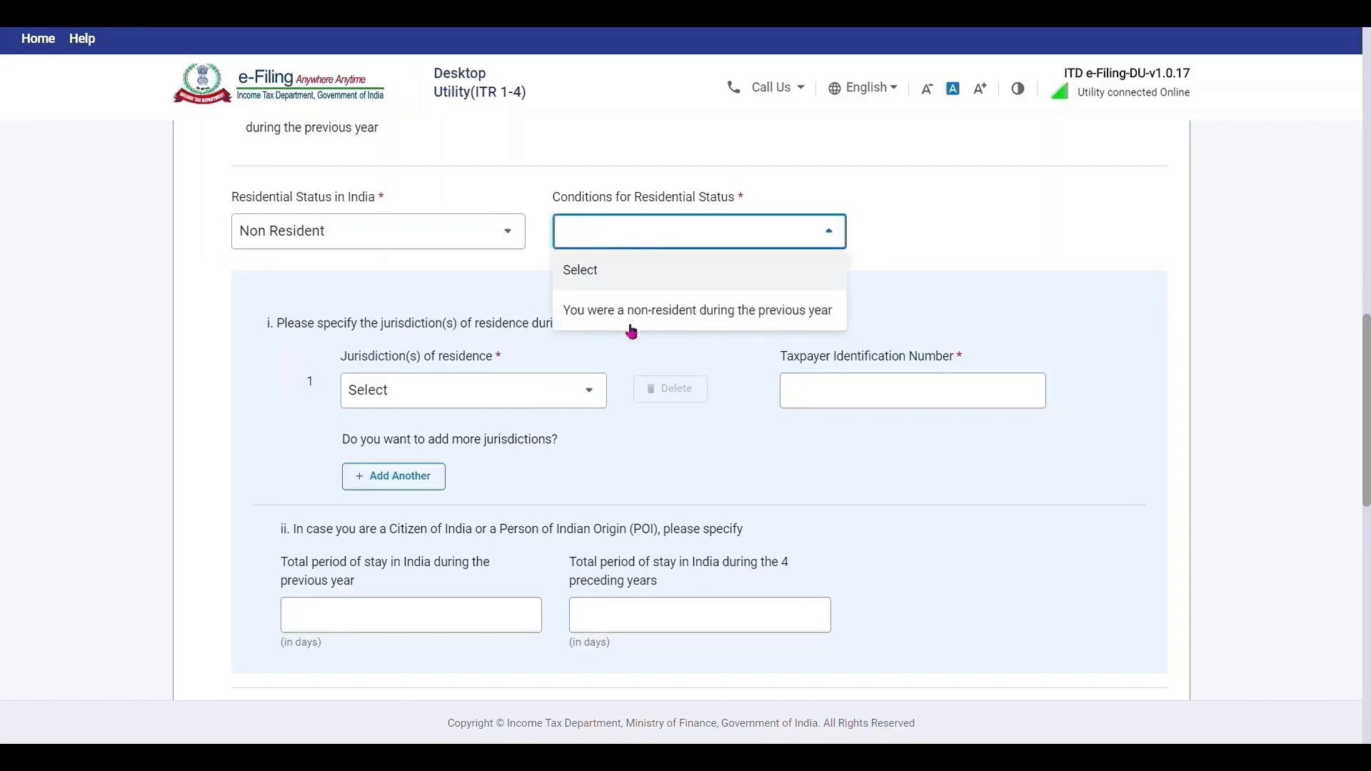
{"action": "left_click", "coordinate": [651, 313]}
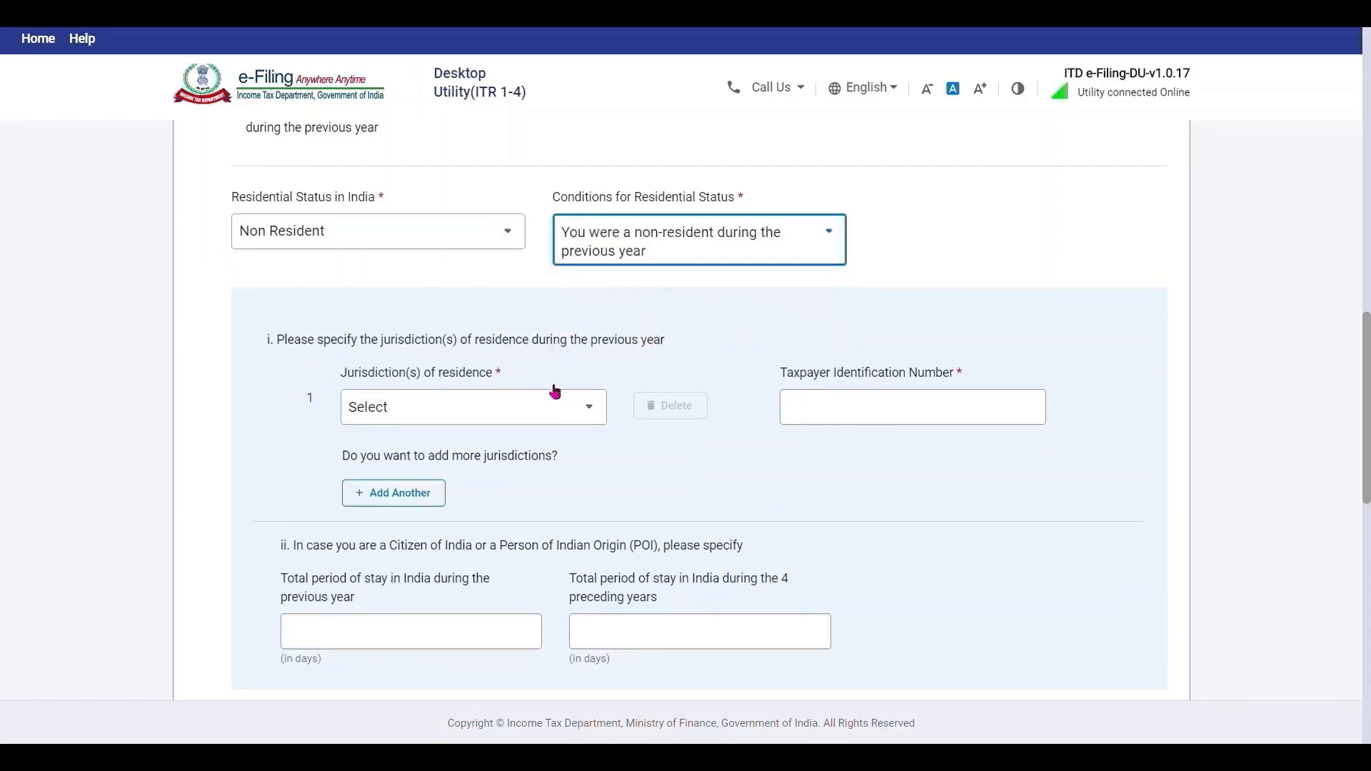
{"action": "left_click", "coordinate": [516, 415]}
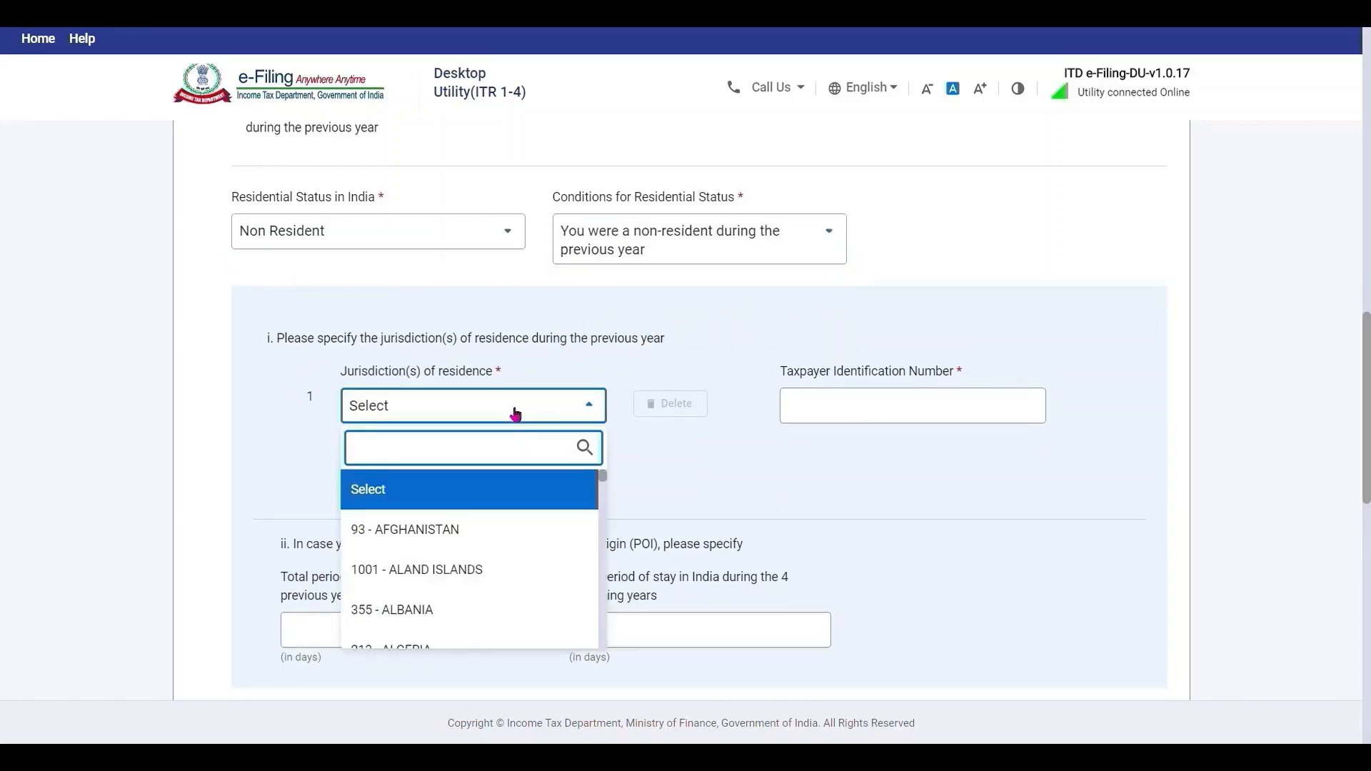
{"action": "type", "text": "INDI"}
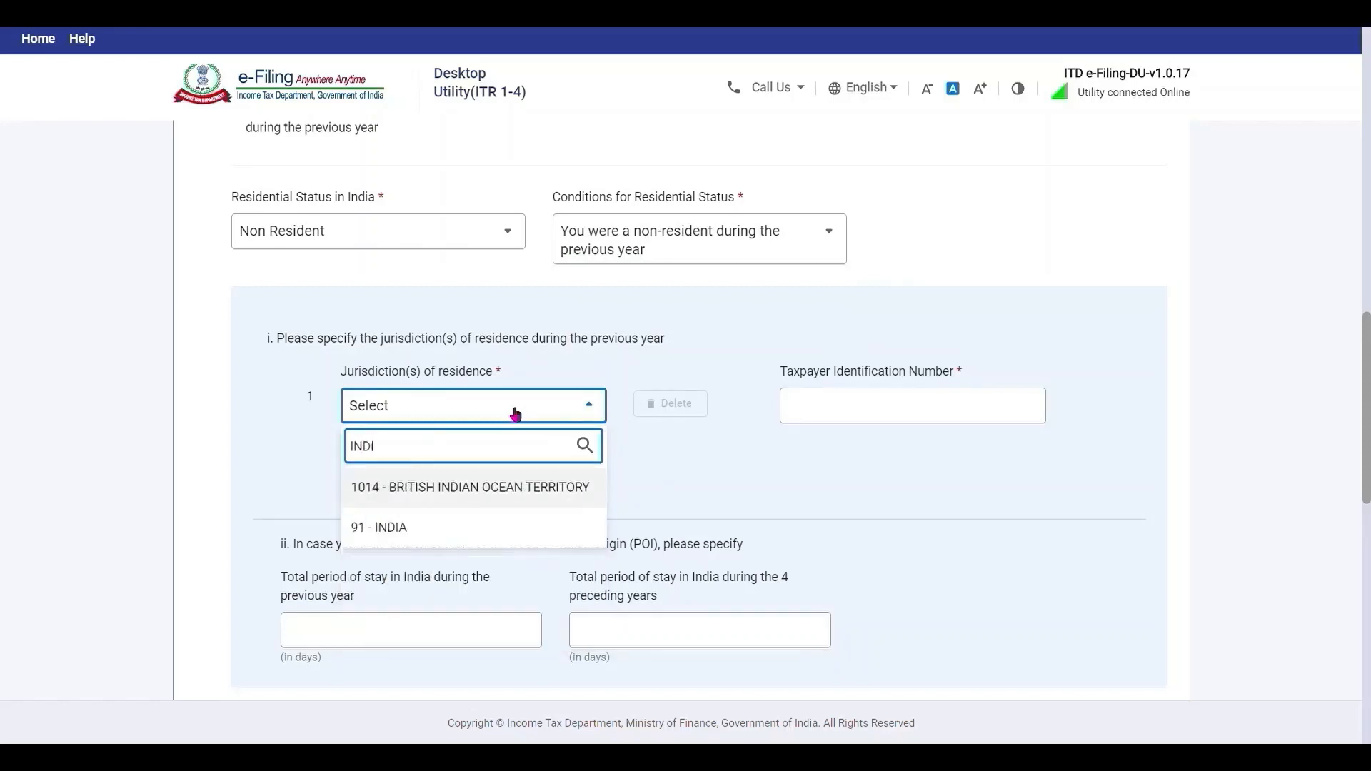
{"action": "left_click", "coordinate": [431, 528]}
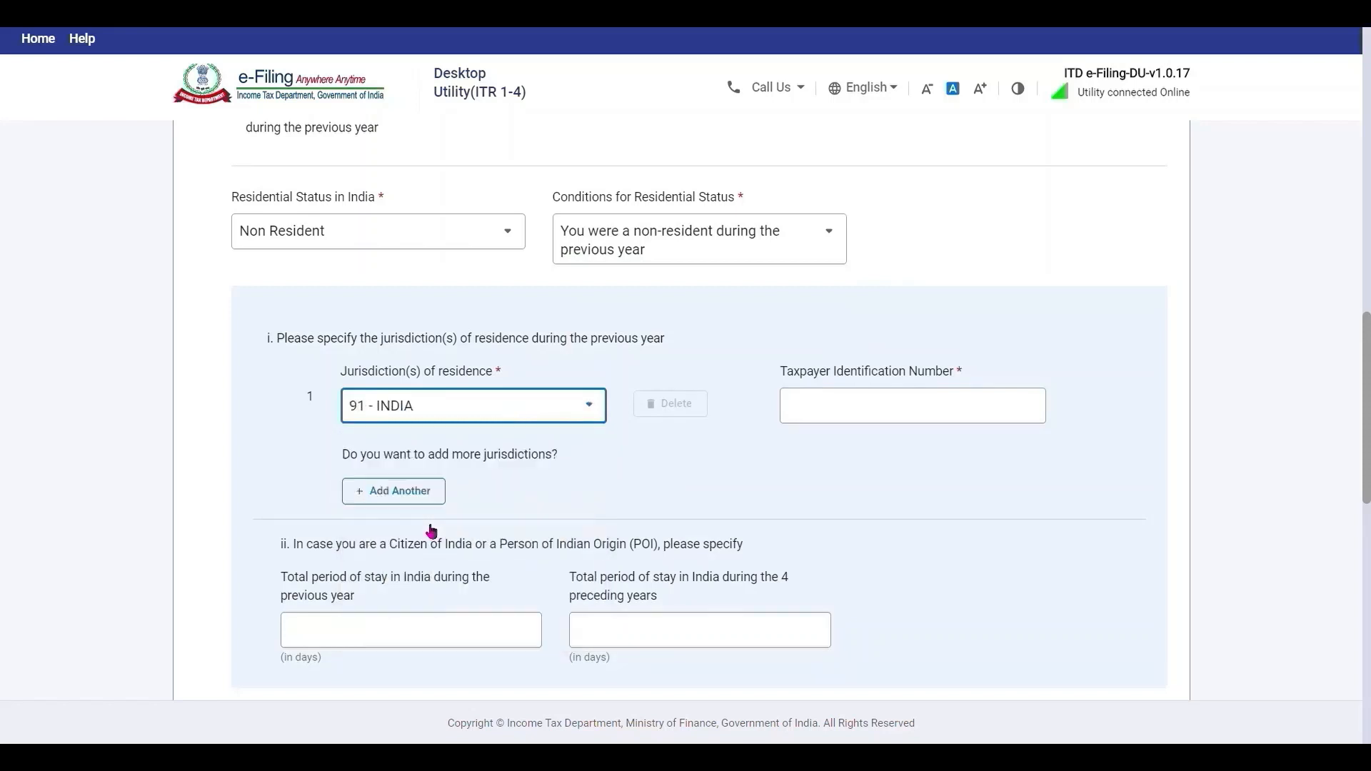
Enter the taxpayer identification number and stays of 160 and 620 days in India.
{"action": "left_click", "coordinate": [885, 404]}
{"action": "type", "text": "PASSPORT NUMBER"}
{"action": "scroll", "coordinate": [360, 428], "scroll_direction": "down", "scroll_amount": 3}
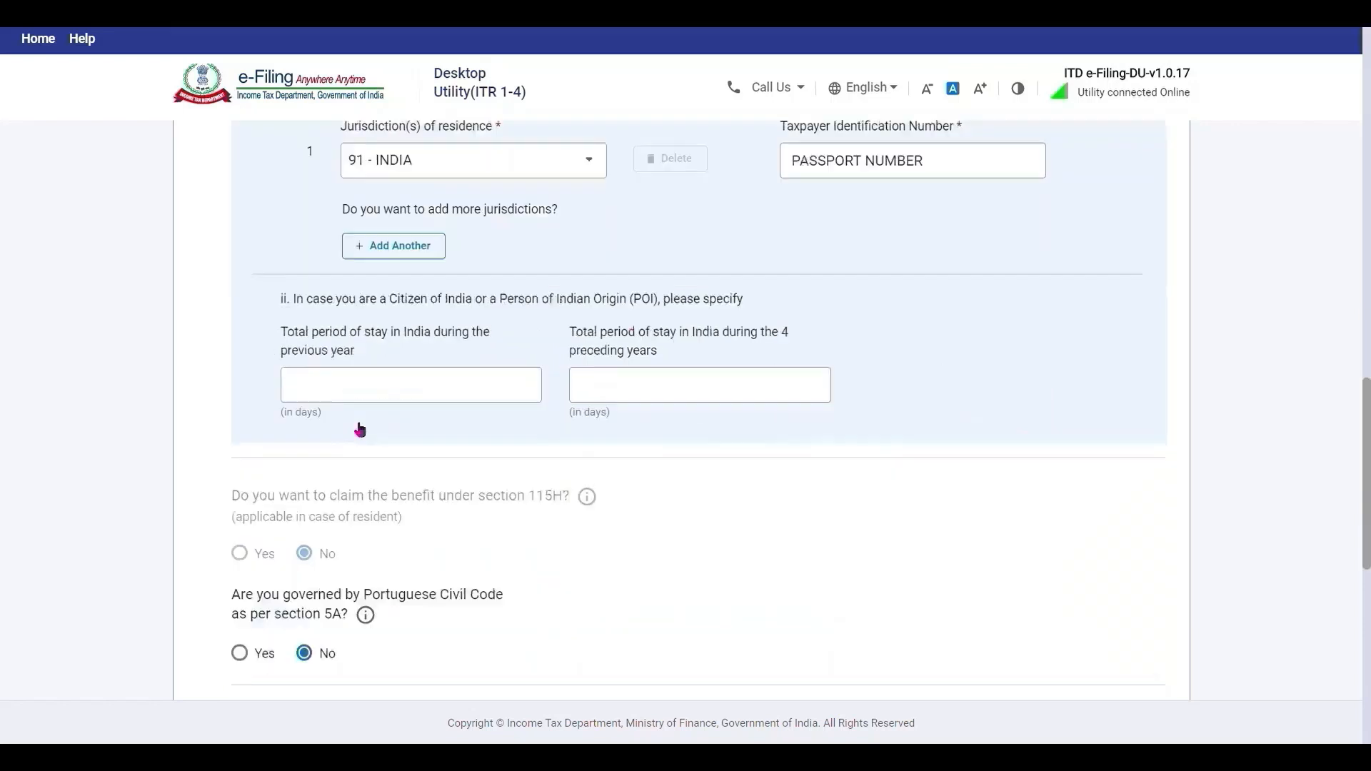
{"action": "left_click", "coordinate": [349, 391]}
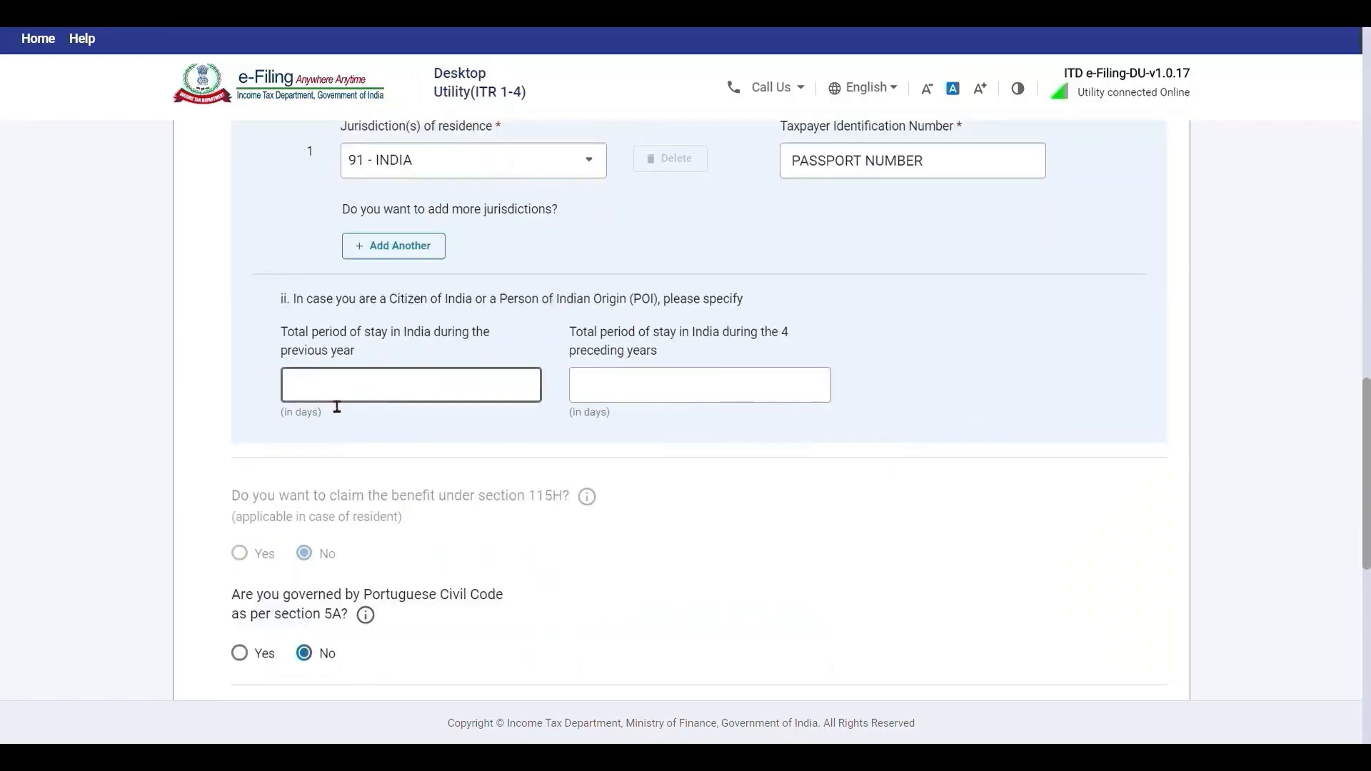
{"action": "type", "text": "160"}
{"action": "left_click", "coordinate": [582, 386]}
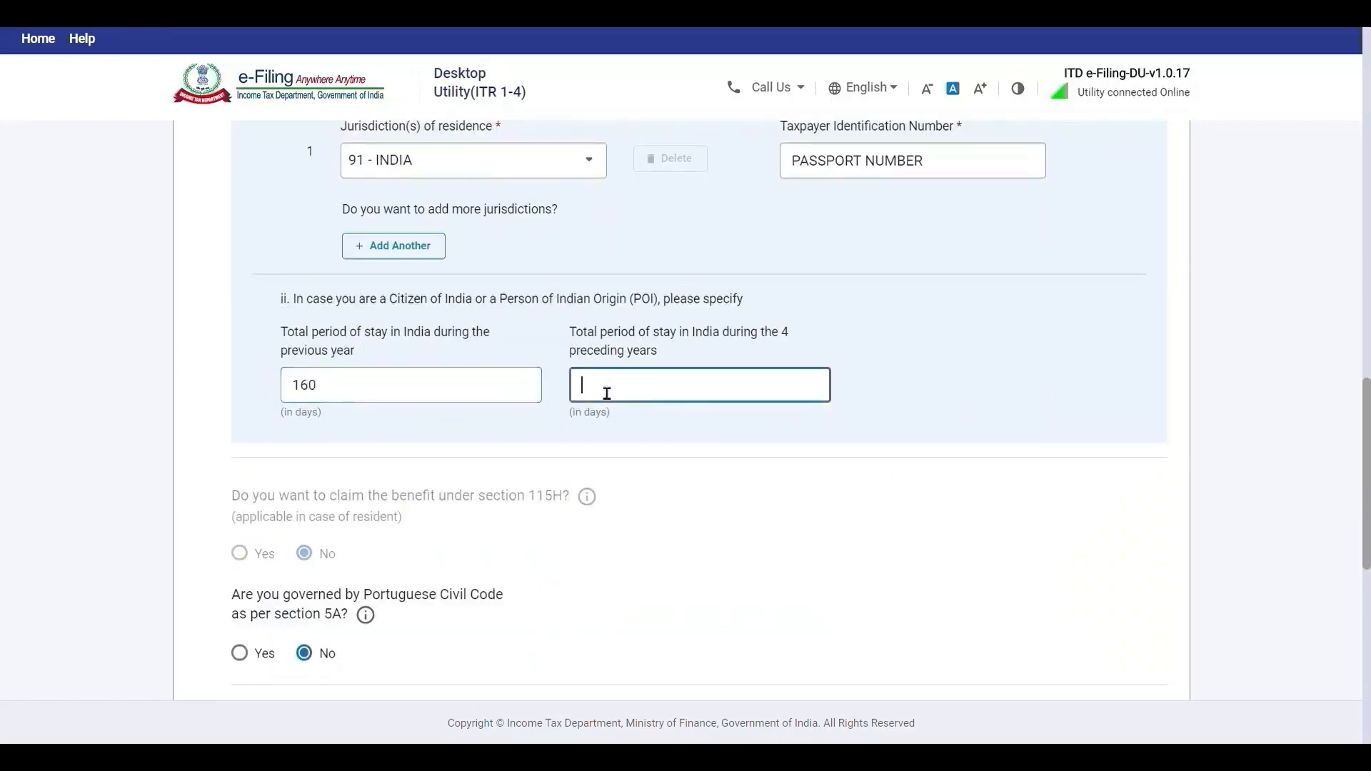
{"action": "type", "text": "620"}
{"action": "left_click", "coordinate": [671, 464]}
{"action": "scroll", "coordinate": [672, 462], "scroll_direction": "down", "scroll_amount": 1}
{"action": "scroll", "coordinate": [672, 463], "scroll_direction": "down", "scroll_amount": 5}
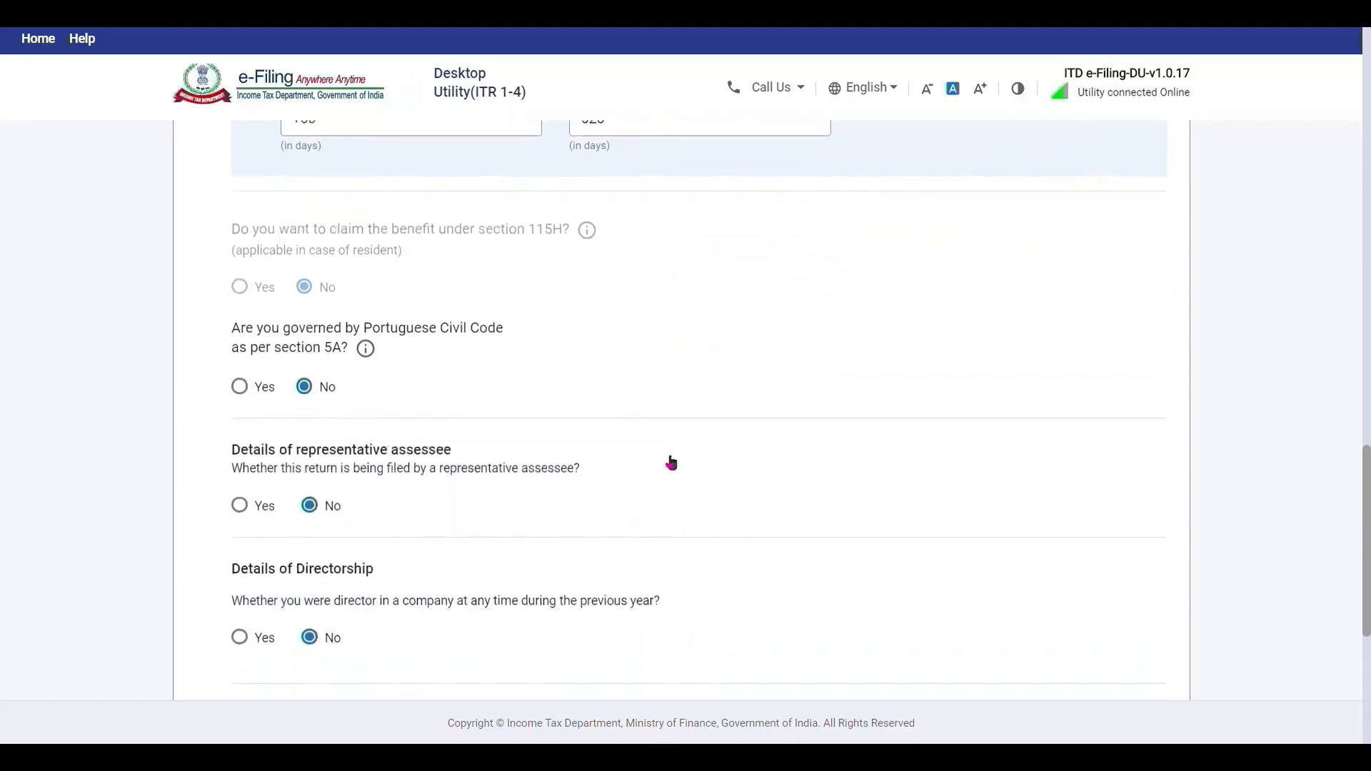
{"action": "scroll", "coordinate": [671, 463], "scroll_direction": "down", "scroll_amount": 2}
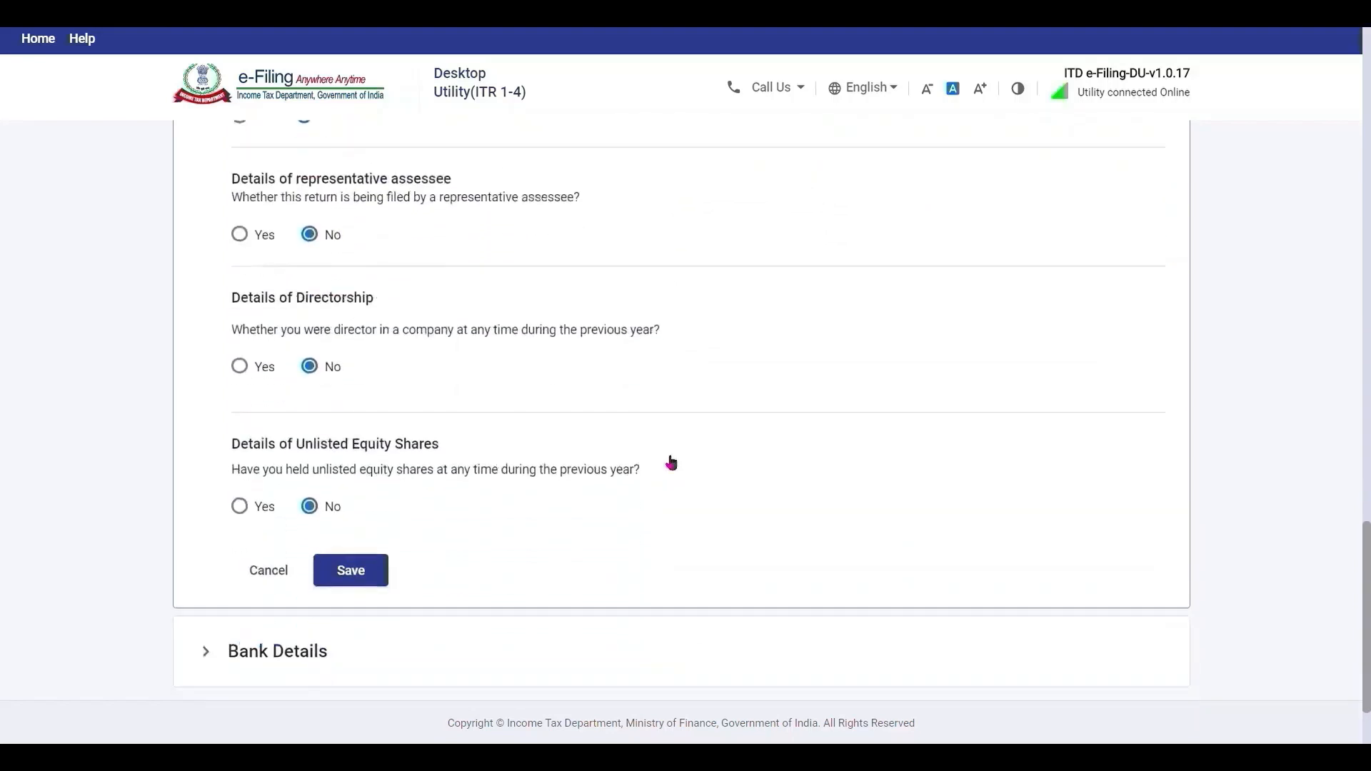
Save the filing status, check the nominated bank account, and confirm Part A – General Information.
{"action": "left_click", "coordinate": [361, 577]}
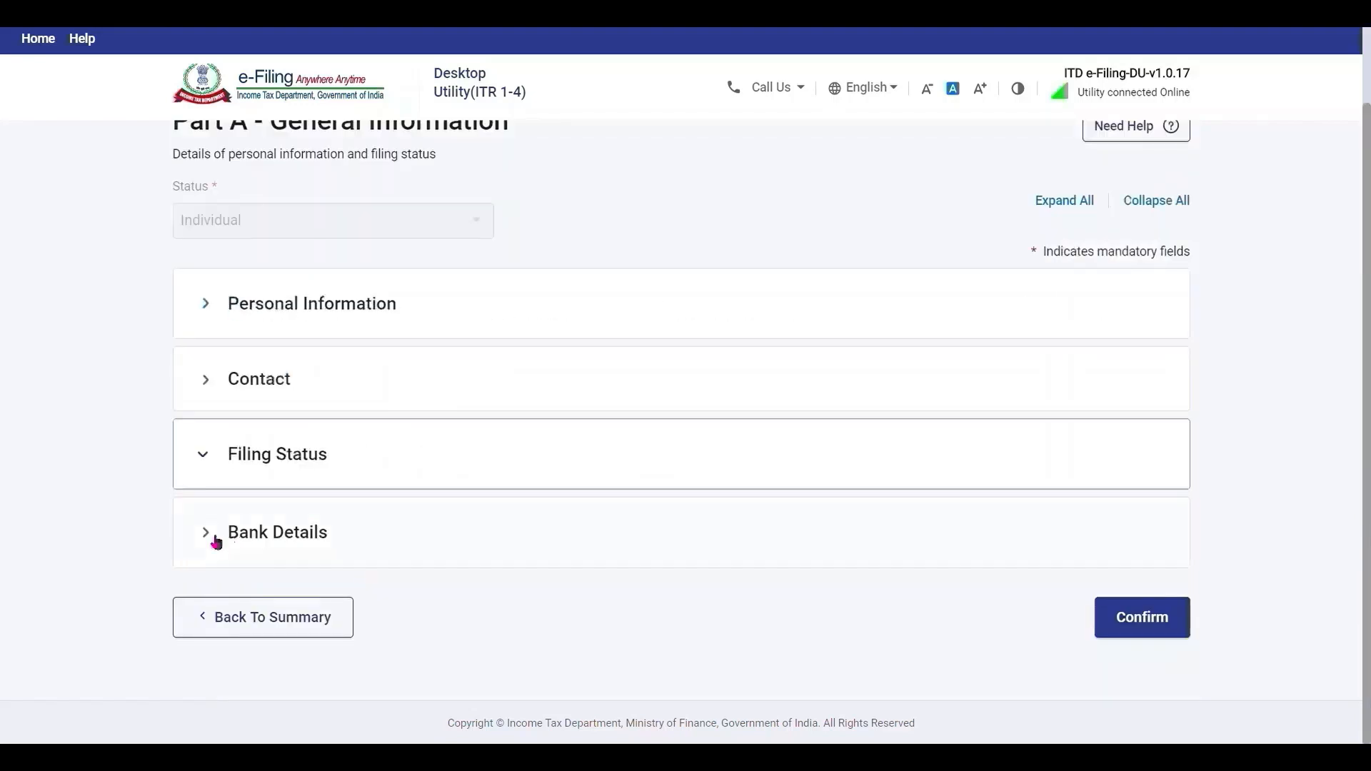
{"action": "left_click", "coordinate": [208, 534]}
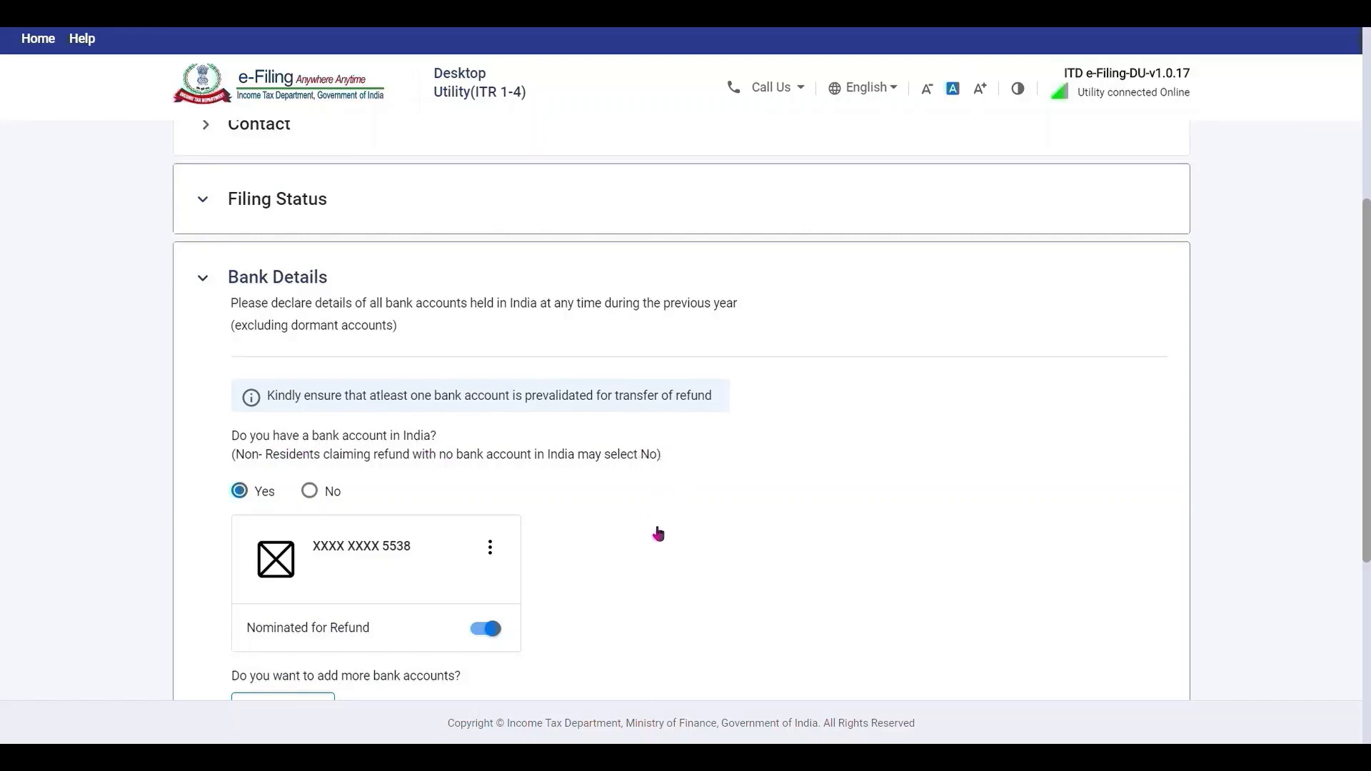
{"action": "scroll", "coordinate": [657, 534], "scroll_direction": "down", "scroll_amount": 4}
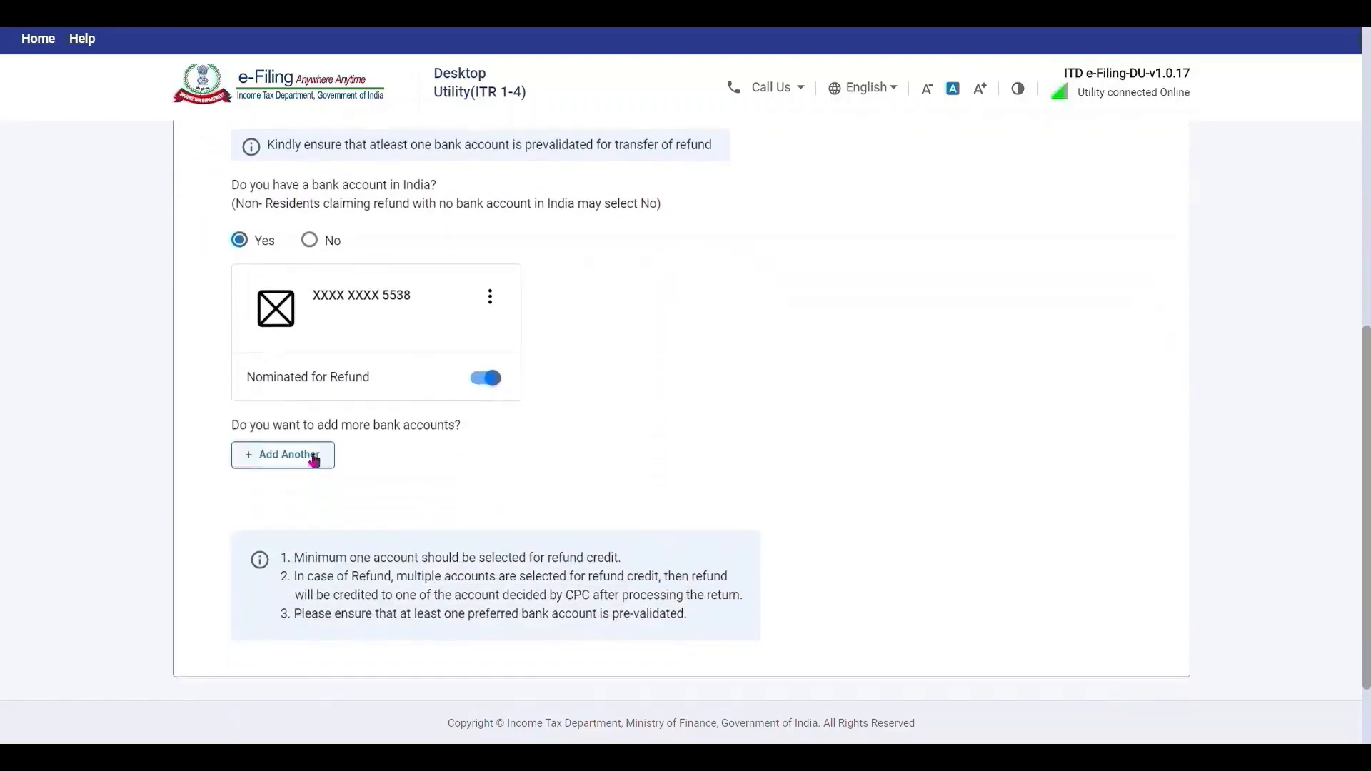
{"action": "scroll", "coordinate": [1031, 560], "scroll_direction": "down", "scroll_amount": 1}
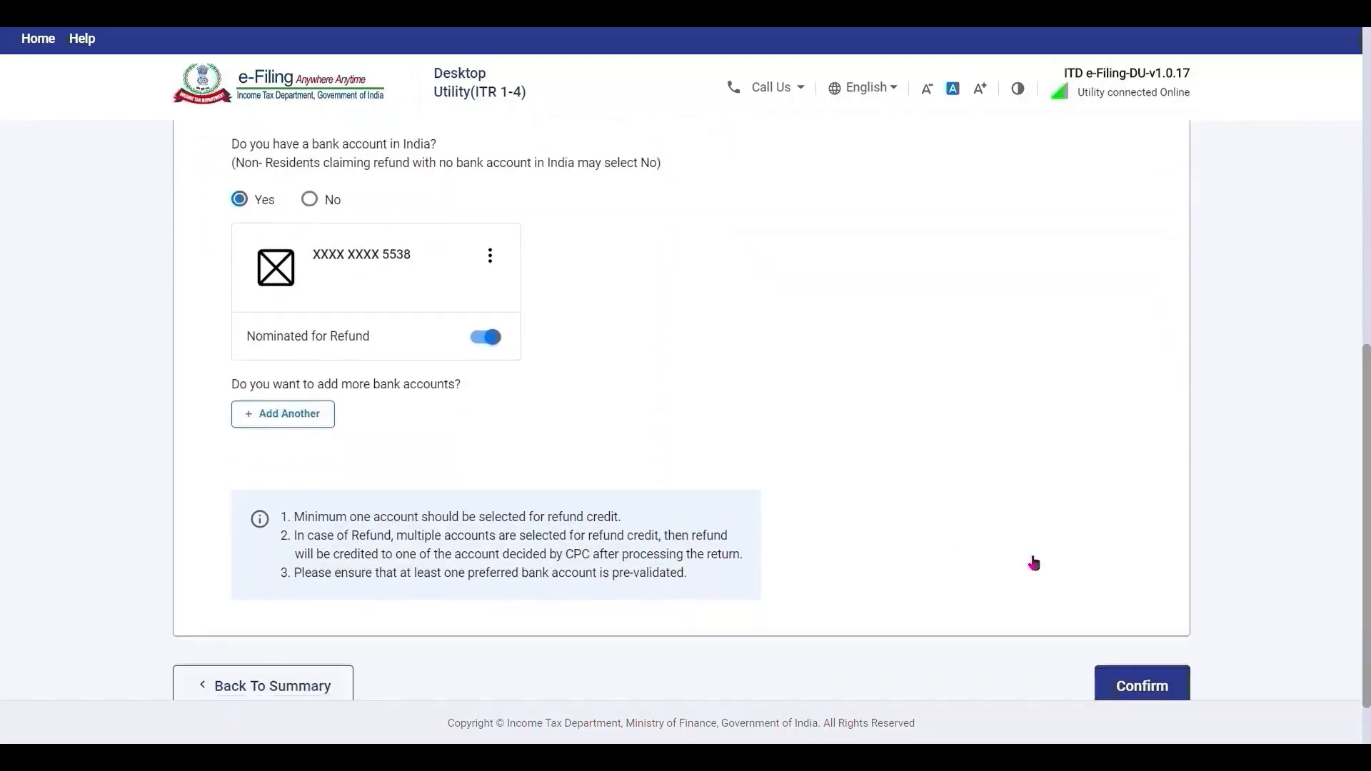
{"action": "left_click", "coordinate": [1172, 668]}
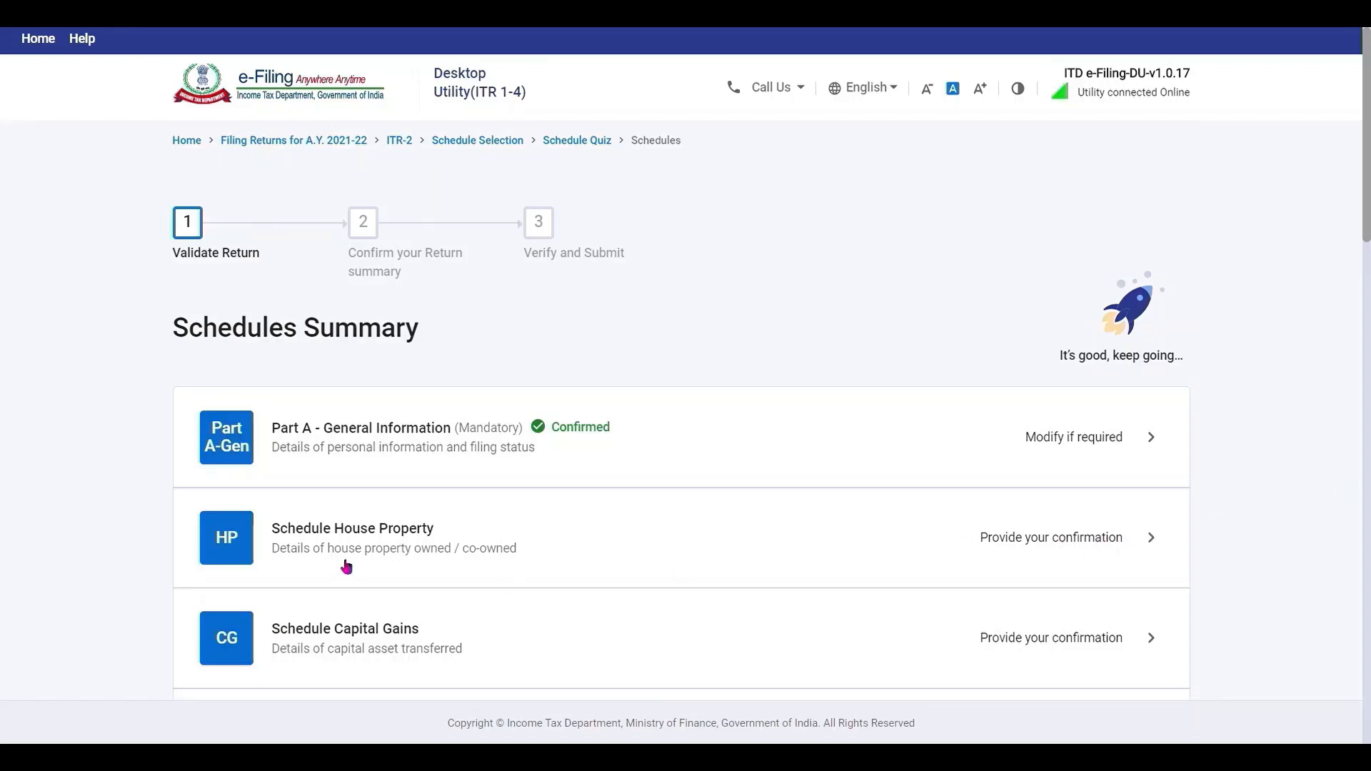
Add a House Property income breakup and enter the property address with town NOIDA.
{"action": "left_click", "coordinate": [1060, 549]}
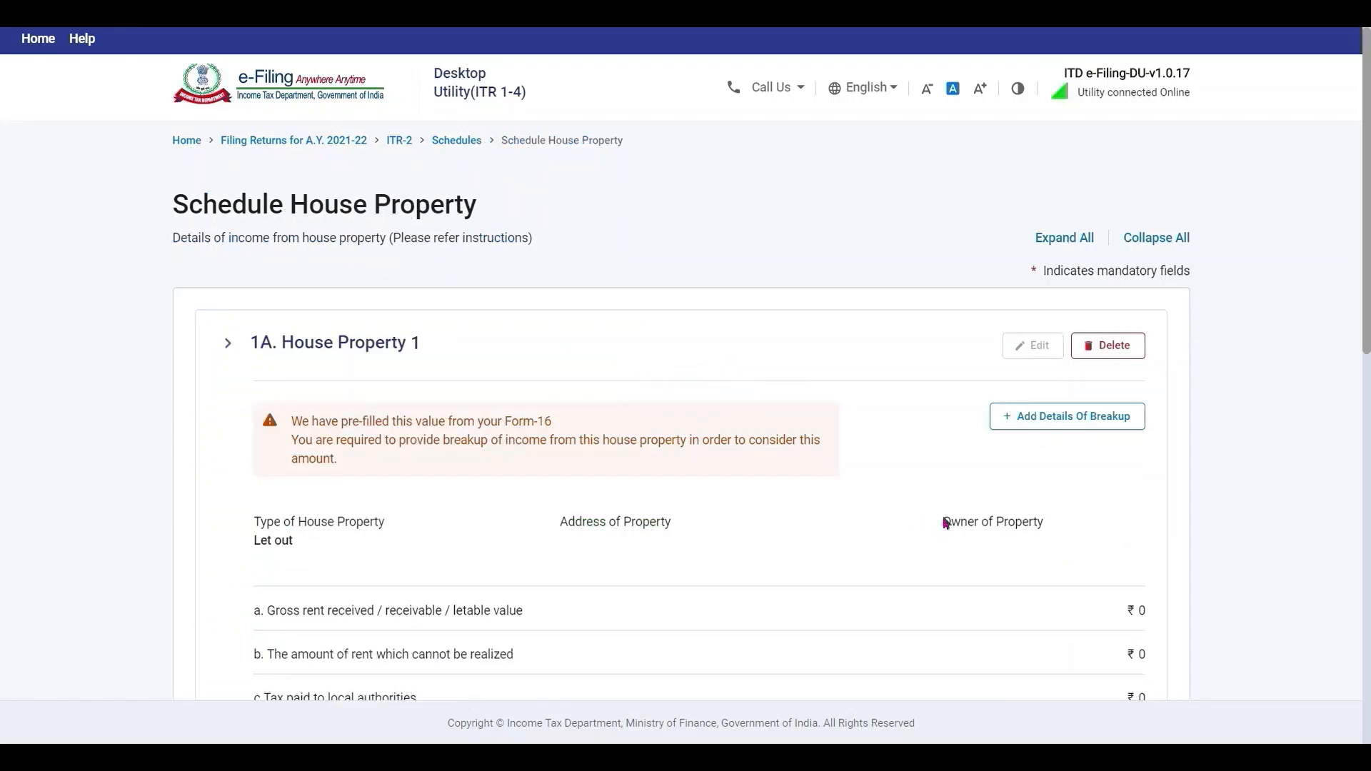
{"action": "scroll", "coordinate": [1255, 461], "scroll_direction": "down", "scroll_amount": 2}
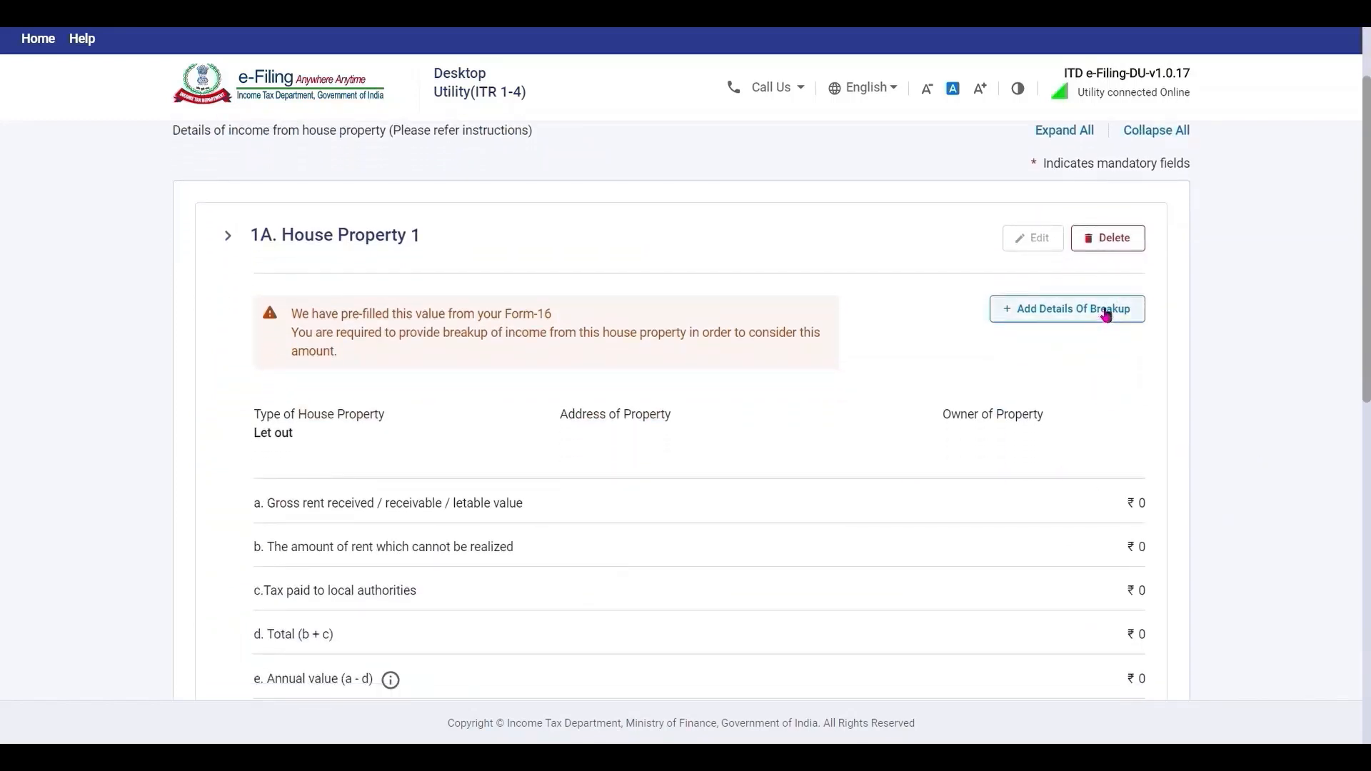
{"action": "left_click", "coordinate": [1106, 315]}
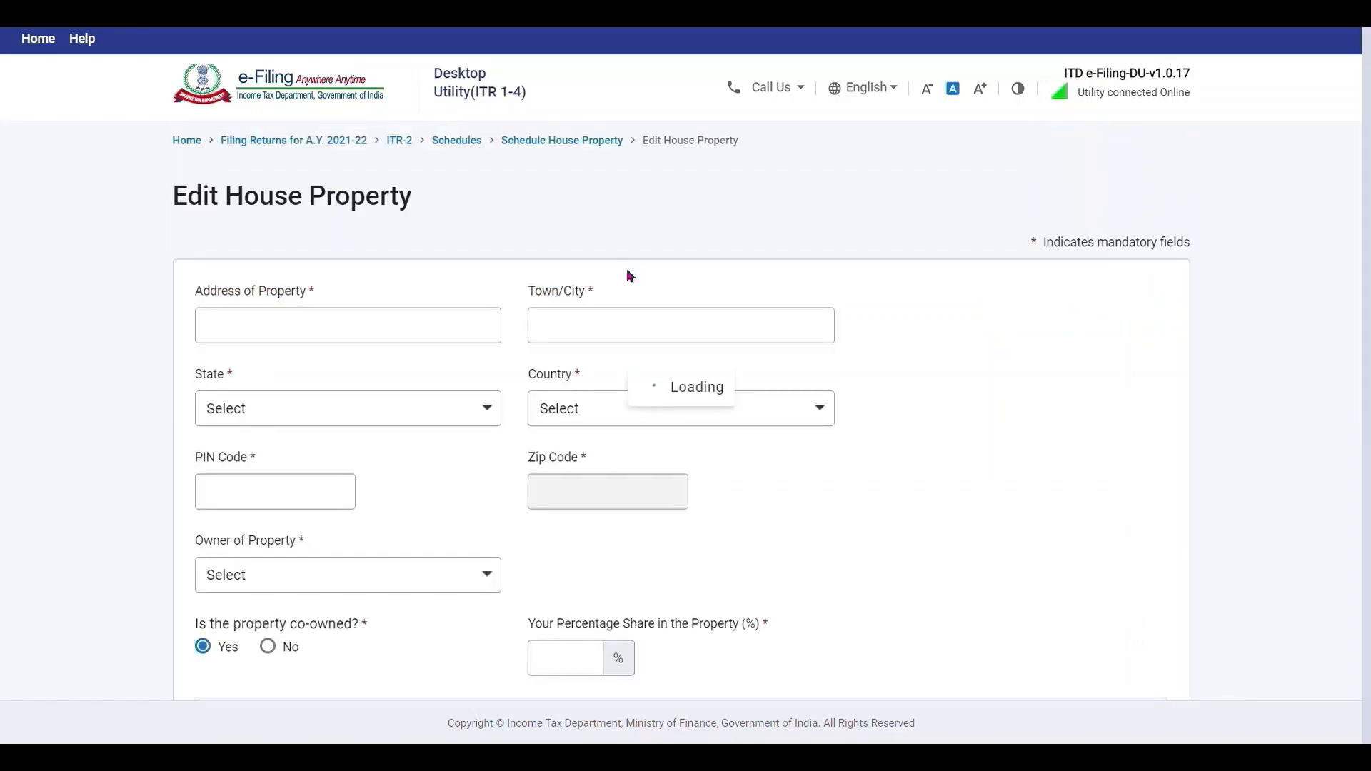
{"action": "left_click", "coordinate": [353, 334]}
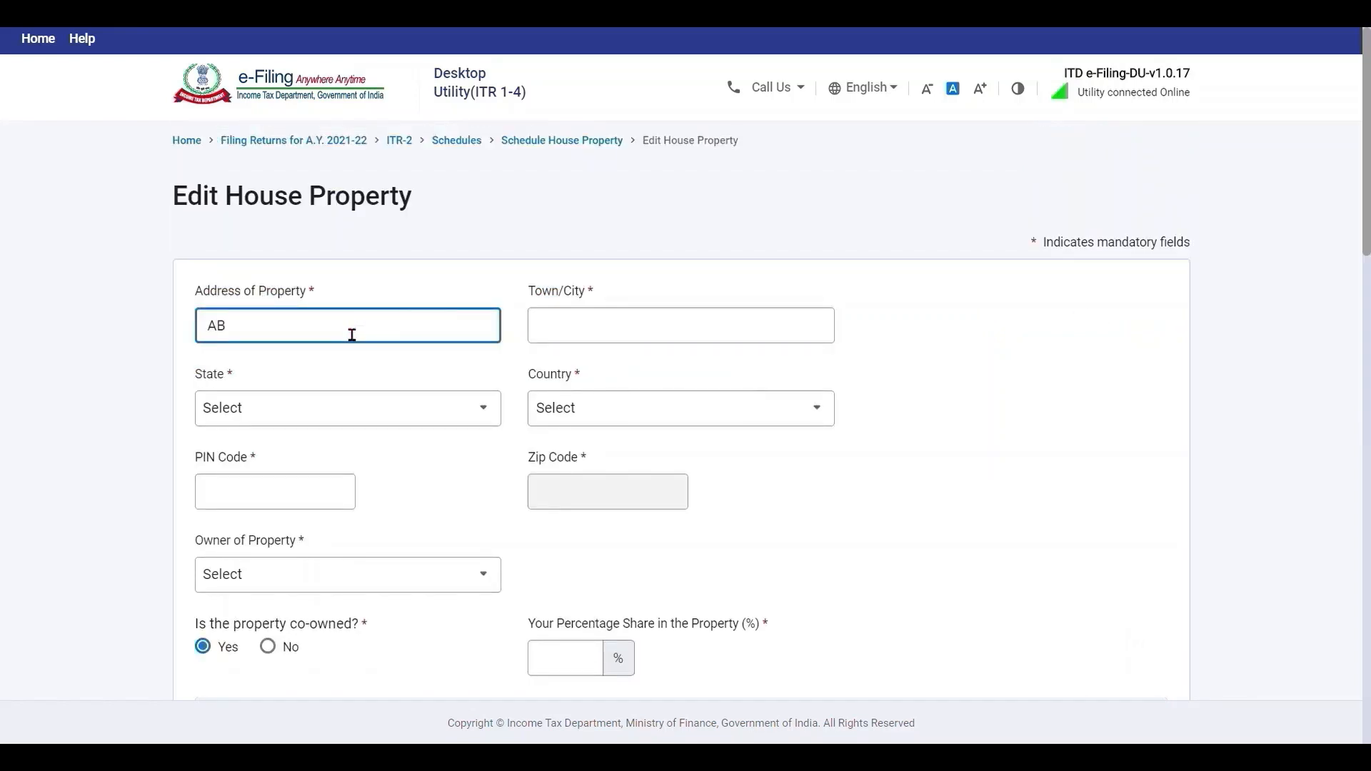
{"action": "left_click", "coordinate": [630, 341]}
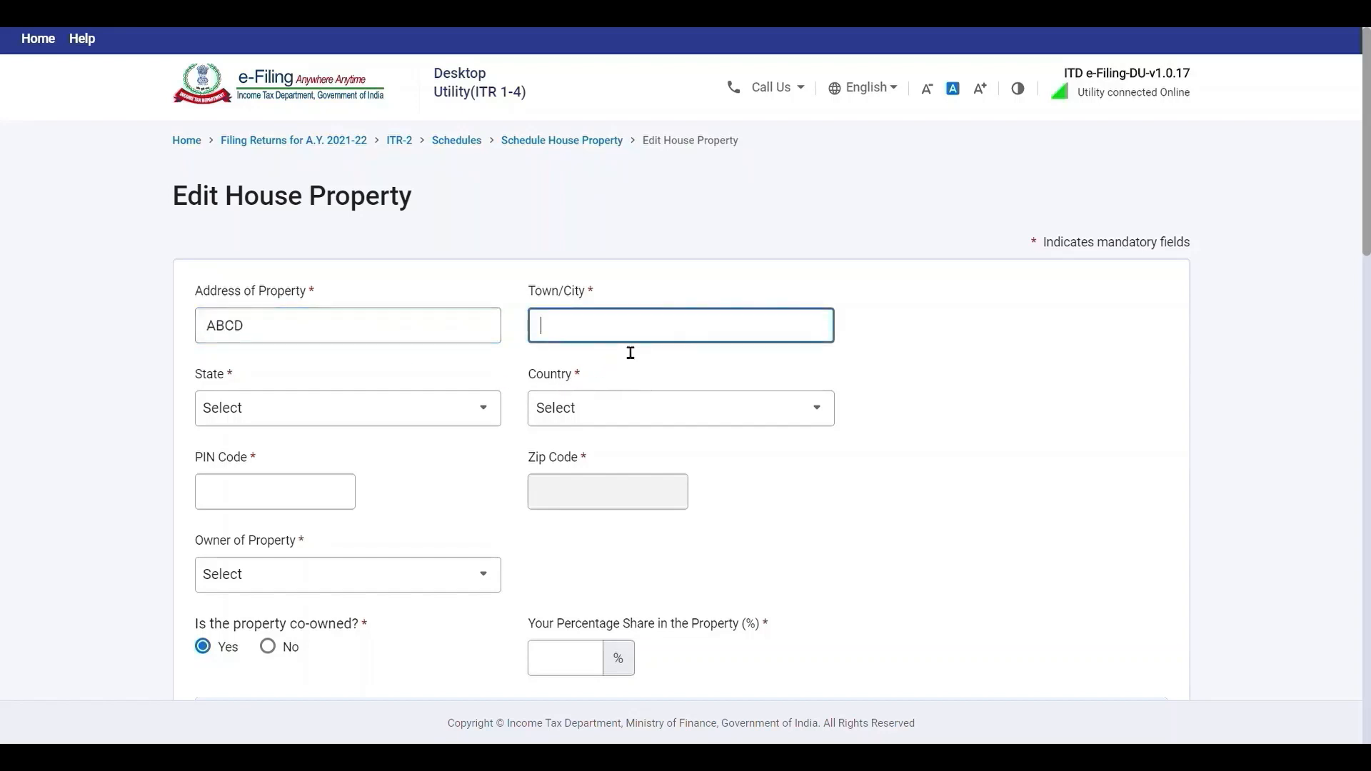
{"action": "type", "text": "NOIDA"}
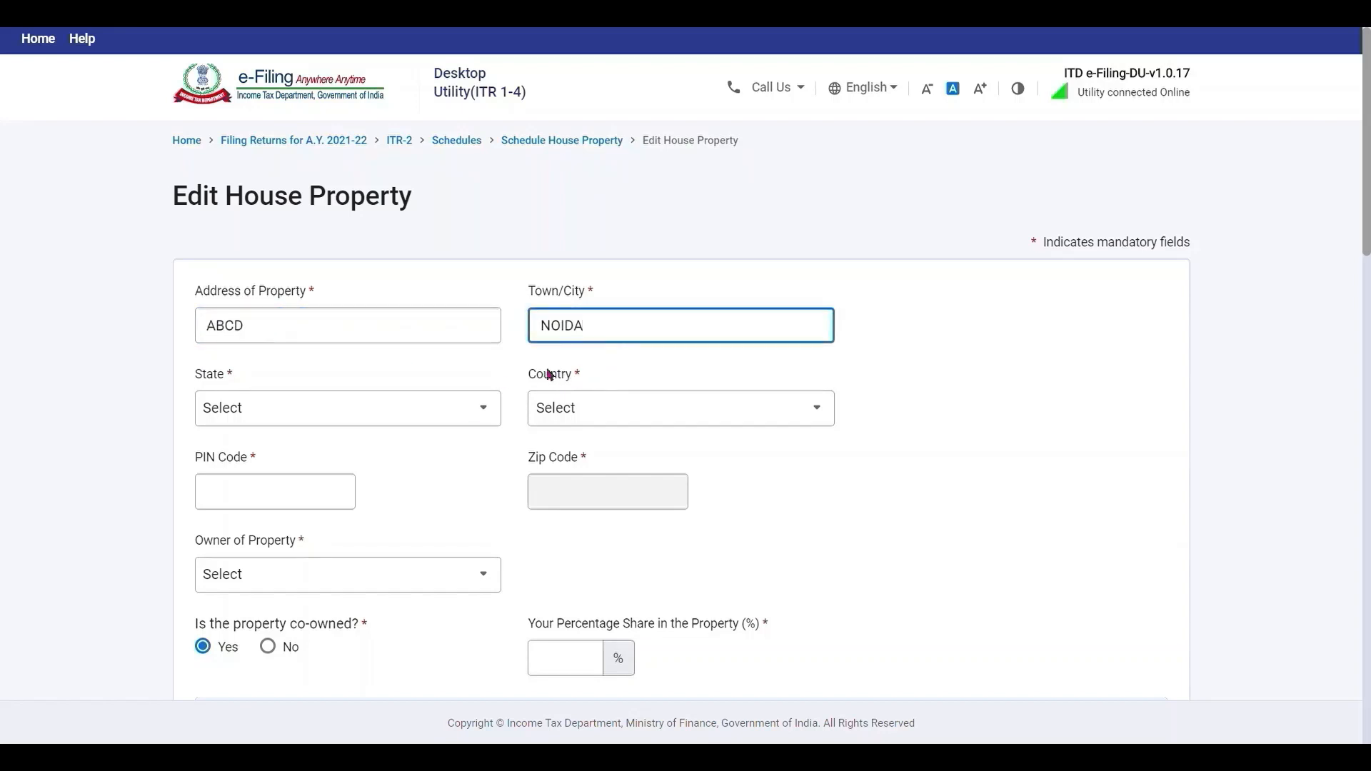
Choose Uttar Pradesh as the state, enter the PIN code, and set owner to Self.
{"action": "left_click", "coordinate": [465, 423]}
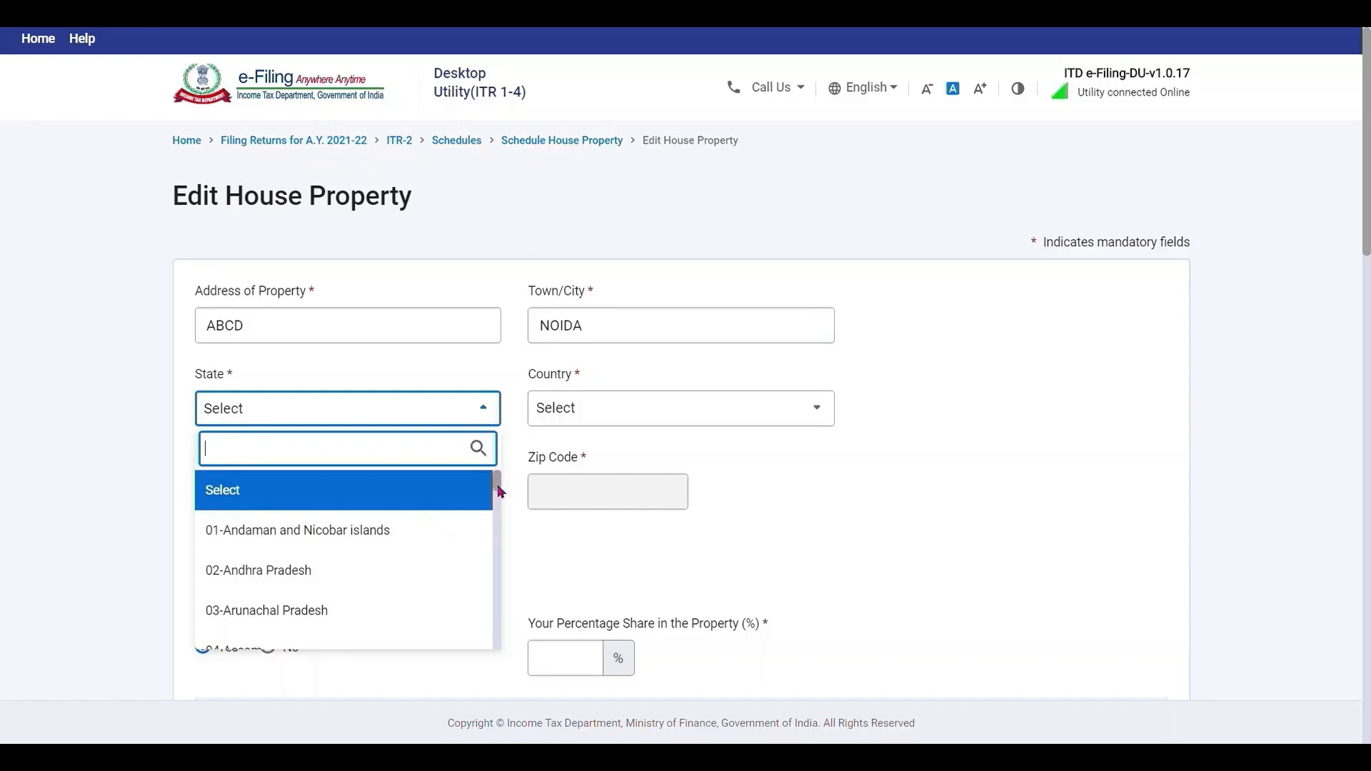
{"action": "left_click_drag", "start_coordinate": [498, 490], "coordinate": [498, 643]}
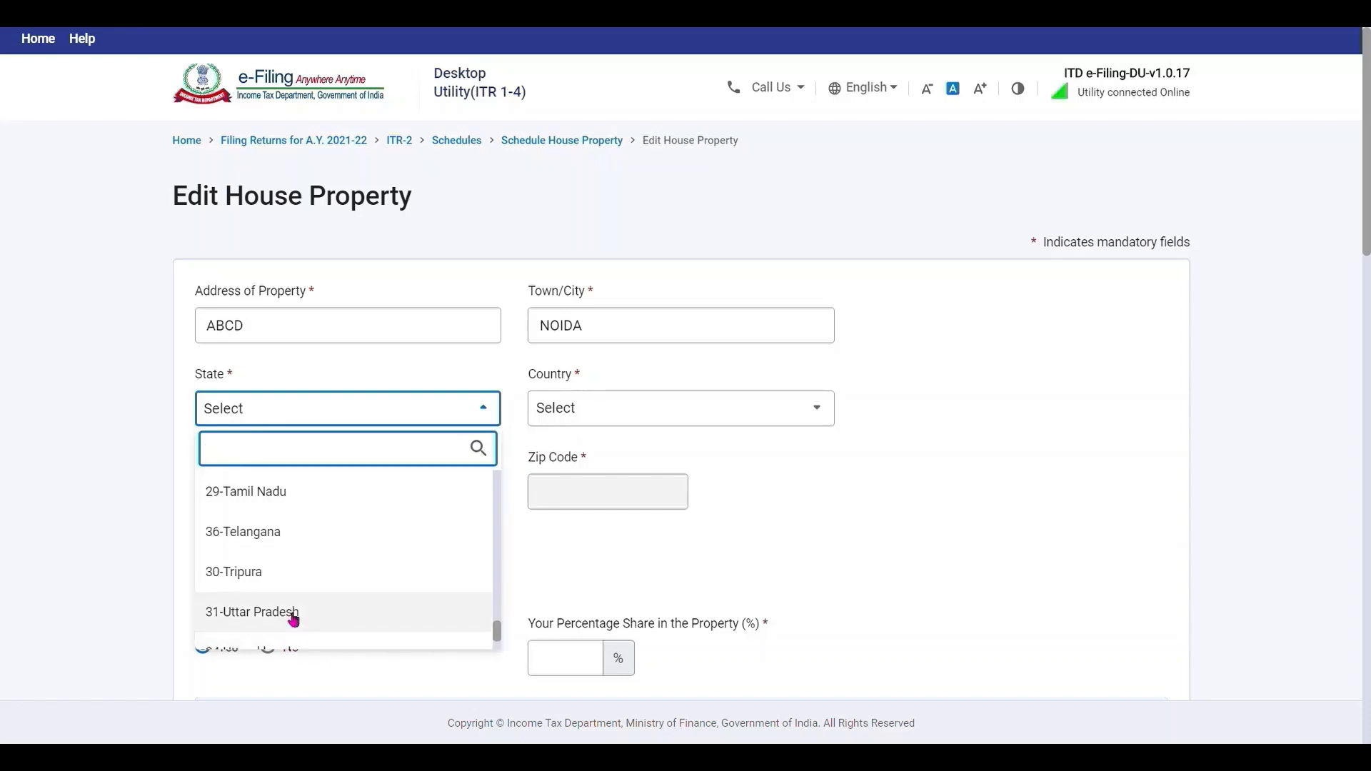
{"action": "left_click", "coordinate": [291, 612]}
{"action": "left_click", "coordinate": [267, 495]}
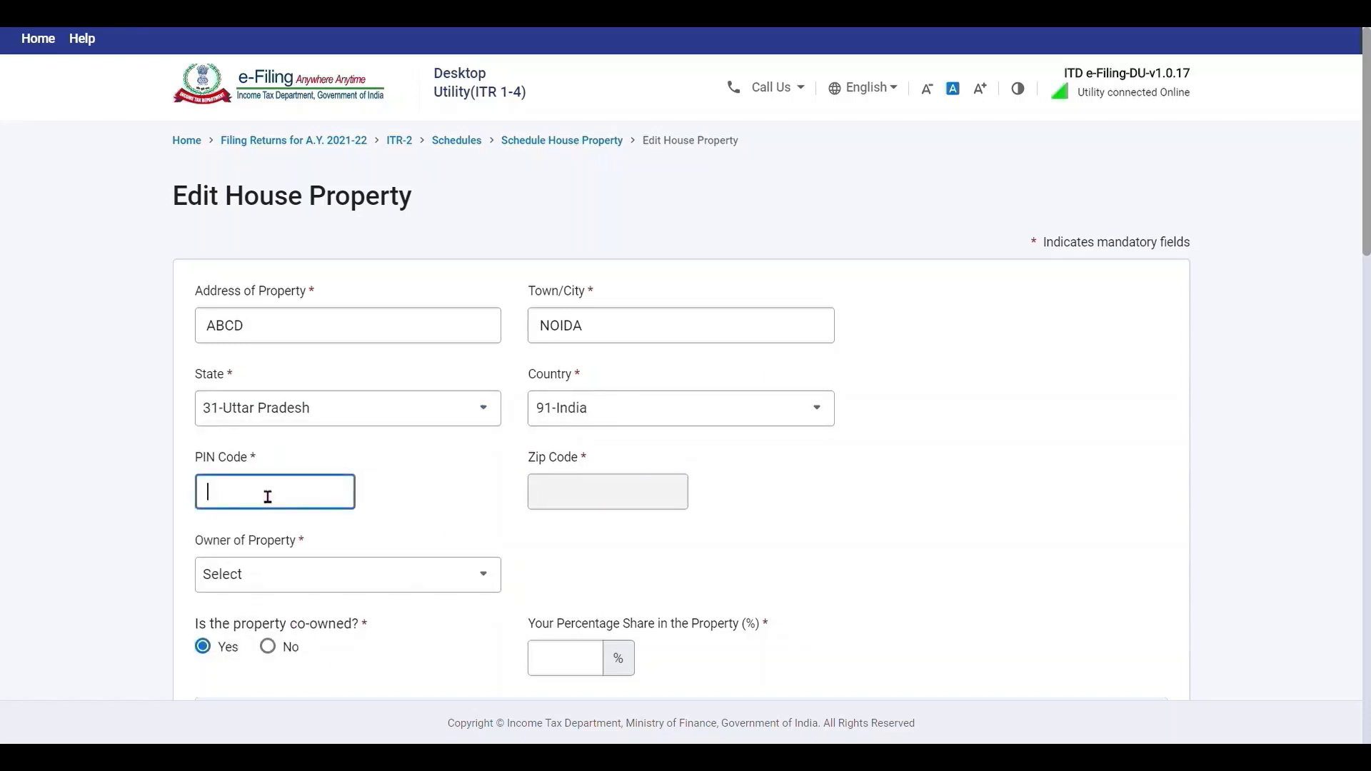
{"action": "left_click", "coordinate": [445, 582]}
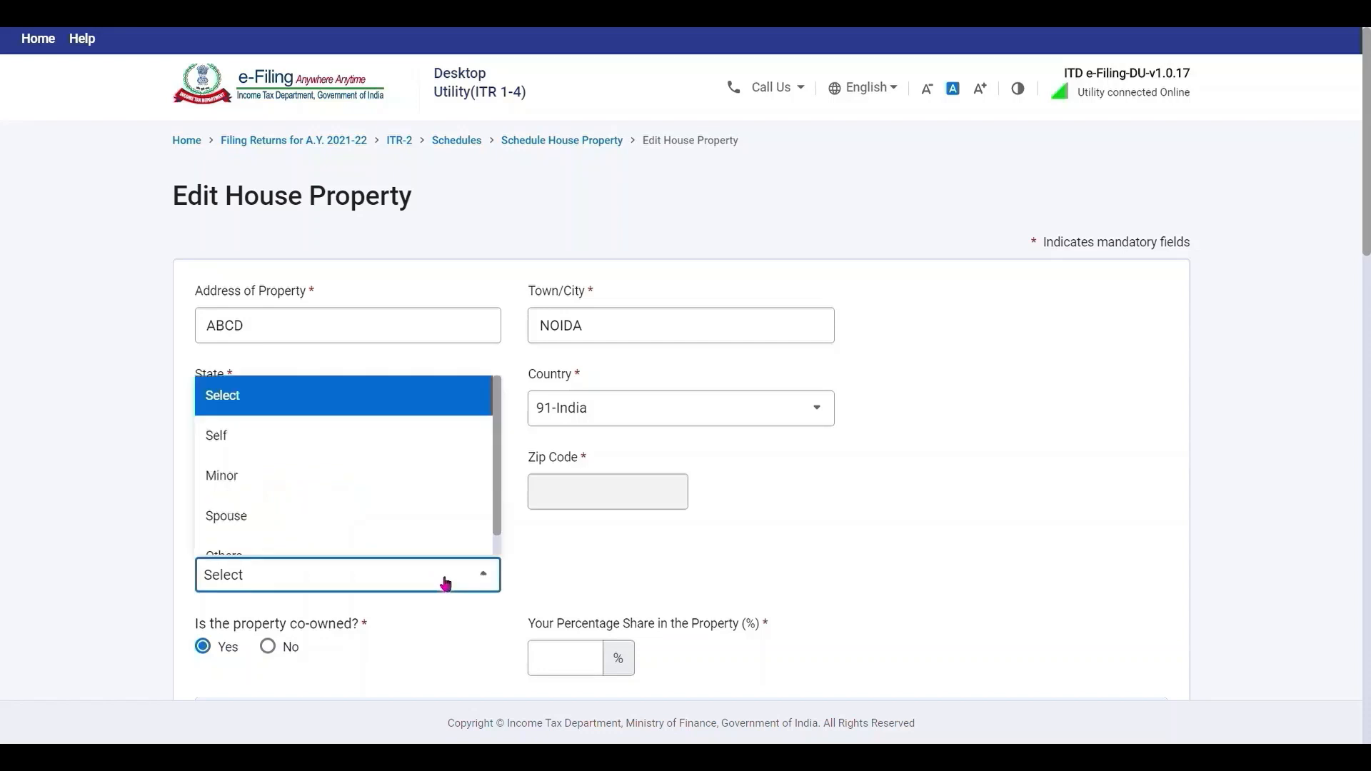
{"action": "left_click", "coordinate": [352, 444]}
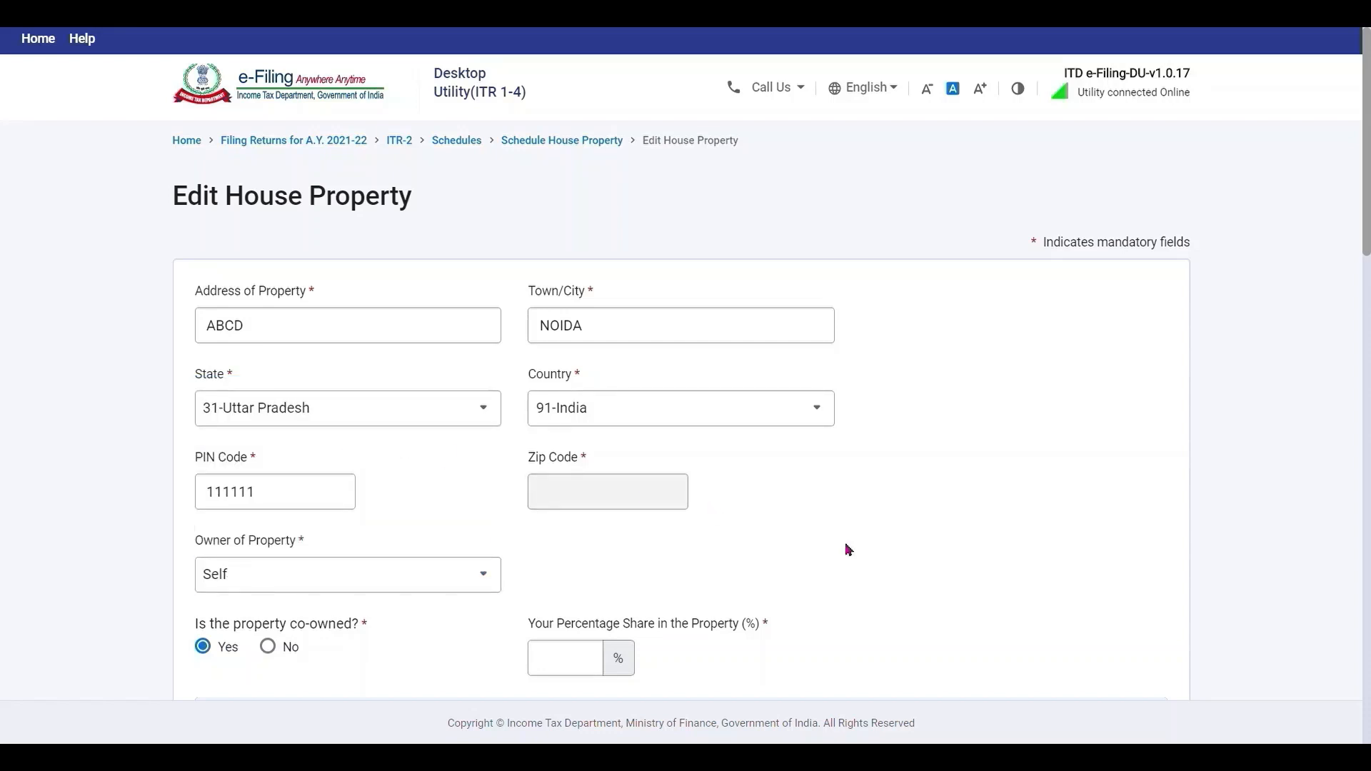
Enter your share, then add and save a co-owner's name, PAN and 50% share.
{"action": "scroll", "coordinate": [849, 549], "scroll_direction": "down", "scroll_amount": 3}
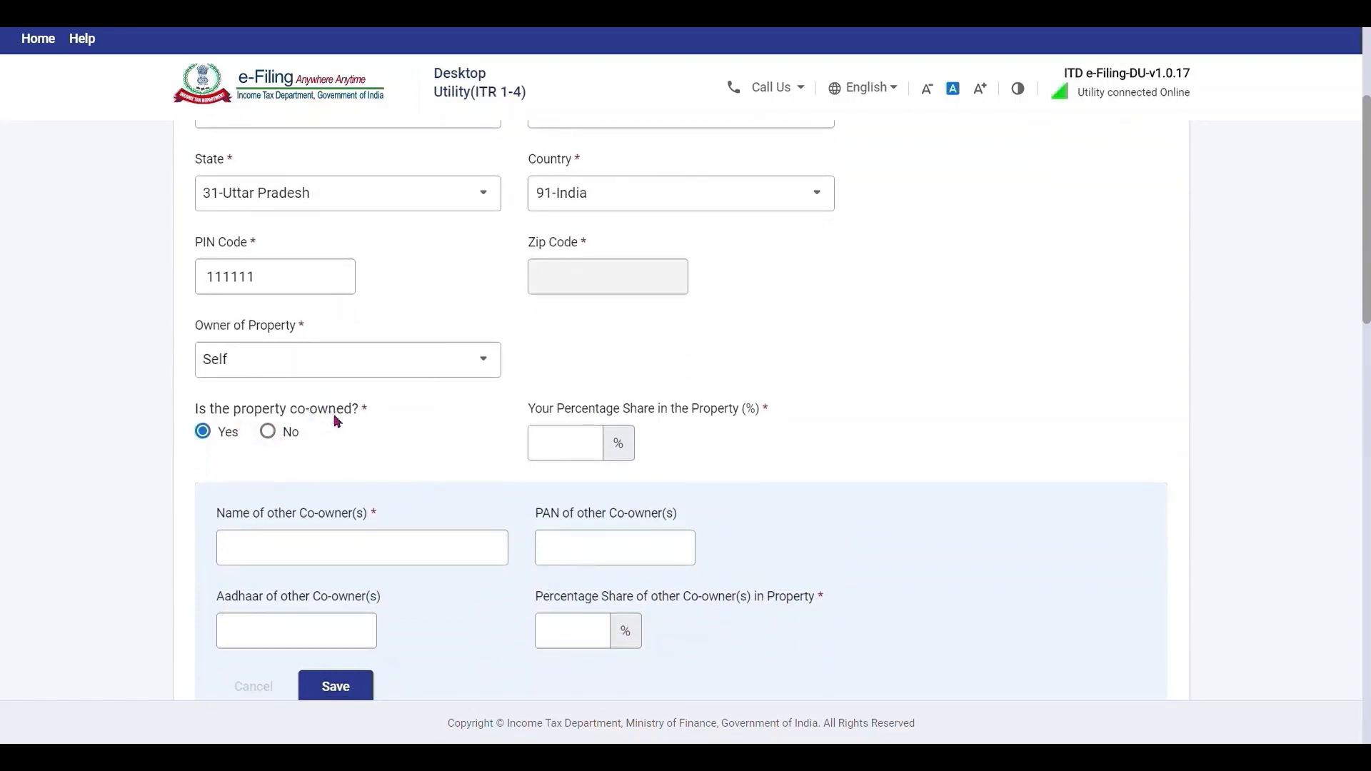
{"action": "left_click", "coordinate": [597, 441]}
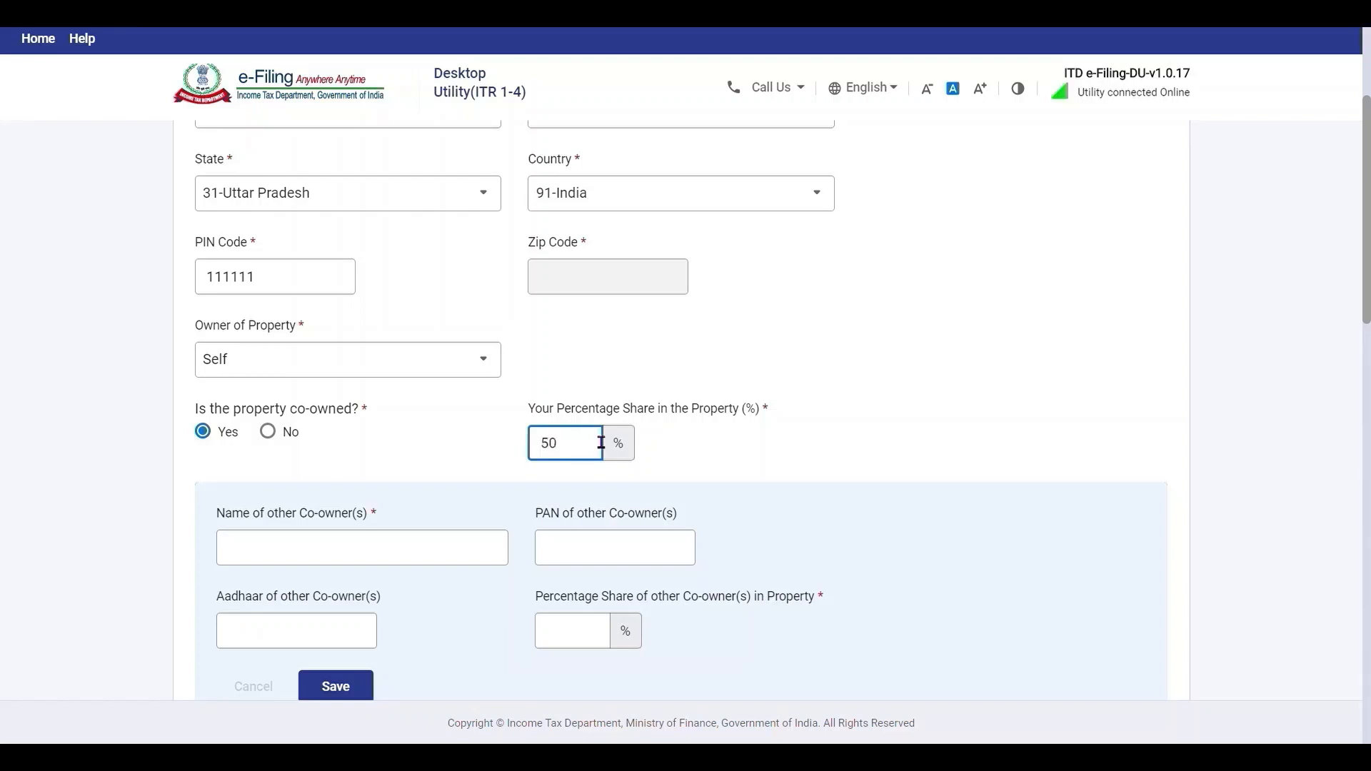
{"action": "left_click", "coordinate": [428, 560]}
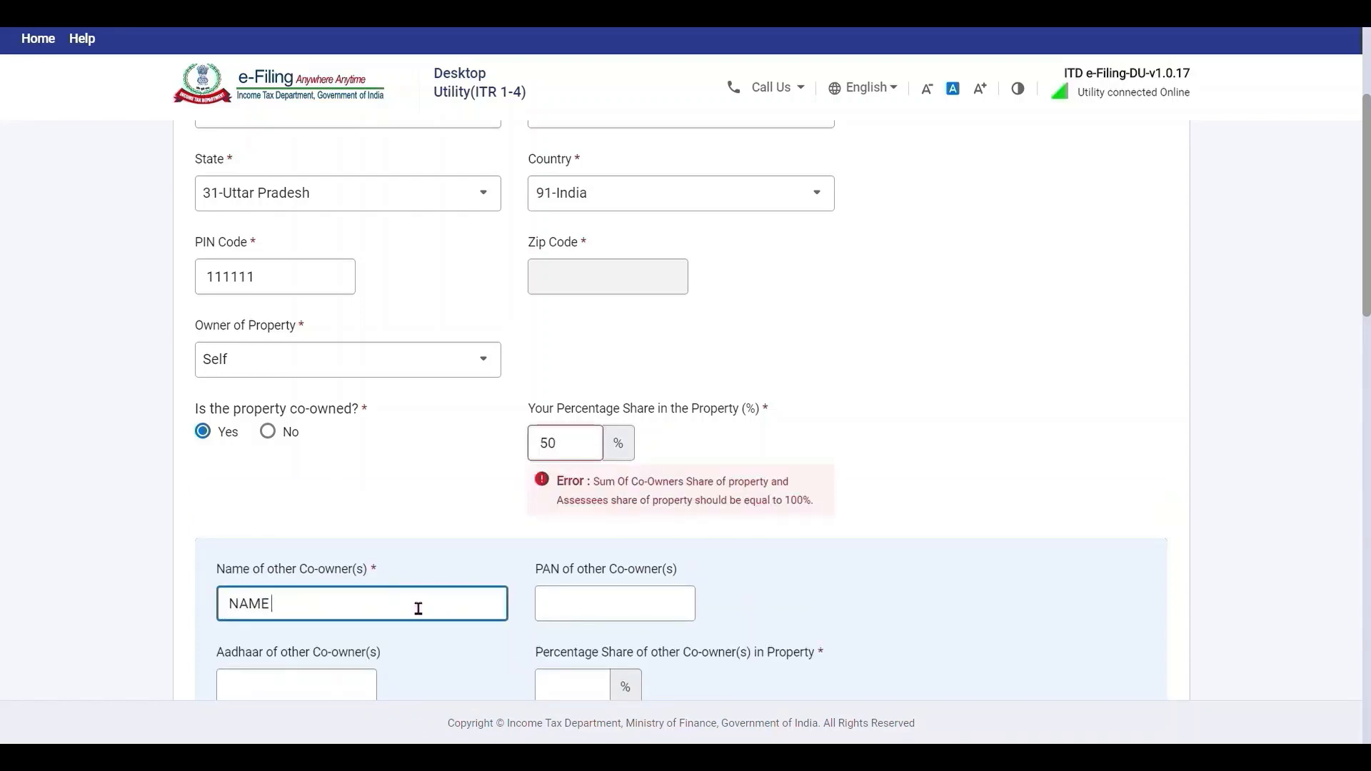
{"action": "key", "text": "Tab"}
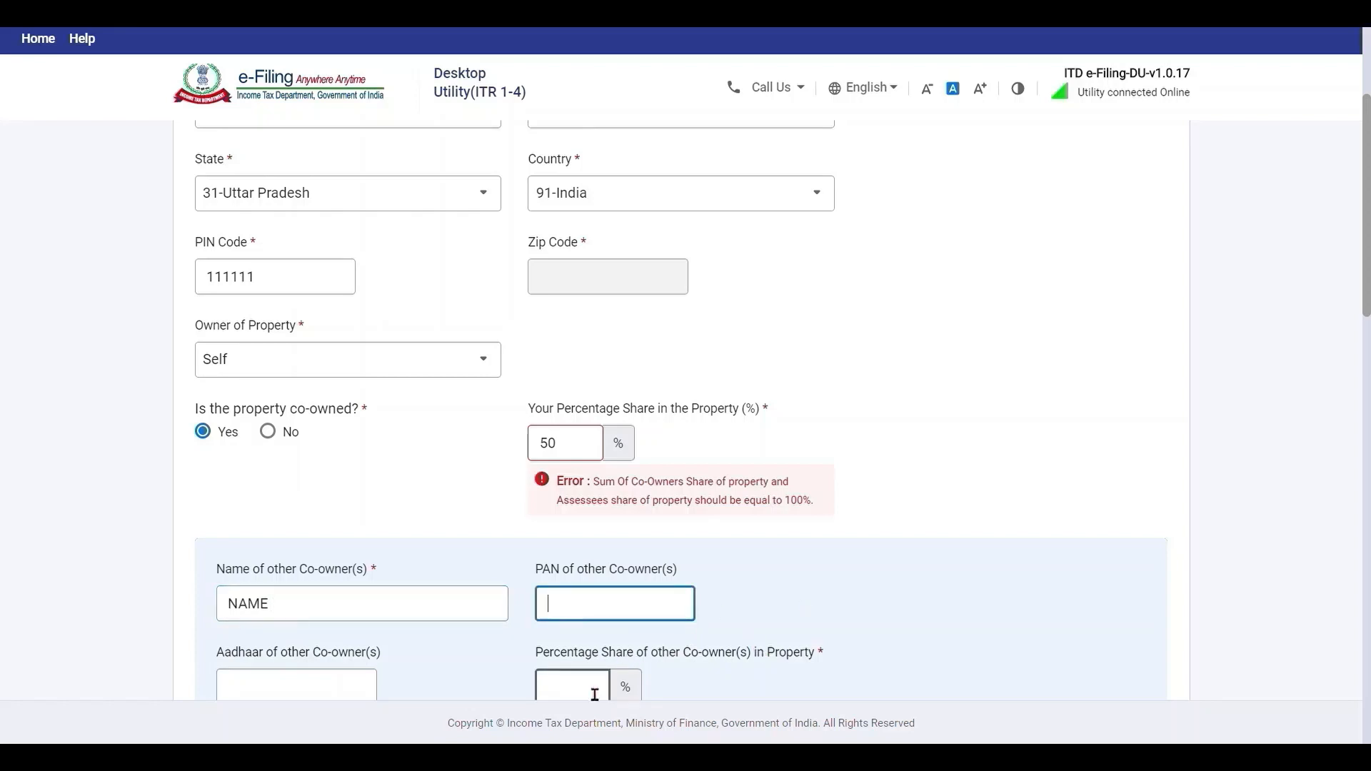
{"action": "left_click", "coordinate": [595, 694]}
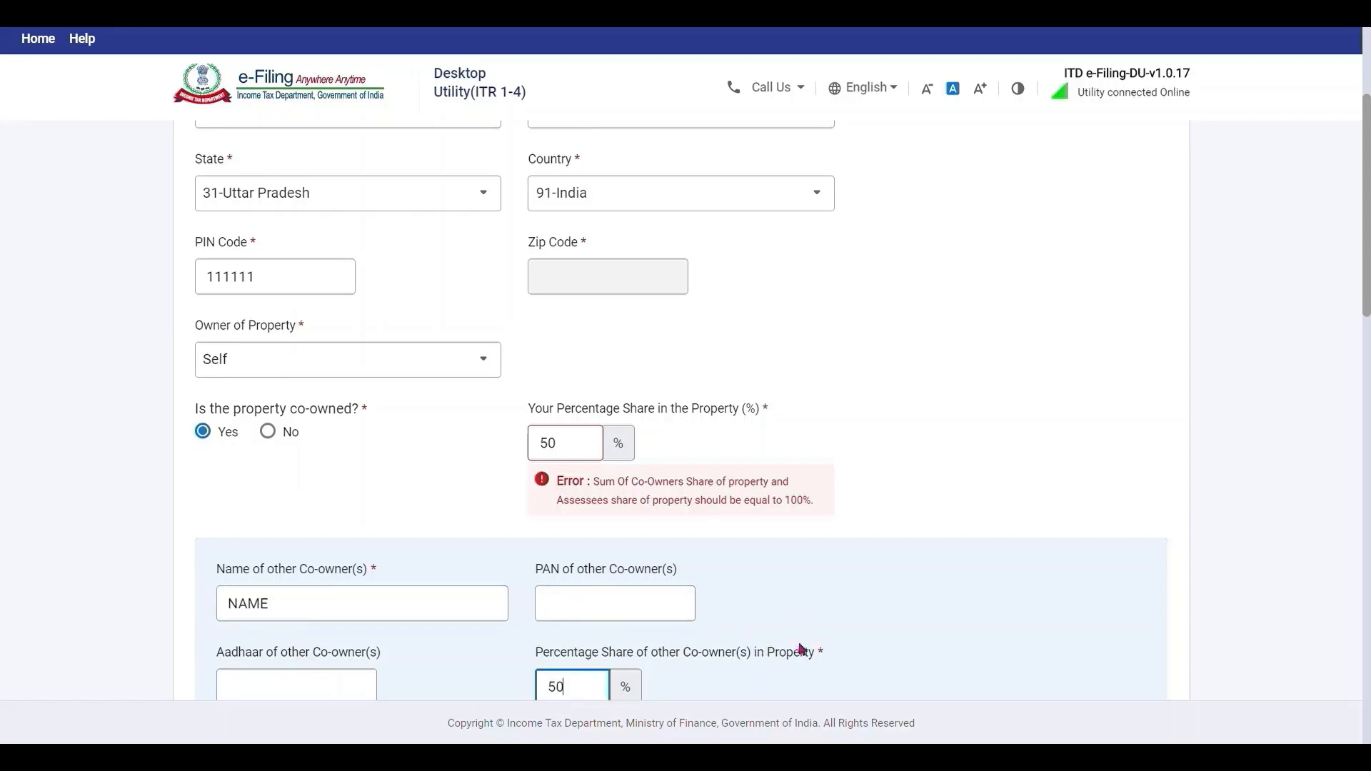
{"action": "left_click", "coordinate": [989, 564]}
{"action": "scroll", "coordinate": [988, 563], "scroll_direction": "down", "scroll_amount": 3}
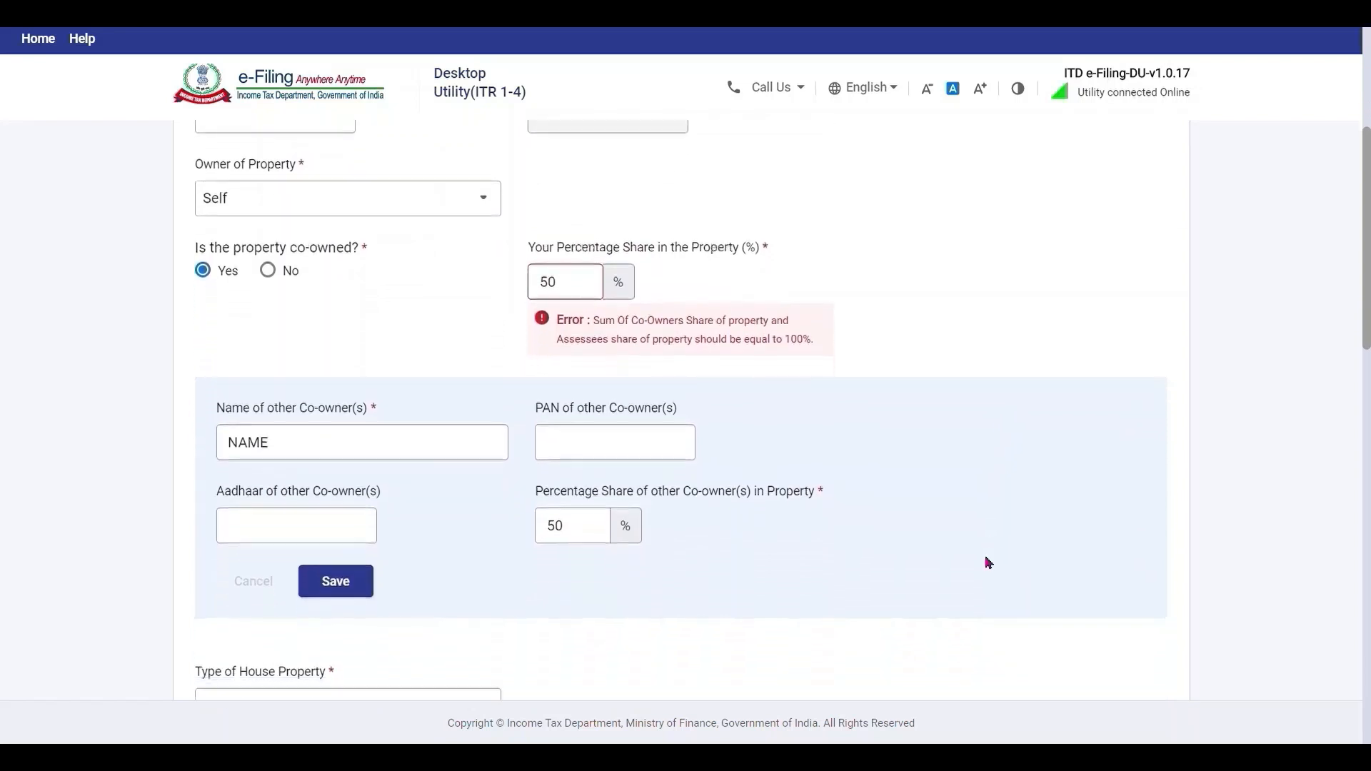
{"action": "left_click", "coordinate": [351, 578]}
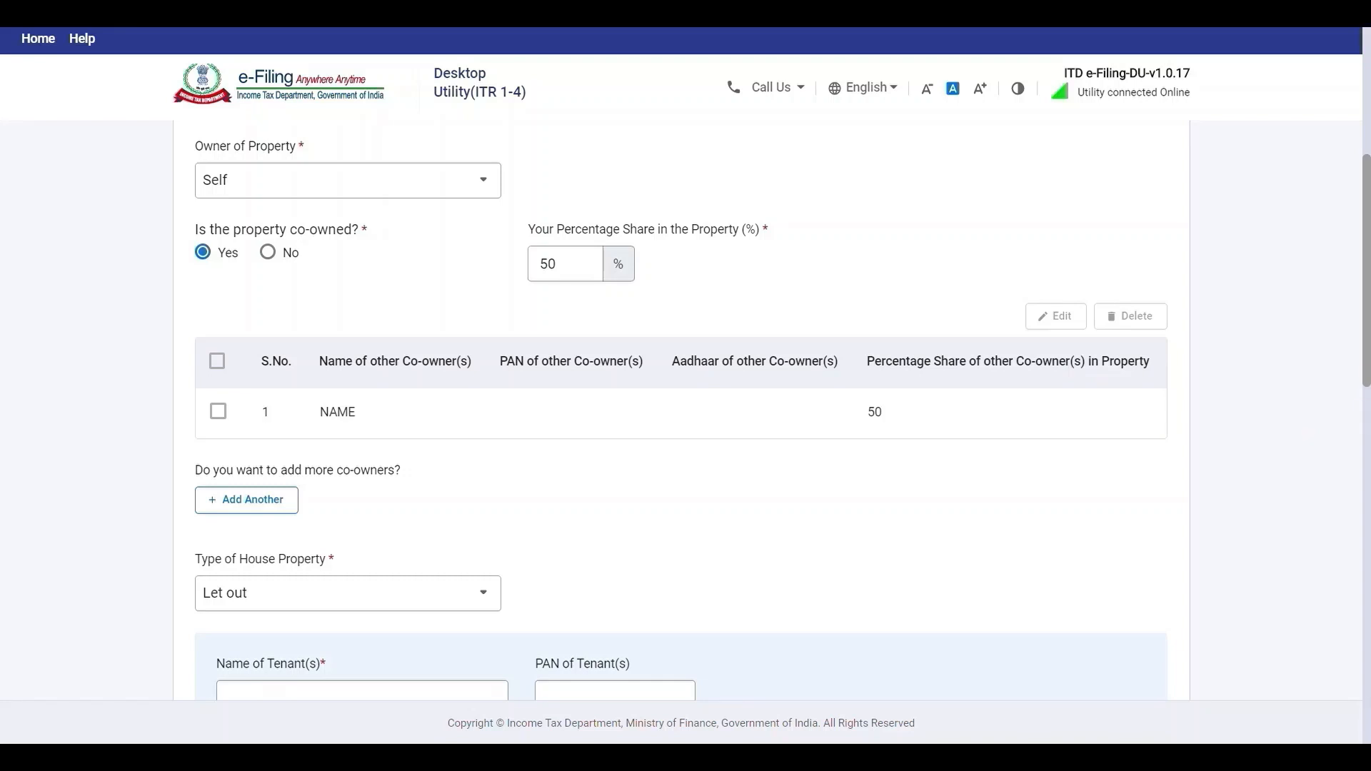
Add the tenant's name and save the tenant entry.
{"action": "scroll", "coordinate": [774, 358], "scroll_direction": "down", "scroll_amount": 4}
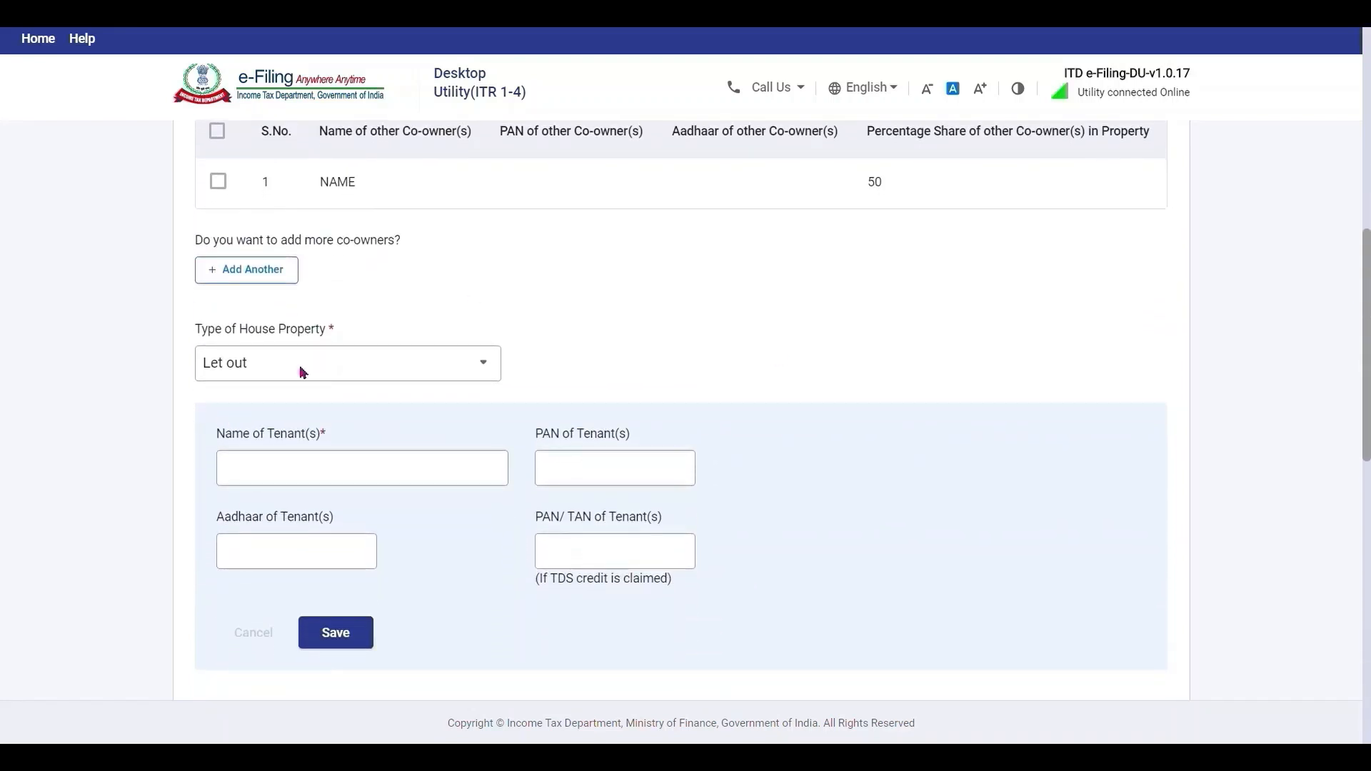
{"action": "left_click", "coordinate": [352, 480]}
{"action": "type", "text": "NA"}
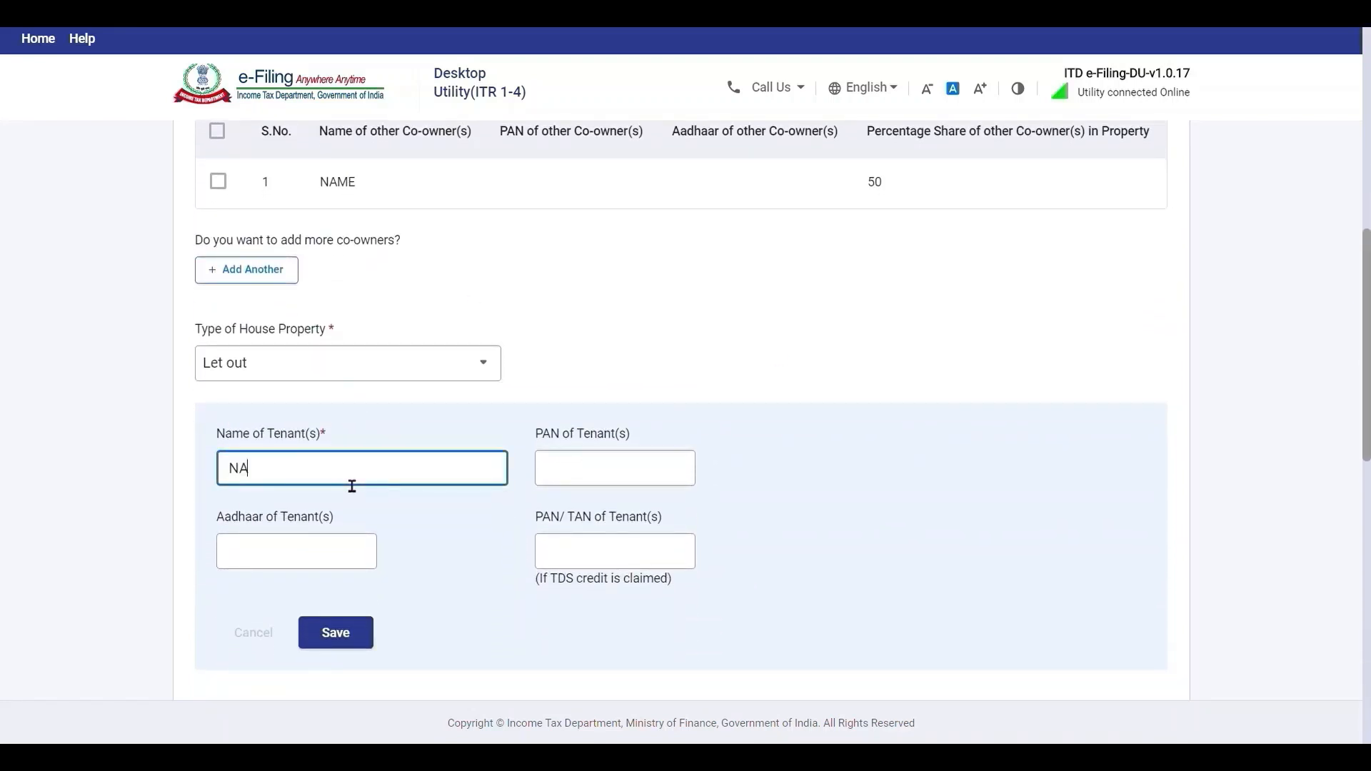
{"action": "type", "text": "ME OF TENANT"}
{"action": "left_click", "coordinate": [611, 485]}
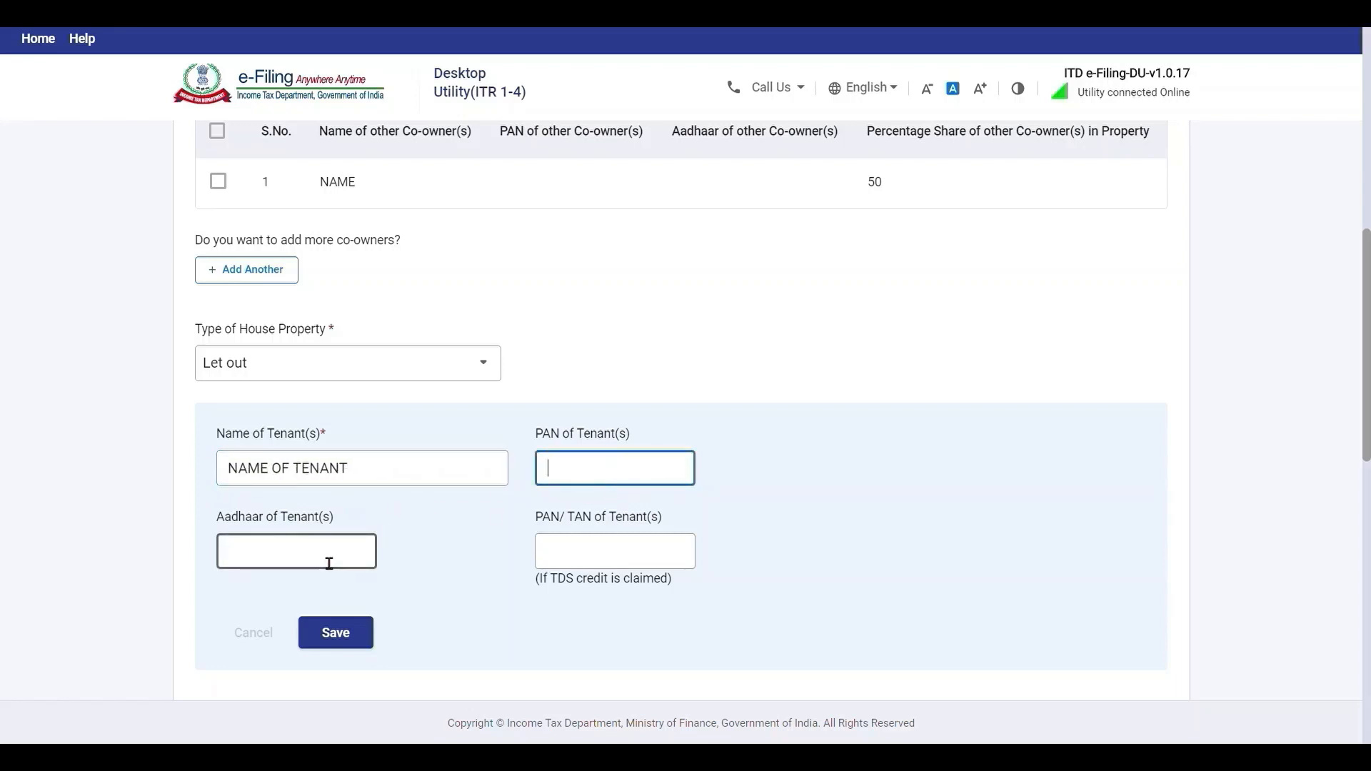
{"action": "left_click", "coordinate": [351, 633]}
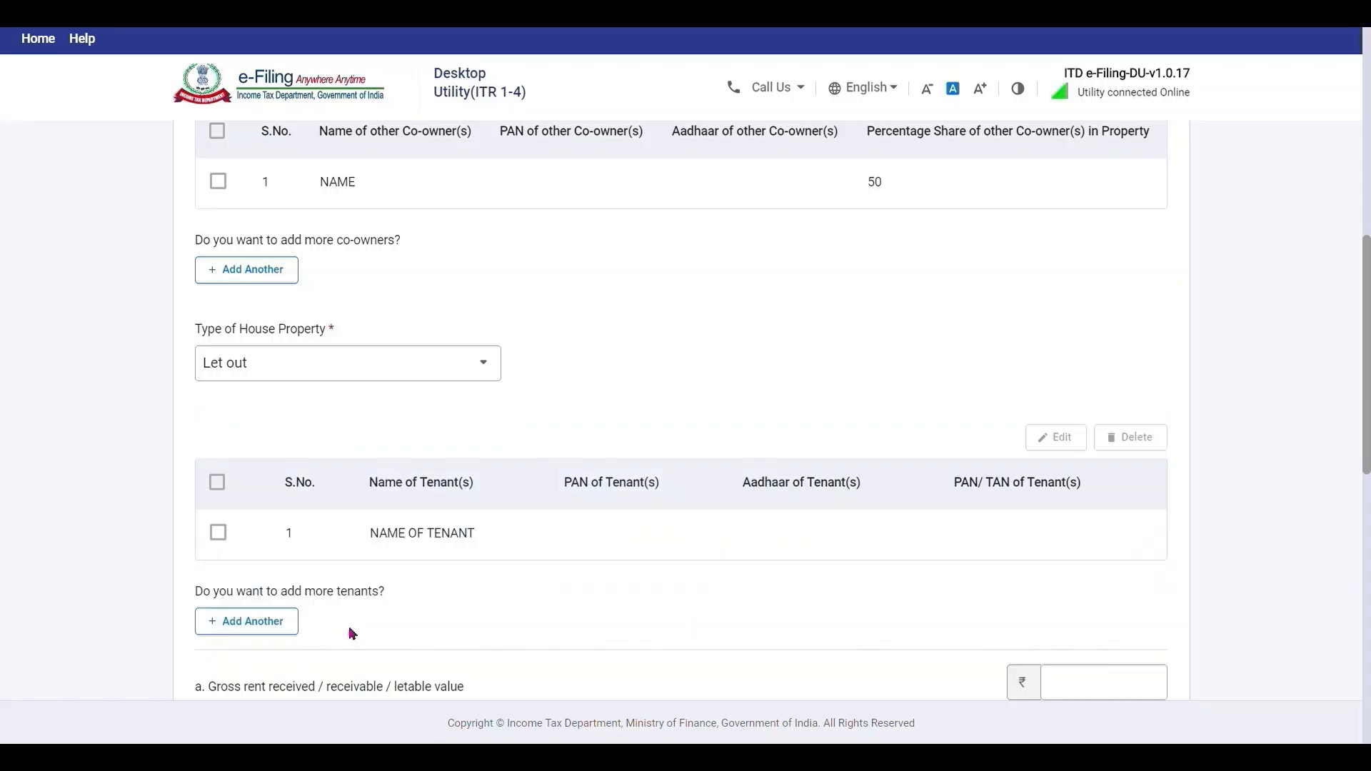
Enter ₹2,40,000 gross rent with zero unrealised rent and local taxes, saving ₹84,000 income.
{"action": "scroll", "coordinate": [1255, 523], "scroll_direction": "down", "scroll_amount": 3}
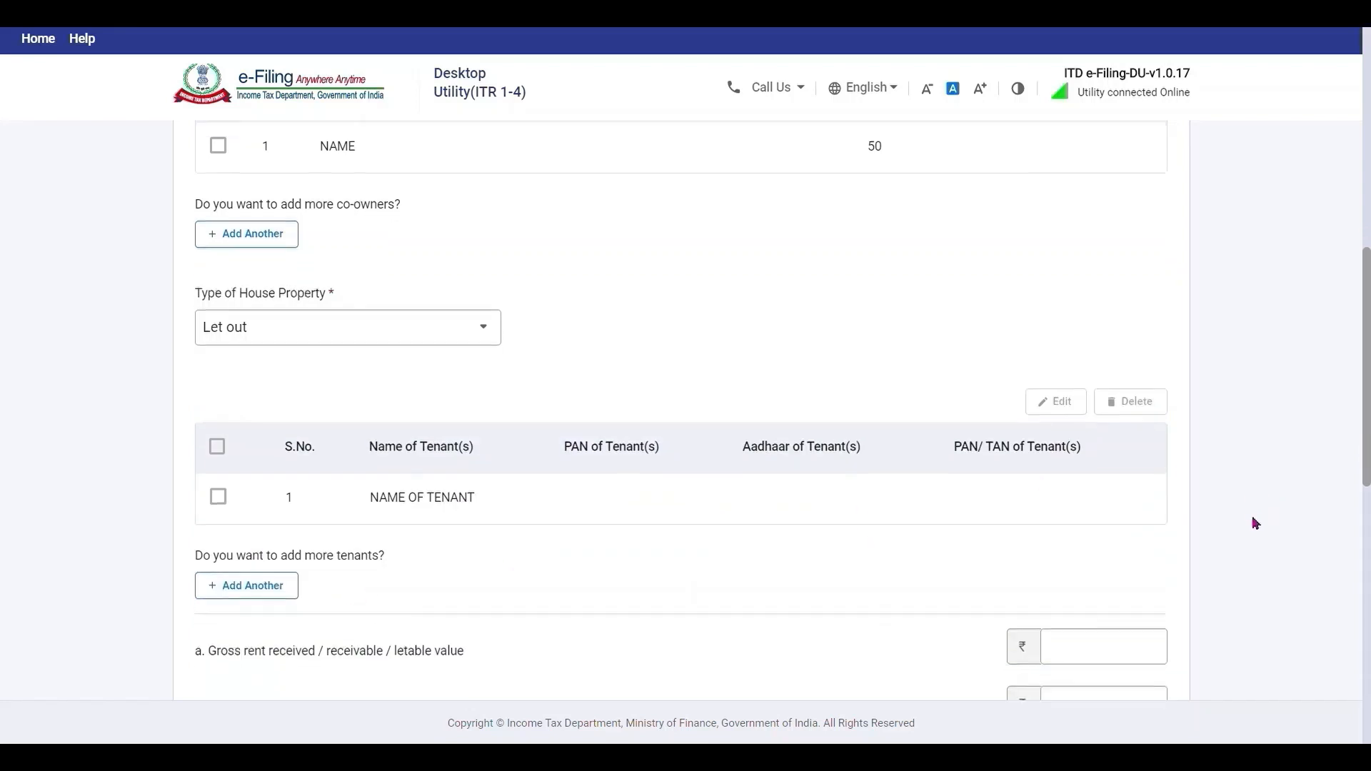
{"action": "left_click", "coordinate": [1143, 484]}
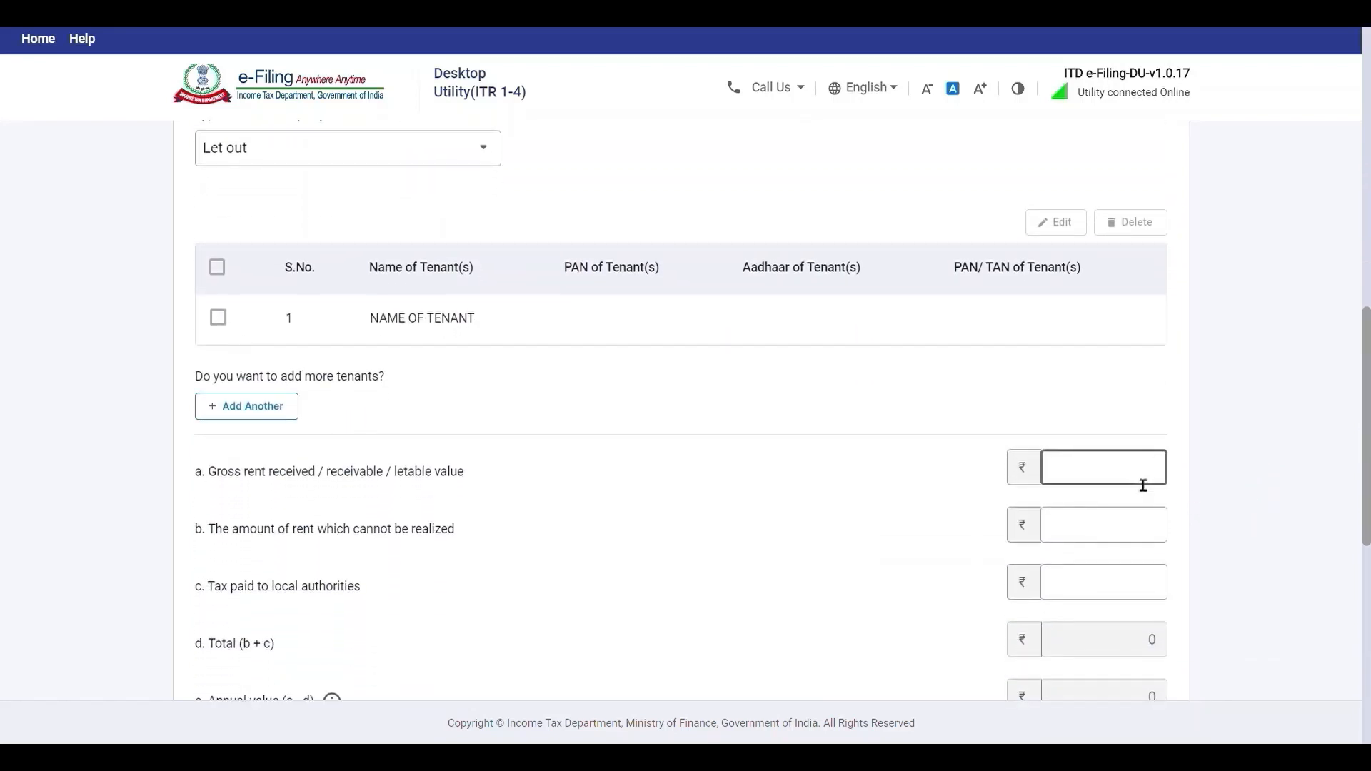
{"action": "type", "text": "240000"}
{"action": "left_click", "coordinate": [1111, 535]}
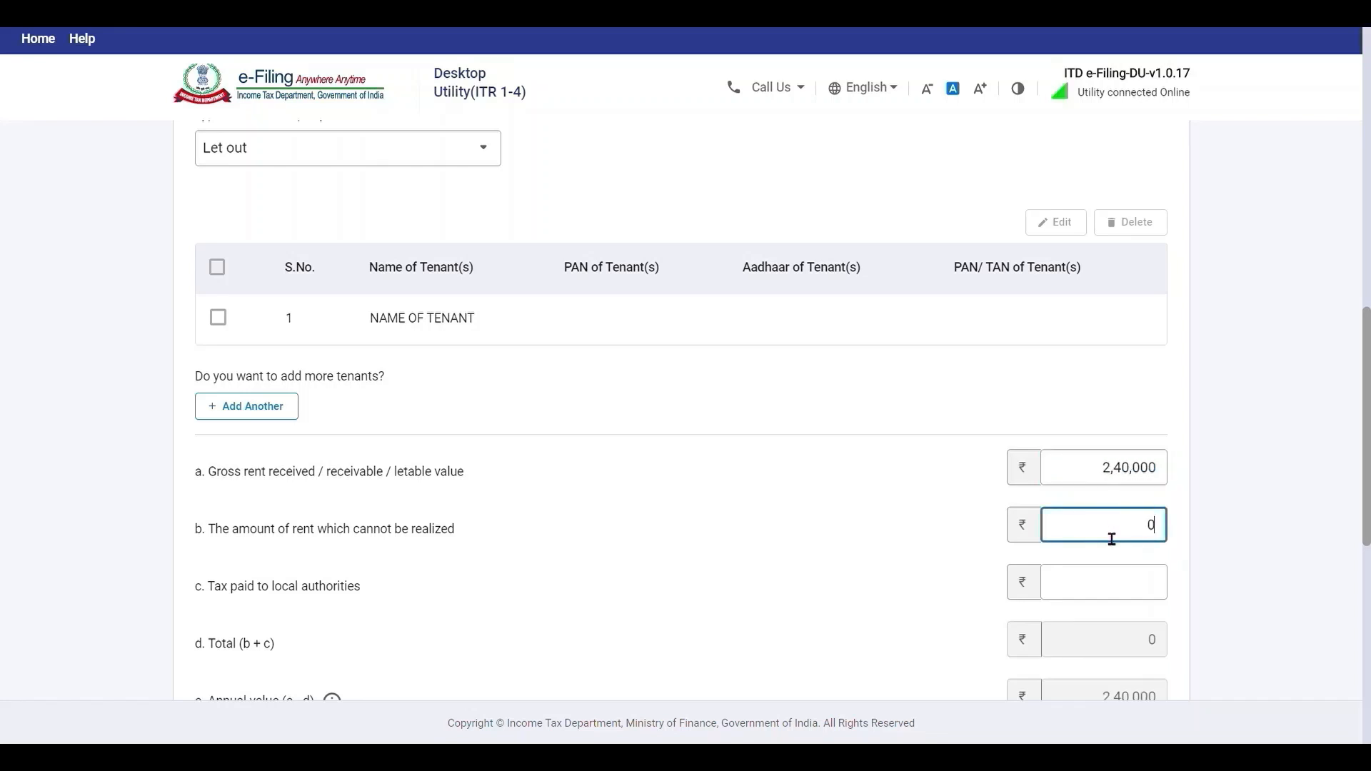
{"action": "left_click", "coordinate": [1127, 585]}
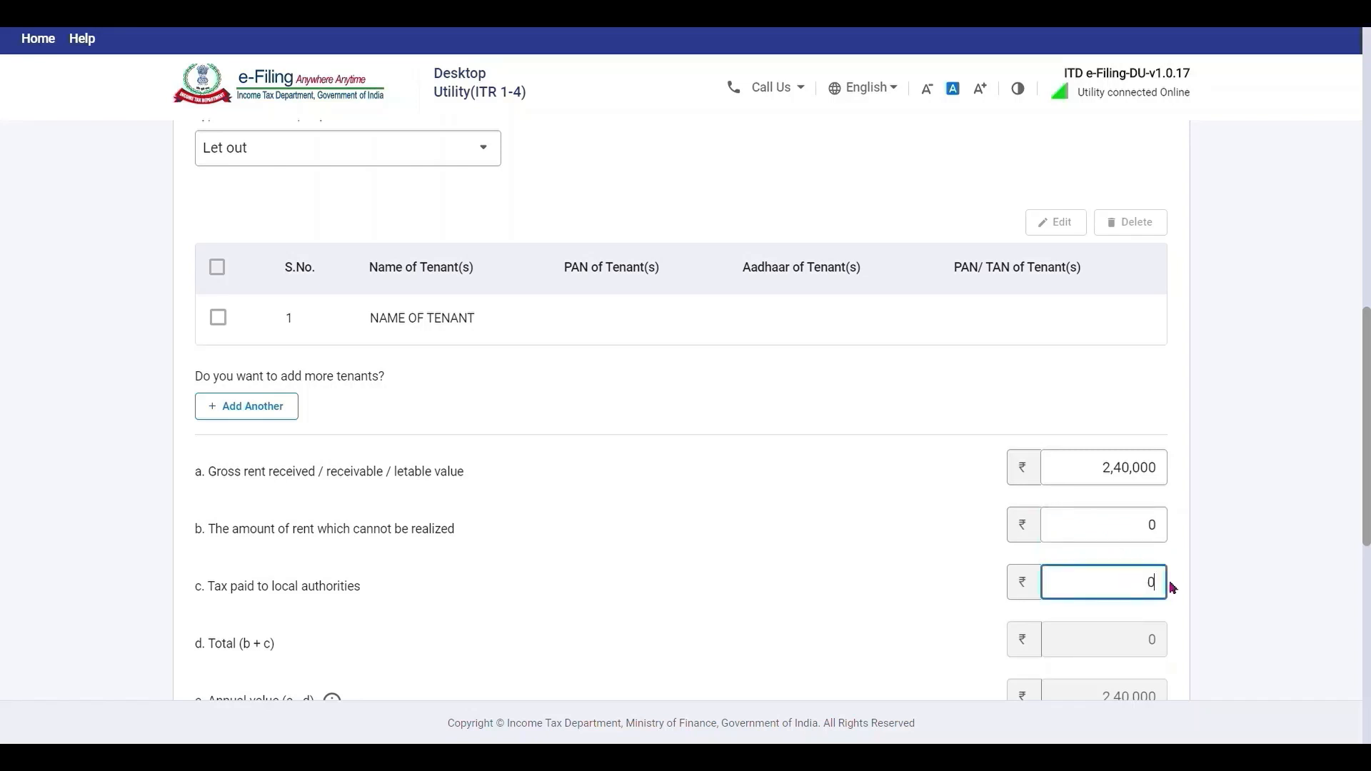
{"action": "scroll", "coordinate": [1257, 541], "scroll_direction": "down", "scroll_amount": 6}
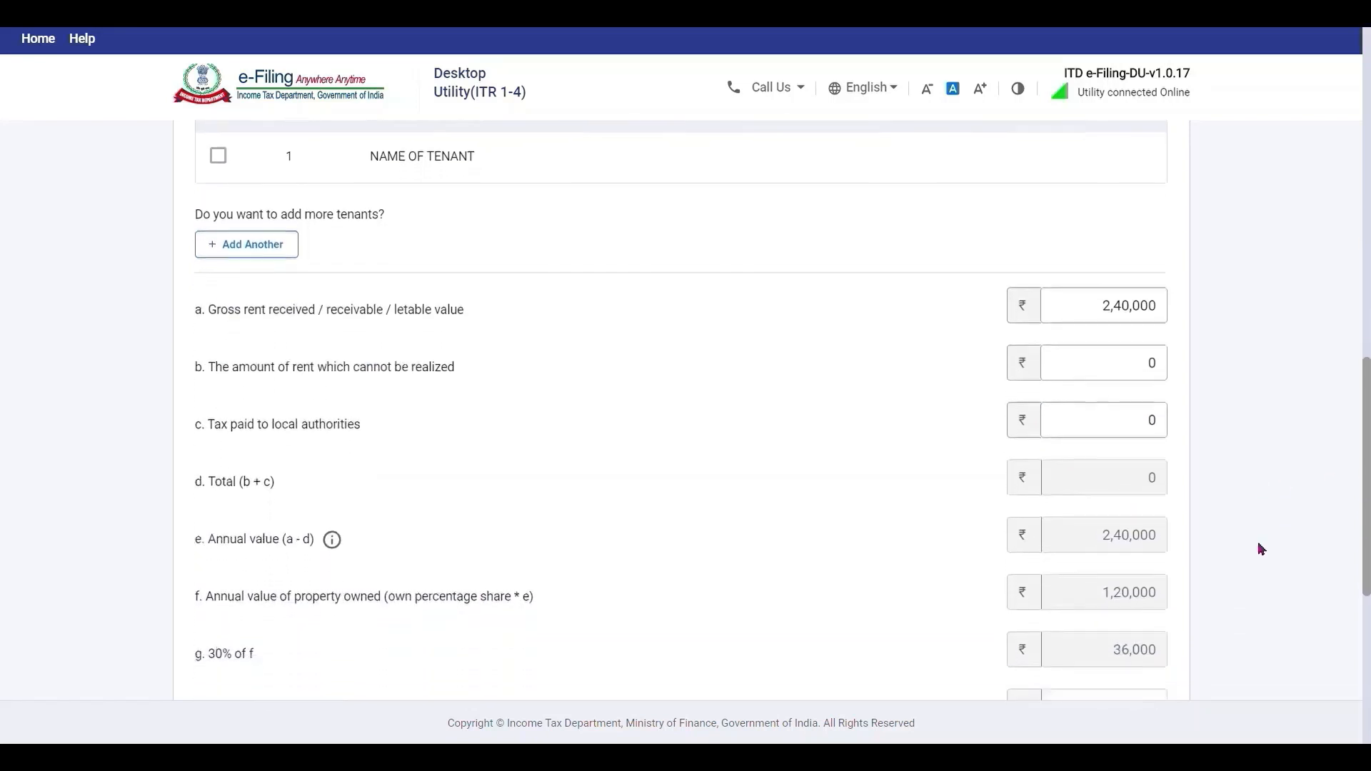
{"action": "scroll", "coordinate": [1259, 547], "scroll_direction": "down", "scroll_amount": 2}
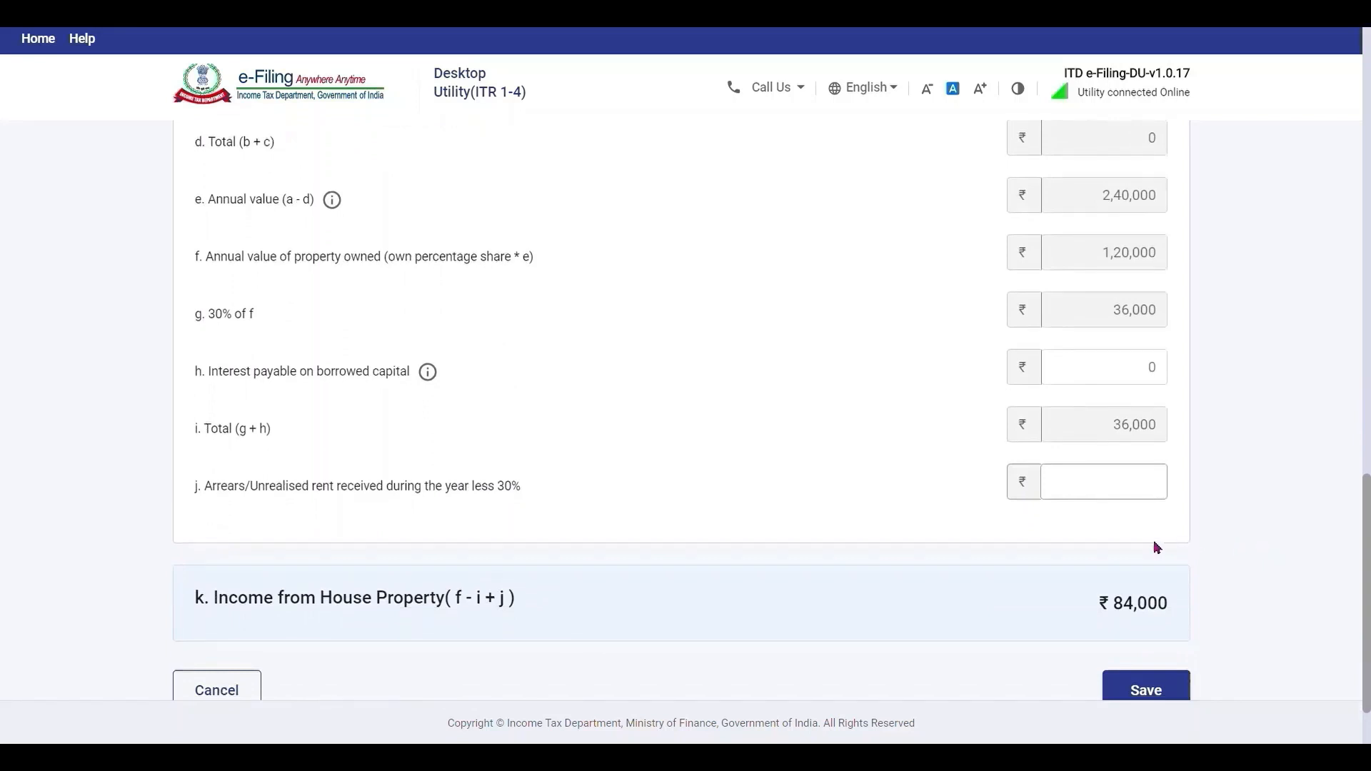
{"action": "left_click", "coordinate": [1143, 500]}
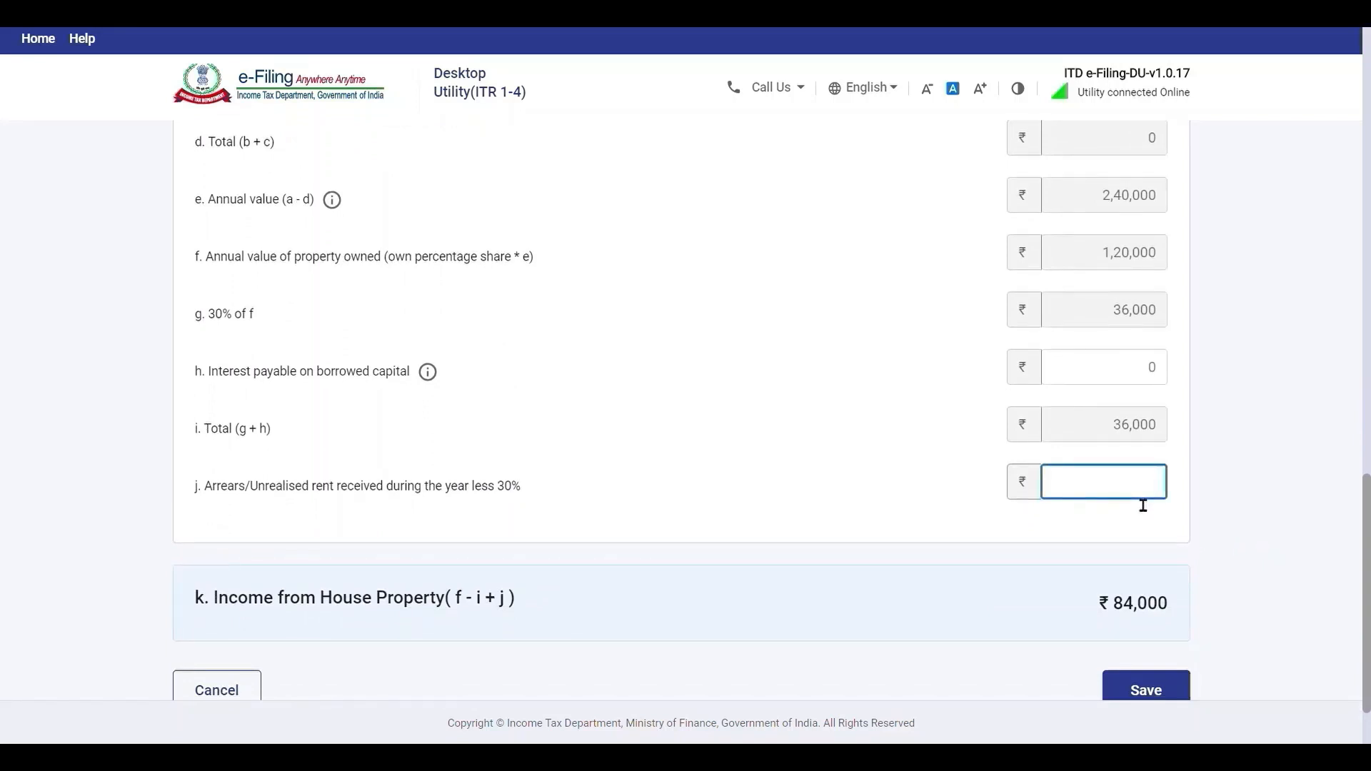
{"action": "left_click", "coordinate": [1168, 696]}
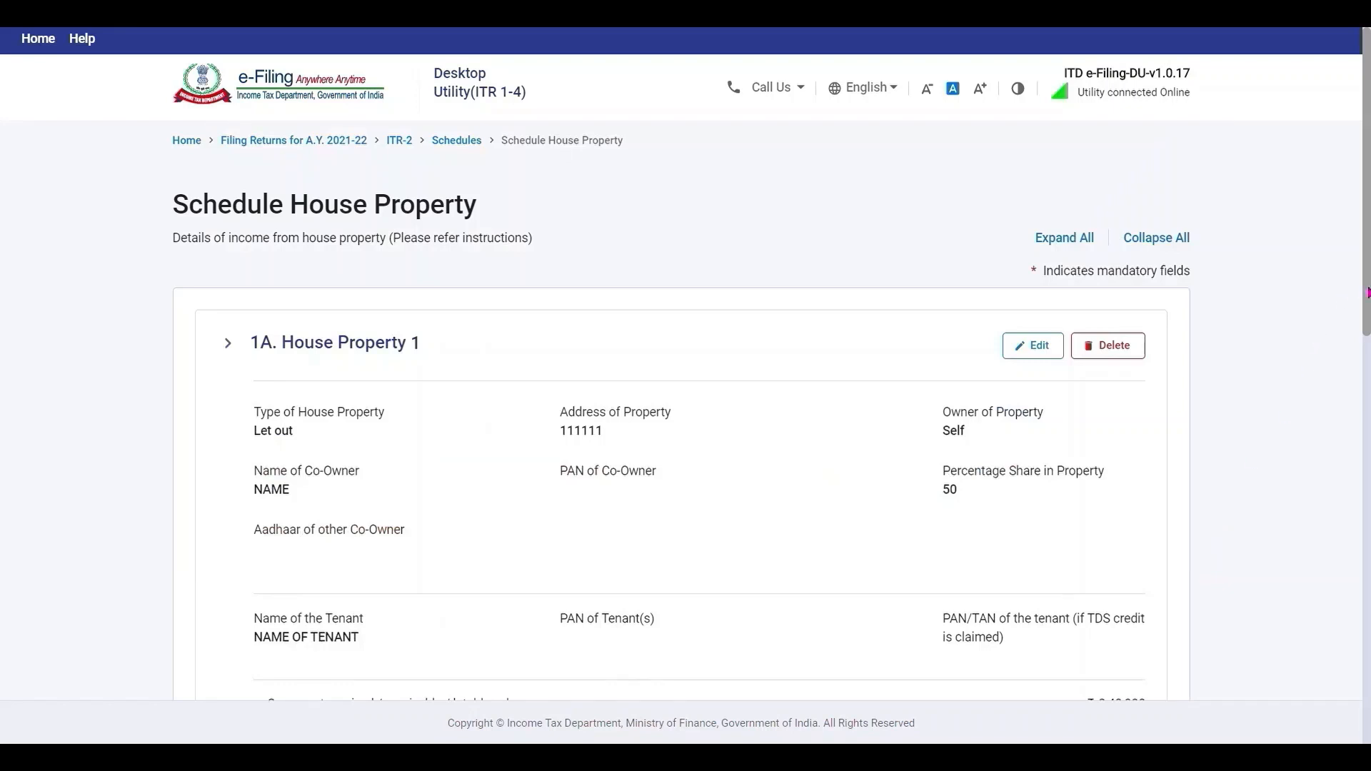
{"action": "left_click_drag", "start_coordinate": [1368, 293], "coordinate": [1368, 632]}
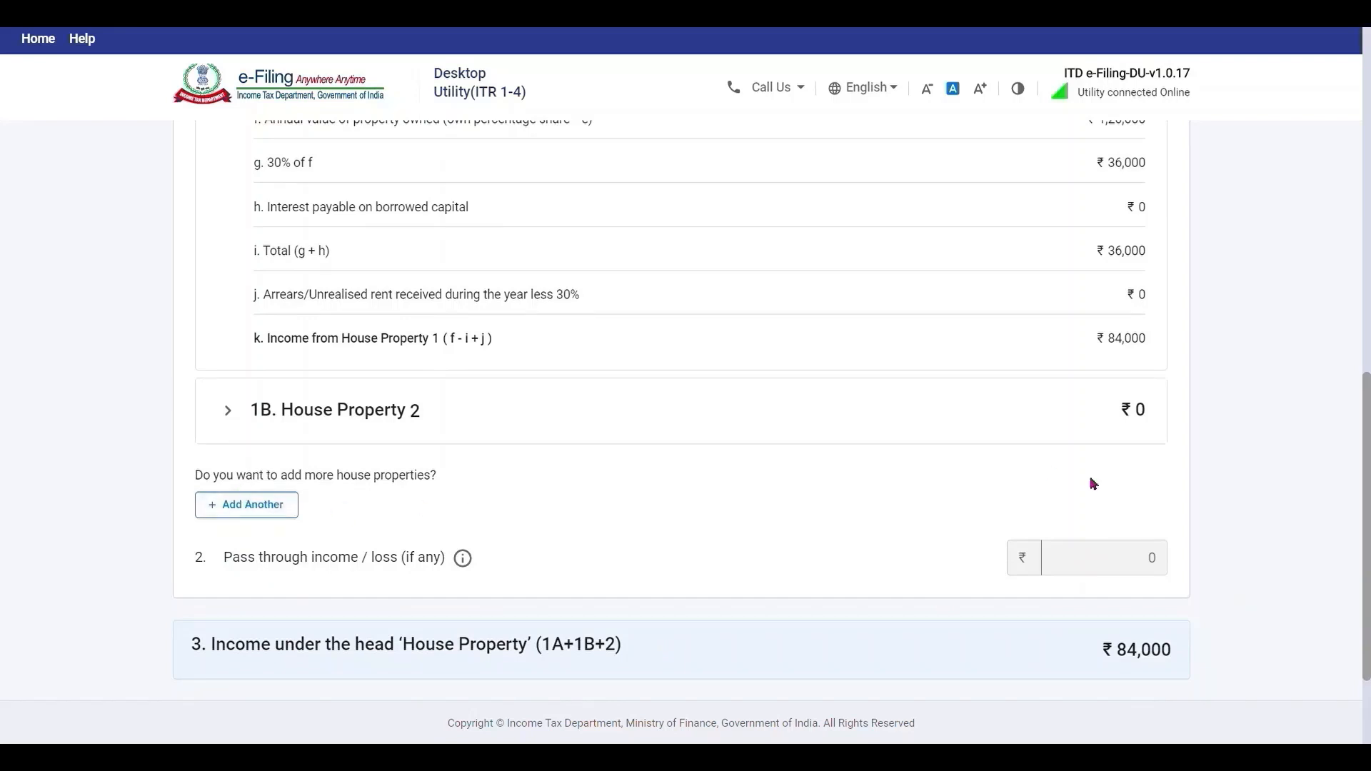
{"action": "left_click_drag", "start_coordinate": [1368, 458], "coordinate": [1368, 521]}
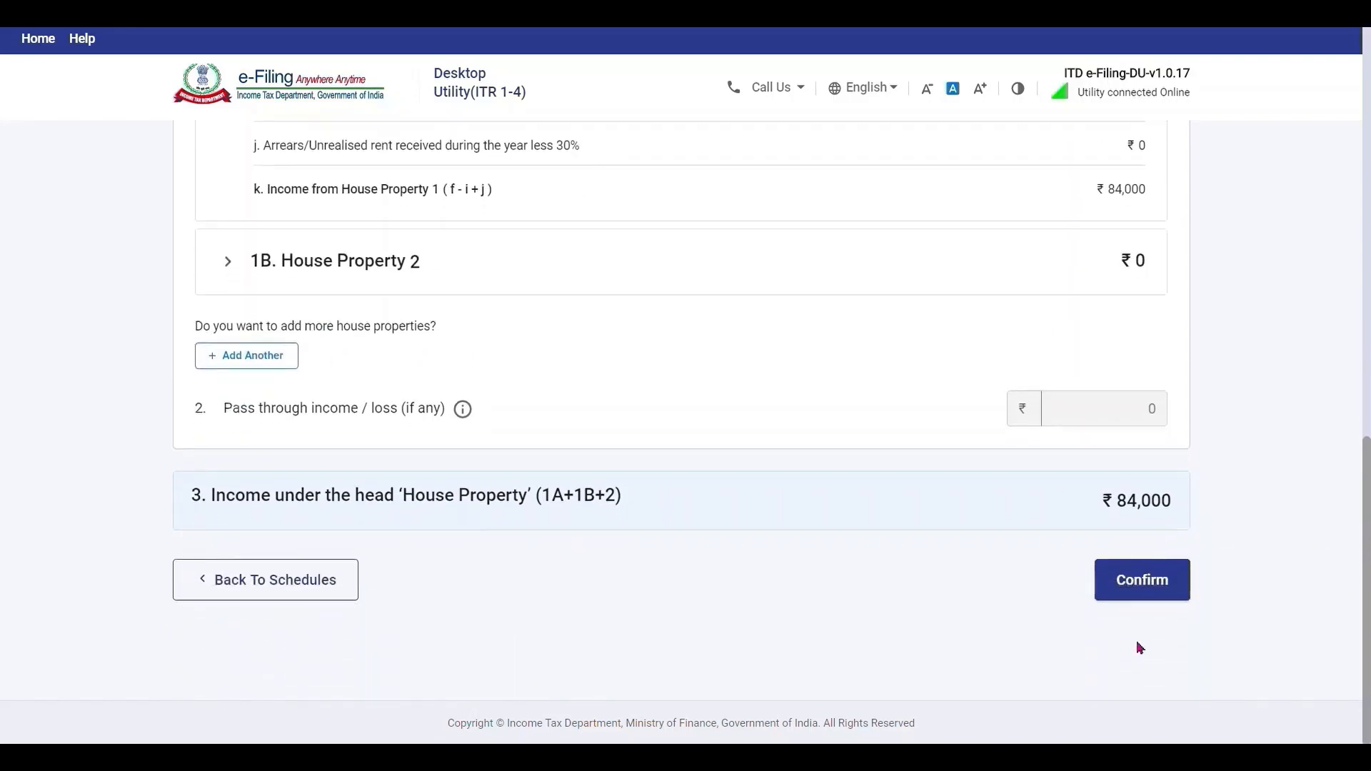
Confirm the house property schedule and add a new Part C, CA and D entry in Schedule VI-A.
{"action": "left_click", "coordinate": [1157, 602]}
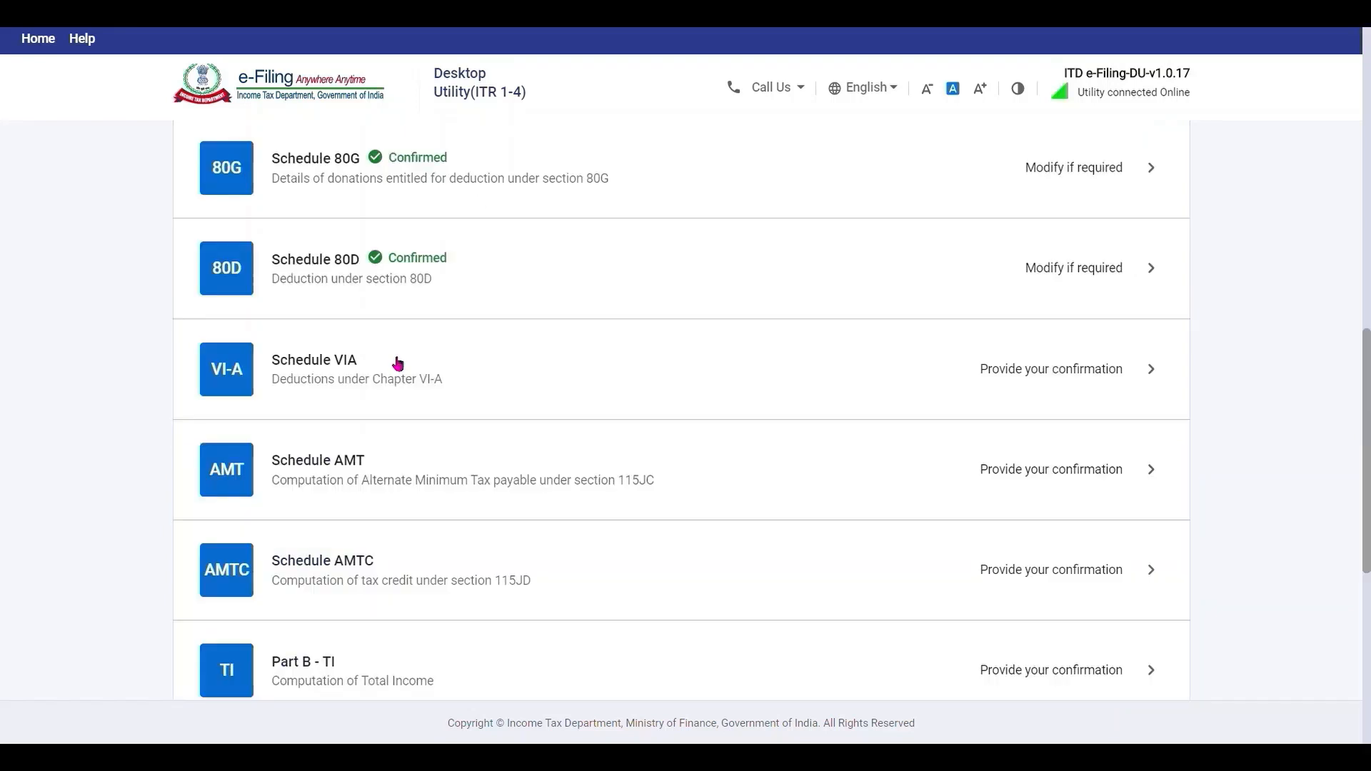
{"action": "left_click", "coordinate": [392, 361]}
{"action": "scroll", "coordinate": [1297, 411], "scroll_direction": "down", "scroll_amount": 8}
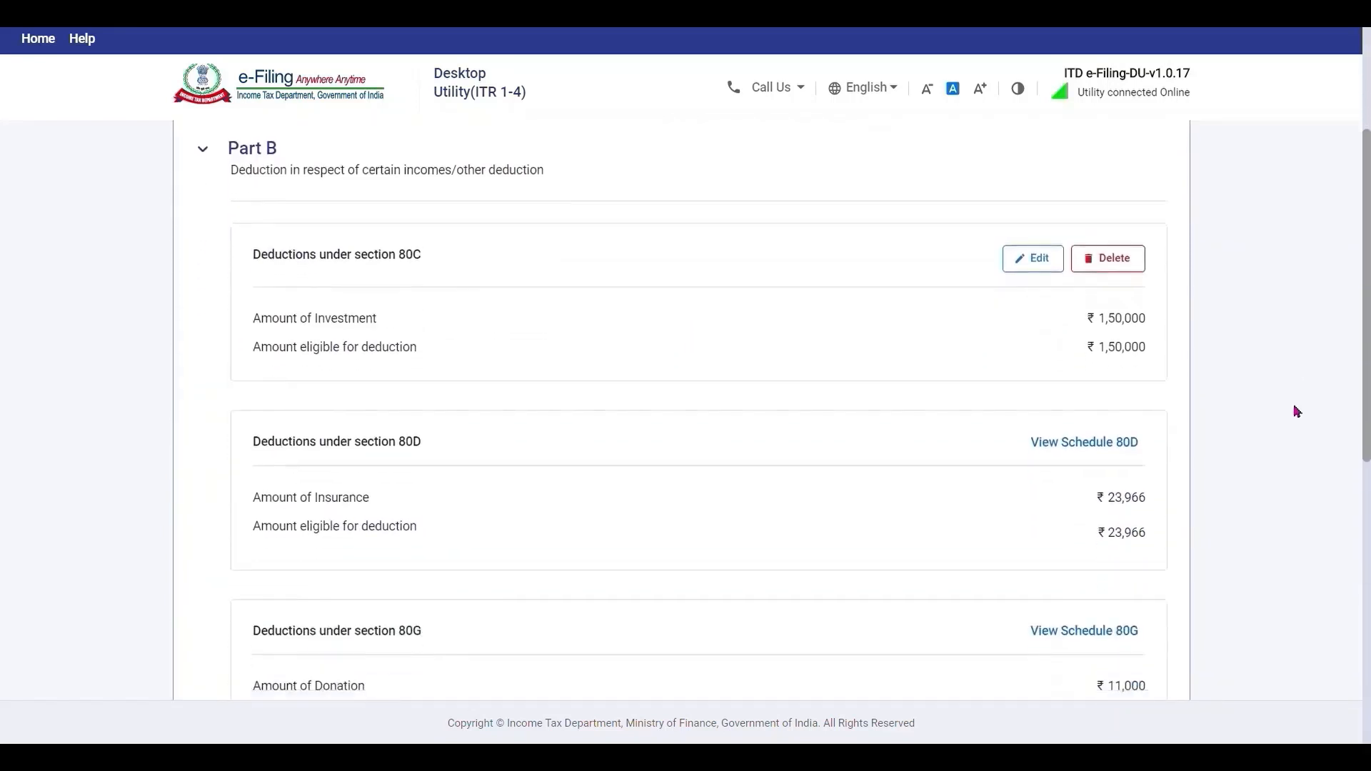
{"action": "scroll", "coordinate": [1297, 411], "scroll_direction": "down", "scroll_amount": 3}
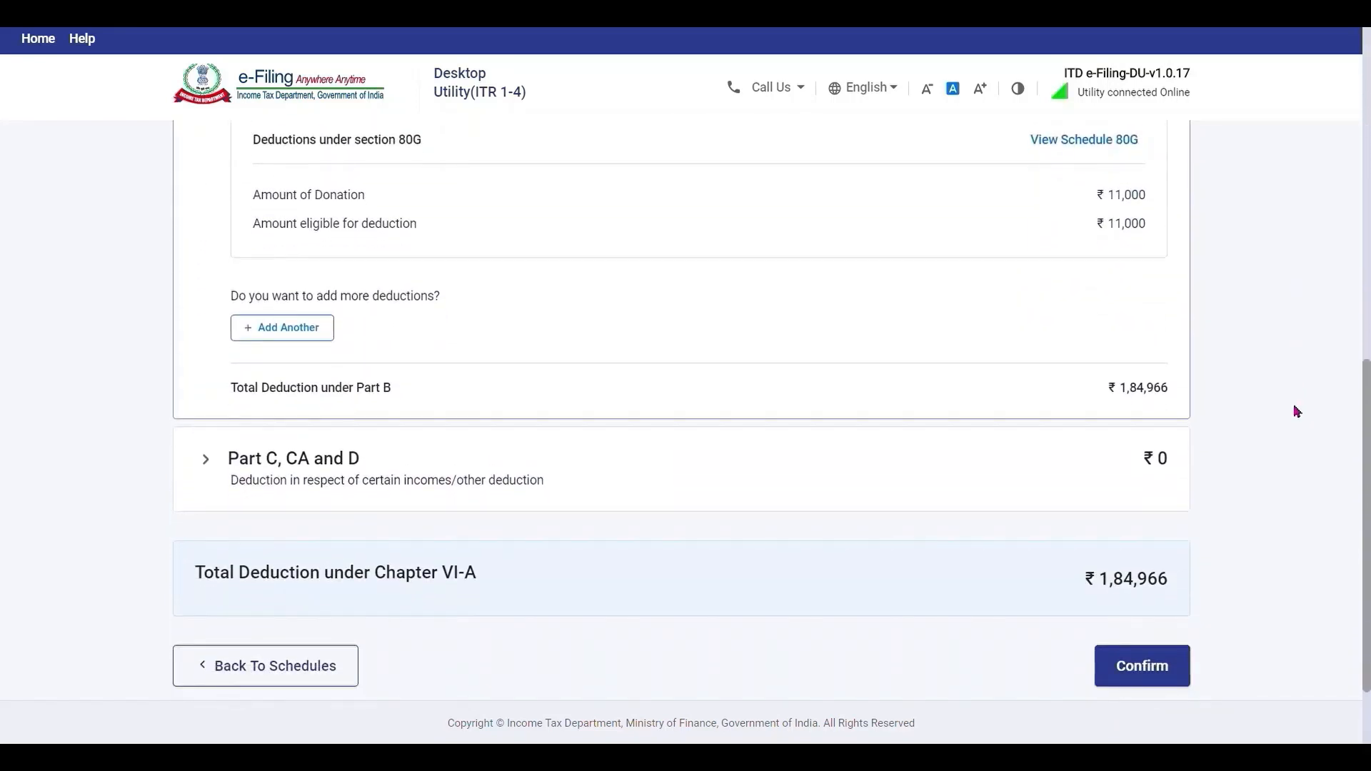
{"action": "scroll", "coordinate": [1297, 412], "scroll_direction": "down", "scroll_amount": 2}
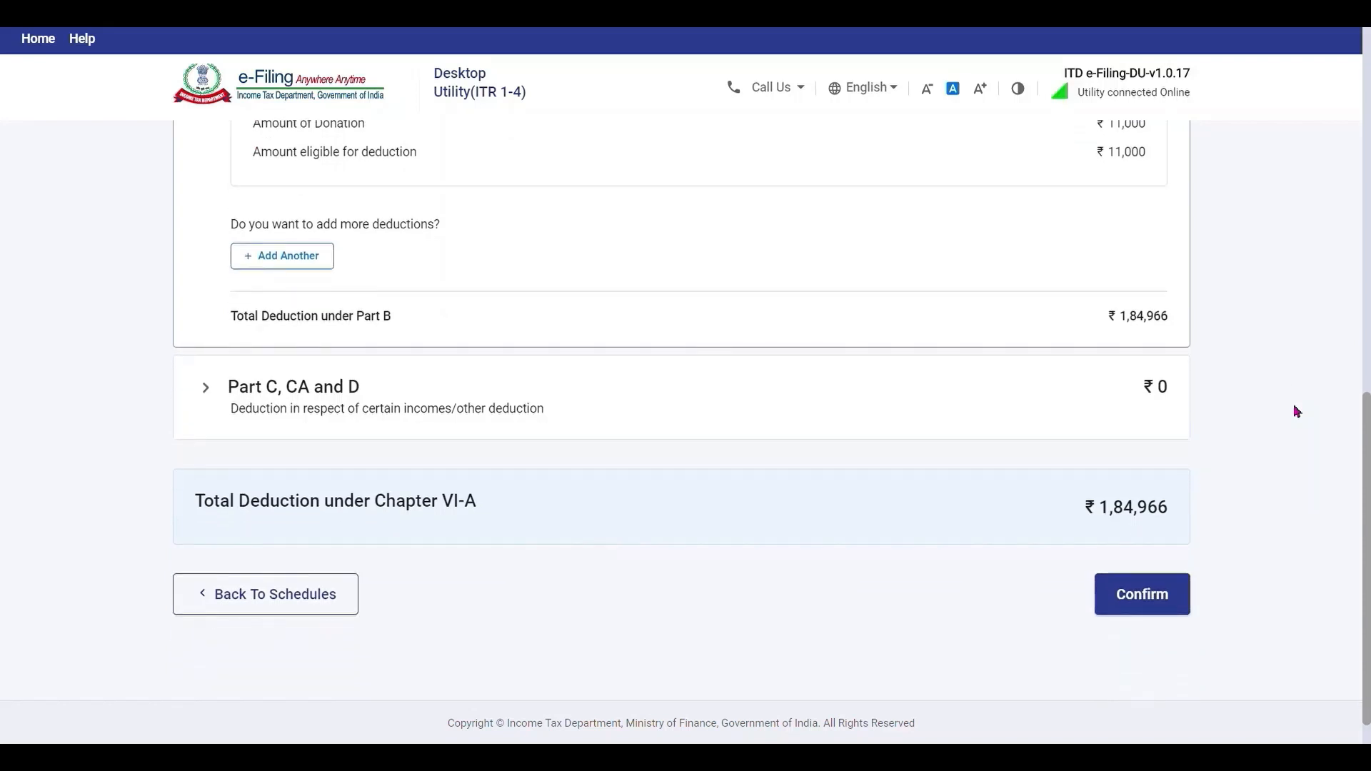
{"action": "left_click", "coordinate": [215, 386]}
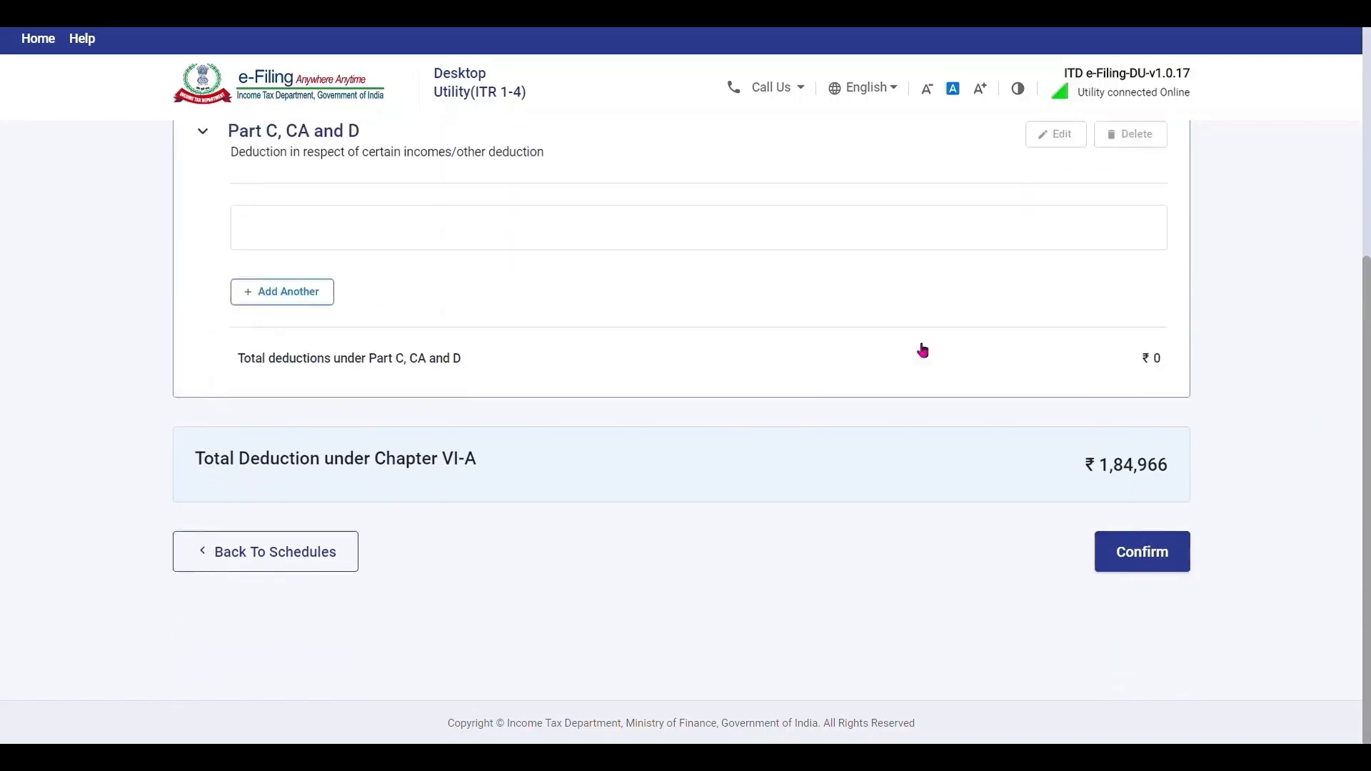
{"action": "scroll", "coordinate": [1281, 386], "scroll_direction": "up", "scroll_amount": 4}
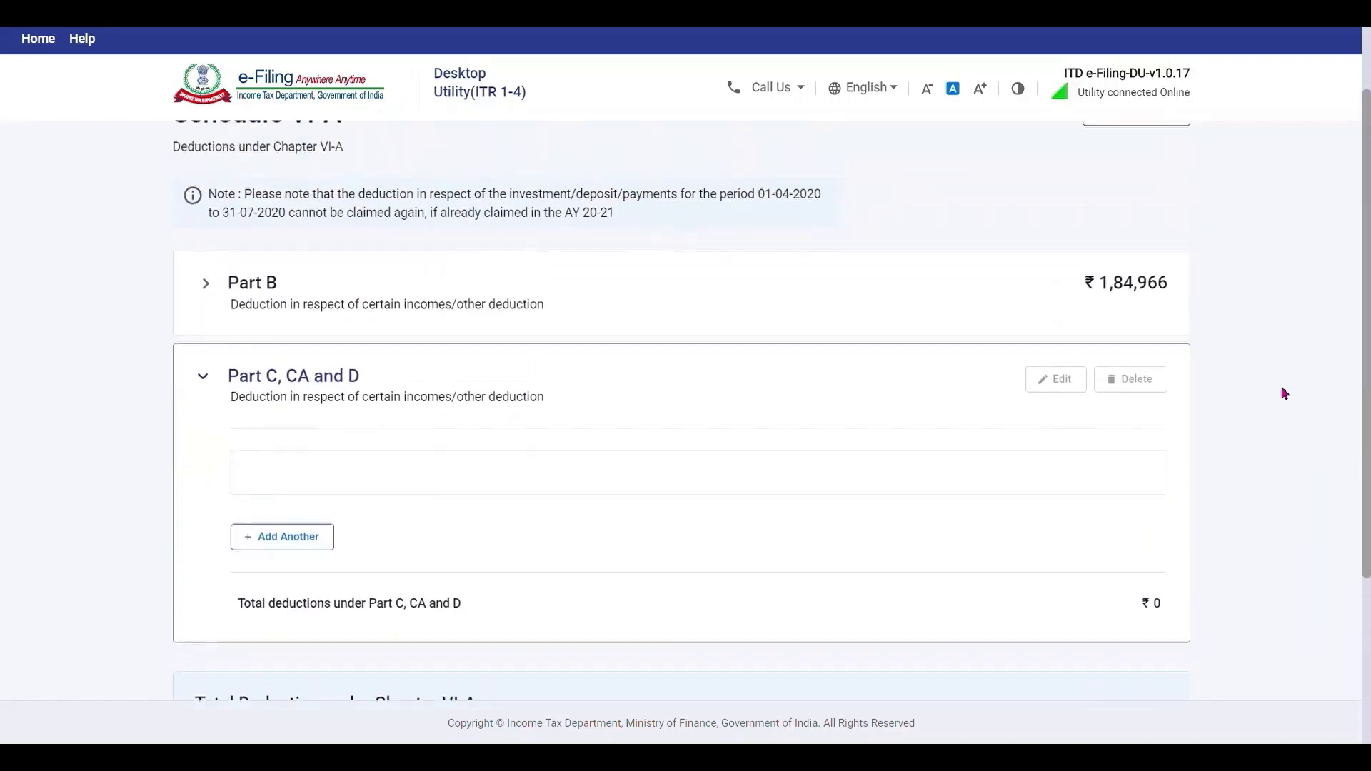
{"action": "left_click", "coordinate": [303, 538]}
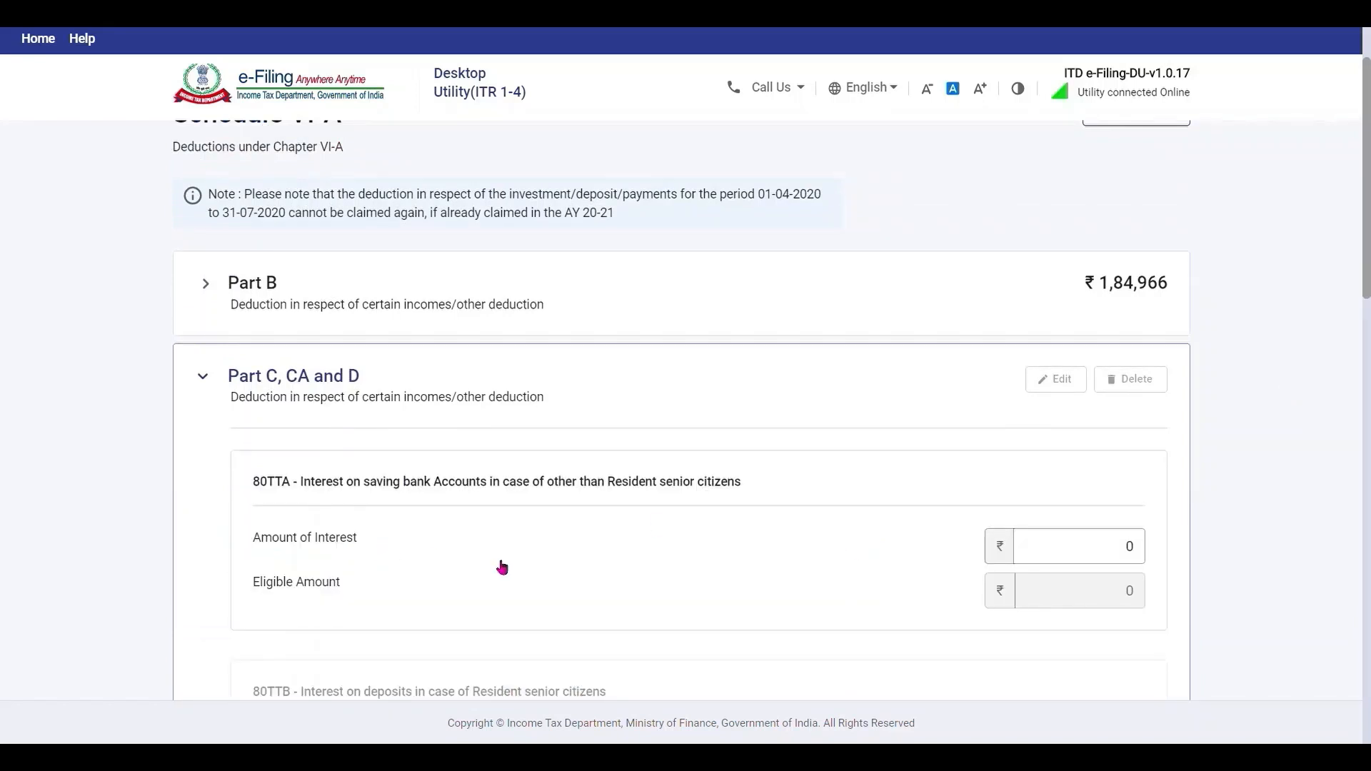
Enter ₹14,450 savings interest under 80TTA, allowing ₹10,000, and save the deductions.
{"action": "left_click", "coordinate": [1097, 556]}
{"action": "type", "text": "14450"}
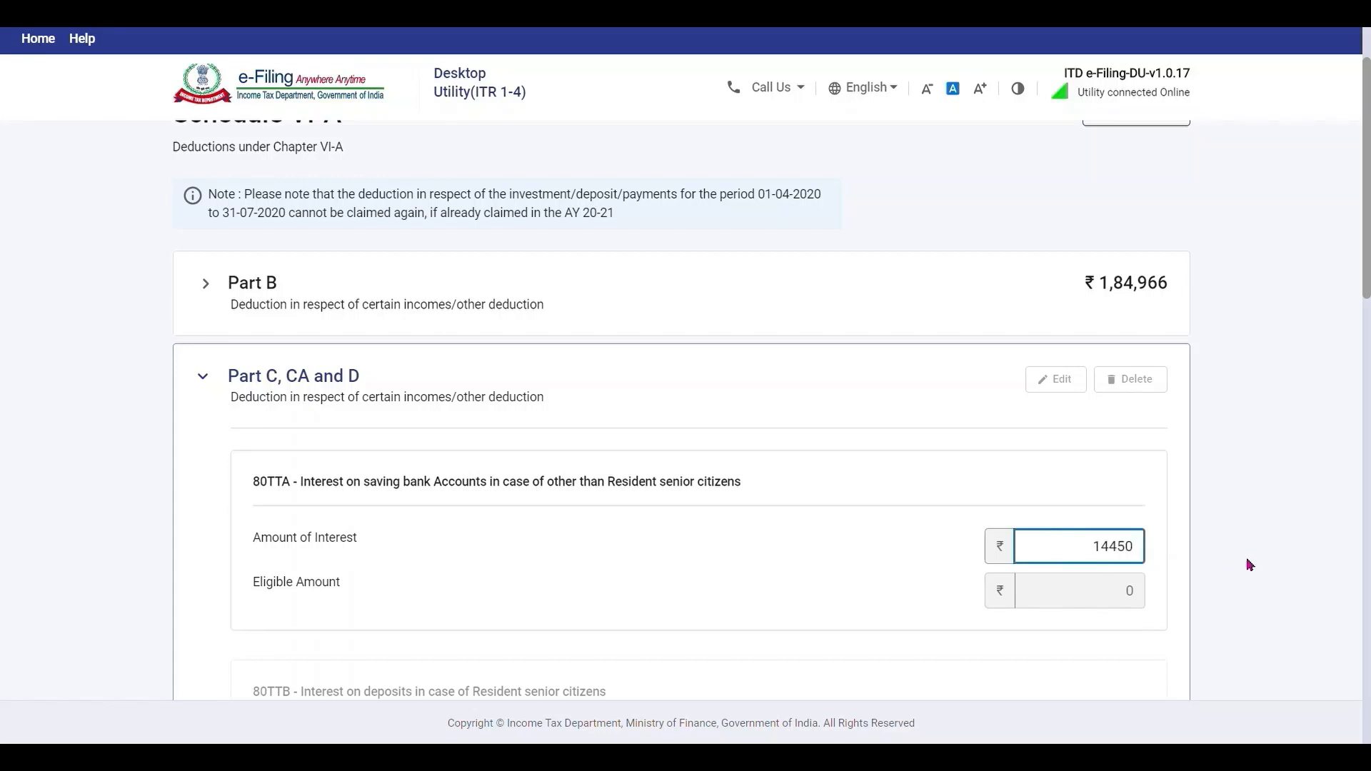
{"action": "left_click", "coordinate": [1250, 565]}
{"action": "scroll", "coordinate": [1250, 565], "scroll_direction": "down", "scroll_amount": 10}
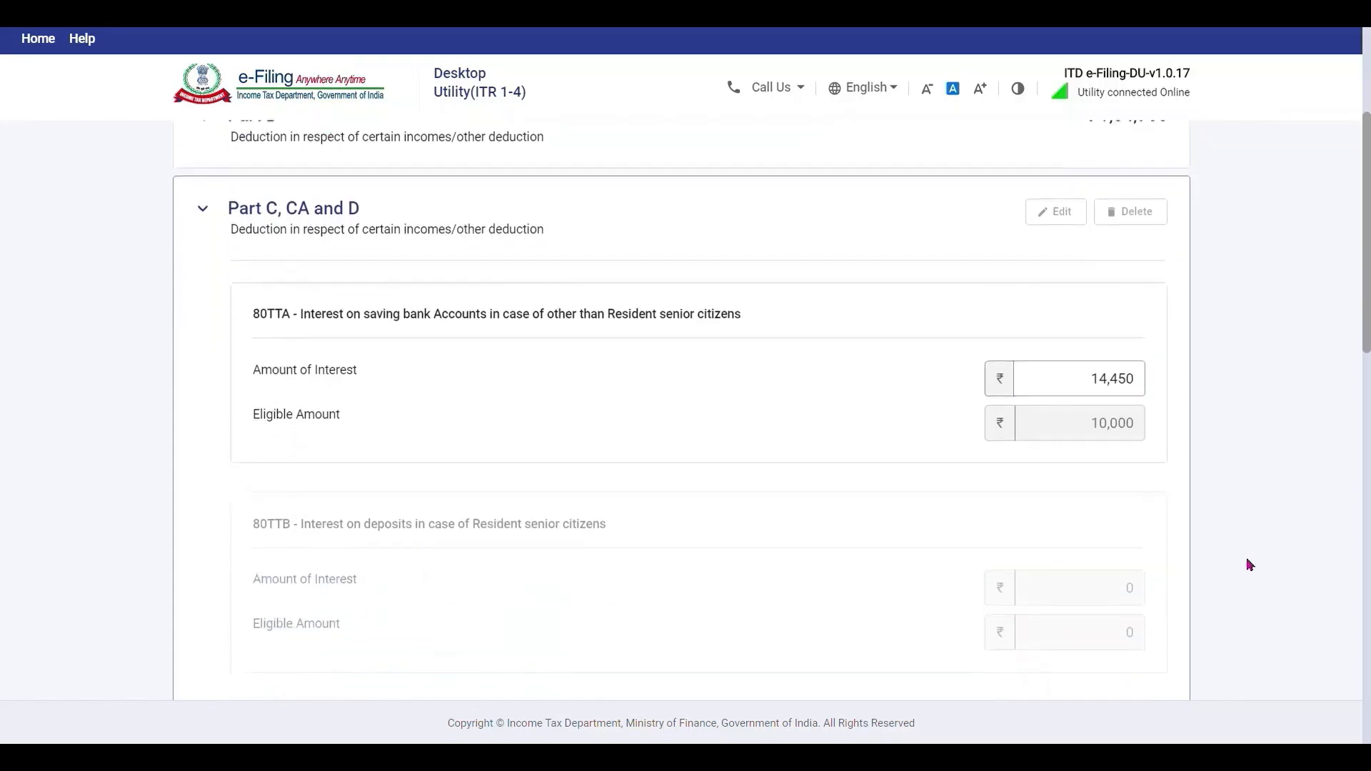
{"action": "scroll", "coordinate": [1249, 565], "scroll_direction": "down", "scroll_amount": 5}
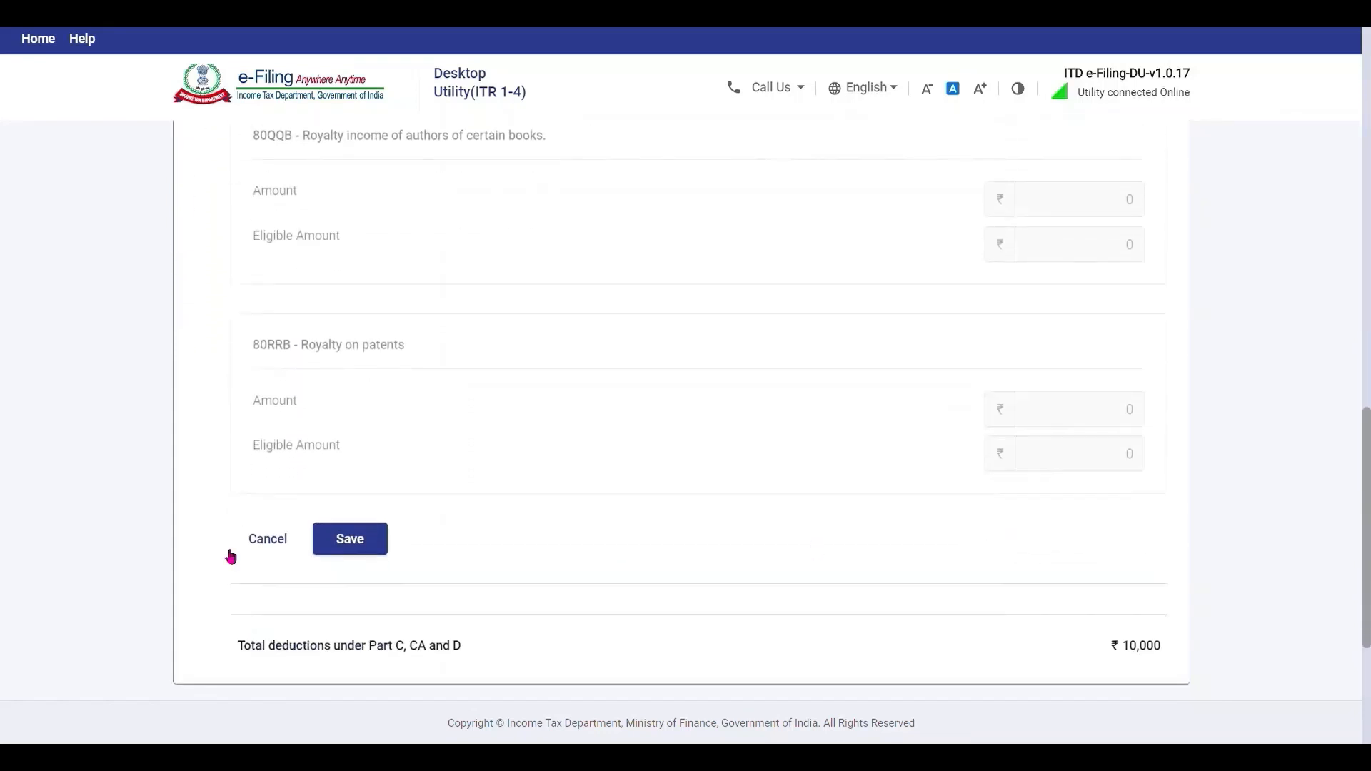
{"action": "left_click", "coordinate": [349, 541]}
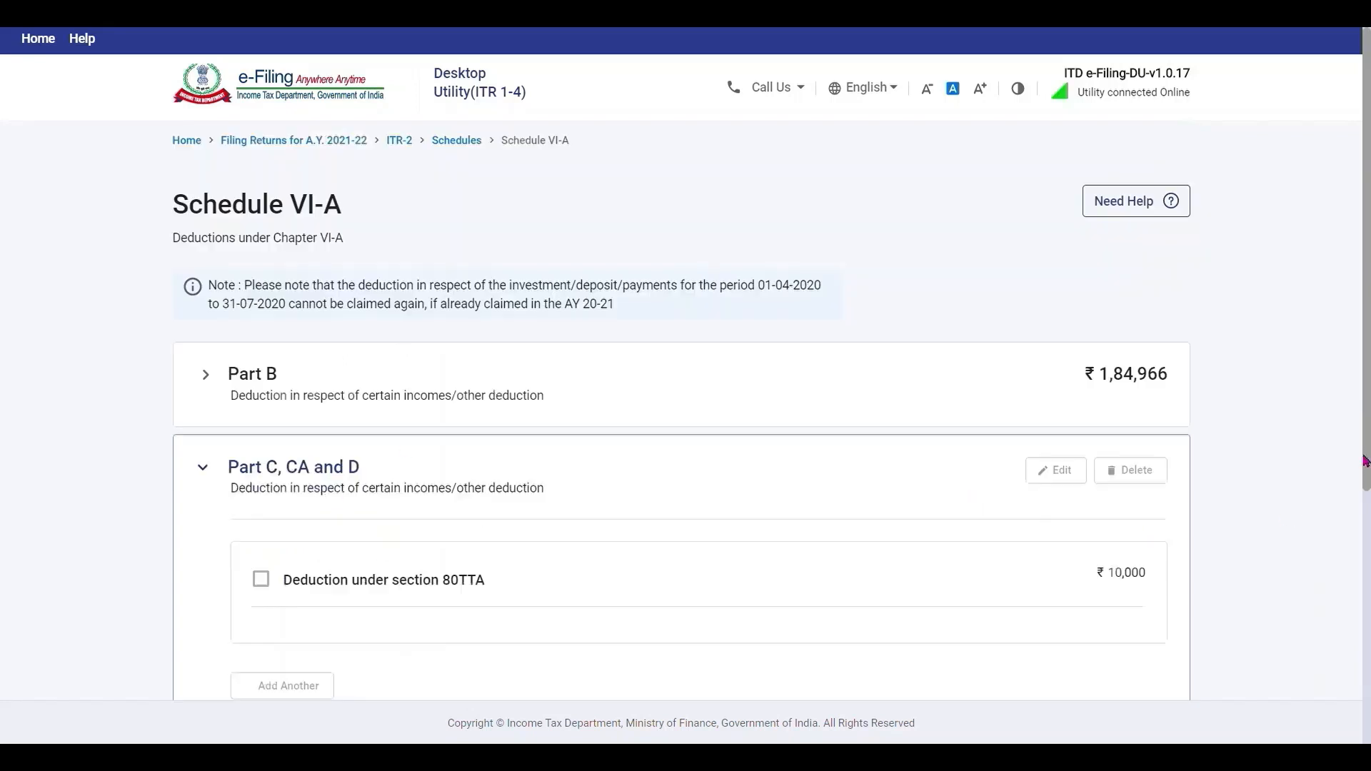
{"action": "left_click_drag", "start_coordinate": [1369, 390], "coordinate": [1369, 509]}
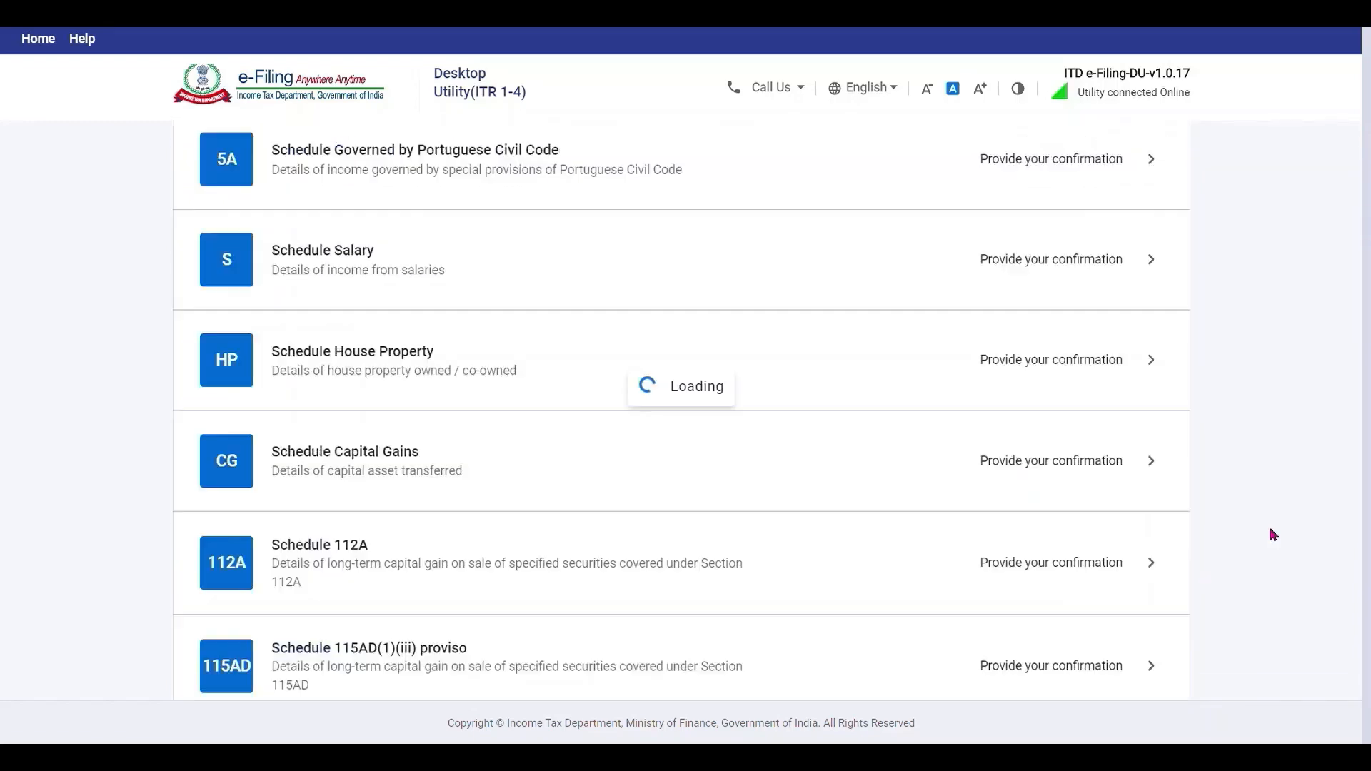
Confirm Schedule AMT, showing ₹69,170 income and zero tax.
{"action": "scroll", "coordinate": [374, 467], "scroll_direction": "down", "scroll_amount": 12}
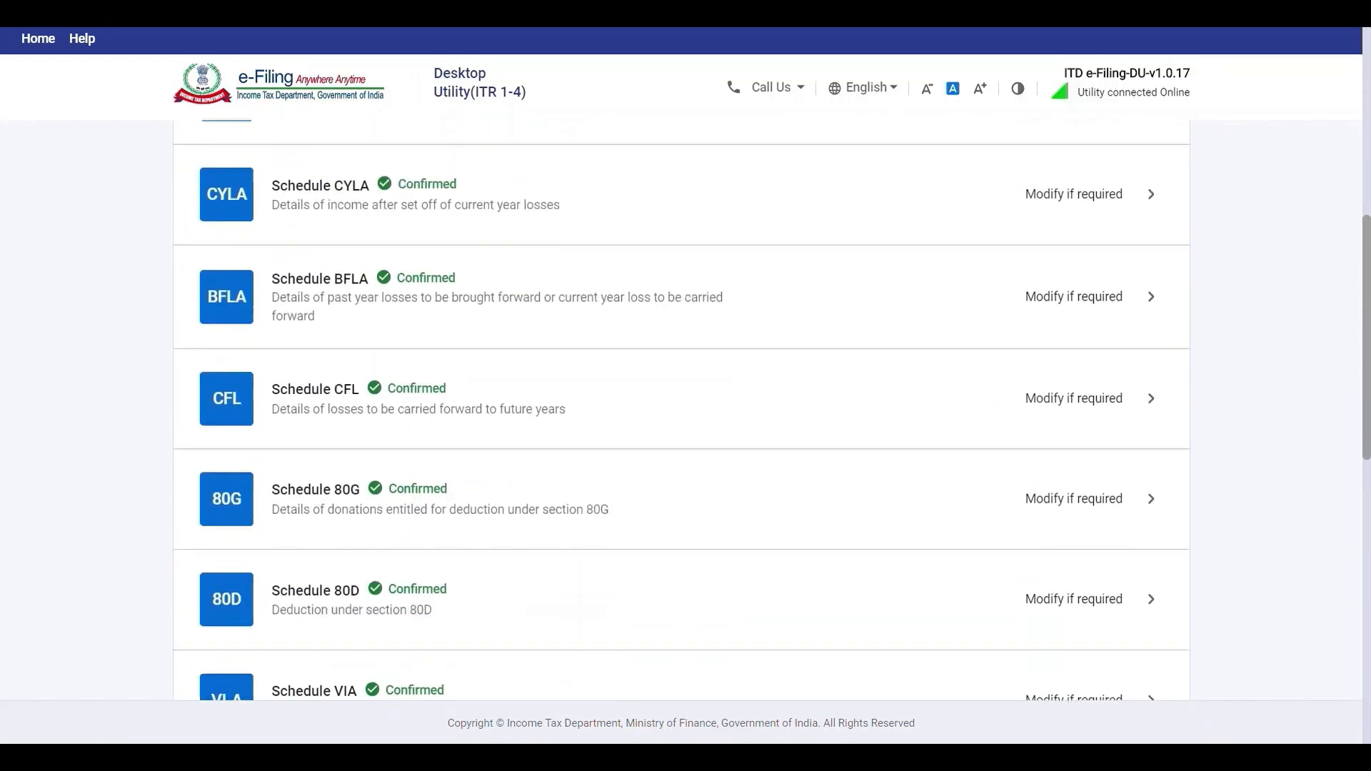
{"action": "left_click", "coordinate": [374, 466]}
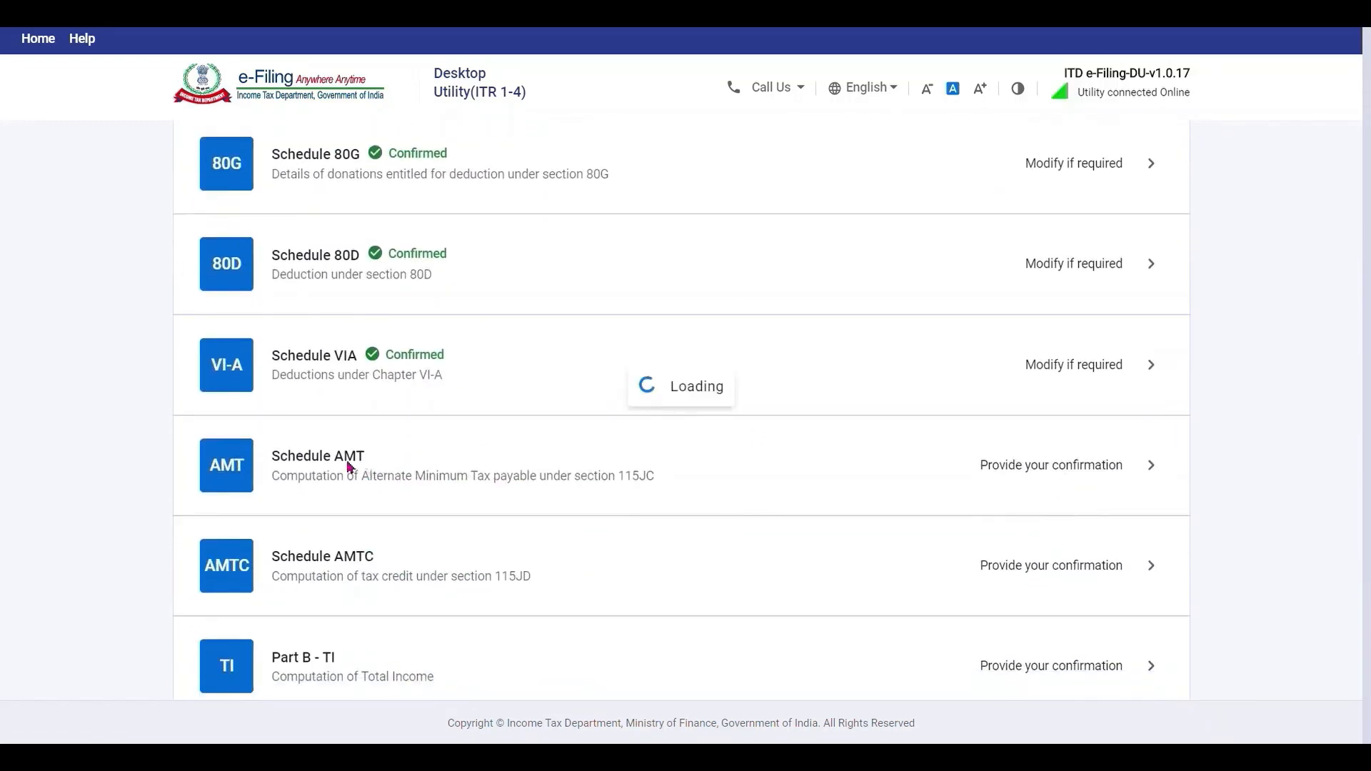
{"action": "left_click", "coordinate": [1121, 598]}
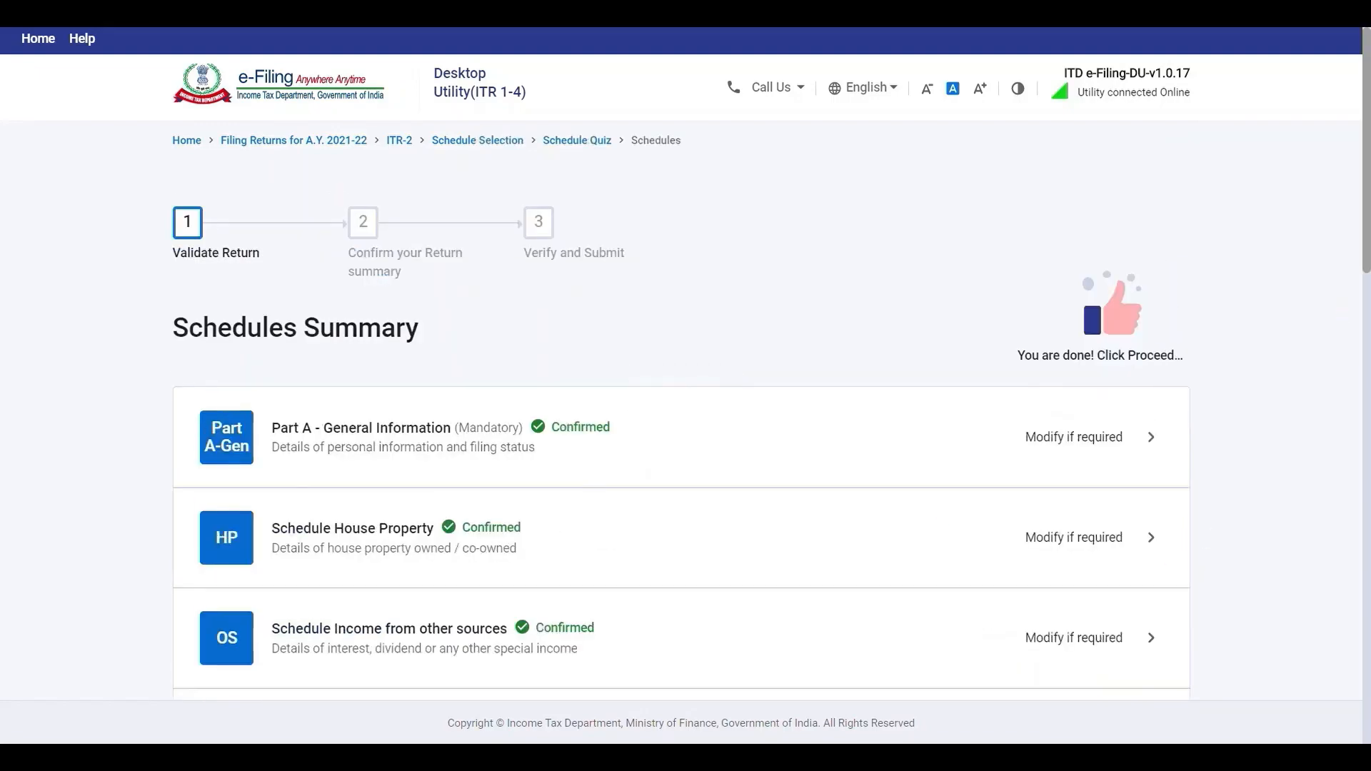
Review Schedule AMTC and confirm it, returning to the schedules list.
{"action": "scroll", "coordinate": [1160, 582], "scroll_direction": "down", "scroll_amount": 10}
{"action": "scroll", "coordinate": [361, 428], "scroll_direction": "down", "scroll_amount": 4}
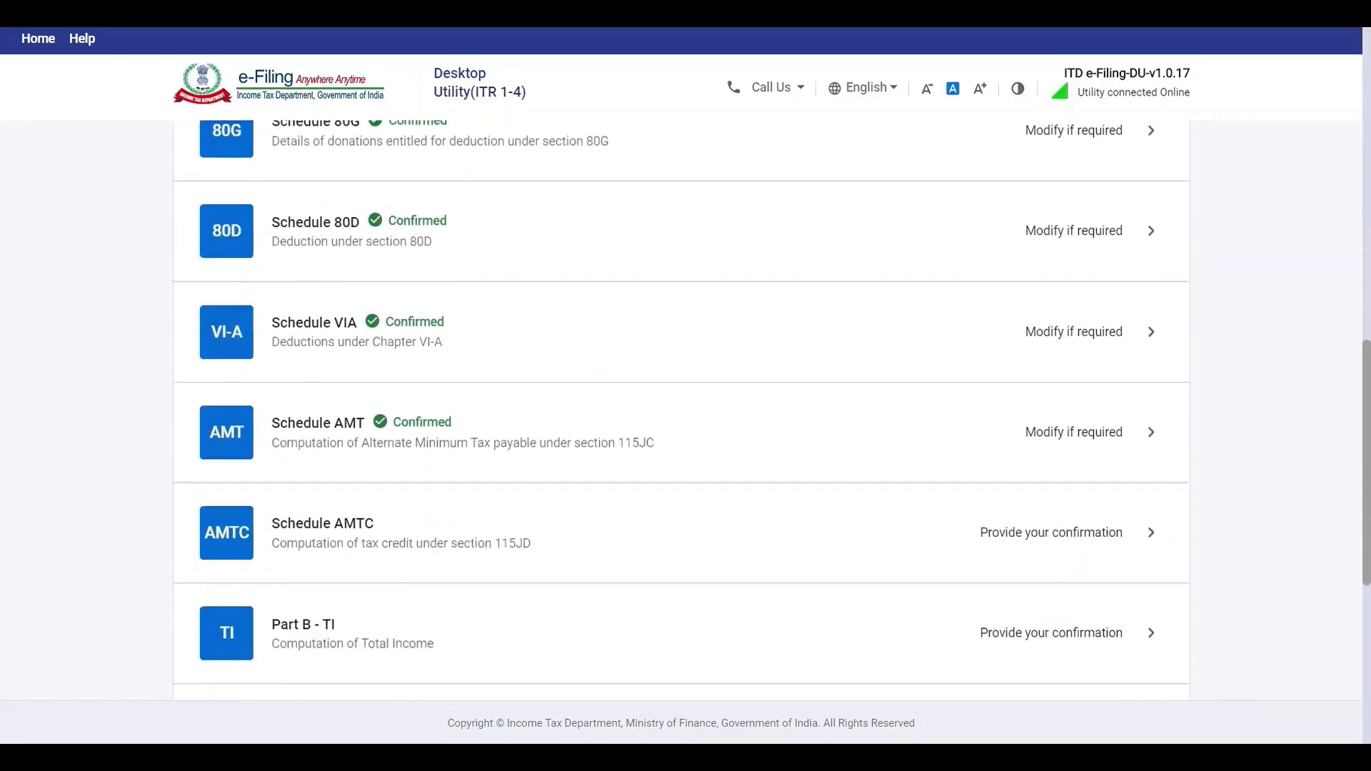
{"action": "left_click", "coordinate": [362, 435]}
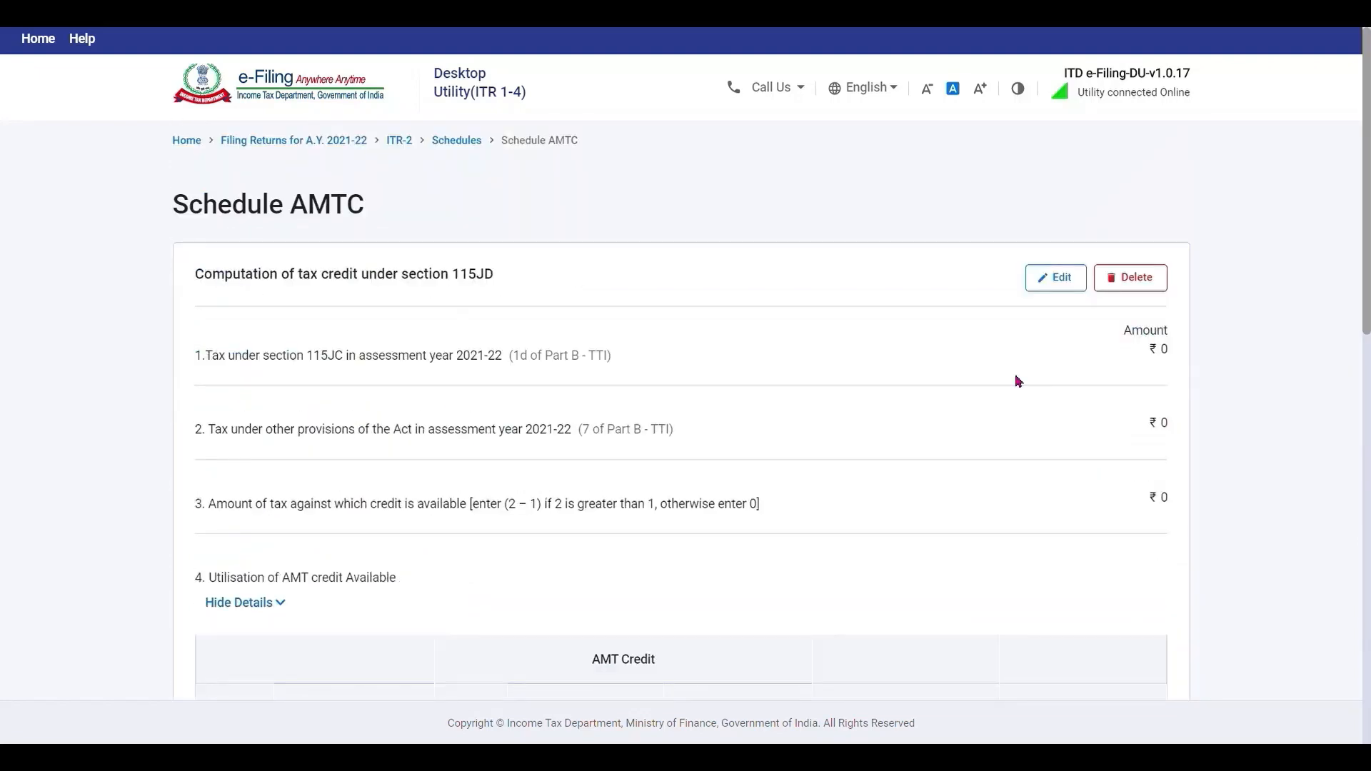
{"action": "scroll", "coordinate": [682, 411], "scroll_direction": "down", "scroll_amount": 12}
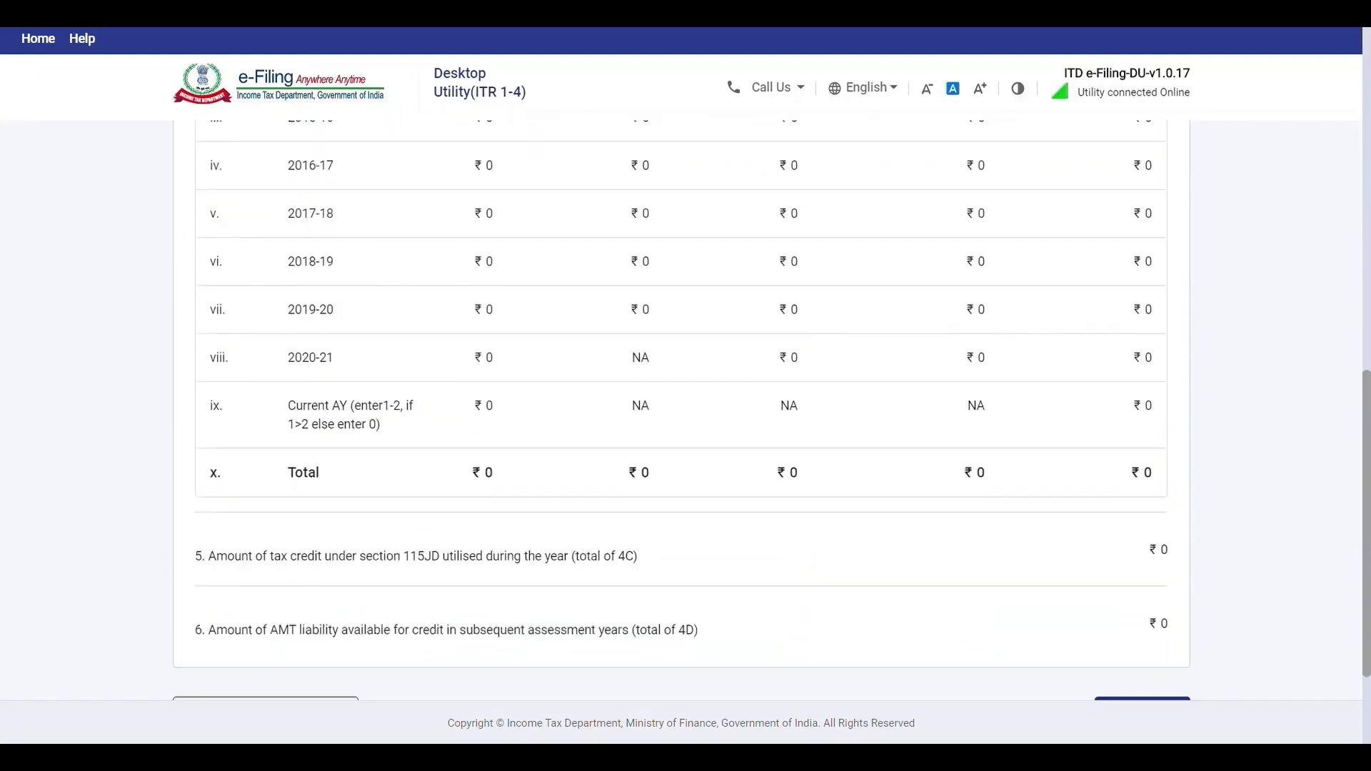
{"action": "scroll", "coordinate": [1078, 670], "scroll_direction": "down", "scroll_amount": 2}
{"action": "left_click", "coordinate": [1141, 558]}
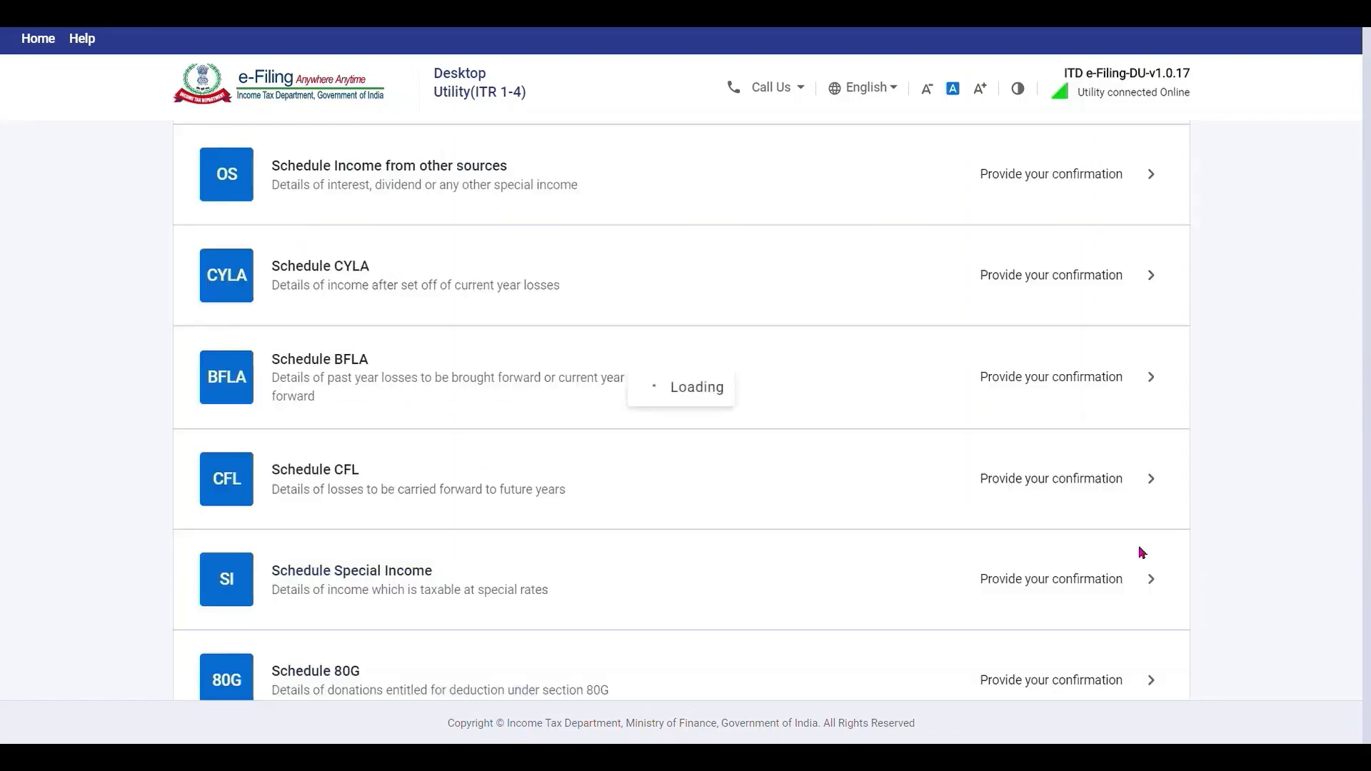
{"action": "scroll", "coordinate": [468, 540], "scroll_direction": "down", "scroll_amount": 15}
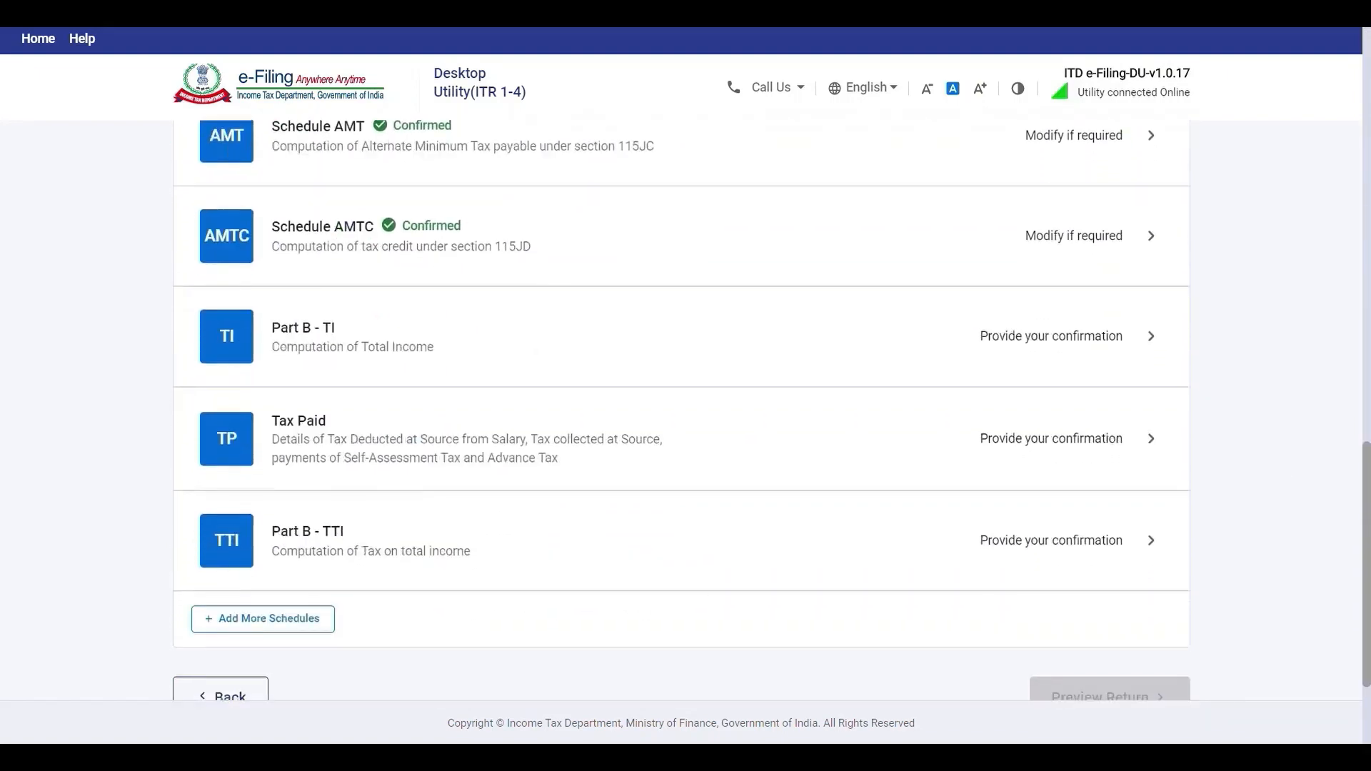
Review the ₹69,170 Computation of Total Income in Part B - TI and confirm it.
{"action": "left_click", "coordinate": [414, 339]}
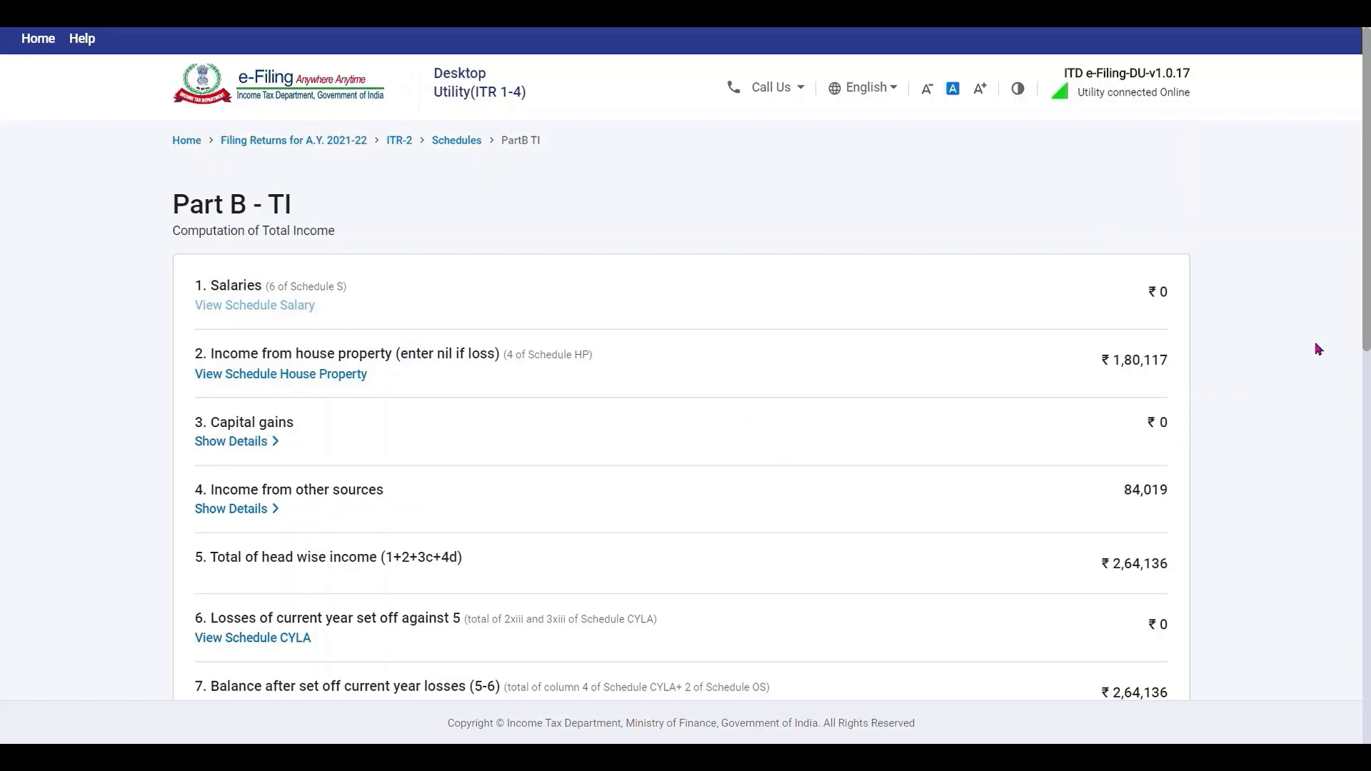
{"action": "scroll", "coordinate": [1318, 349], "scroll_direction": "down", "scroll_amount": 2}
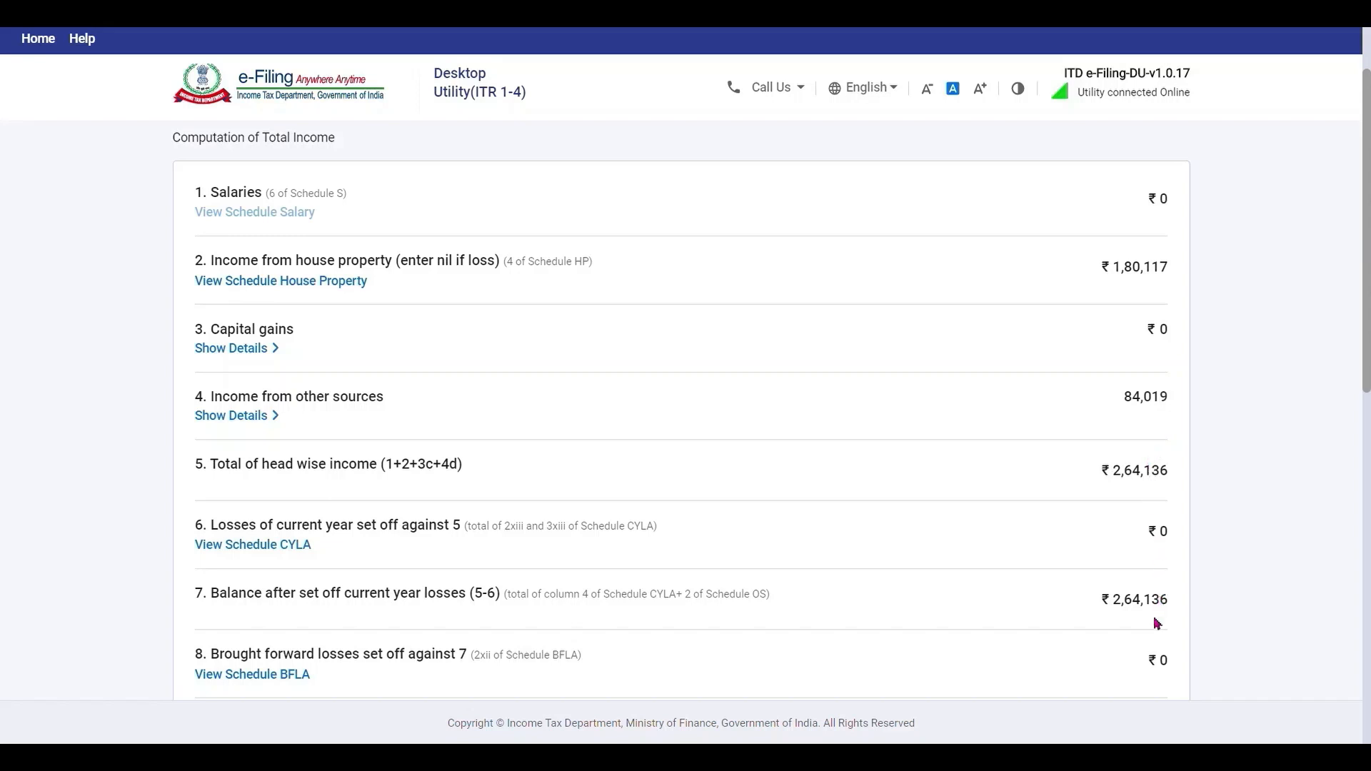
{"action": "scroll", "coordinate": [1368, 376], "scroll_direction": "down", "scroll_amount": 2}
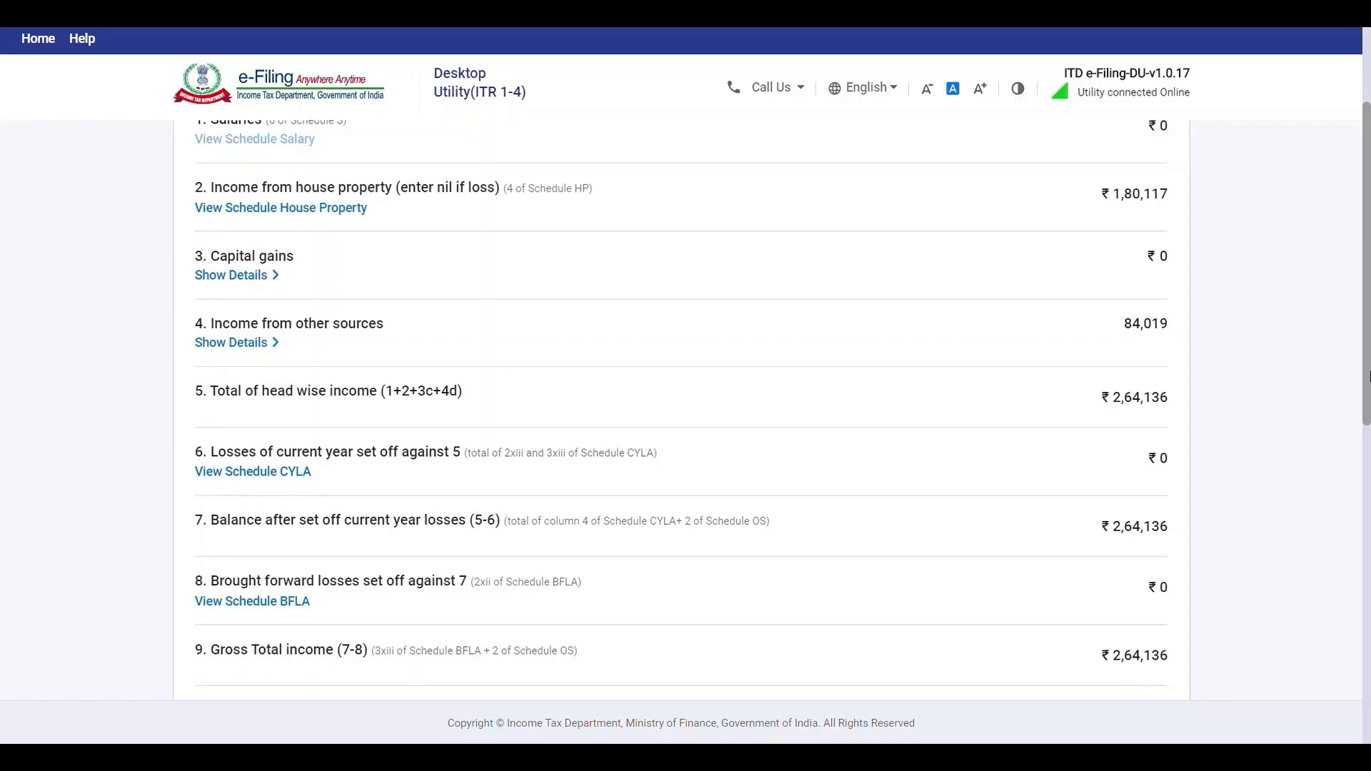
{"action": "left_click_drag", "start_coordinate": [1368, 376], "coordinate": [1369, 679]}
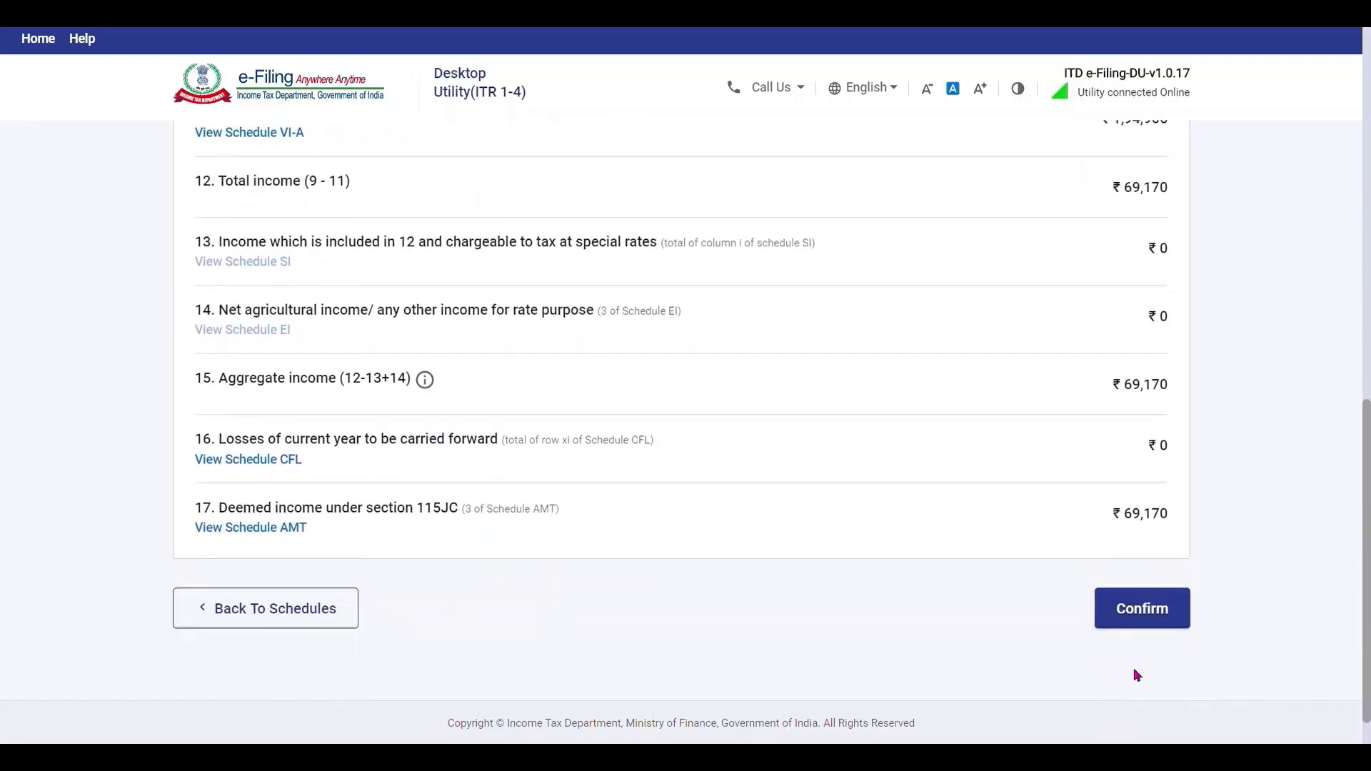
{"action": "left_click", "coordinate": [1142, 634]}
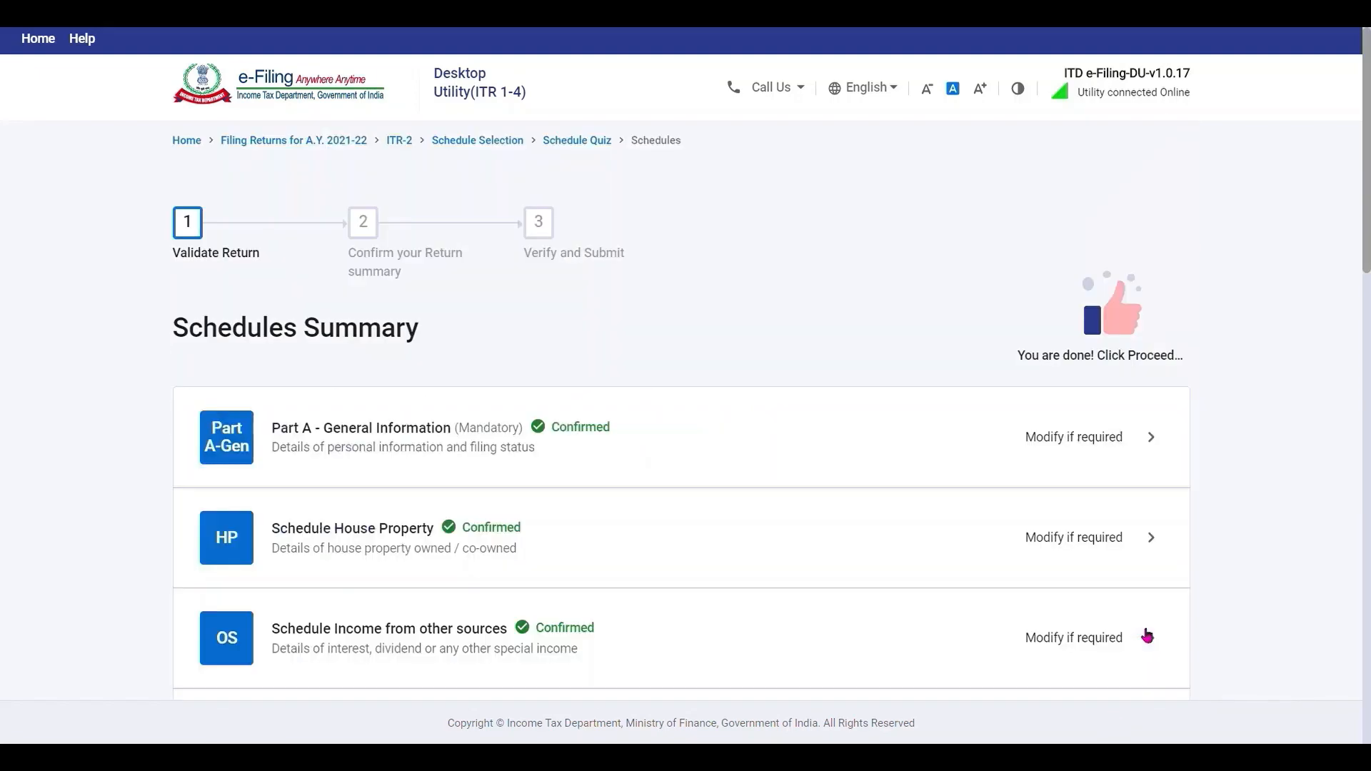
In the Tax Paid schedule, mark the first TDS 2 entry's credit as relating to Self.
{"action": "left_click_drag", "start_coordinate": [1367, 236], "coordinate": [1367, 618]}
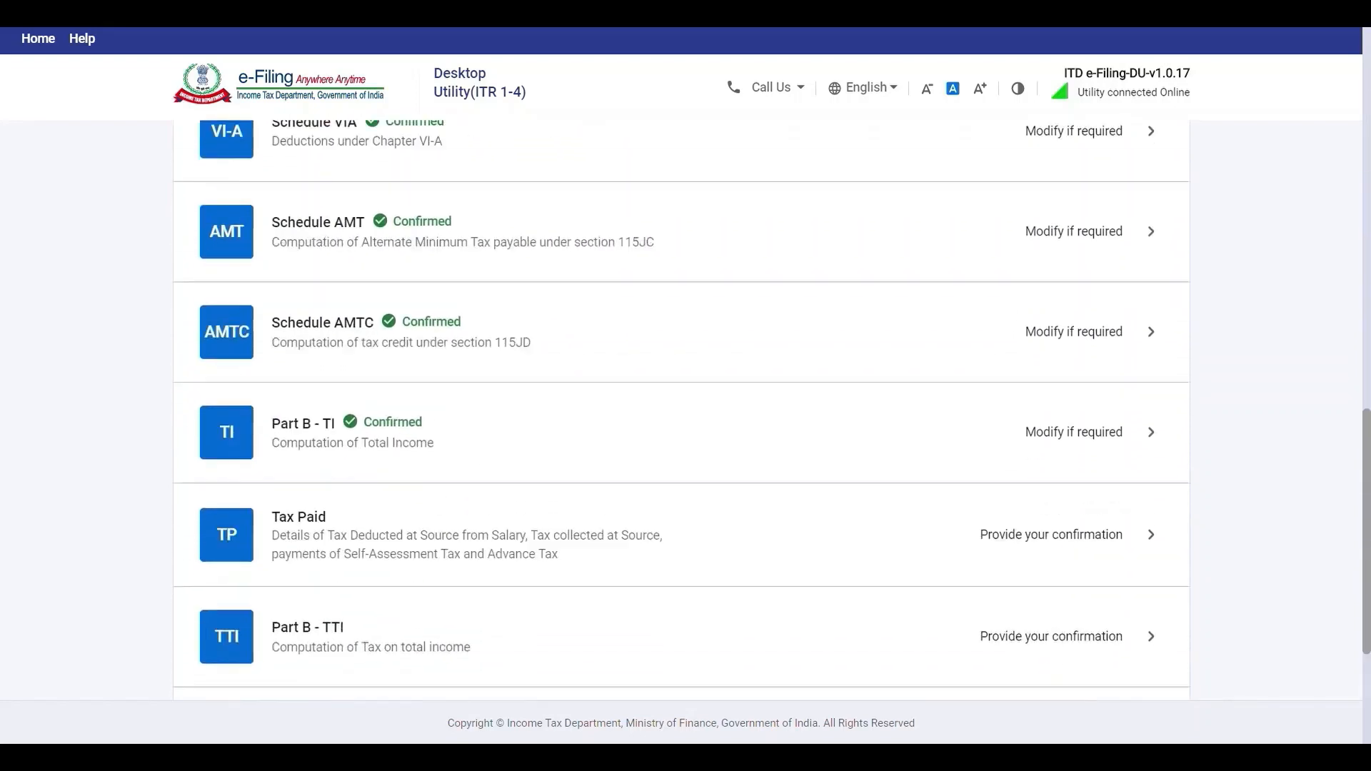
{"action": "scroll", "coordinate": [576, 569], "scroll_direction": "down", "scroll_amount": 1}
{"action": "left_click", "coordinate": [293, 472]}
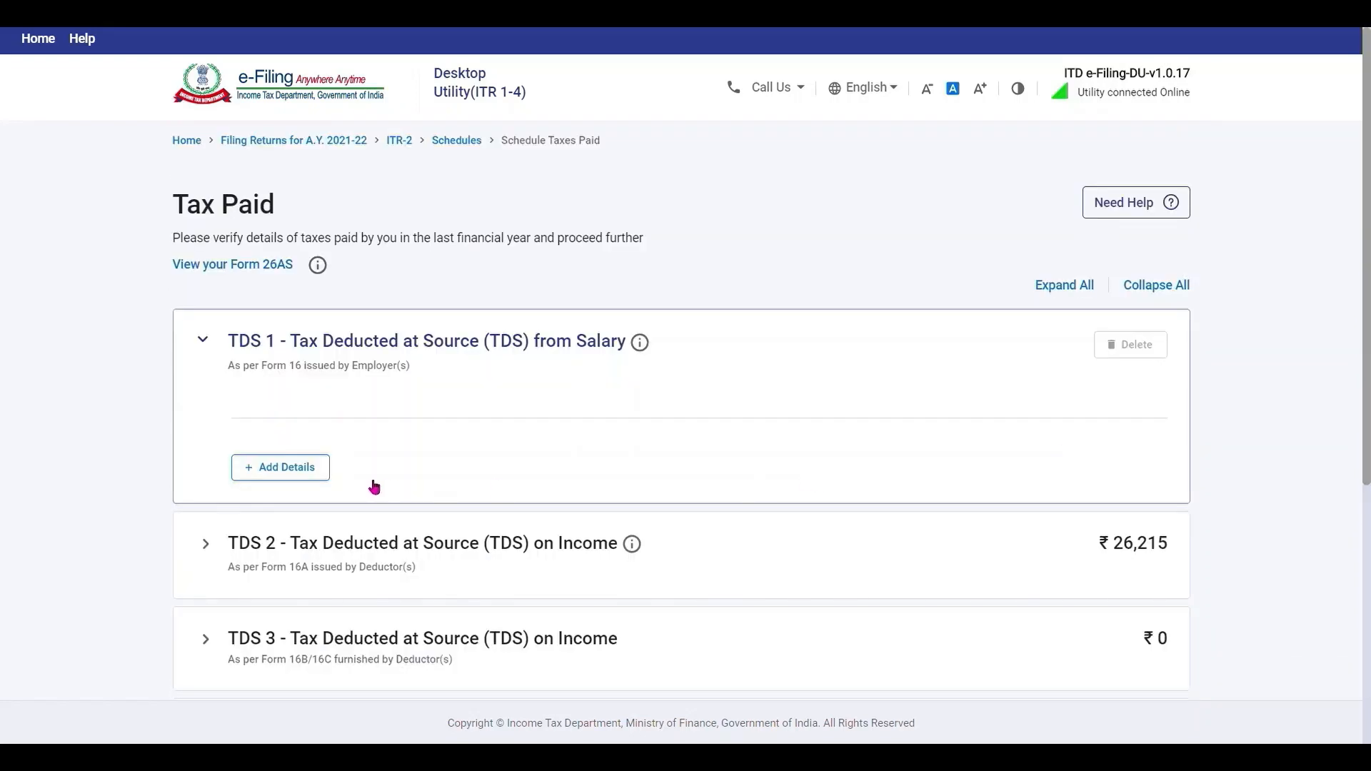
{"action": "scroll", "coordinate": [351, 253], "scroll_direction": "down", "scroll_amount": 3}
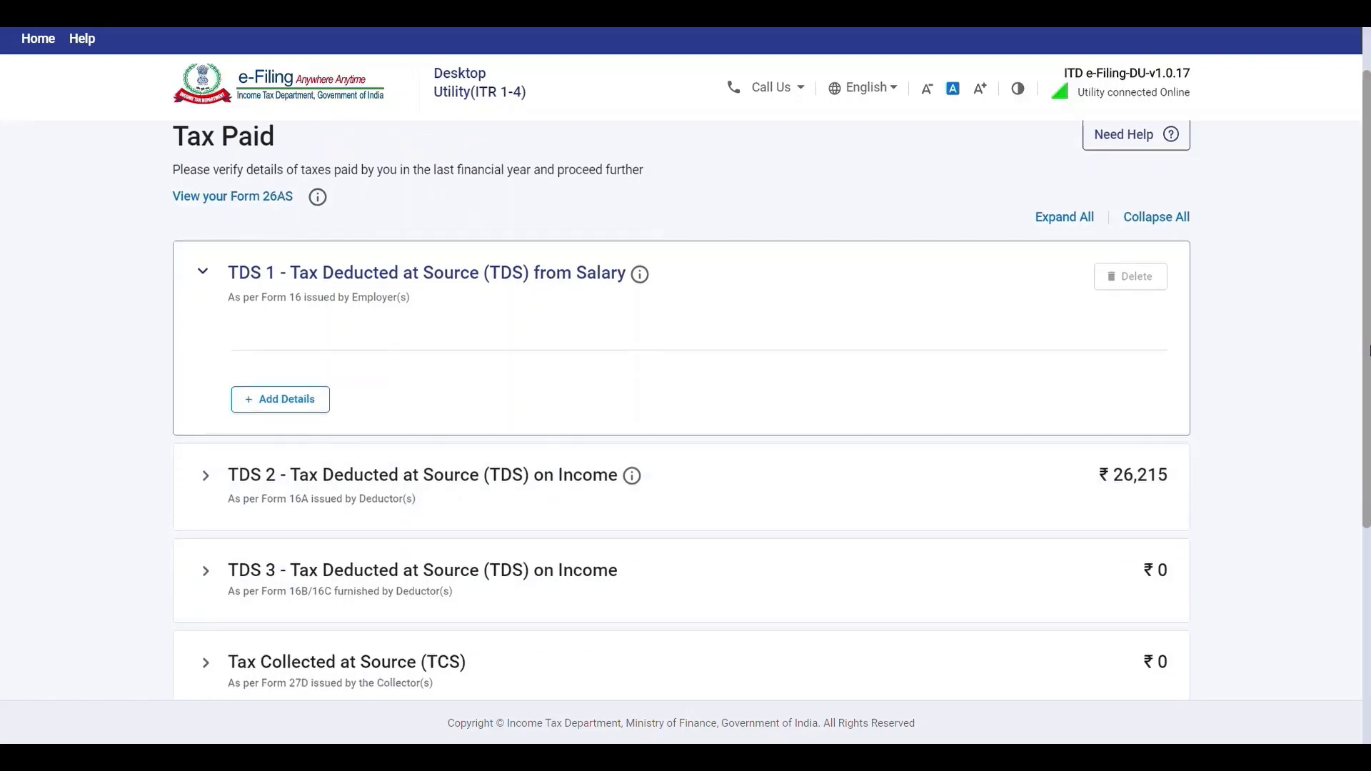
{"action": "left_click", "coordinate": [251, 302]}
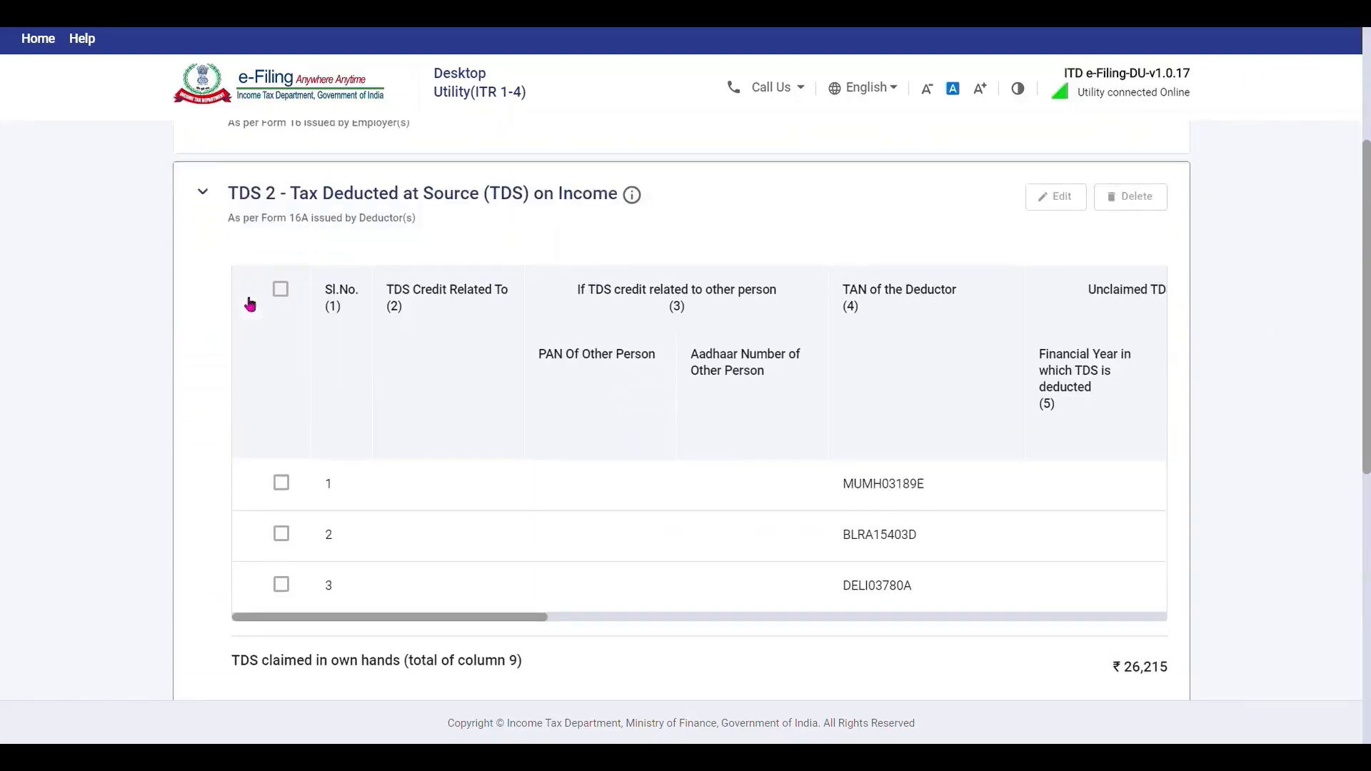
{"action": "left_click", "coordinate": [281, 484]}
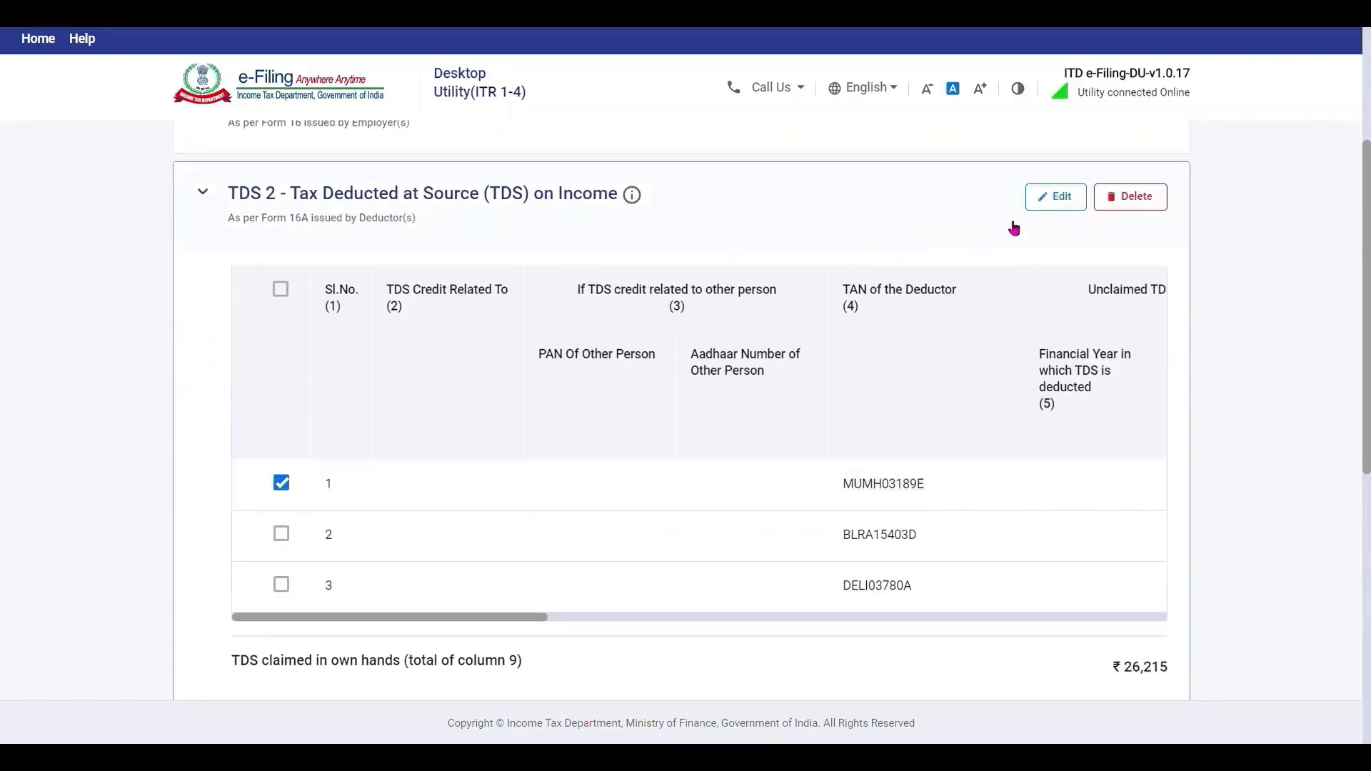
{"action": "left_click", "coordinate": [1062, 198]}
{"action": "left_click", "coordinate": [207, 321]}
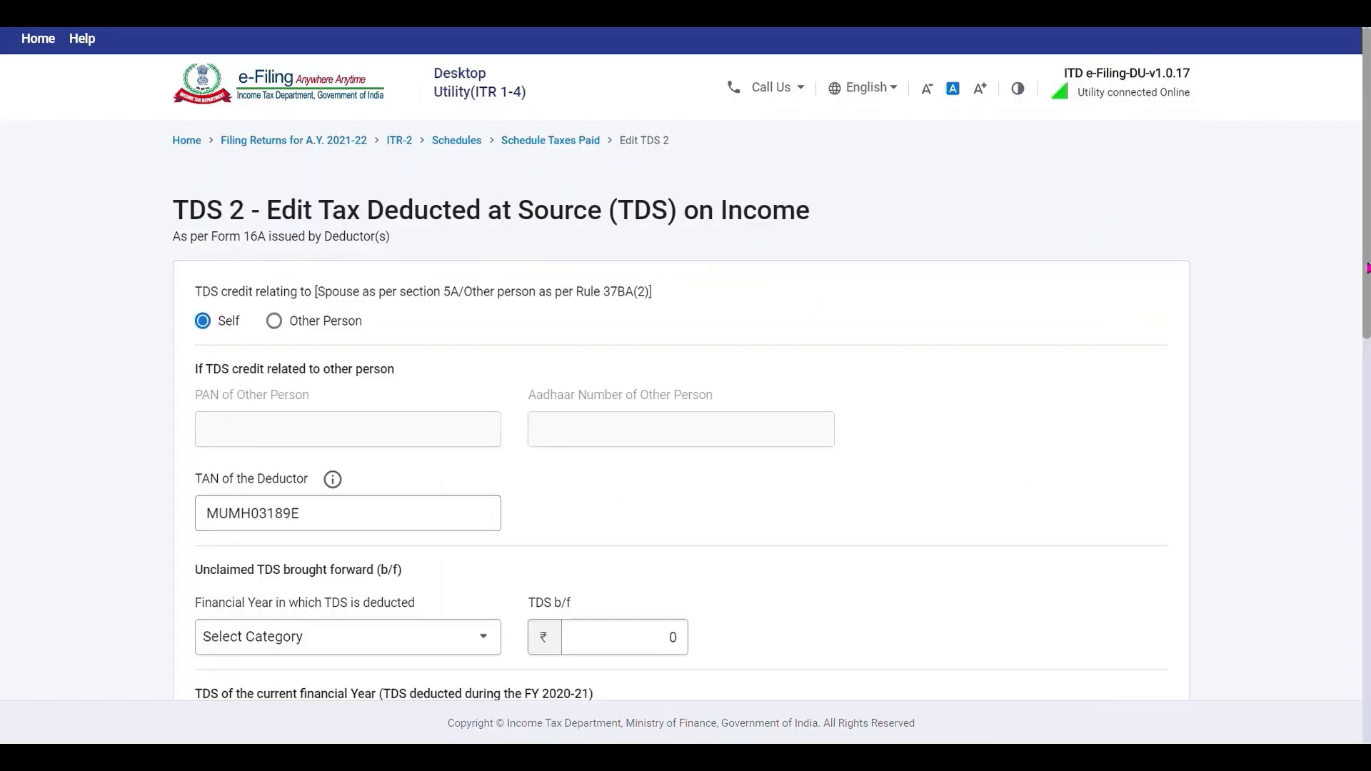
Set the first TDS 2 entry's Head of Income to Income from Other Sources and save it.
{"action": "left_click_drag", "start_coordinate": [1368, 268], "coordinate": [1369, 493]}
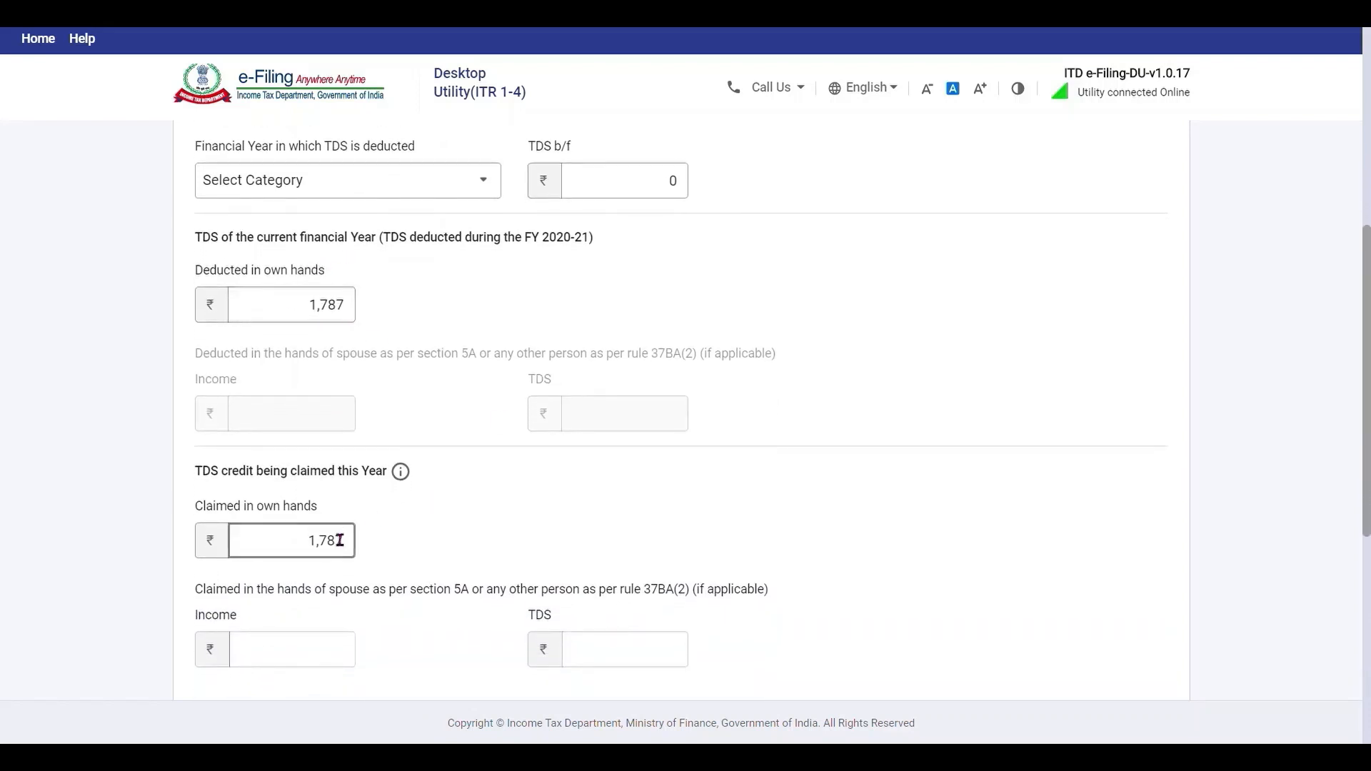
{"action": "left_click_drag", "start_coordinate": [1363, 483], "coordinate": [1297, 504]}
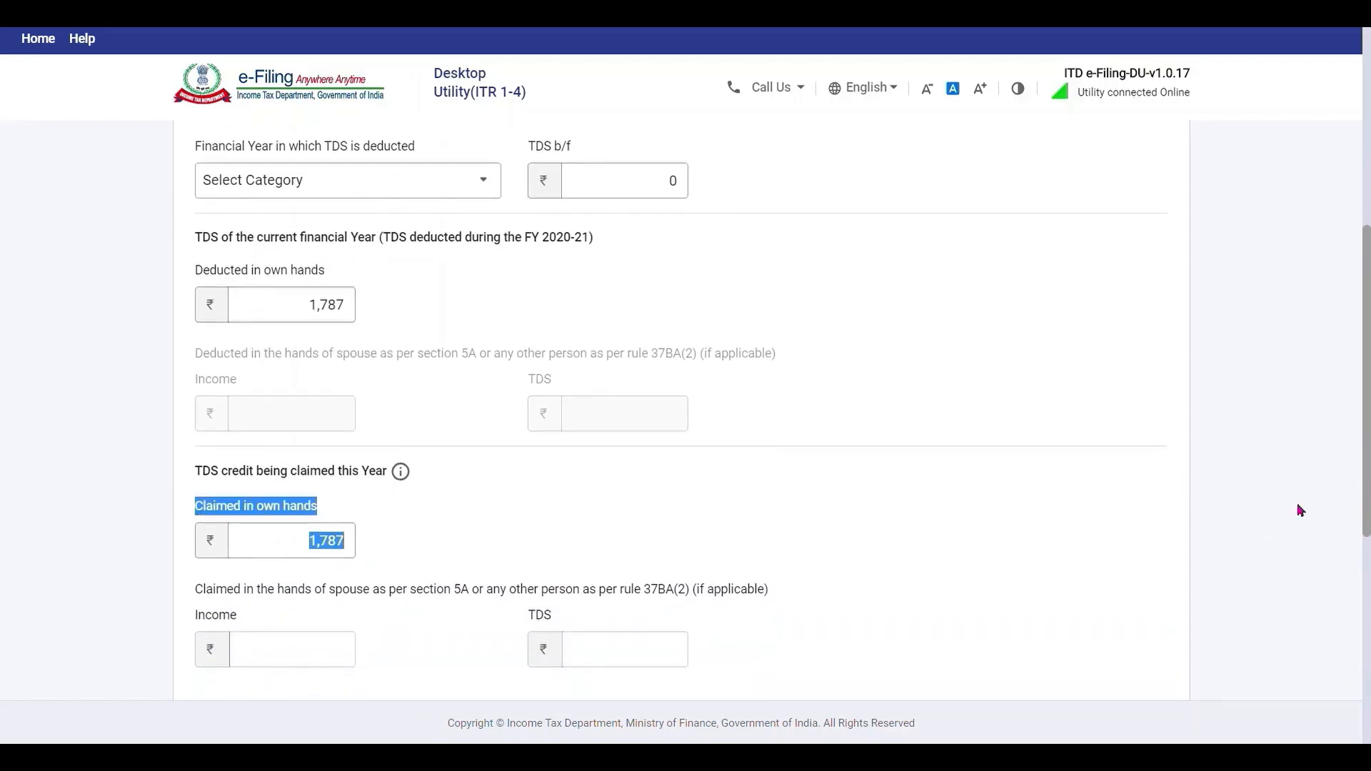
{"action": "left_click", "coordinate": [1160, 467]}
{"action": "left_click_drag", "start_coordinate": [1370, 468], "coordinate": [1370, 365]}
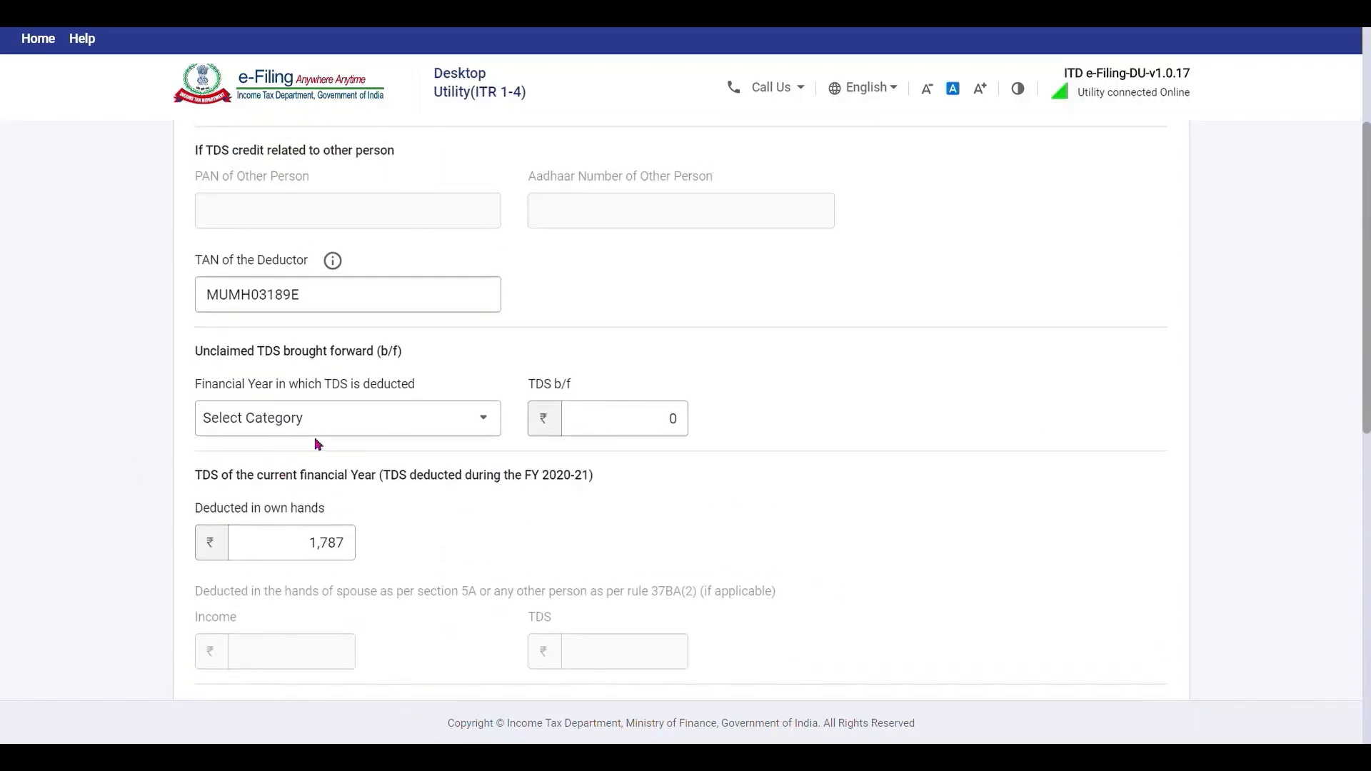
{"action": "scroll", "coordinate": [937, 451], "scroll_direction": "down", "scroll_amount": 8}
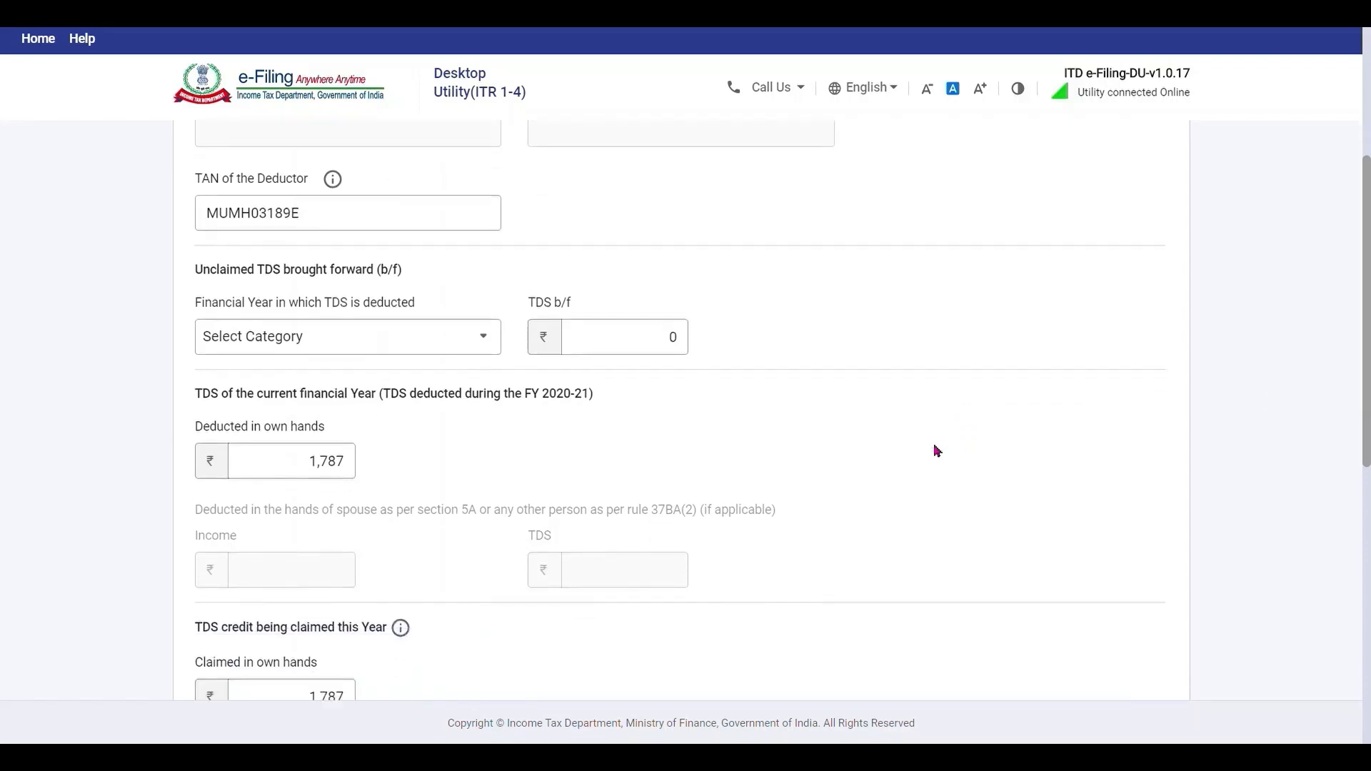
{"action": "scroll", "coordinate": [937, 450], "scroll_direction": "down", "scroll_amount": 1}
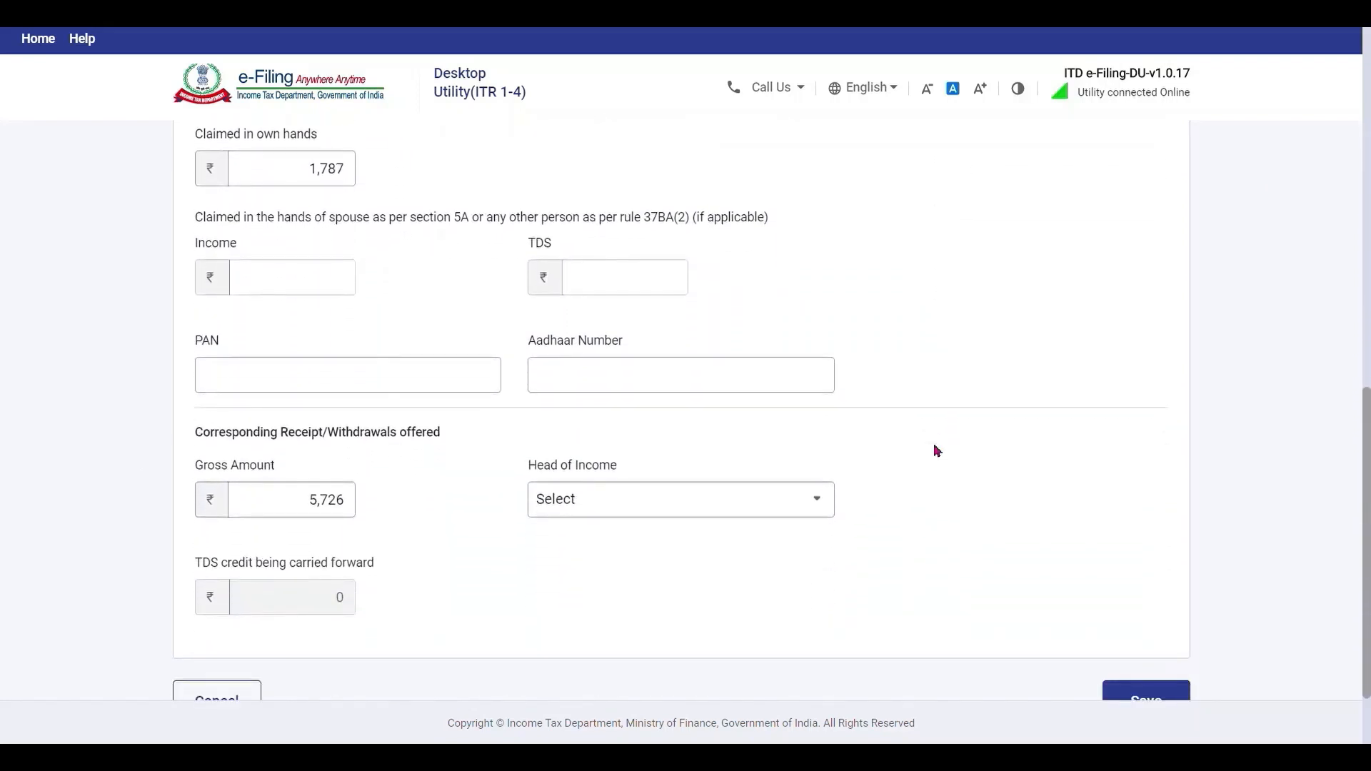
{"action": "scroll", "coordinate": [937, 451], "scroll_direction": "down", "scroll_amount": 3}
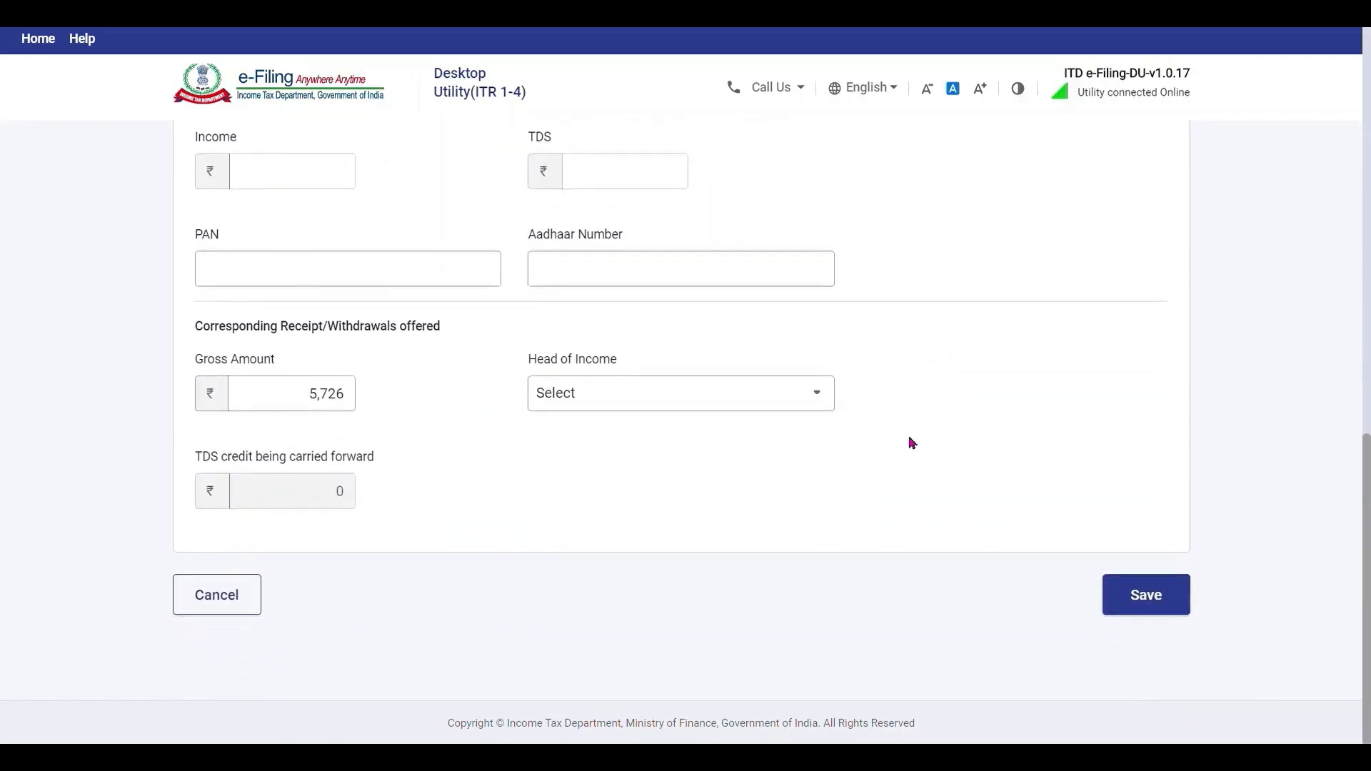
{"action": "left_click", "coordinate": [832, 402]}
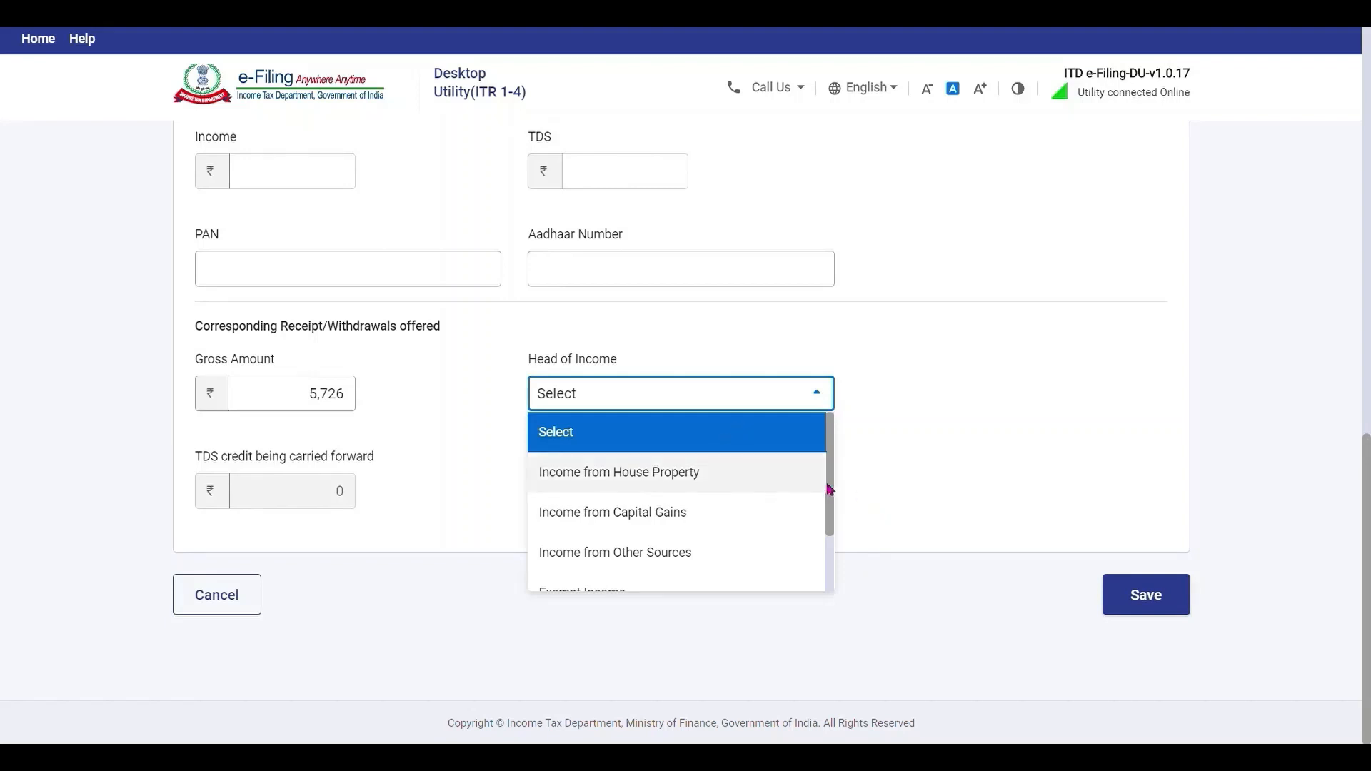
{"action": "scroll", "coordinate": [823, 528], "scroll_direction": "down", "scroll_amount": 2}
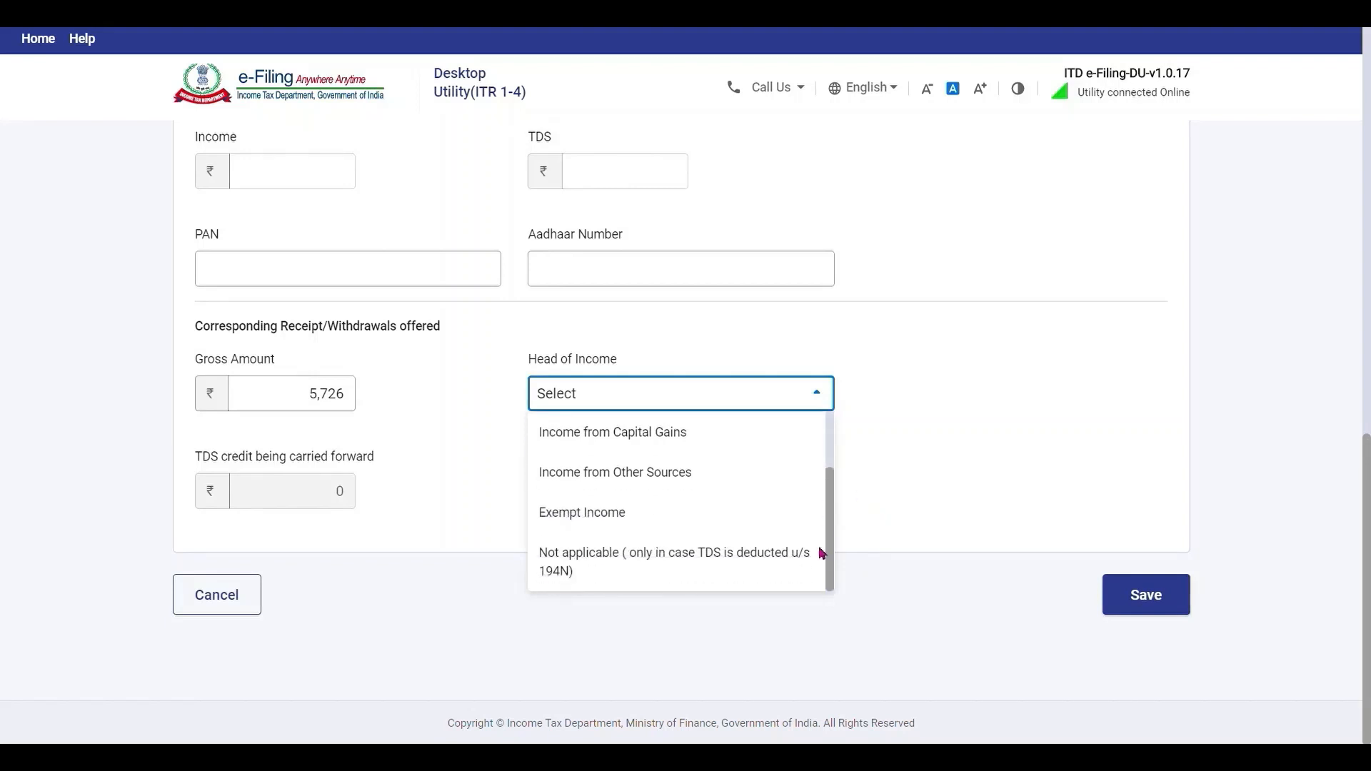
{"action": "left_click", "coordinate": [688, 478]}
{"action": "left_click", "coordinate": [1140, 604]}
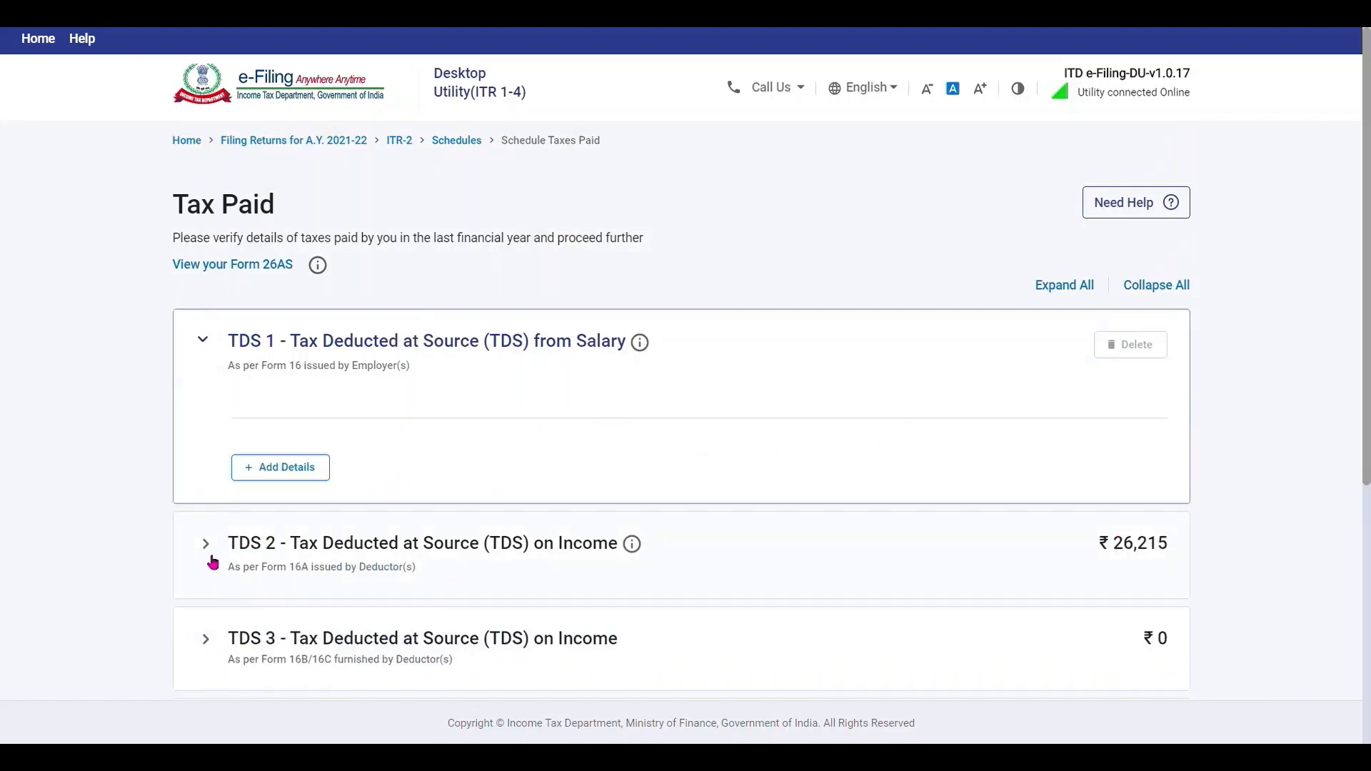
Mark the second TDS 2 entry's credit as relating to Self and save it.
{"action": "left_click", "coordinate": [205, 560]}
{"action": "scroll", "coordinate": [279, 450], "scroll_direction": "down", "scroll_amount": 5}
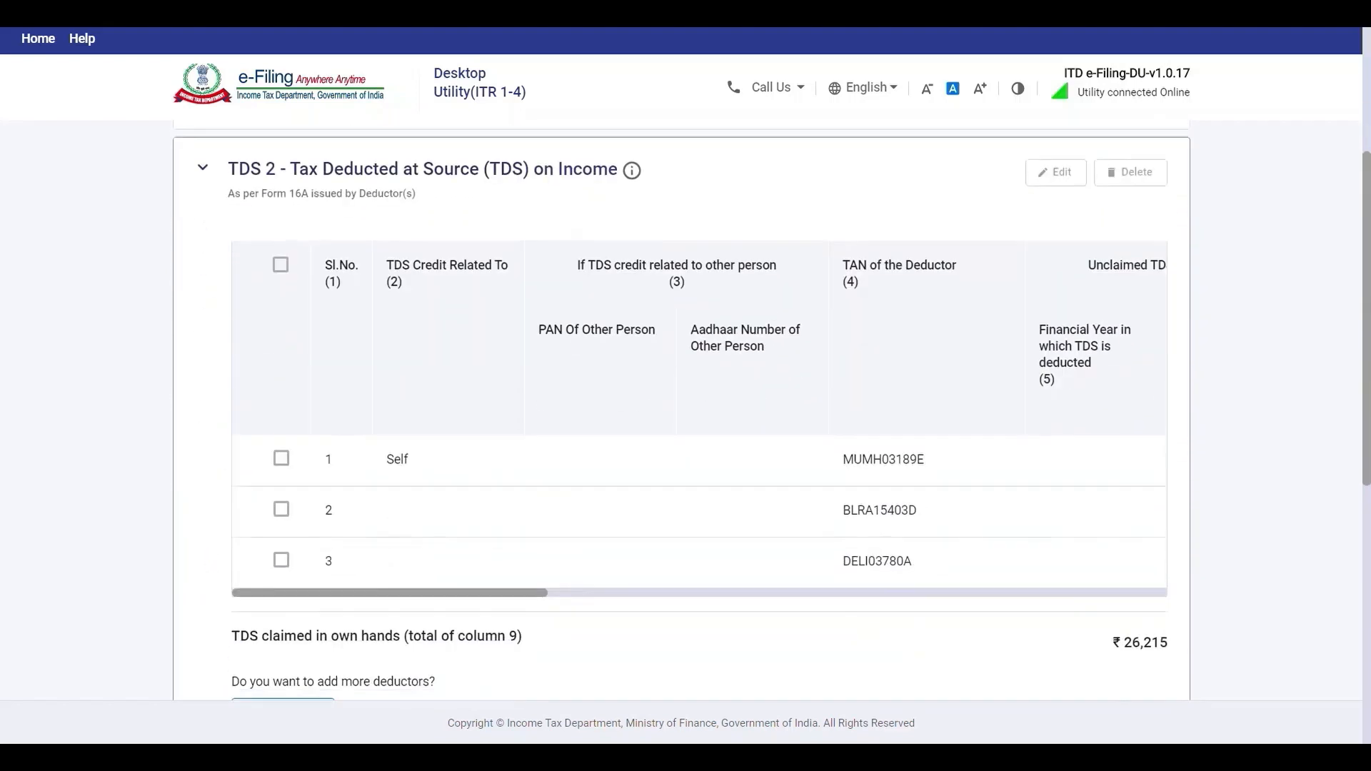
{"action": "left_click", "coordinate": [281, 444]}
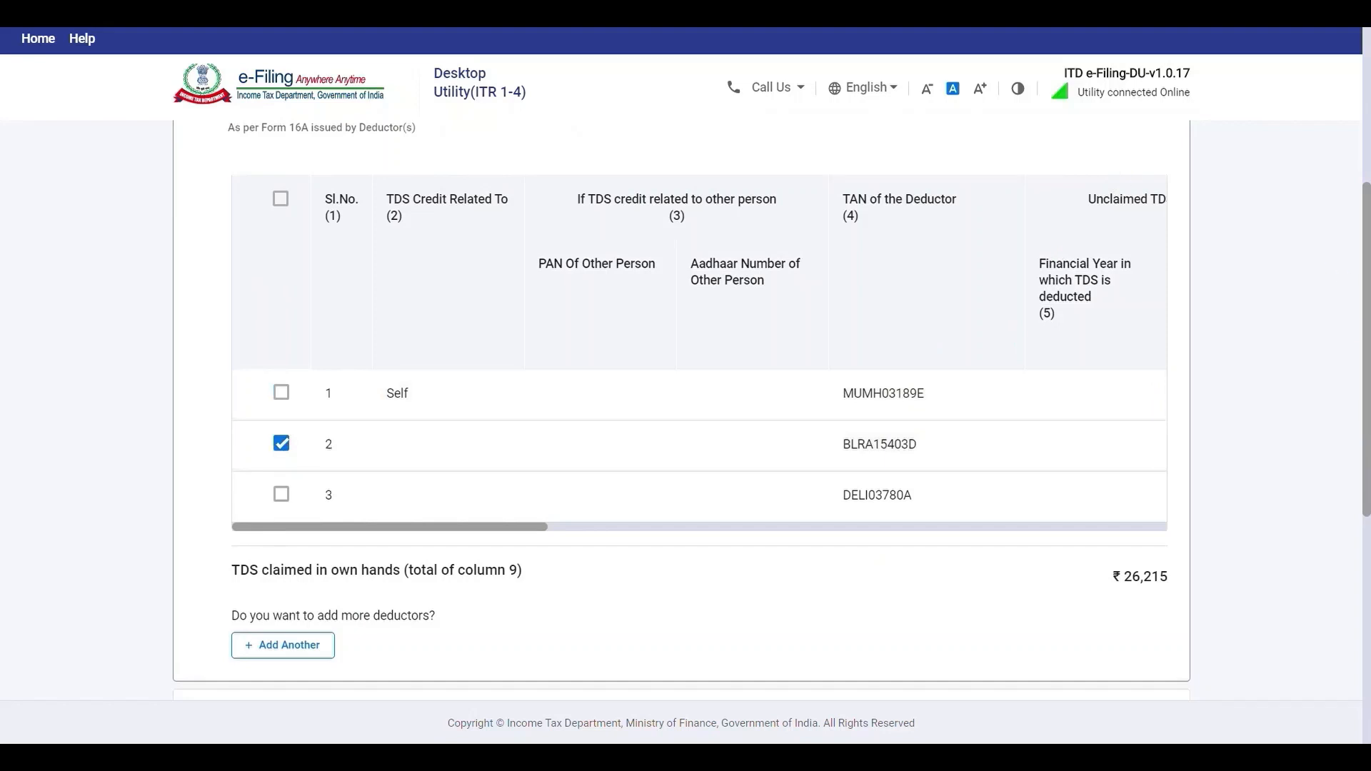
{"action": "scroll", "coordinate": [1264, 358], "scroll_direction": "up", "scroll_amount": 2}
{"action": "left_click", "coordinate": [1053, 232]}
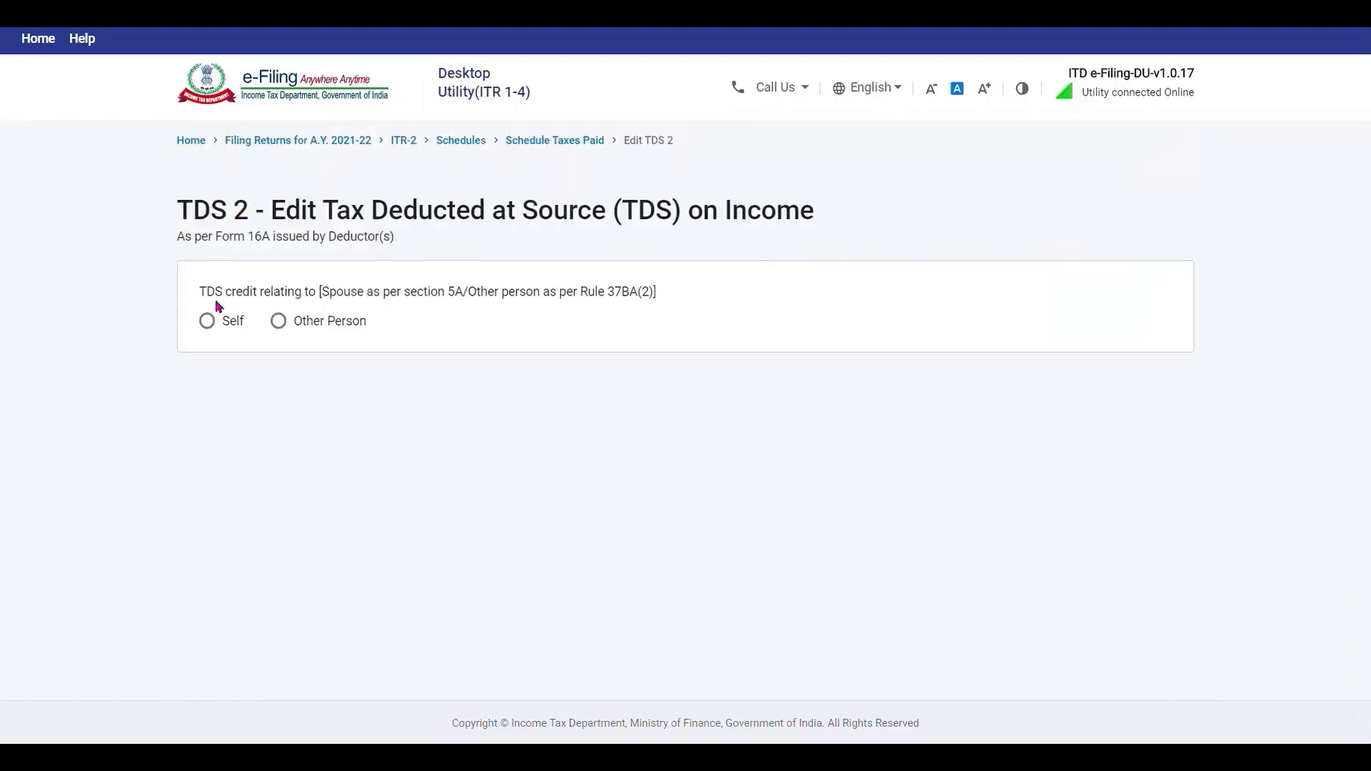
{"action": "left_click", "coordinate": [207, 321]}
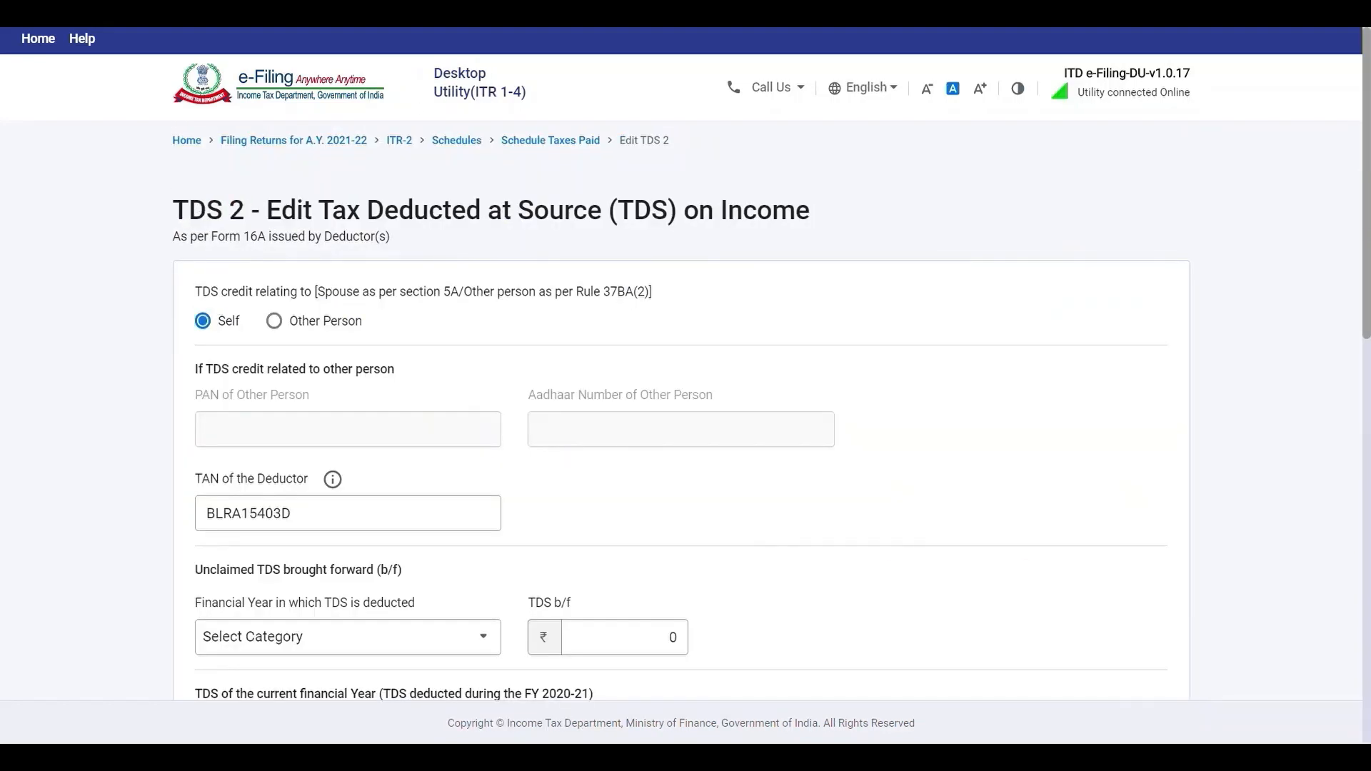
{"action": "scroll", "coordinate": [682, 411], "scroll_direction": "down", "scroll_amount": 5}
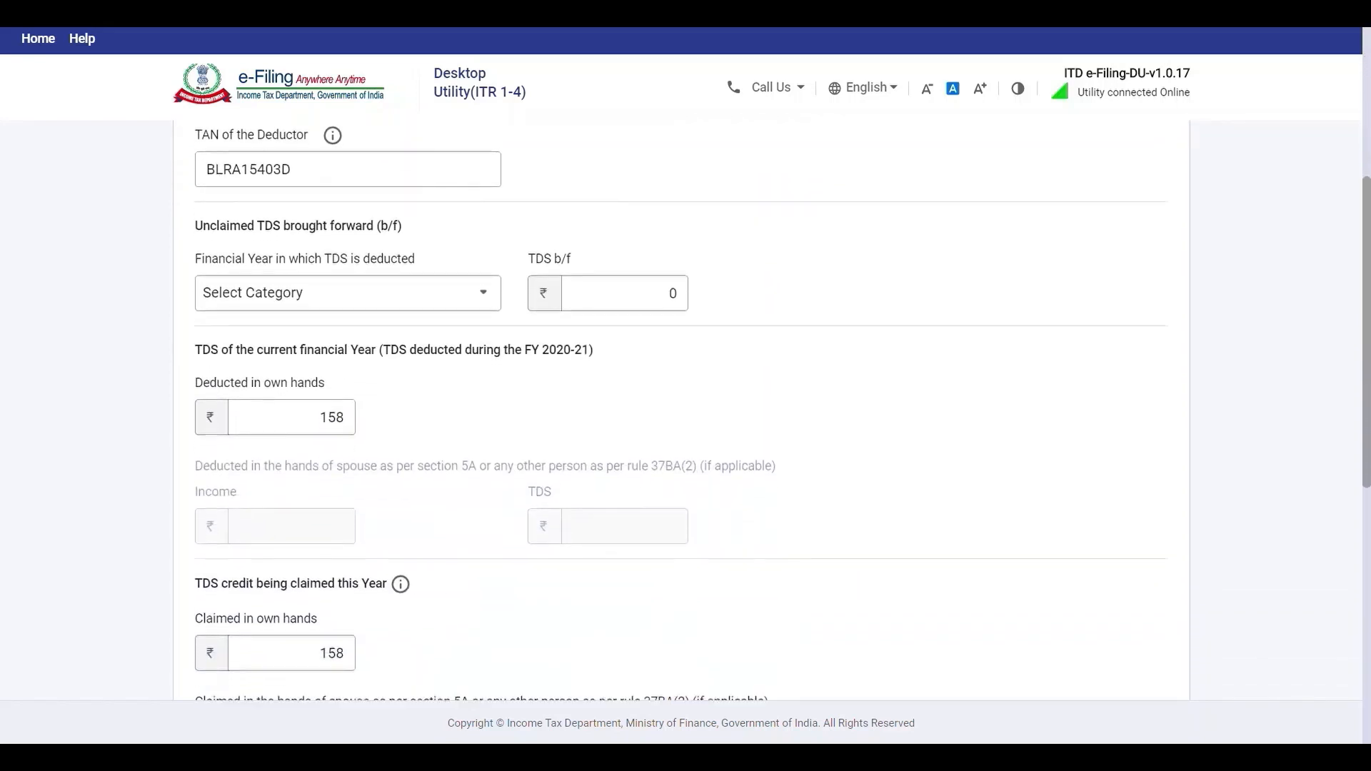
{"action": "scroll", "coordinate": [681, 411], "scroll_direction": "down", "scroll_amount": 3}
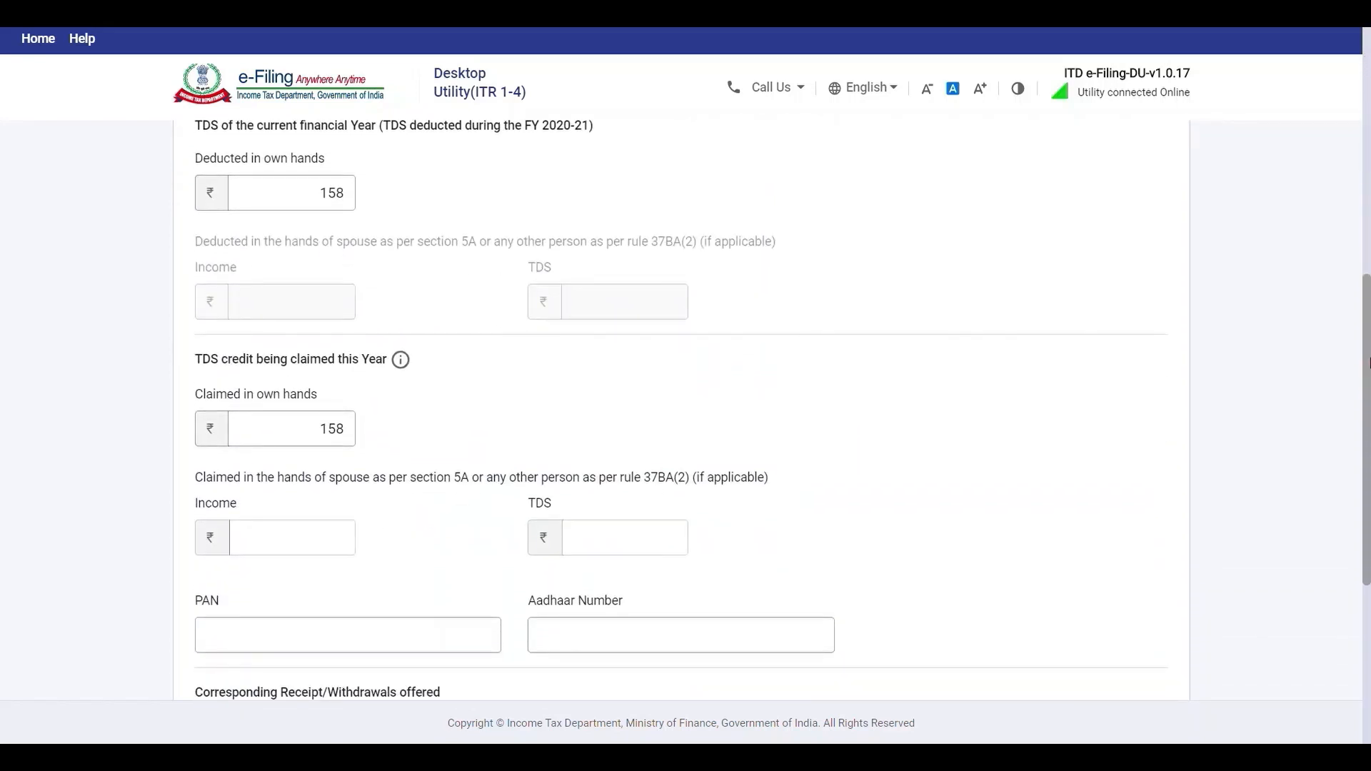
{"action": "scroll", "coordinate": [681, 411], "scroll_direction": "down", "scroll_amount": 1}
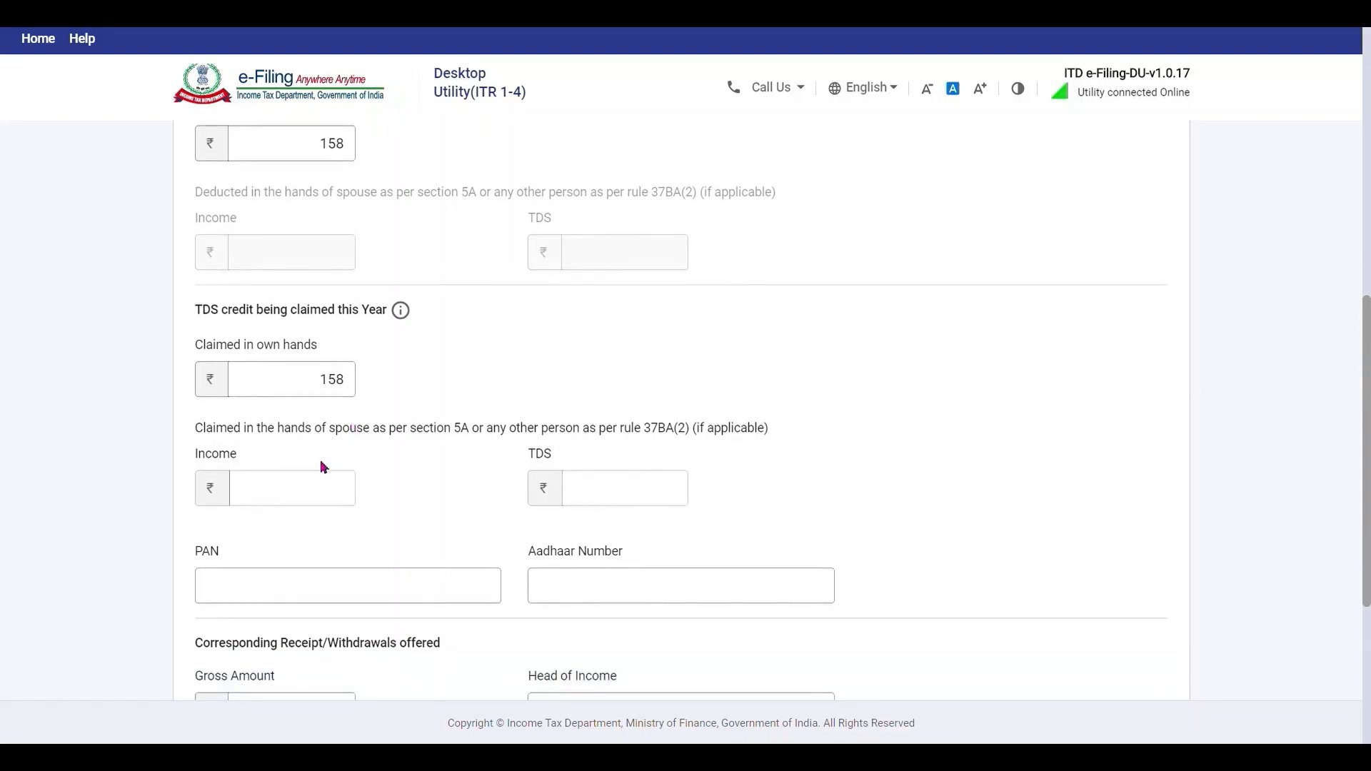
{"action": "left_click_drag", "start_coordinate": [1366, 450], "coordinate": [1366, 584]}
{"action": "left_click", "coordinate": [1147, 596]}
Confirm the Tax Paid schedule totalling ₹26,215 in taxes paid.
{"action": "left_click_drag", "start_coordinate": [1366, 307], "coordinate": [1366, 564]}
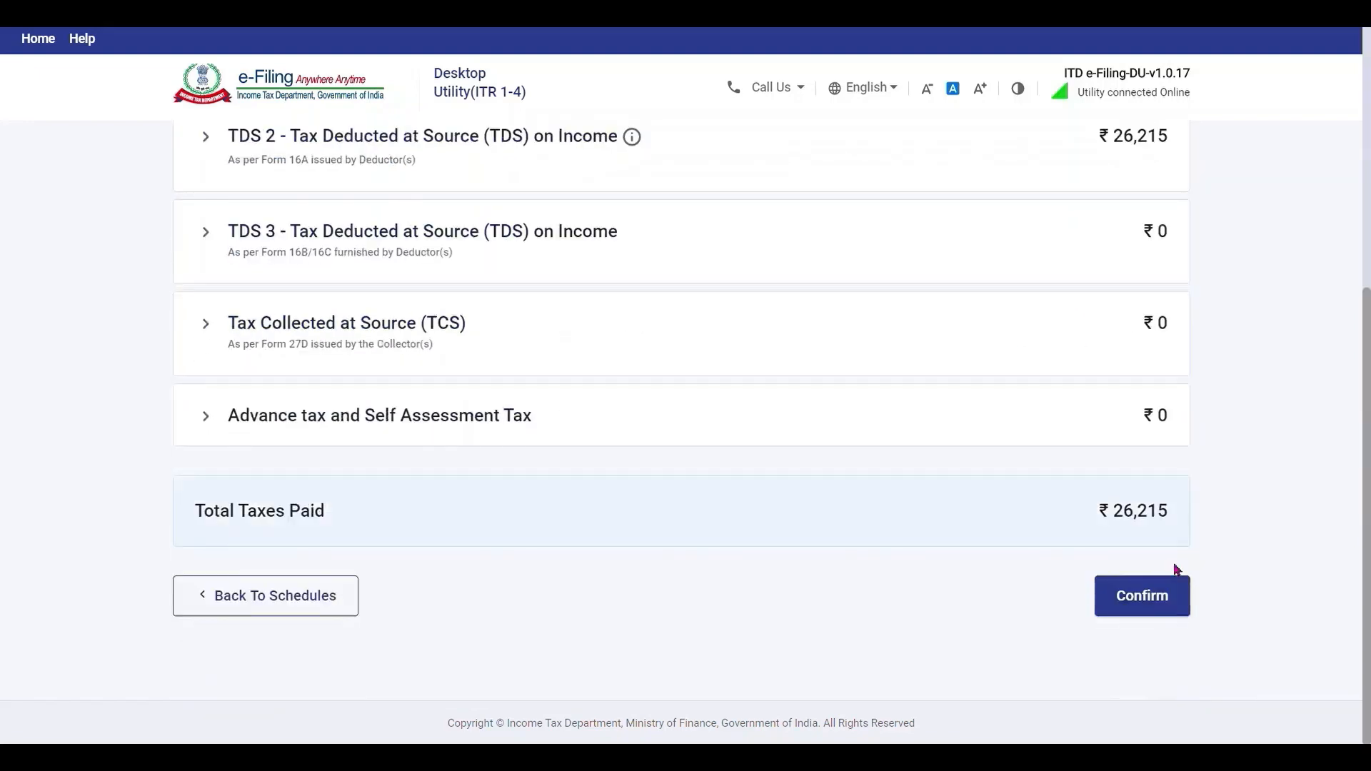
{"action": "left_click", "coordinate": [1143, 595]}
{"action": "left_click_drag", "start_coordinate": [1367, 100], "coordinate": [1368, 494]}
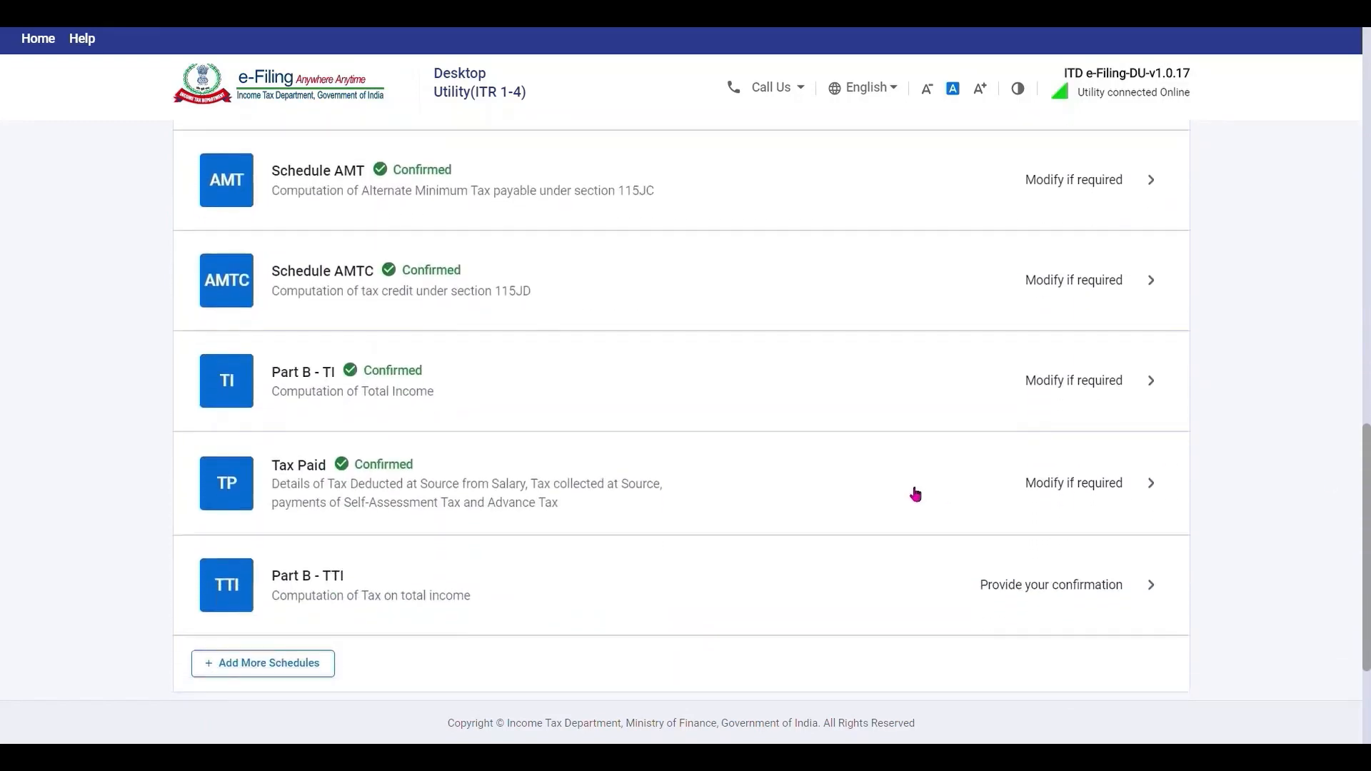
Open Part B - TTI, expand items 1 and 15, and check ₹0 payable with a ₹26,220 refund.
{"action": "left_click", "coordinate": [992, 579]}
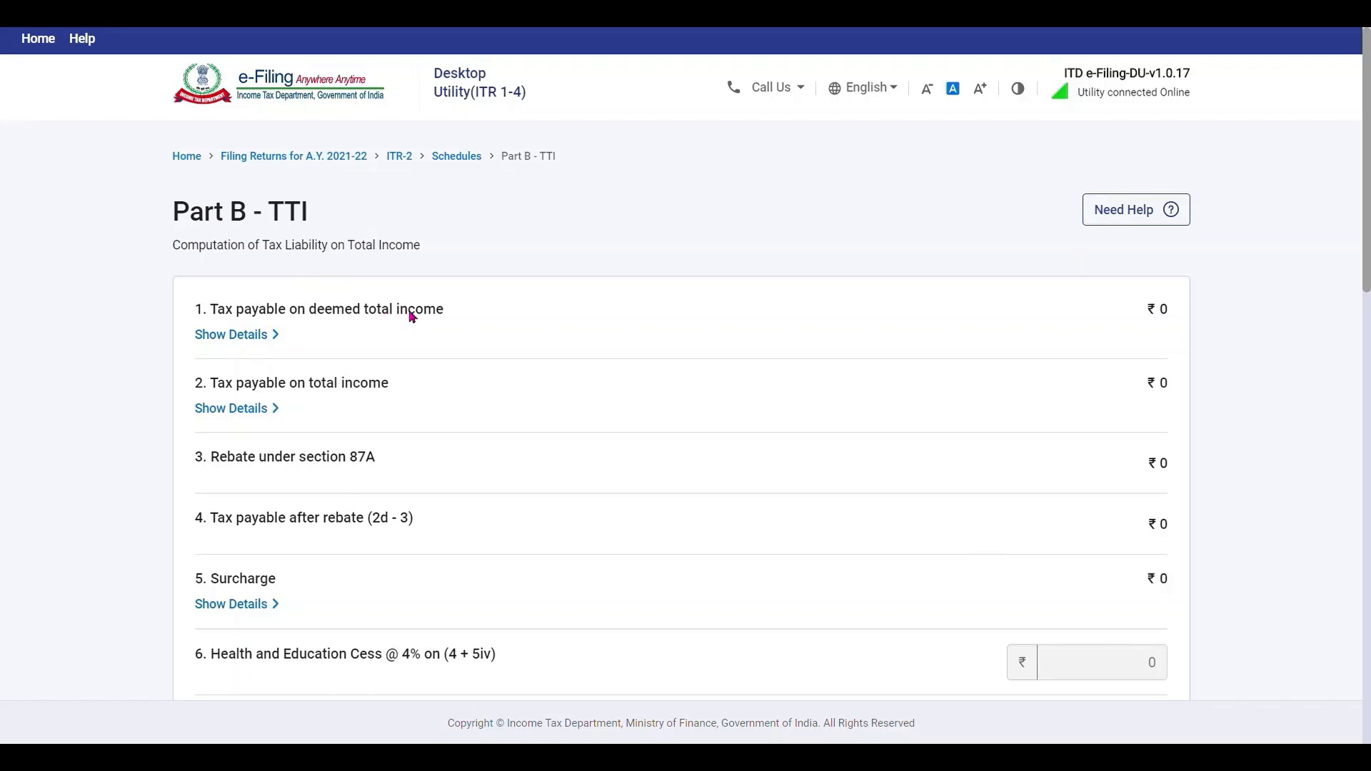
{"action": "left_click", "coordinate": [272, 341]}
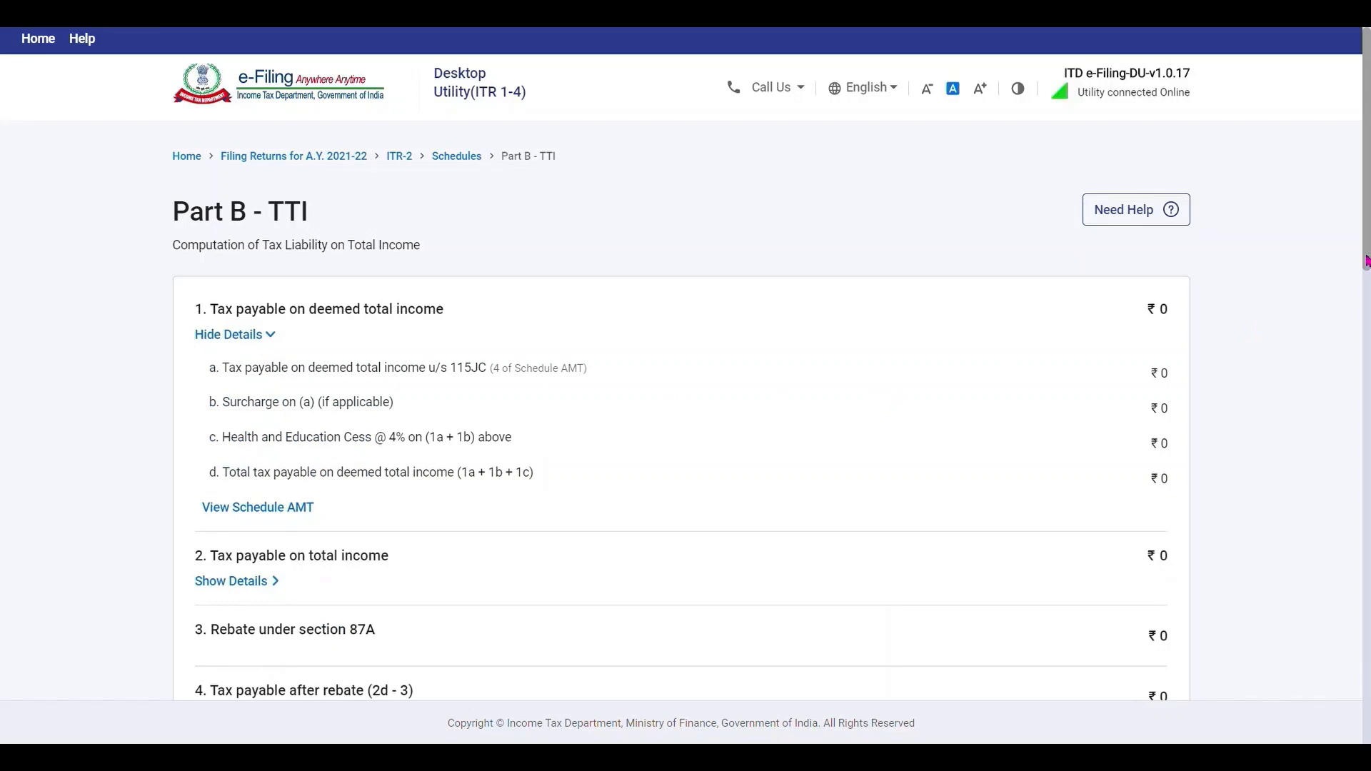
{"action": "scroll", "coordinate": [1366, 261], "scroll_direction": "down", "scroll_amount": 4}
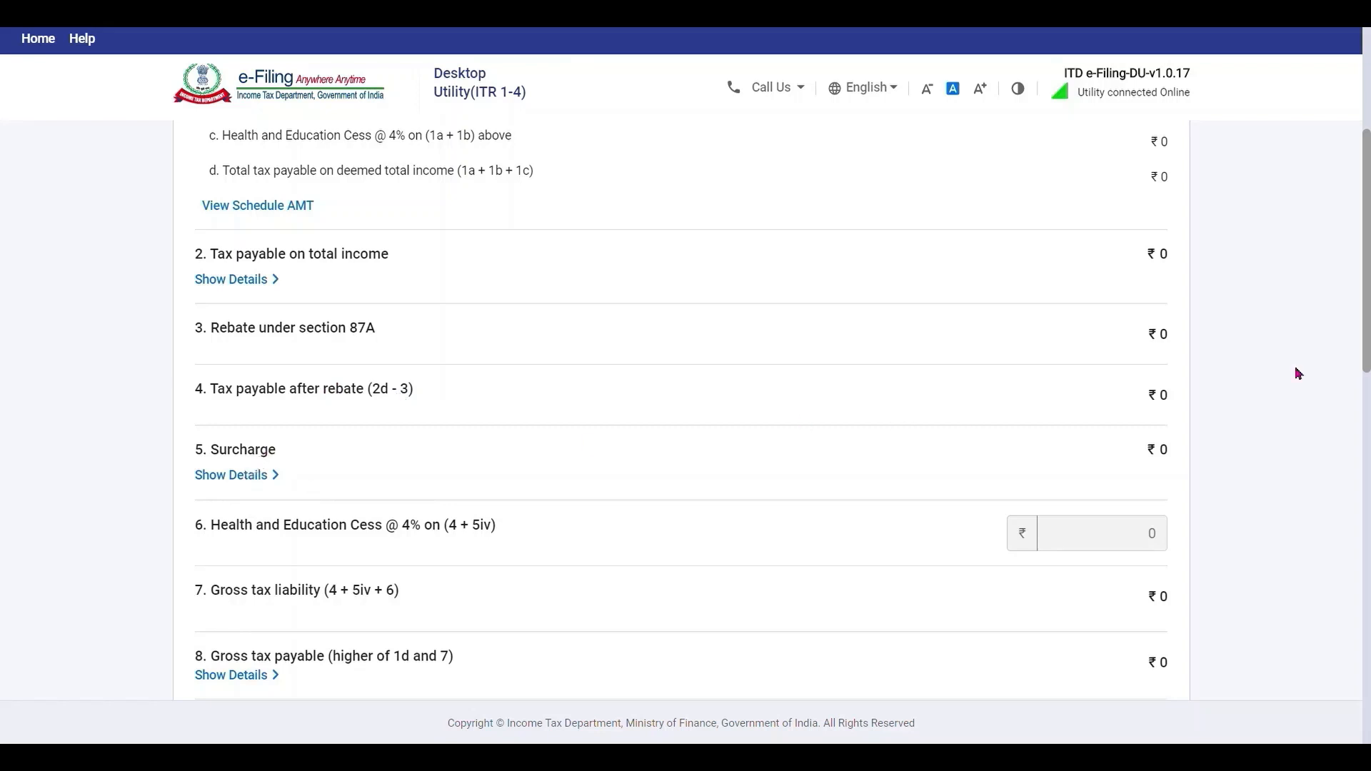
{"action": "scroll", "coordinate": [681, 410], "scroll_direction": "down", "scroll_amount": 5}
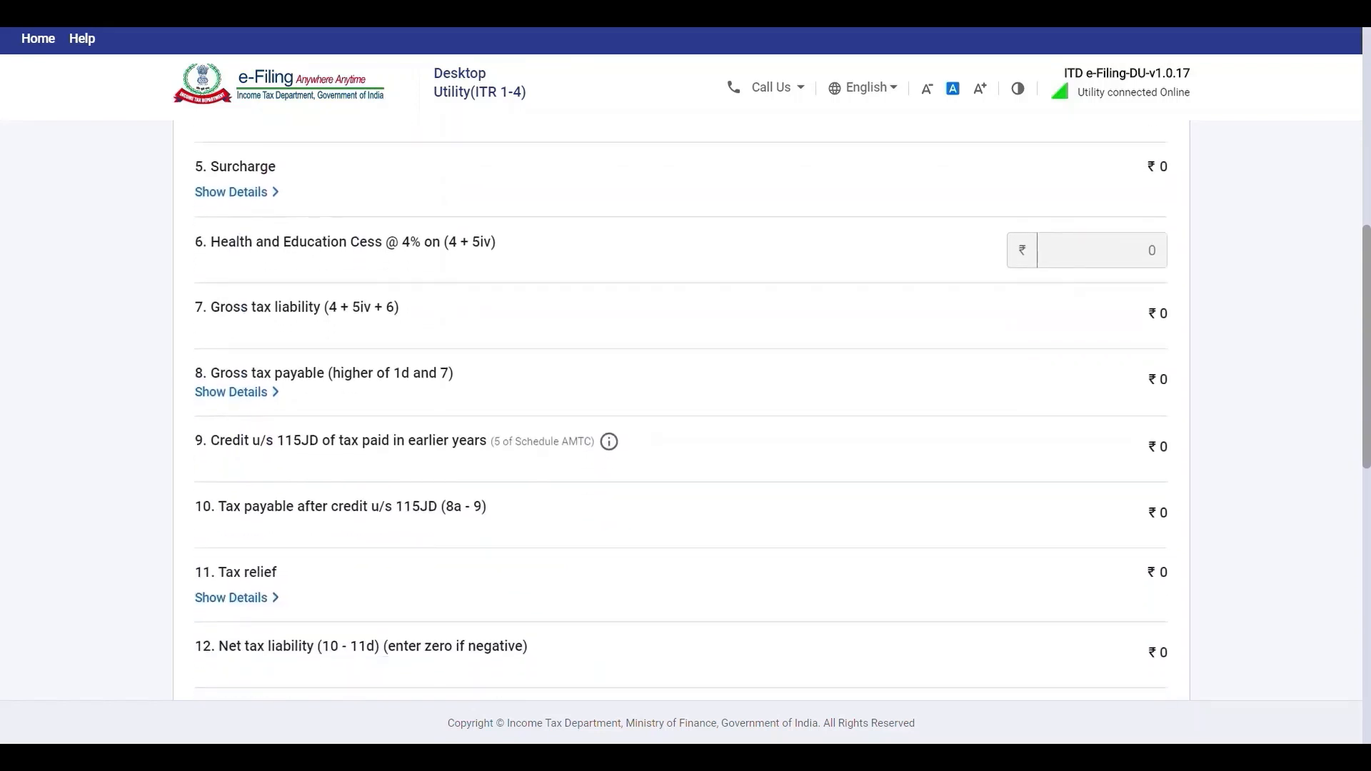
{"action": "scroll", "coordinate": [681, 411], "scroll_direction": "down", "scroll_amount": 4}
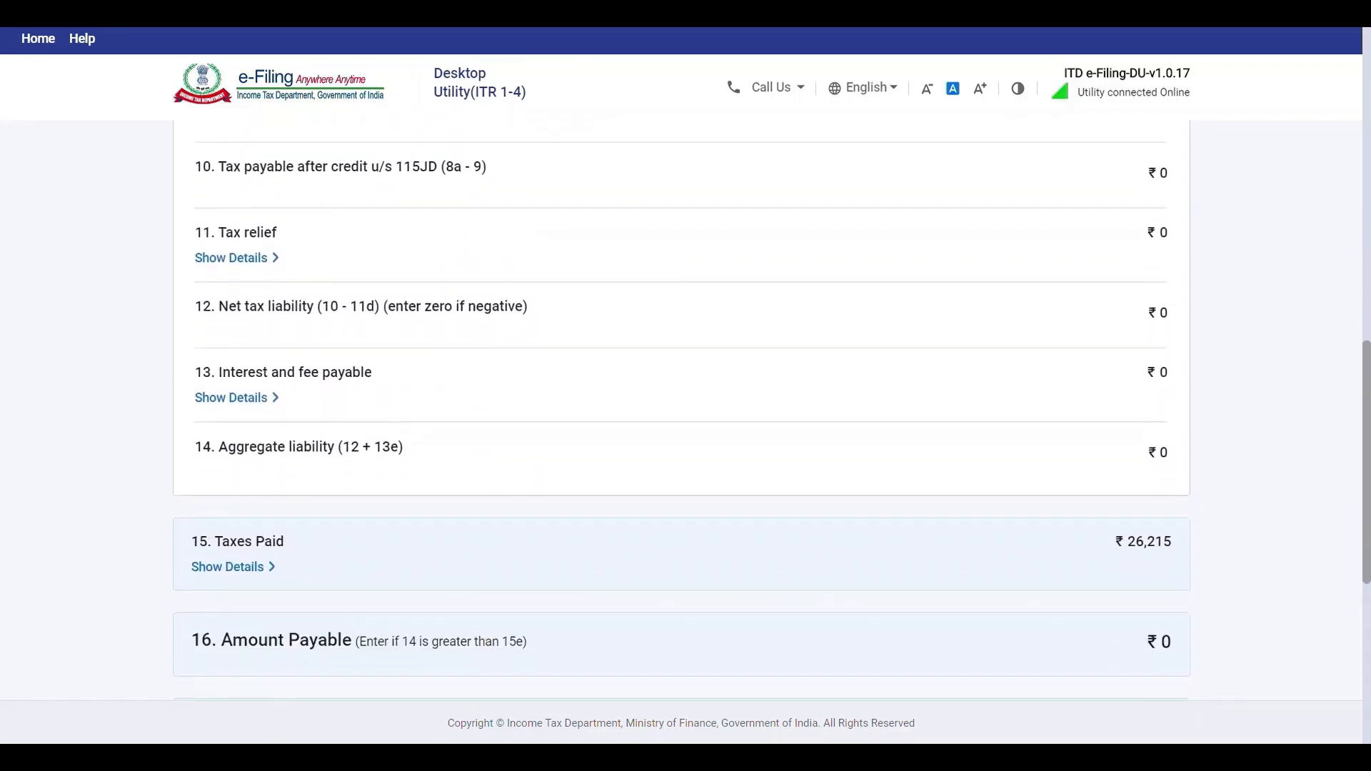
{"action": "scroll", "coordinate": [1006, 523], "scroll_direction": "down", "scroll_amount": 2}
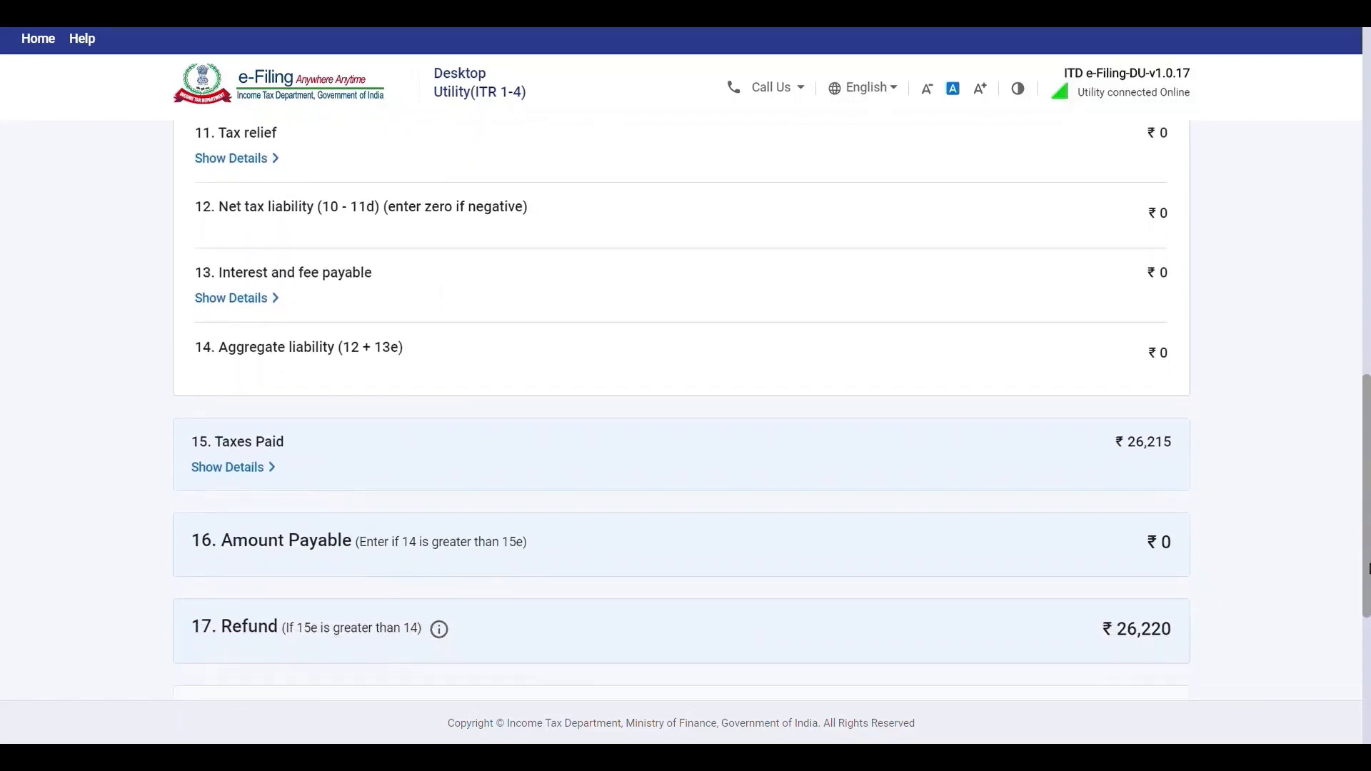
{"action": "left_click", "coordinate": [264, 469]}
{"action": "scroll", "coordinate": [681, 411], "scroll_direction": "down", "scroll_amount": 2}
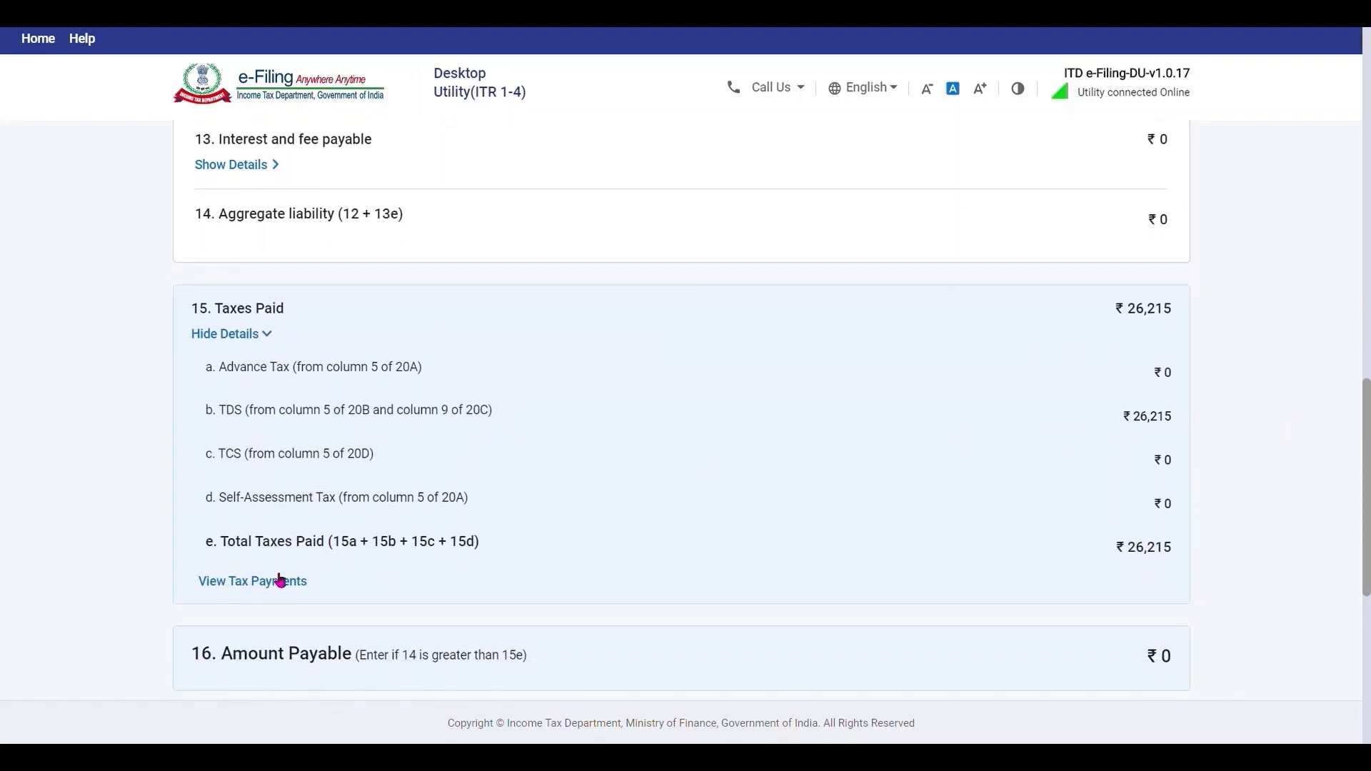
{"action": "scroll", "coordinate": [1249, 450], "scroll_direction": "down", "scroll_amount": 3}
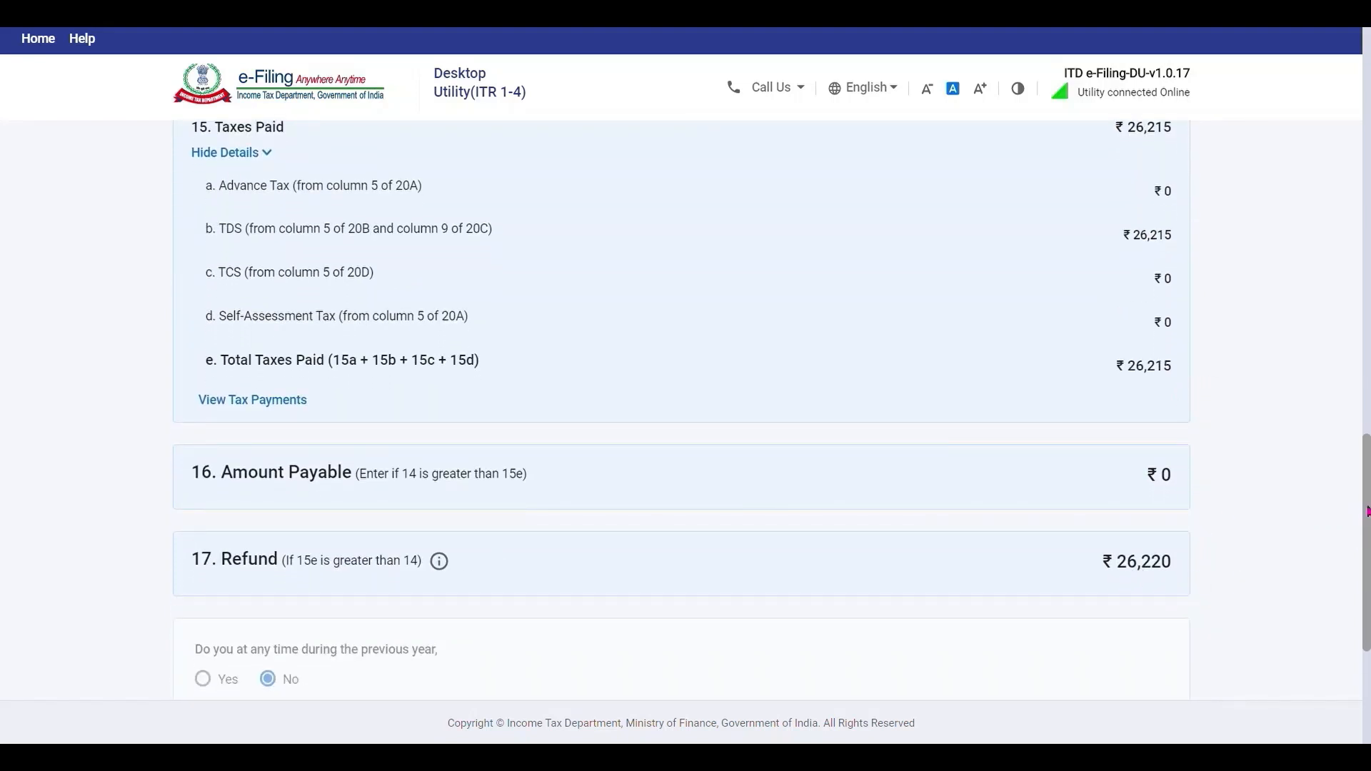
{"action": "left_click_drag", "start_coordinate": [1368, 511], "coordinate": [1368, 607]}
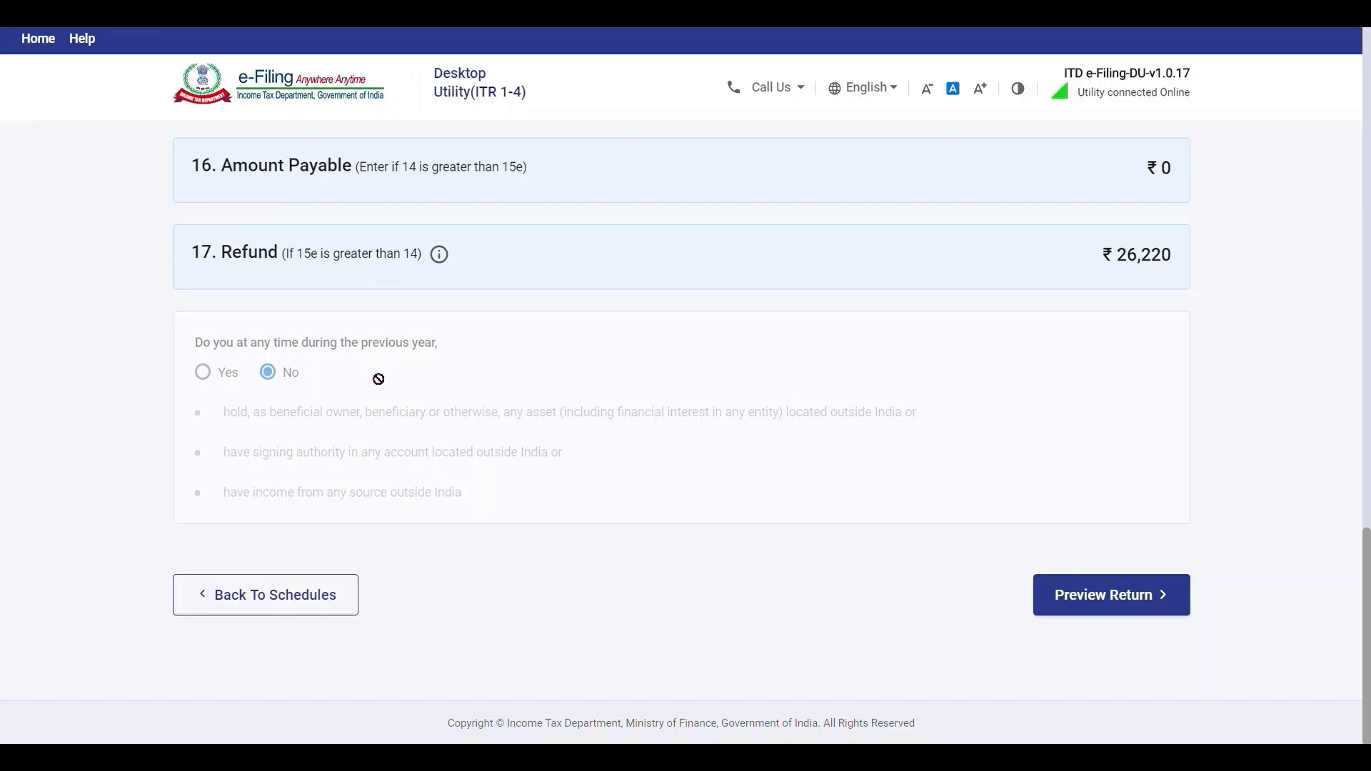
Preview the return and validate it without errors, proceeding to verification.
{"action": "left_click", "coordinate": [1137, 612]}
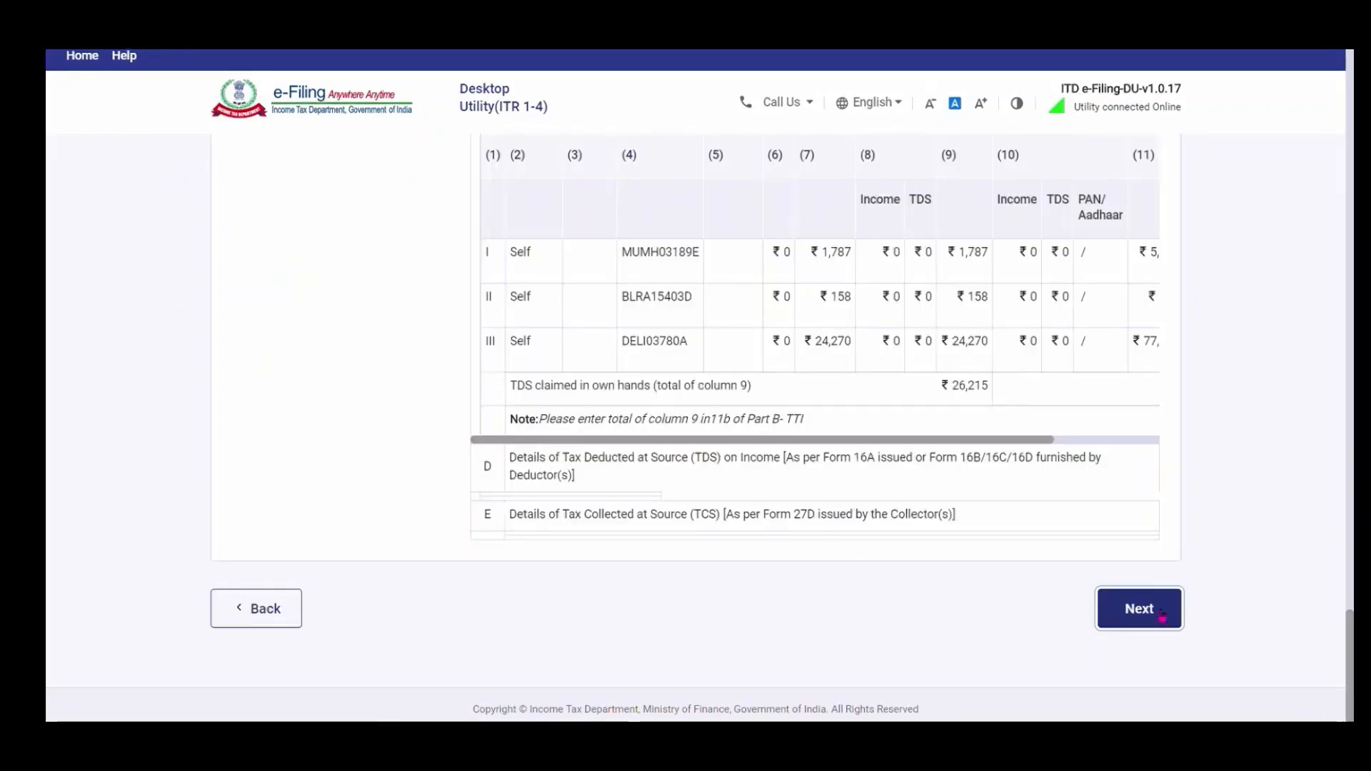
{"action": "left_click", "coordinate": [1140, 609]}
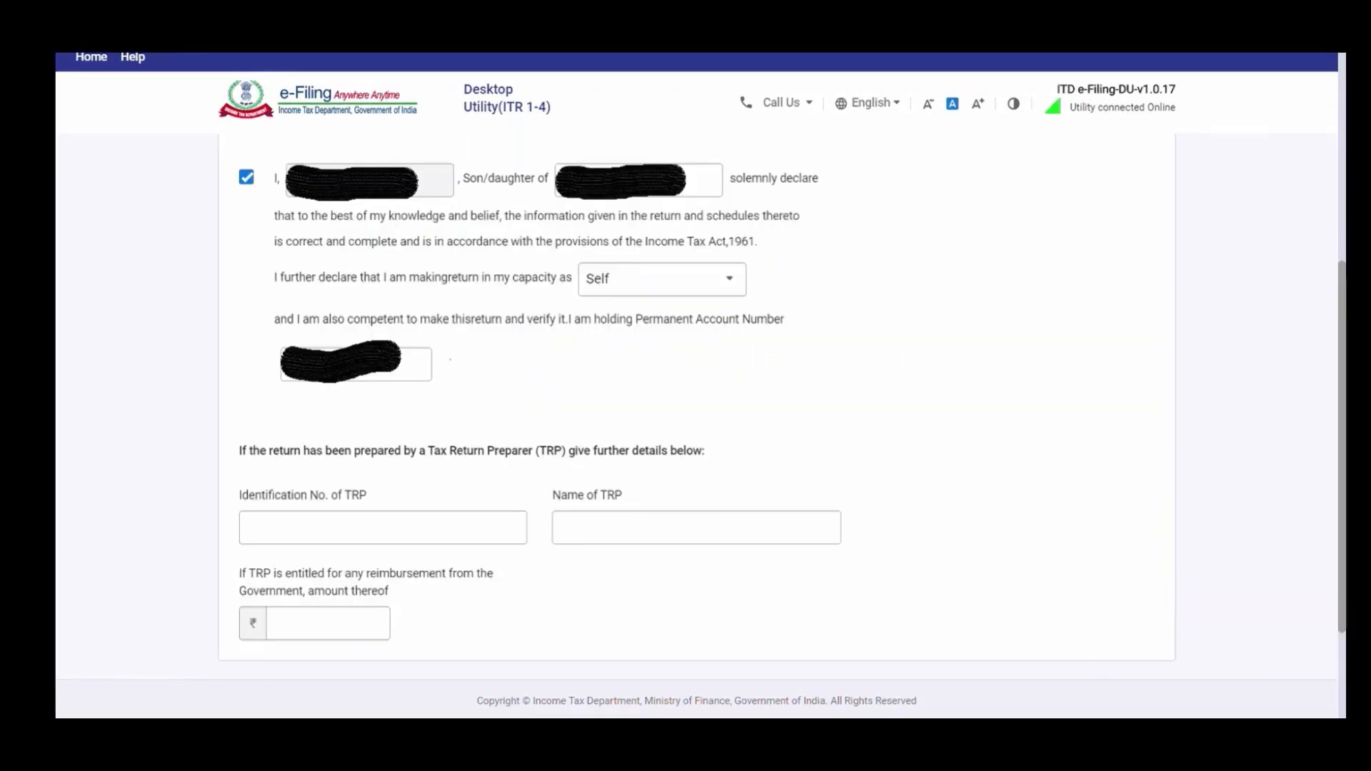
{"action": "scroll", "coordinate": [1096, 575], "scroll_direction": "down", "scroll_amount": 3}
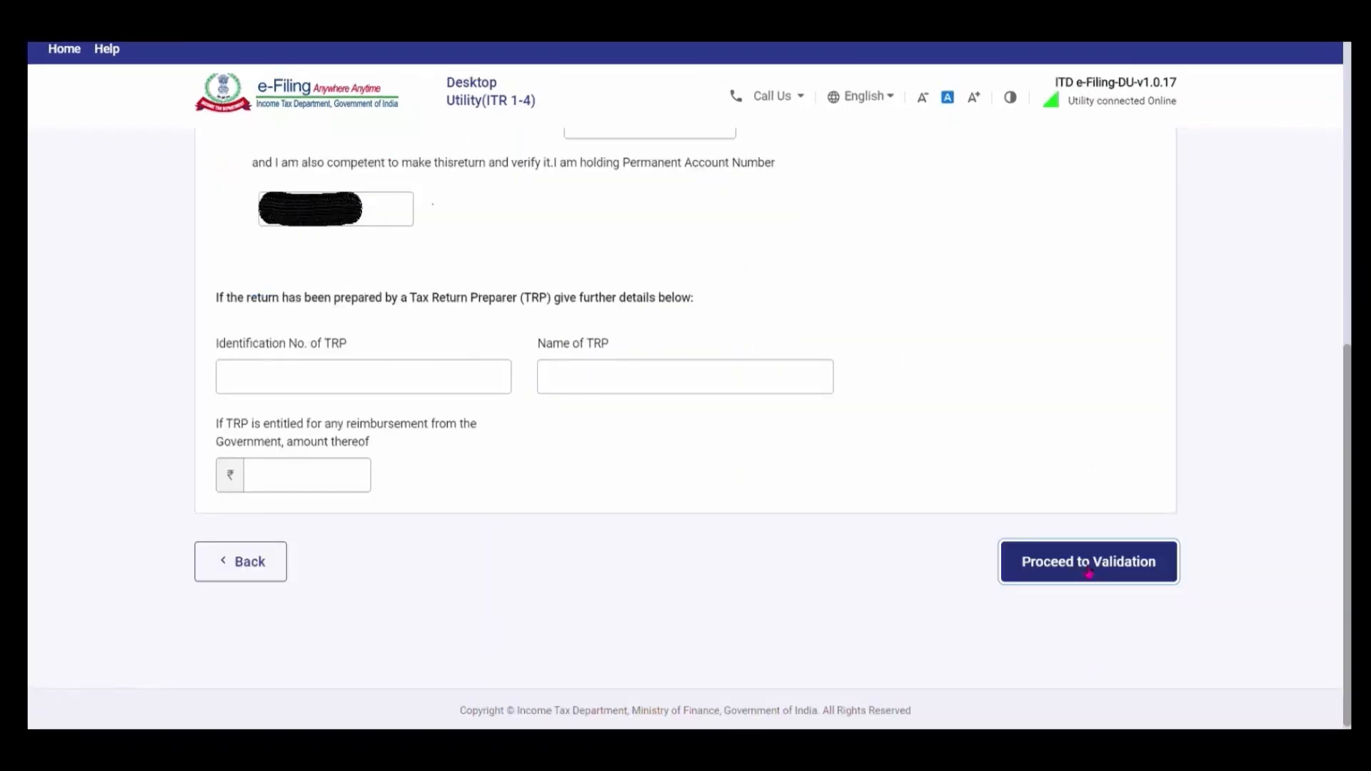
{"action": "left_click", "coordinate": [1089, 571]}
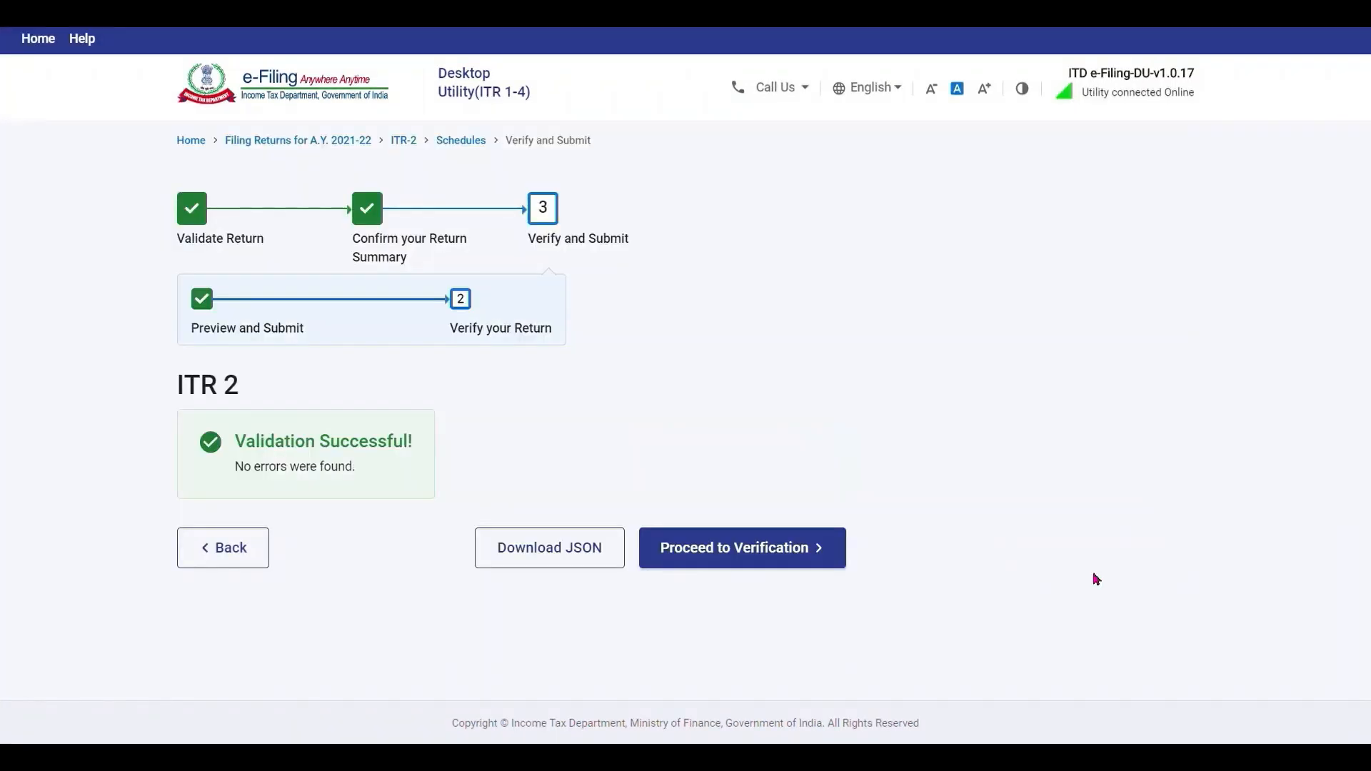
{"action": "left_click", "coordinate": [790, 566]}
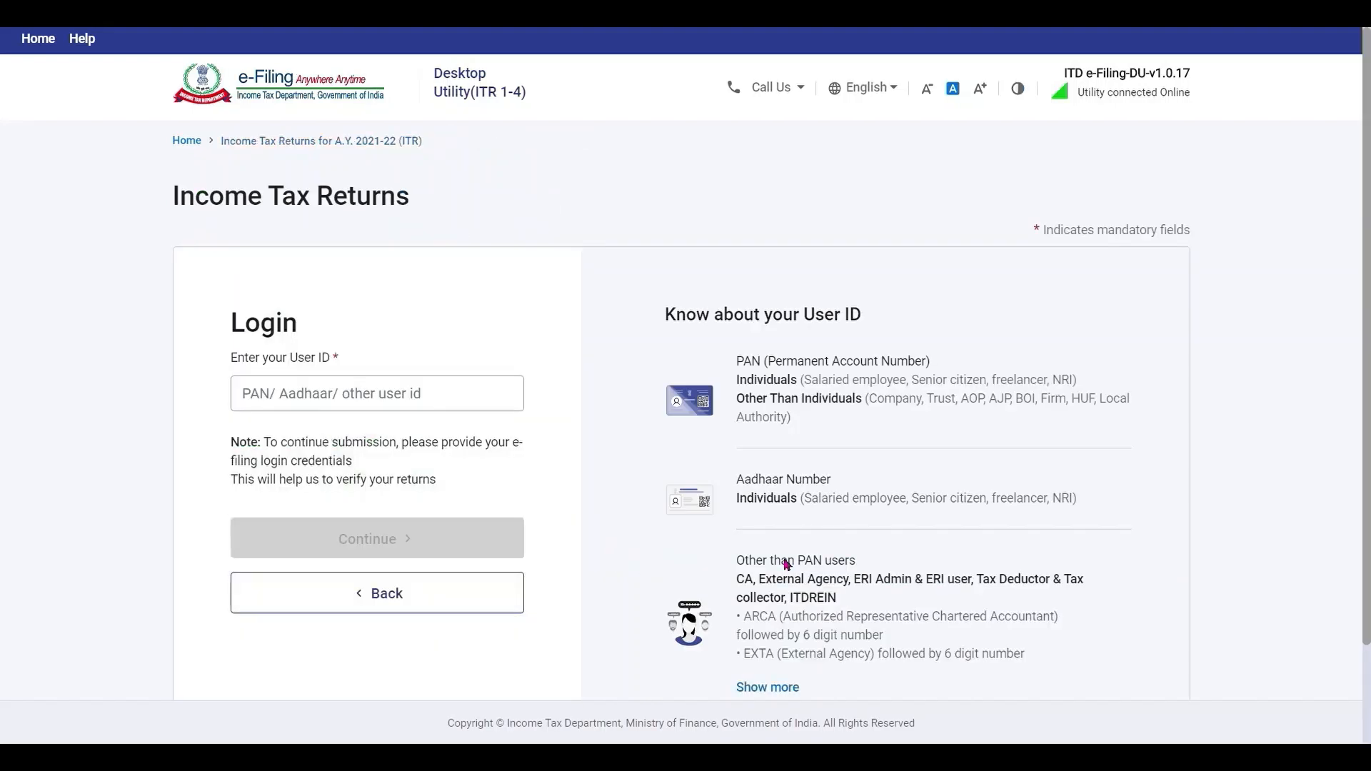
Log in with the e-Filing user ID and upload the return, acknowledging the notice.
{"action": "left_click", "coordinate": [419, 400]}
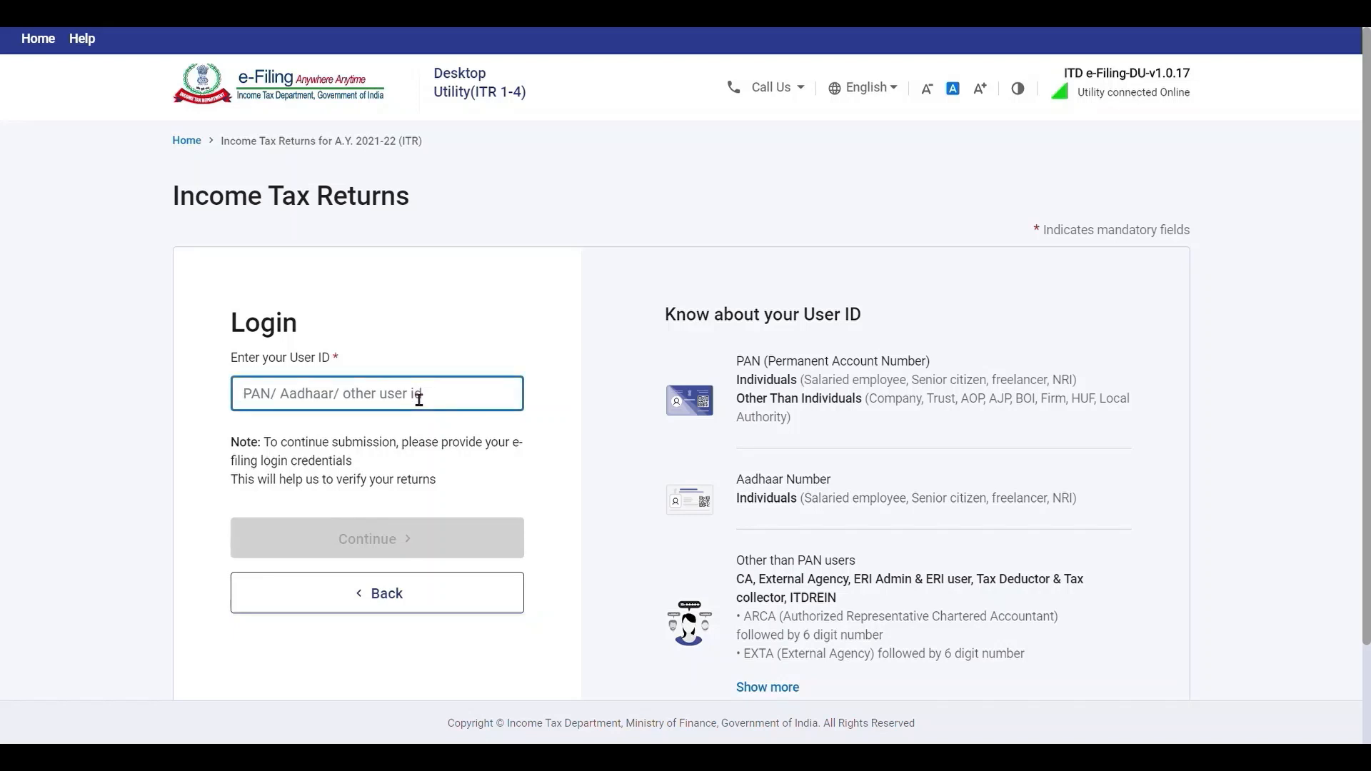
{"action": "left_click", "coordinate": [398, 533]}
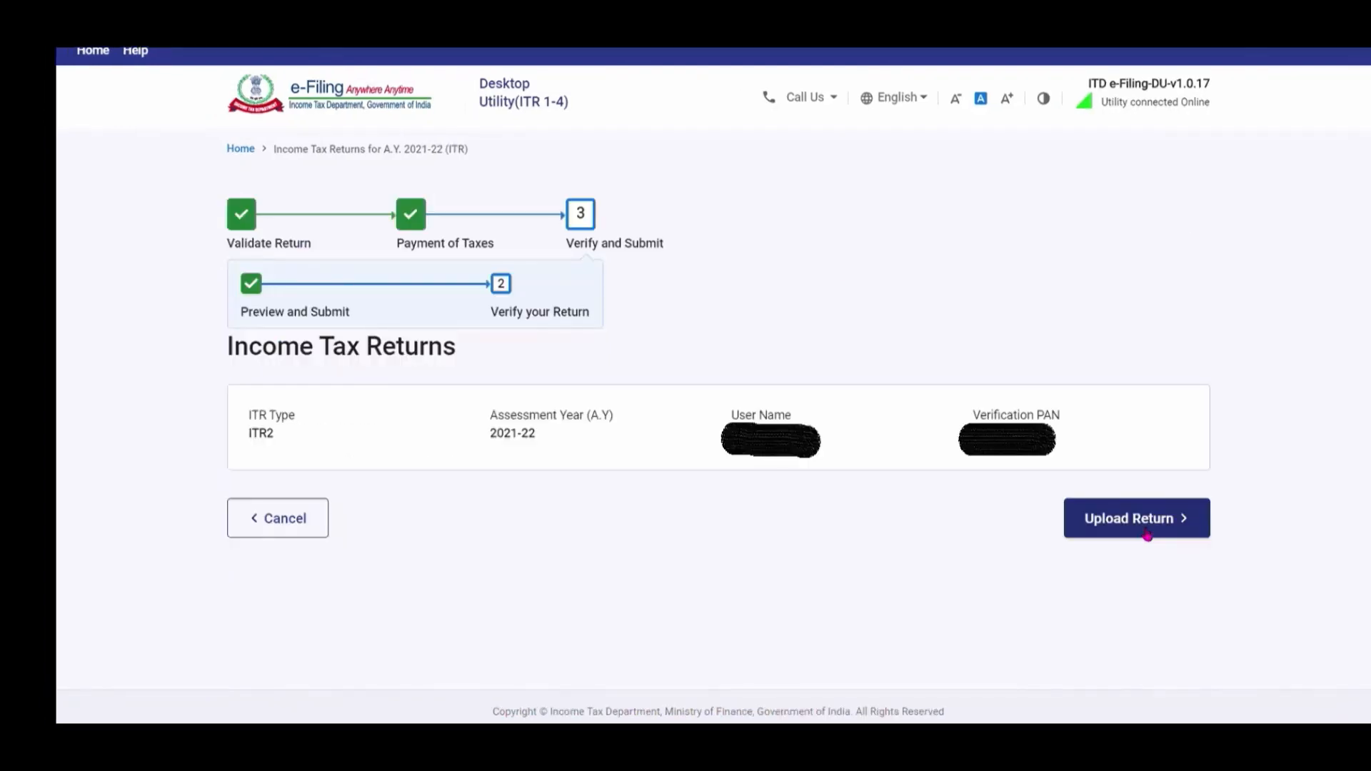
{"action": "left_click", "coordinate": [1147, 532]}
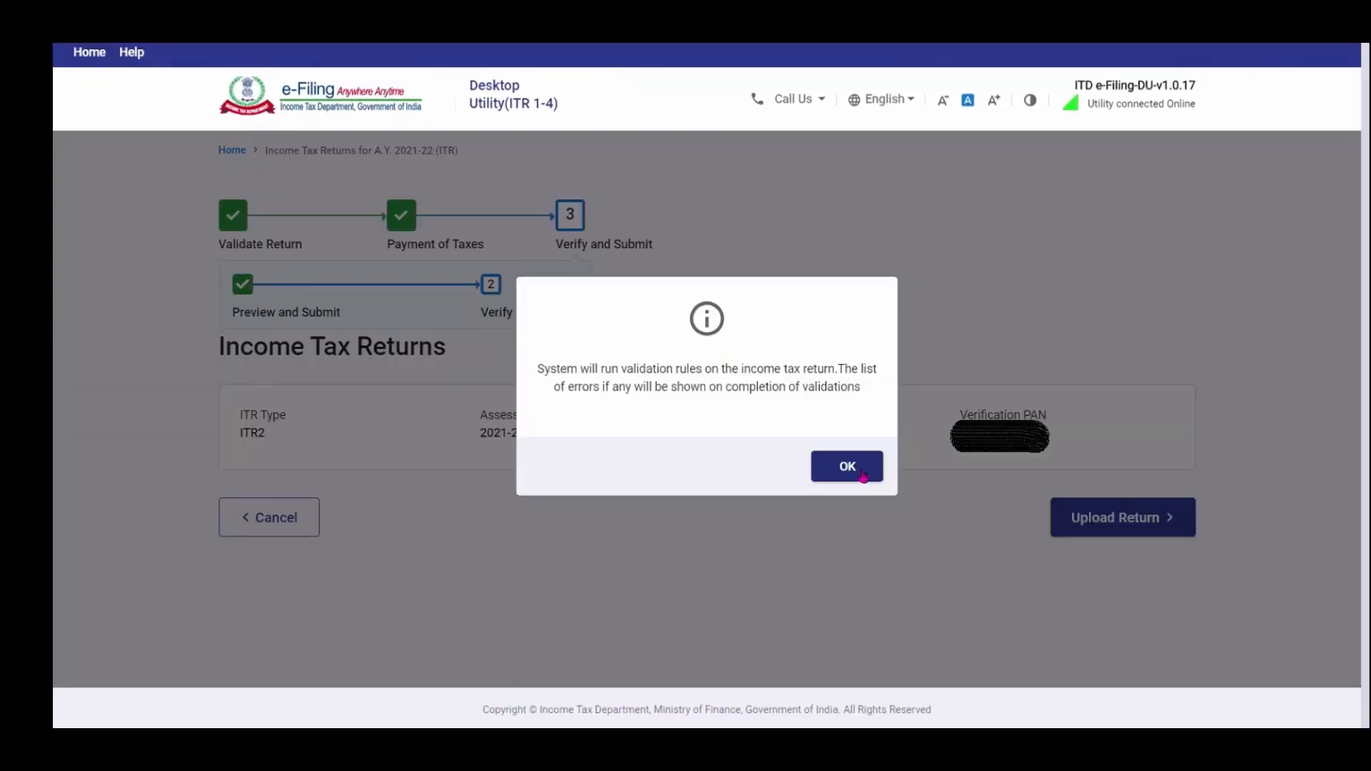
{"action": "left_click", "coordinate": [863, 474]}
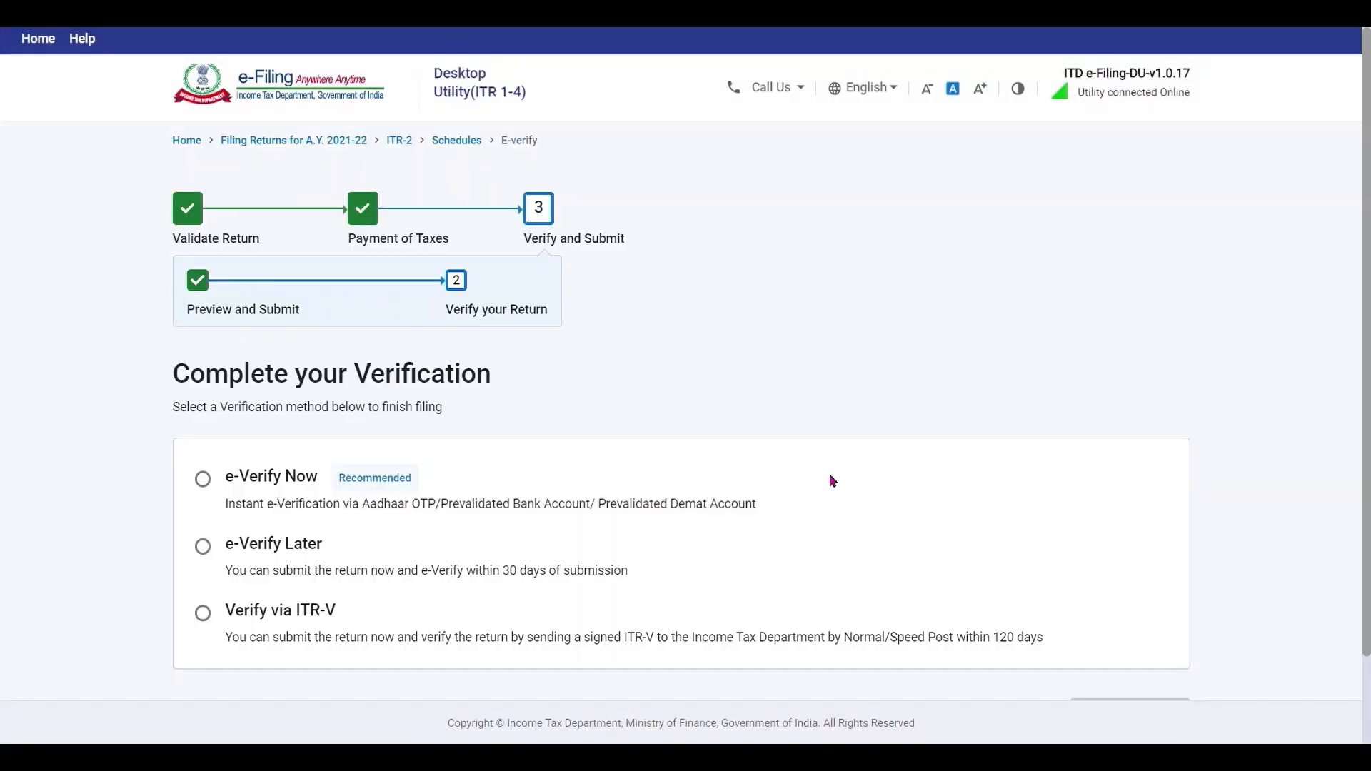
Choose e-Verify Now via Aadhaar OTP, give consent, and generate the Aadhaar OTP.
{"action": "left_click", "coordinate": [203, 480]}
{"action": "scroll", "coordinate": [1368, 471], "scroll_direction": "down", "scroll_amount": 2}
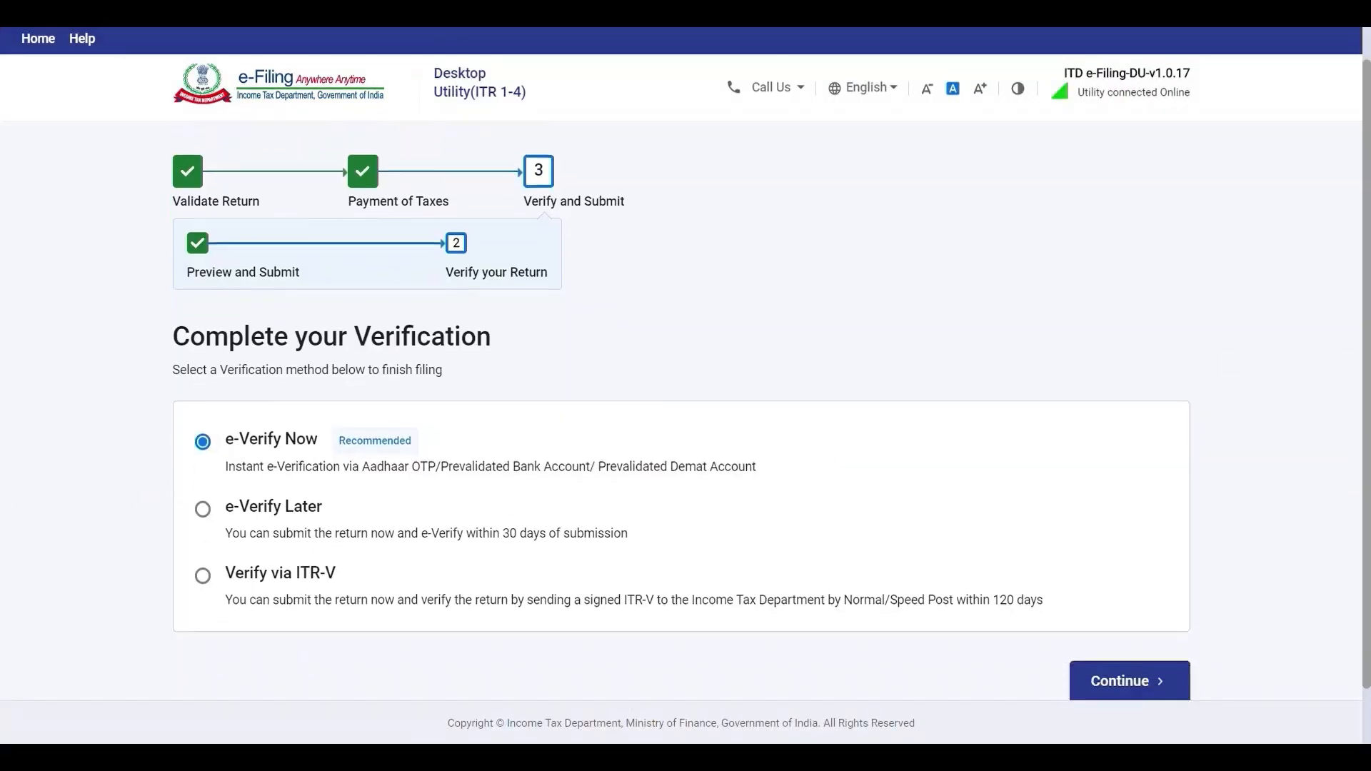
{"action": "left_click", "coordinate": [1131, 616]}
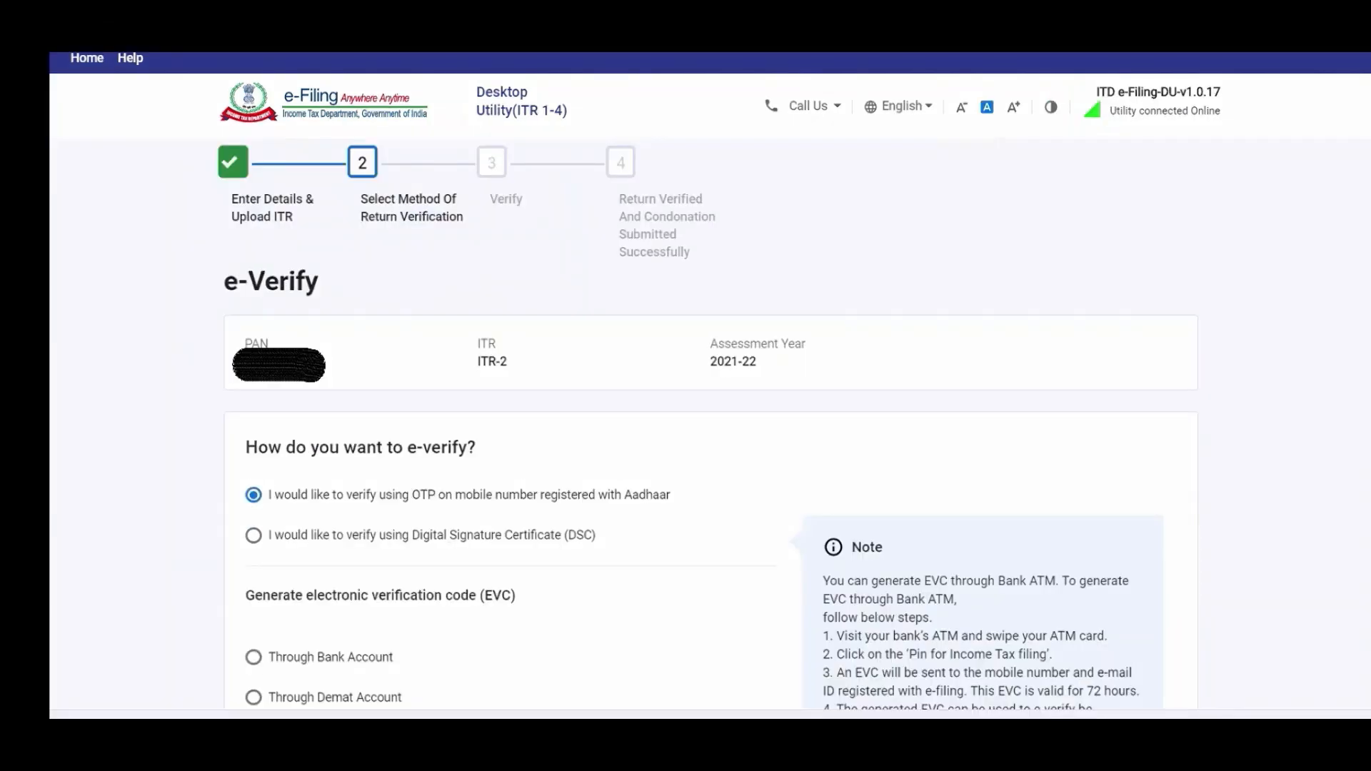
{"action": "scroll", "coordinate": [1132, 615], "scroll_direction": "down", "scroll_amount": 4}
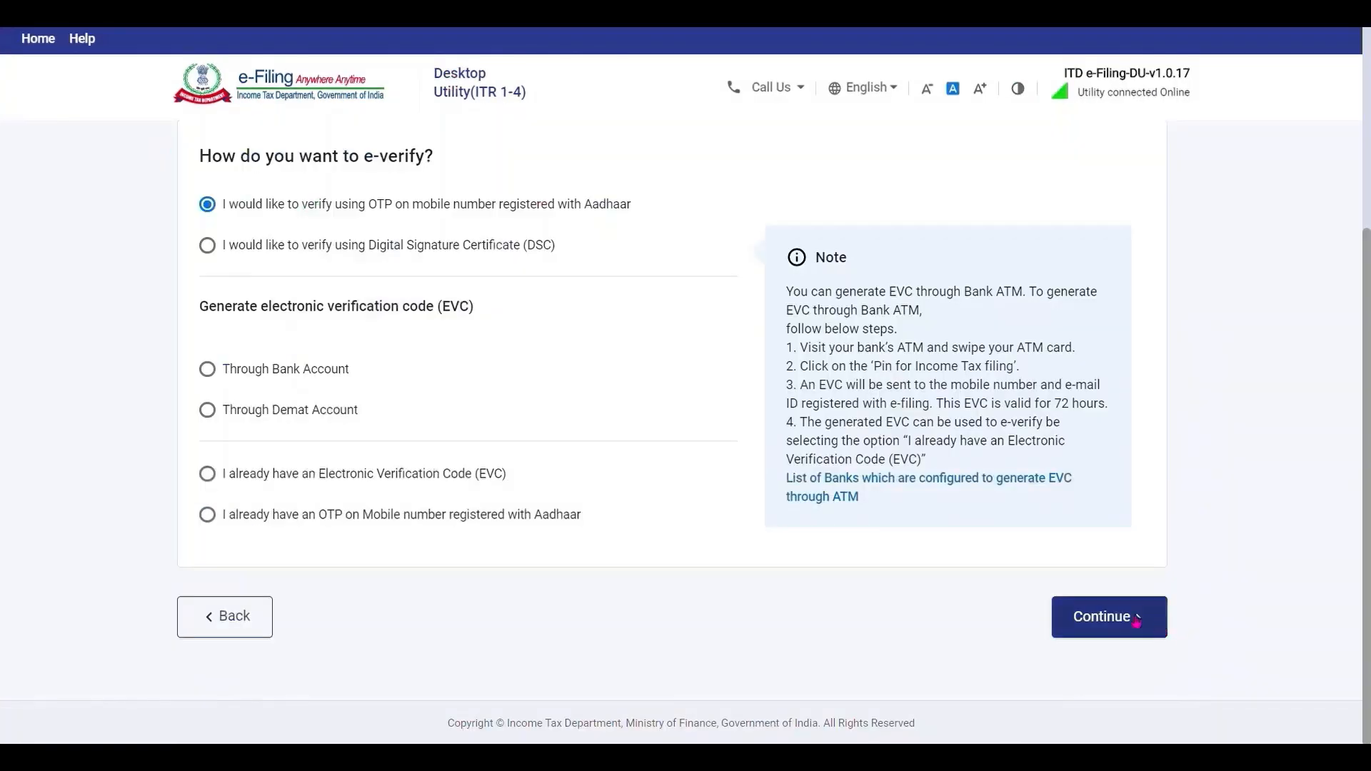
{"action": "left_click", "coordinate": [1131, 617]}
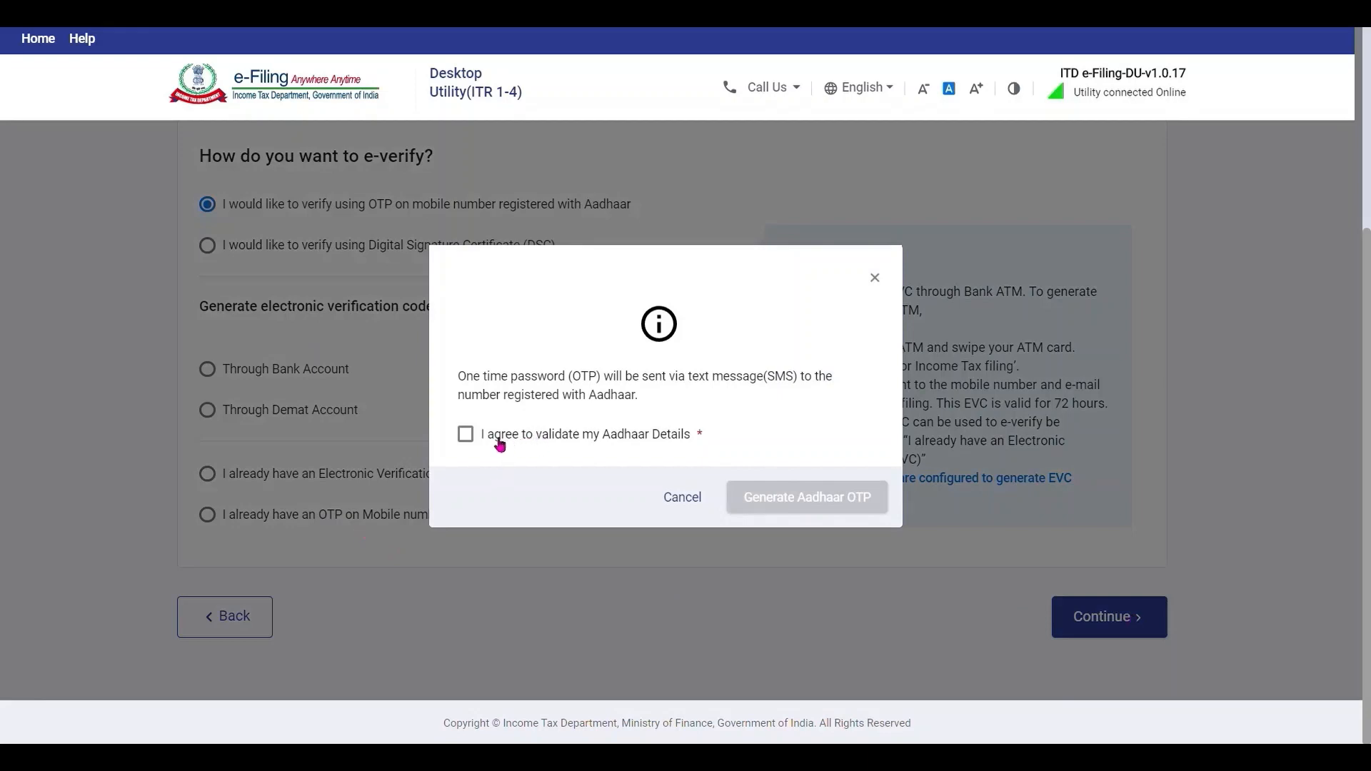
{"action": "left_click", "coordinate": [468, 437]}
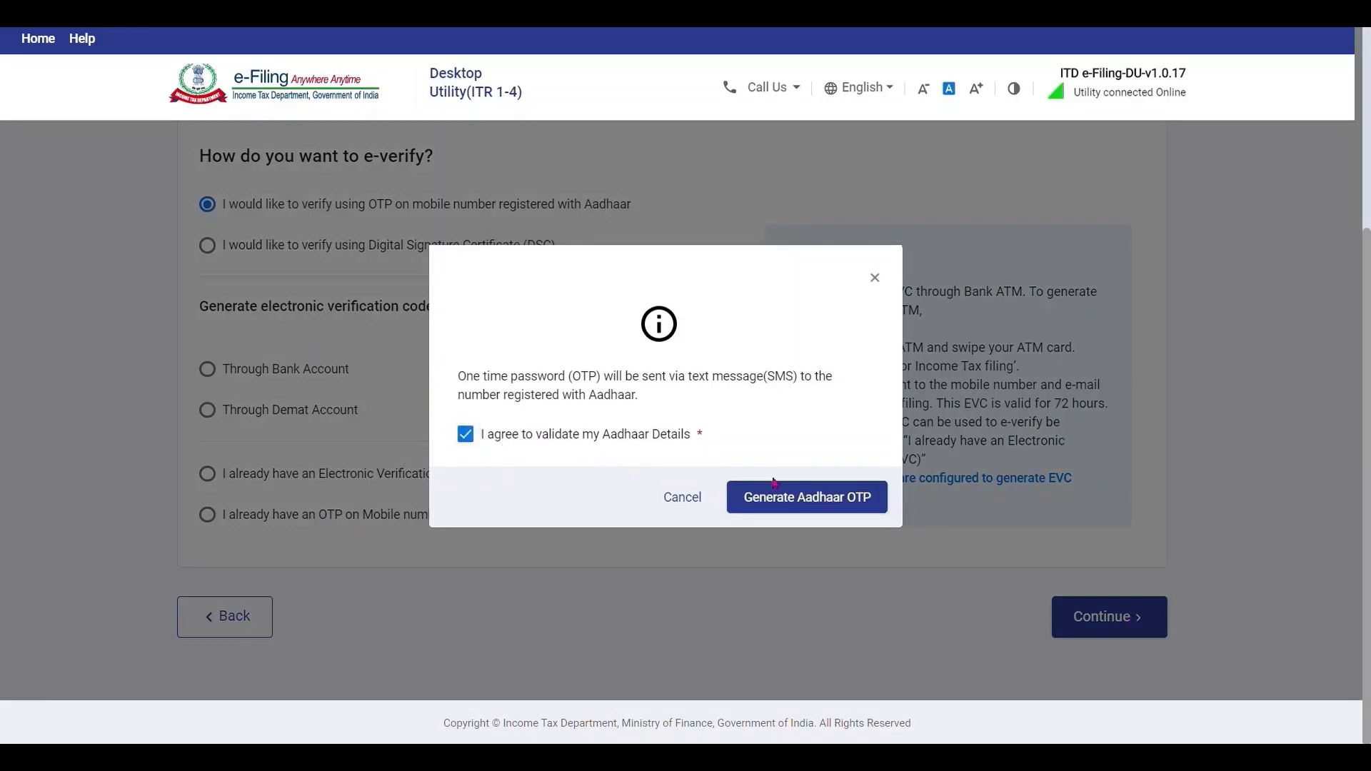
{"action": "left_click", "coordinate": [822, 504]}
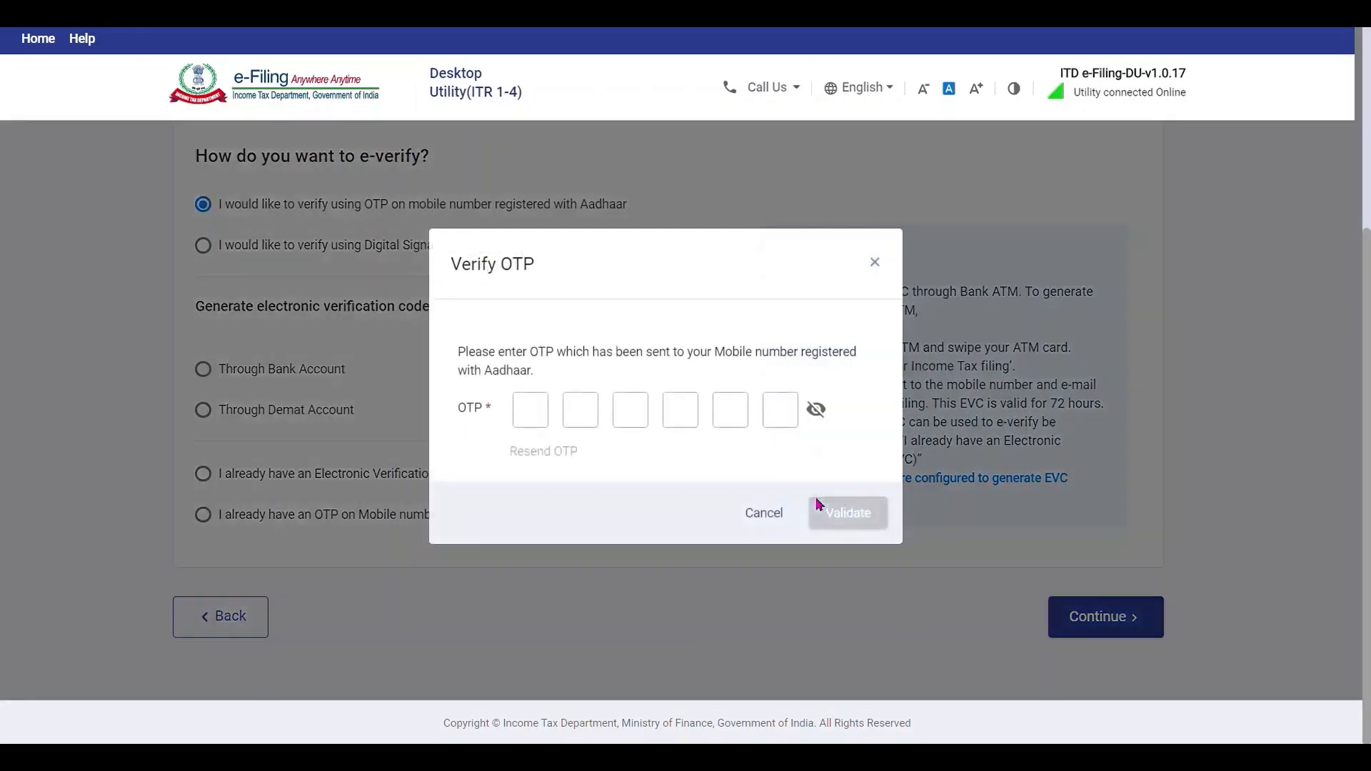
Enter the received Aadhaar OTP, validate it, and submit the return.
{"action": "left_click", "coordinate": [550, 420]}
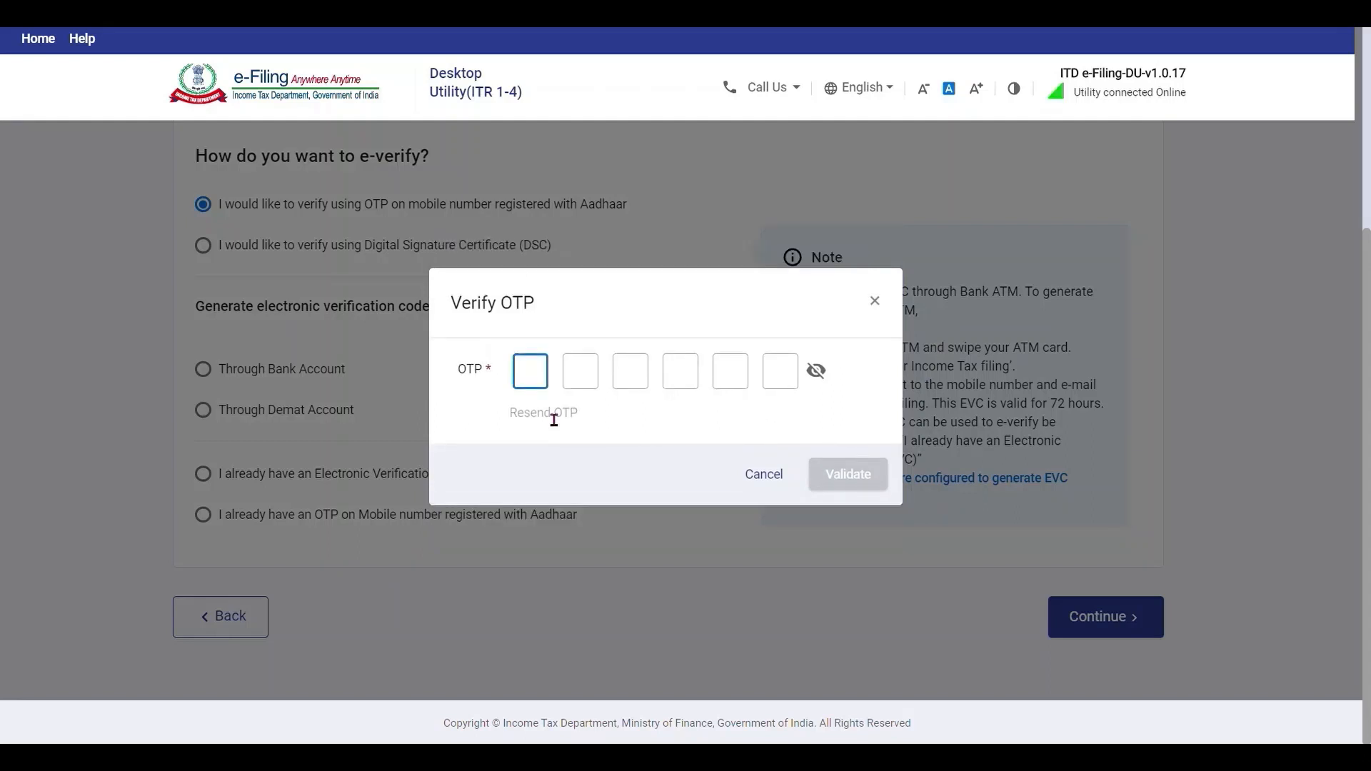
{"action": "type", "text": "•••••2"}
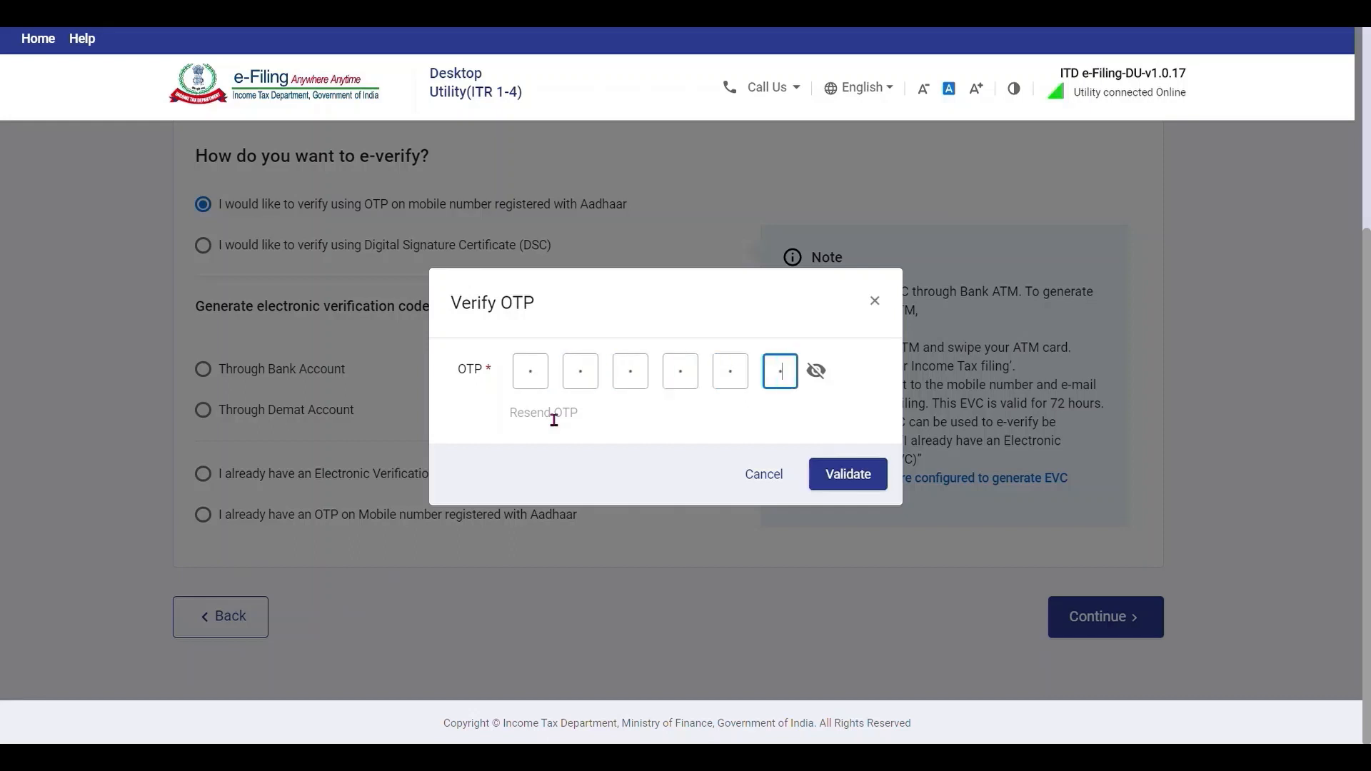
{"action": "left_click", "coordinate": [817, 375]}
{"action": "left_click", "coordinate": [853, 482]}
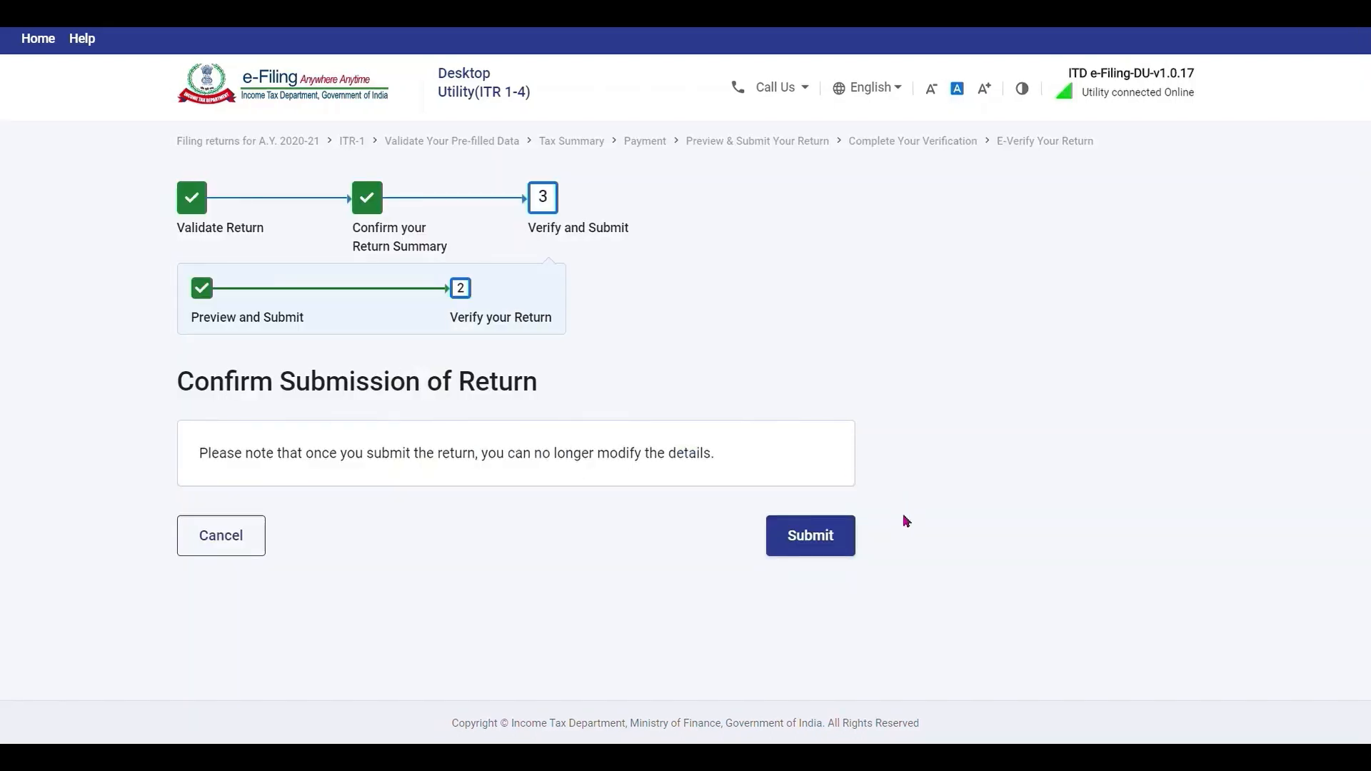
{"action": "left_click", "coordinate": [827, 542]}
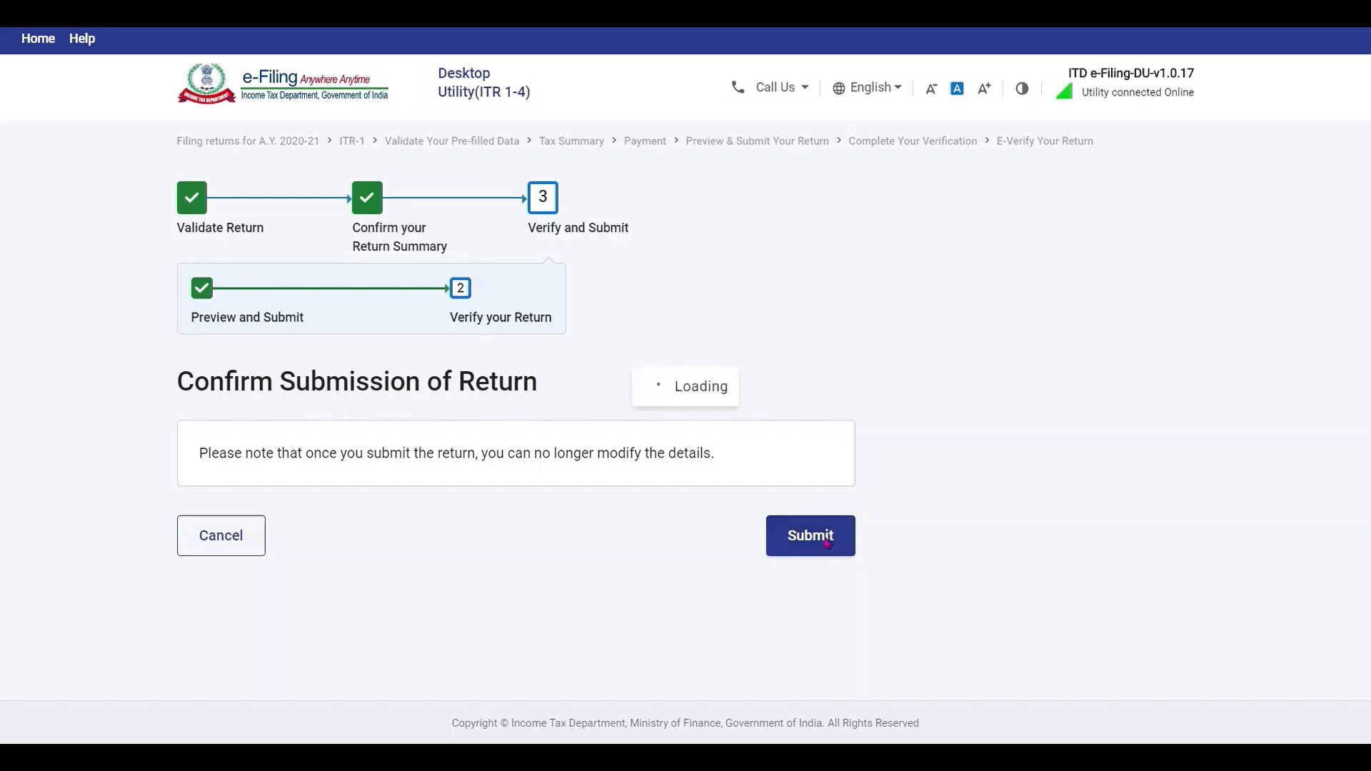